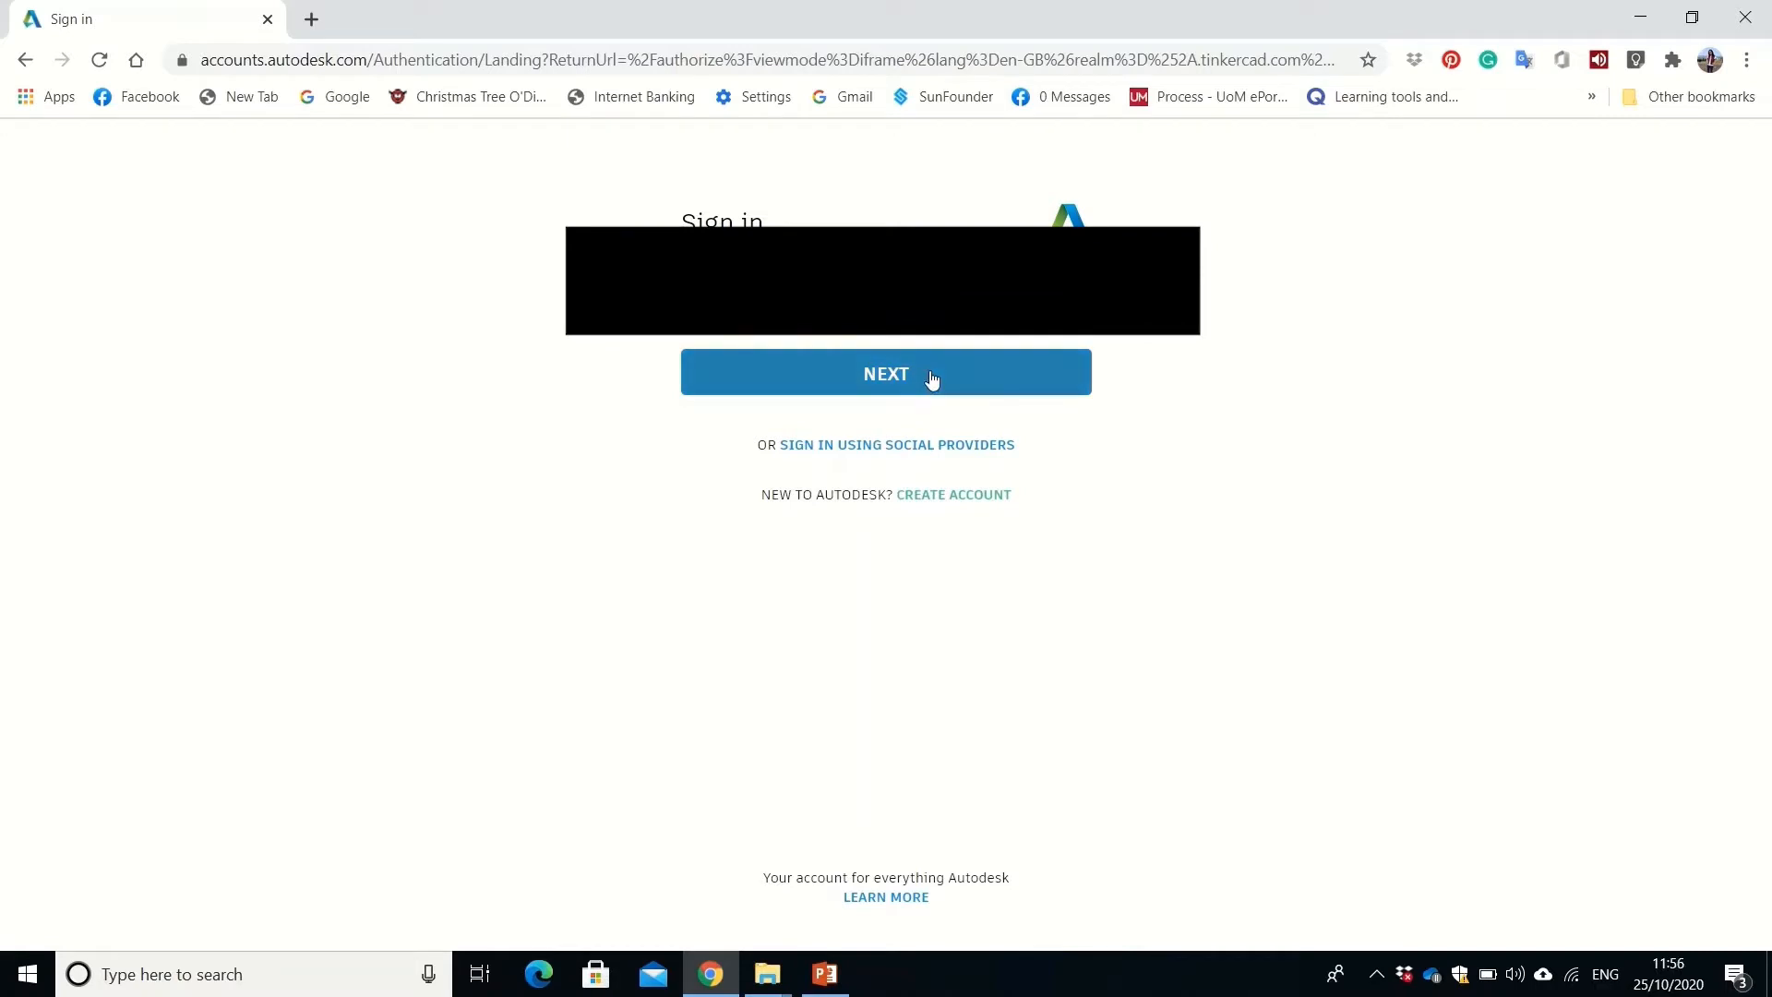
Sign in to the Autodesk account by continuing past the e-mail entry and entering the account password.
{"action": "left_click", "coordinate": [929, 379]}
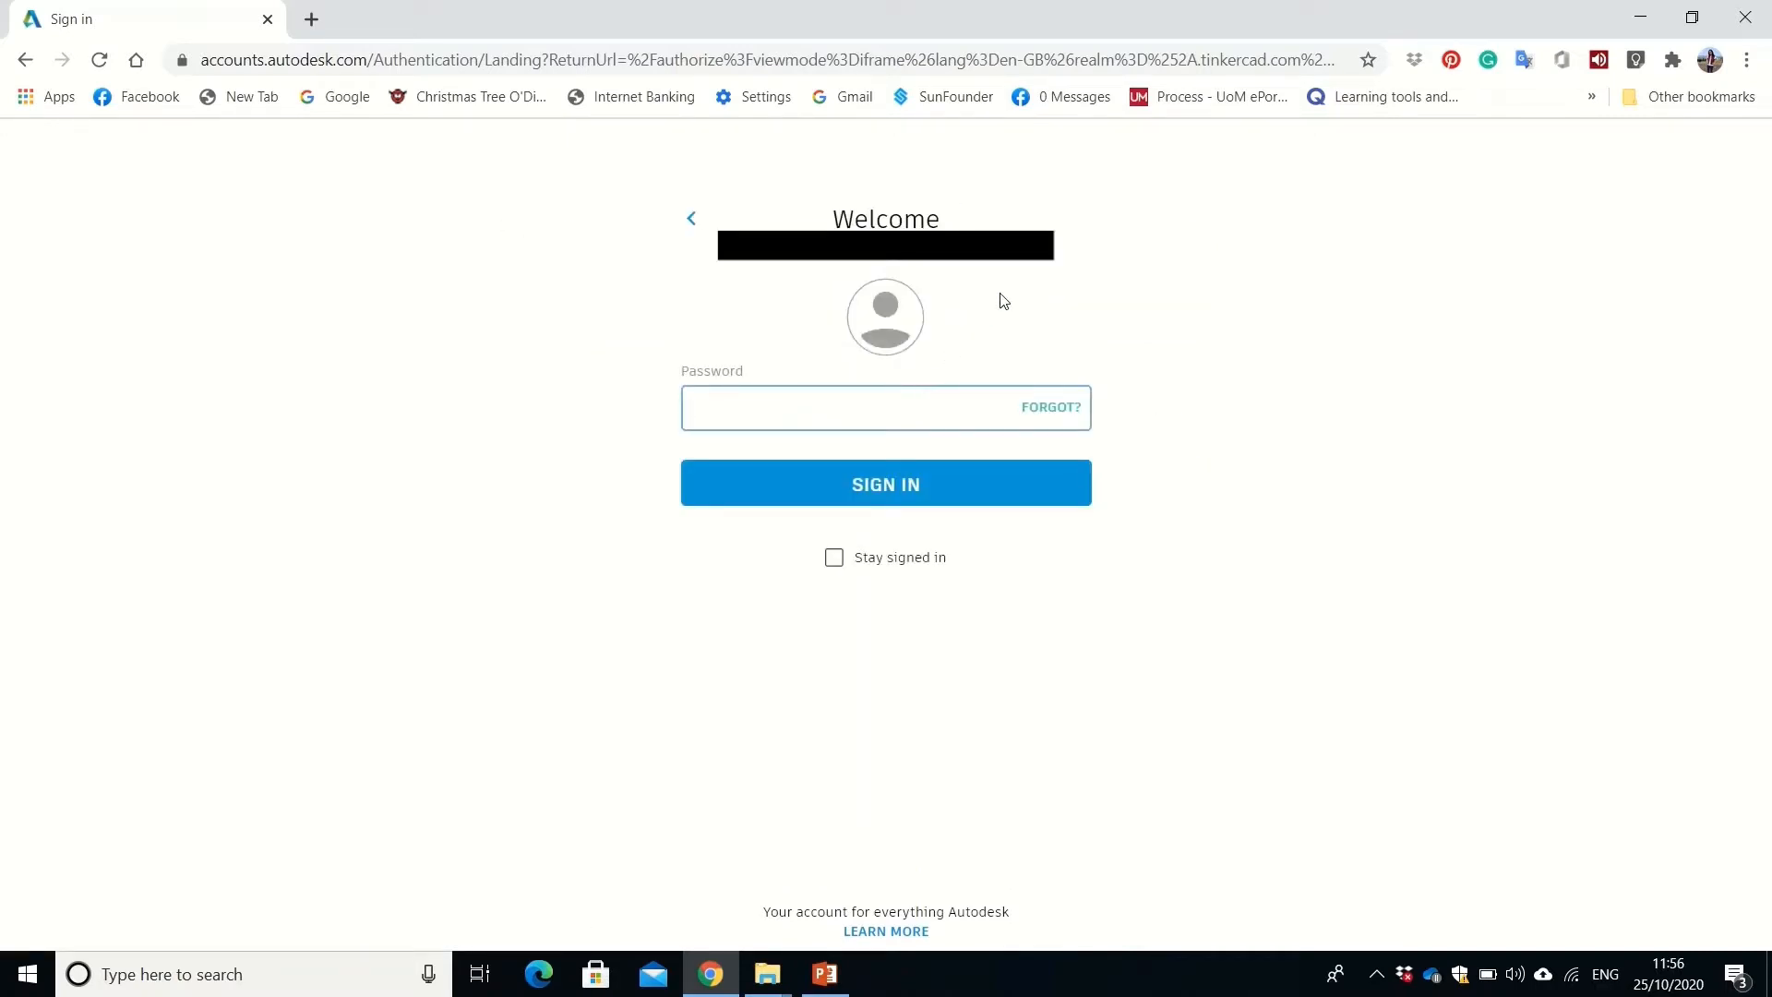
{"action": "type", "text": "•••"}
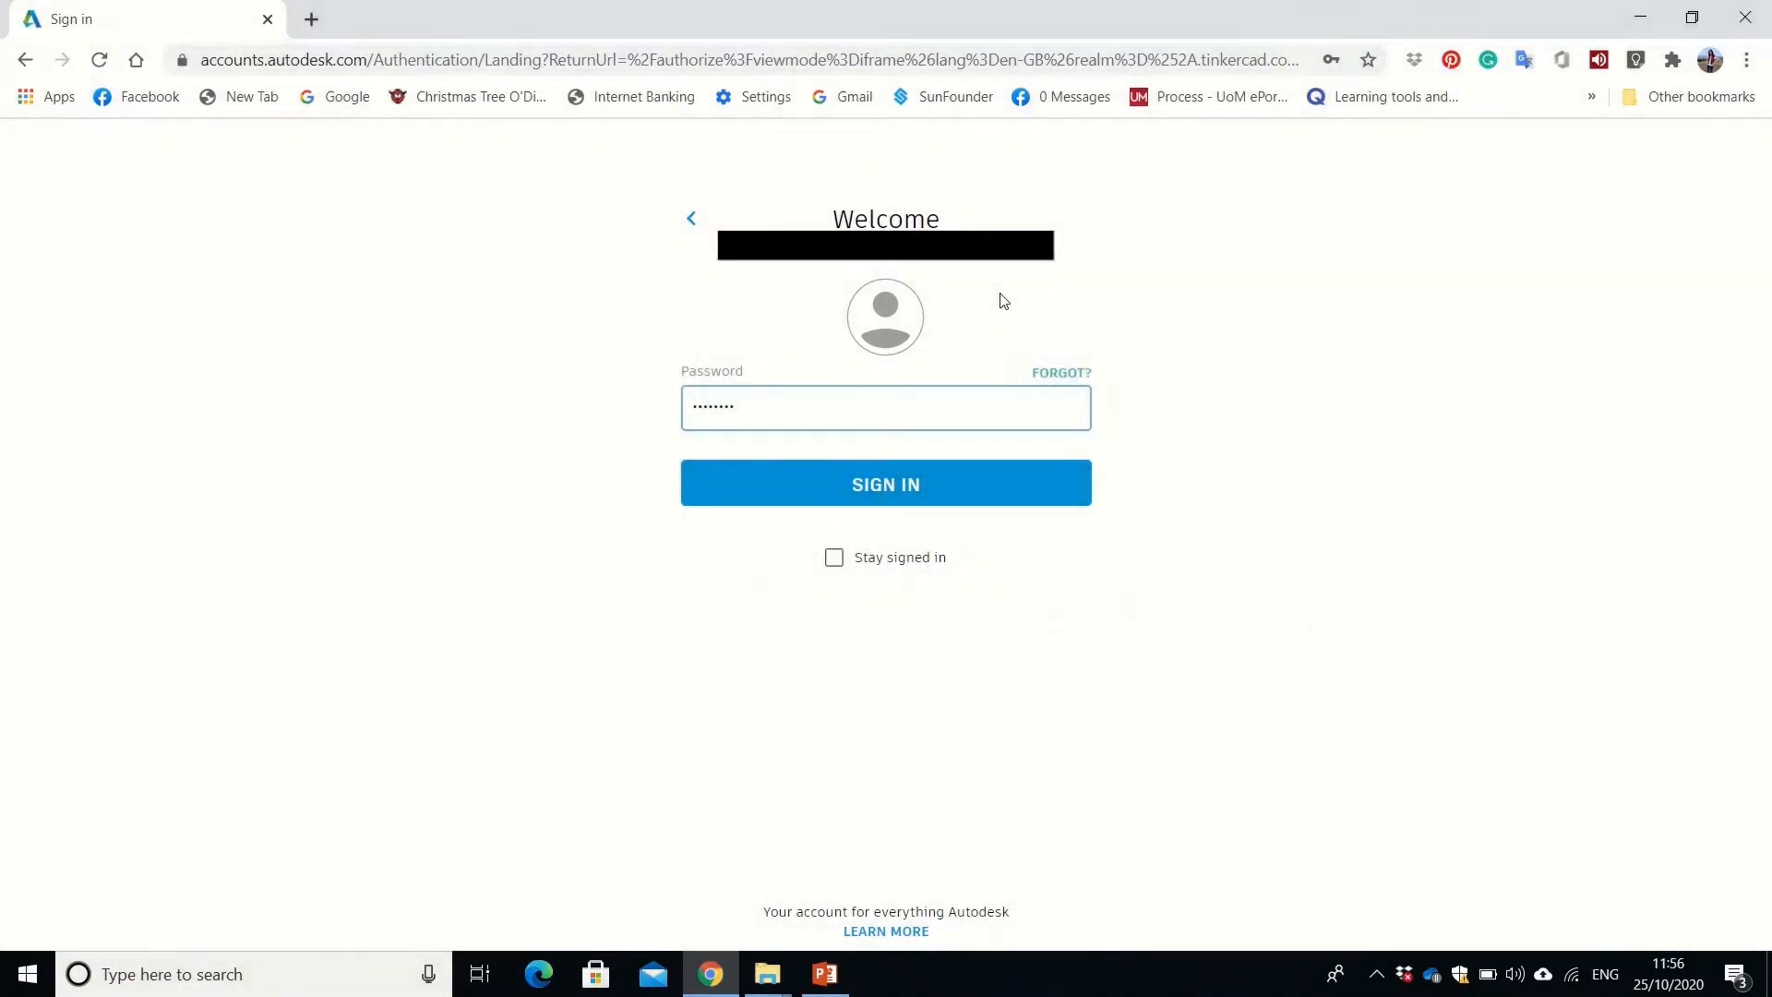
{"action": "left_click", "coordinate": [895, 499]}
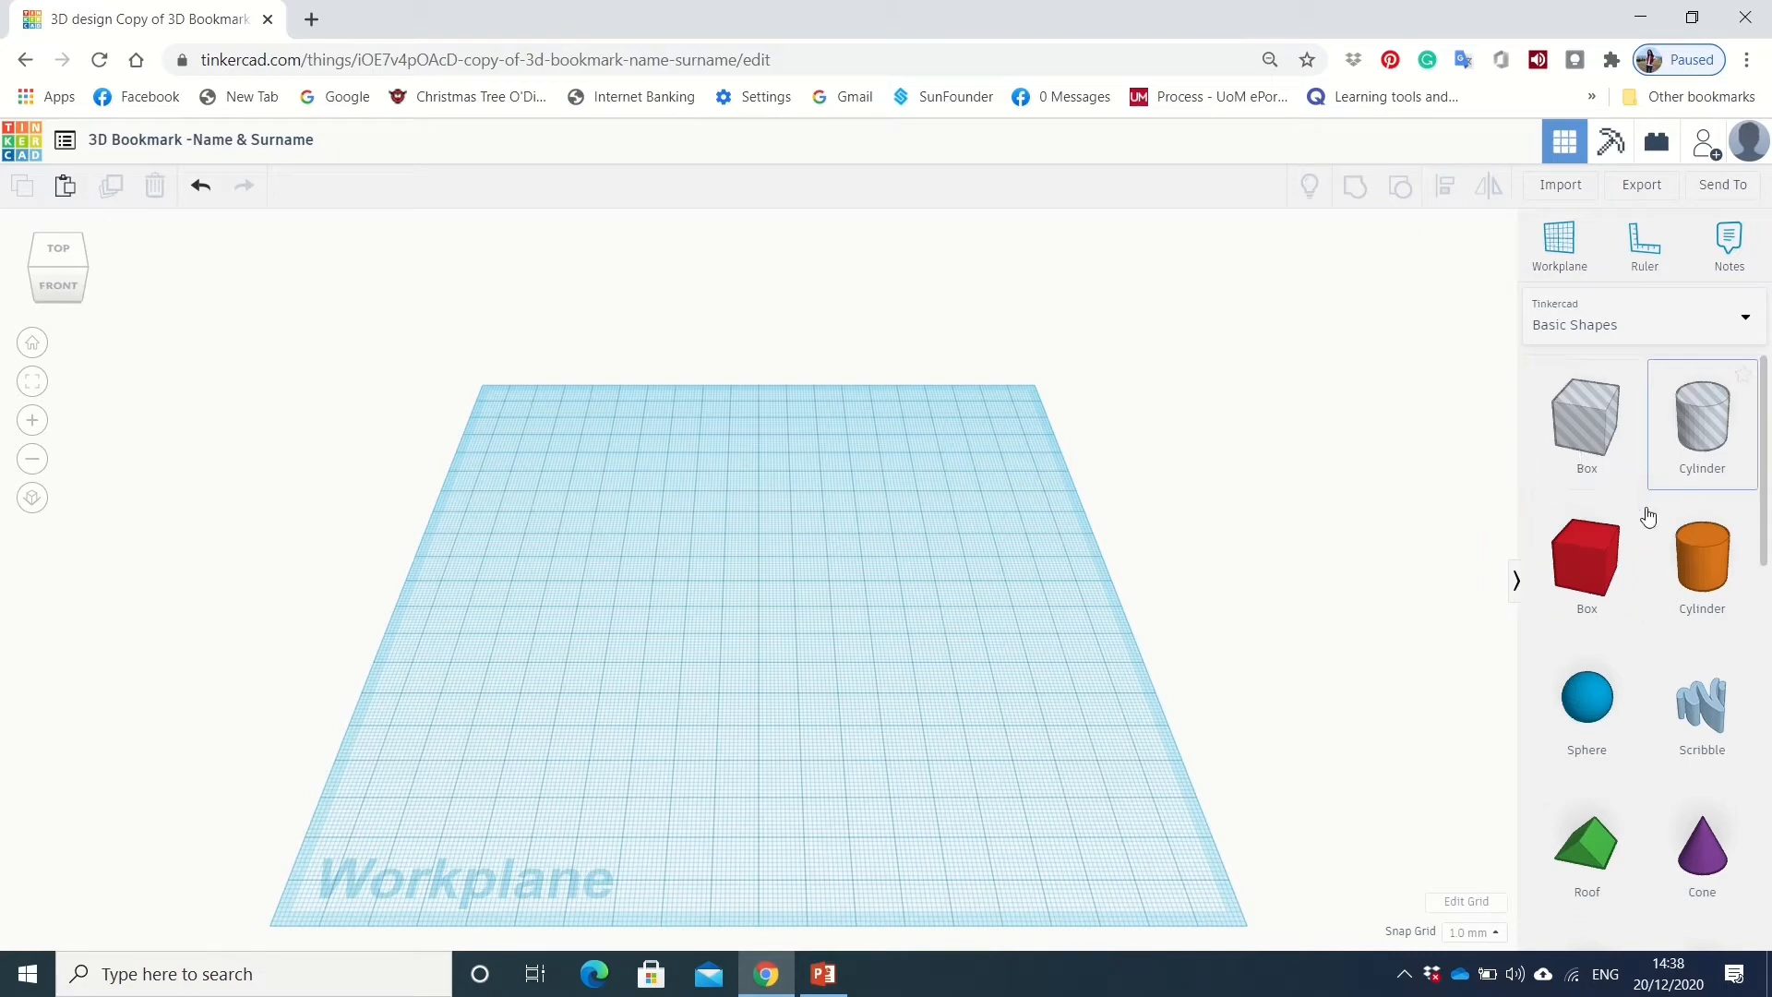
Look through the Basic Shapes library from the boxes and cylinders down to the dice and diamond.
{"action": "scroll", "coordinate": [1641, 535], "scroll_direction": "down", "scroll_amount": 1}
{"action": "scroll", "coordinate": [1642, 535], "scroll_direction": "down", "scroll_amount": 4}
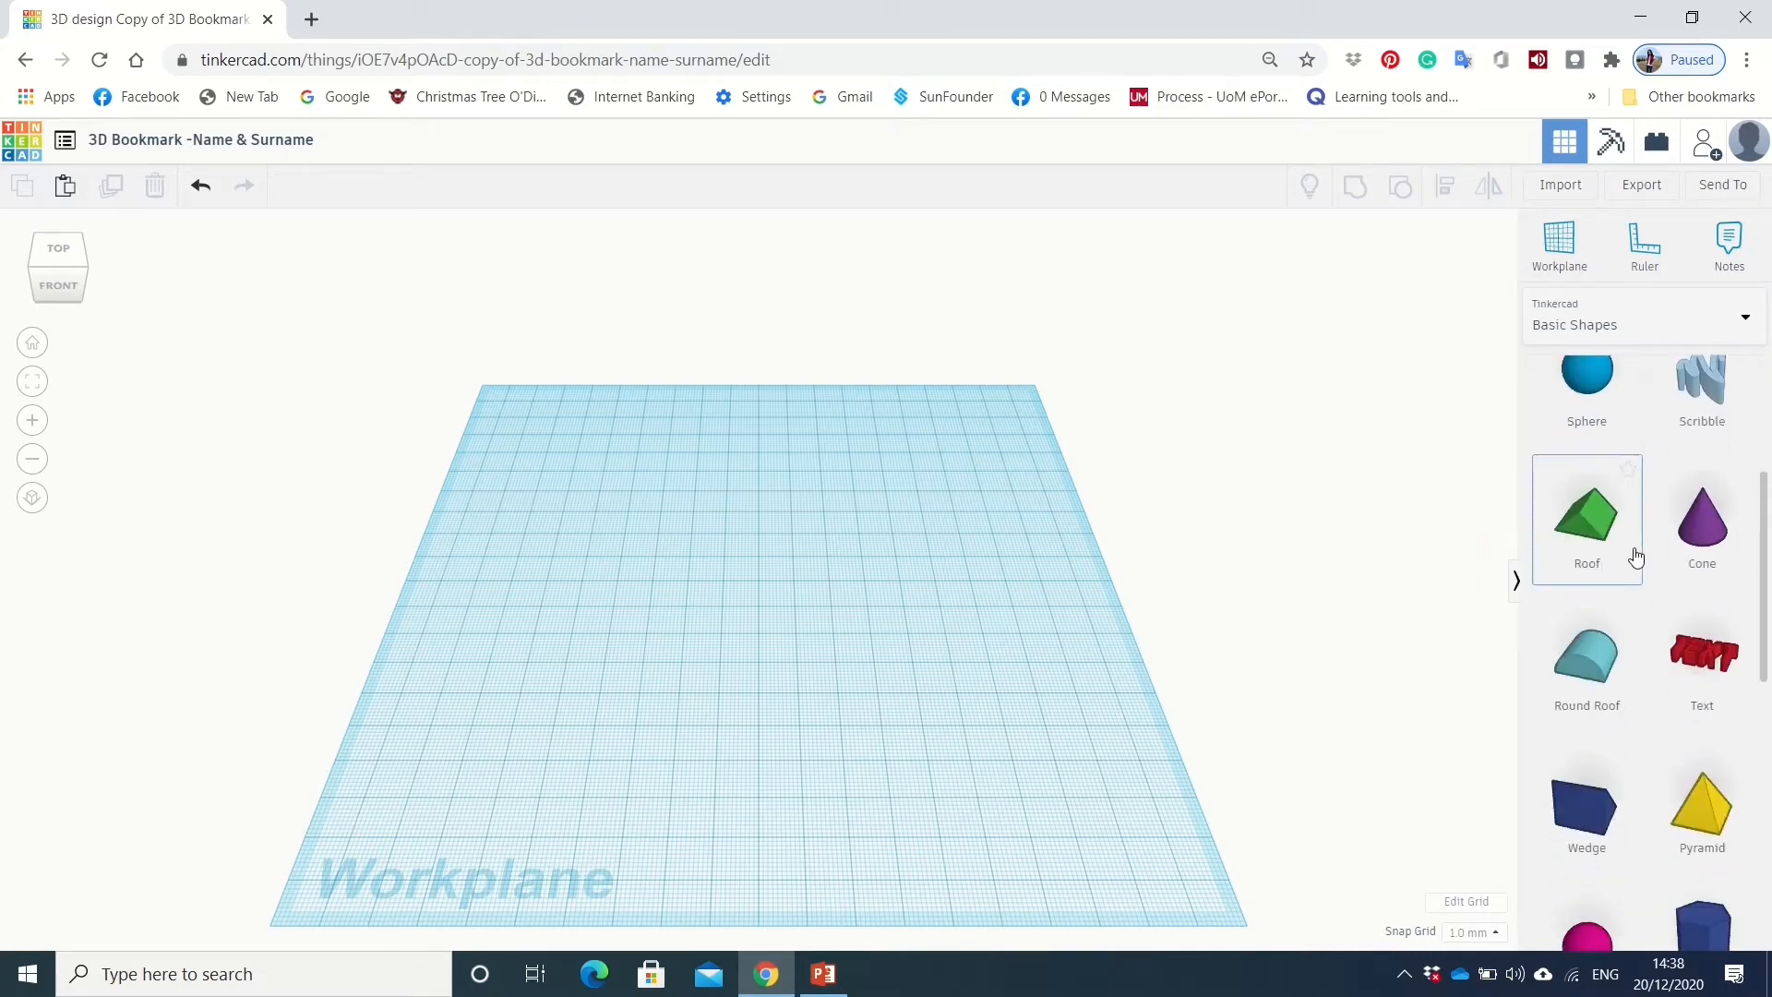
{"action": "scroll", "coordinate": [1634, 561], "scroll_direction": "down", "scroll_amount": 4}
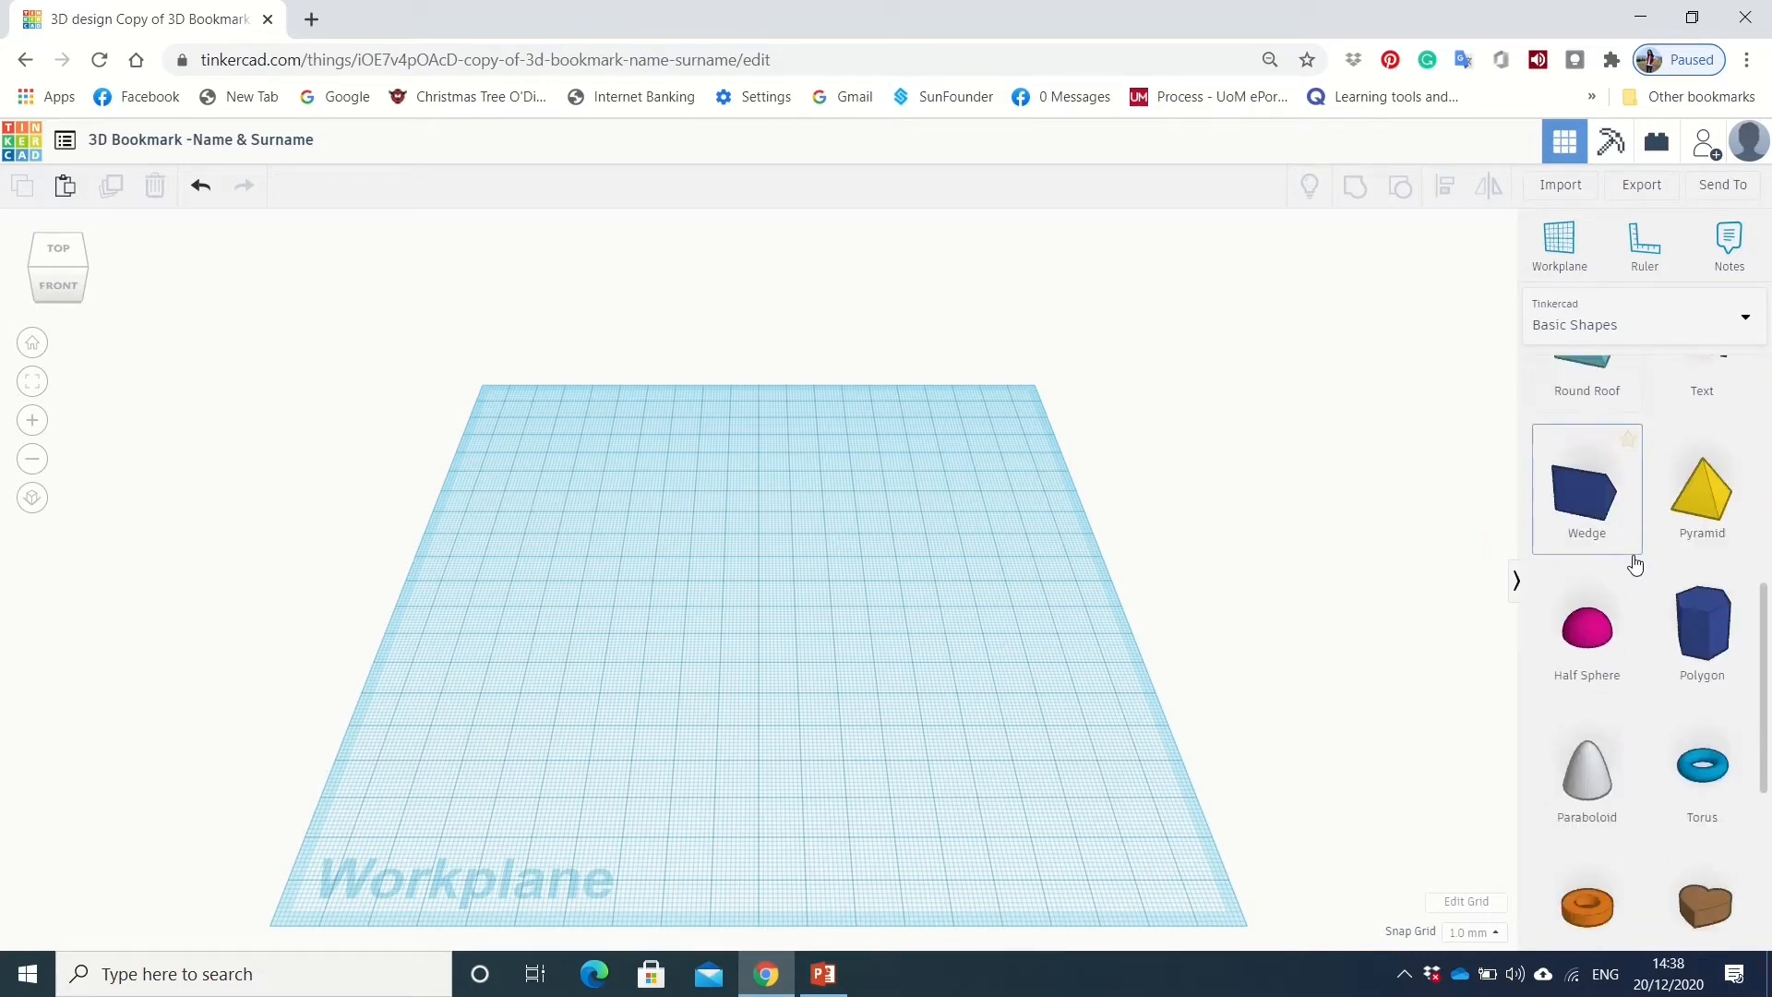
{"action": "scroll", "coordinate": [1635, 572], "scroll_direction": "down", "scroll_amount": 3}
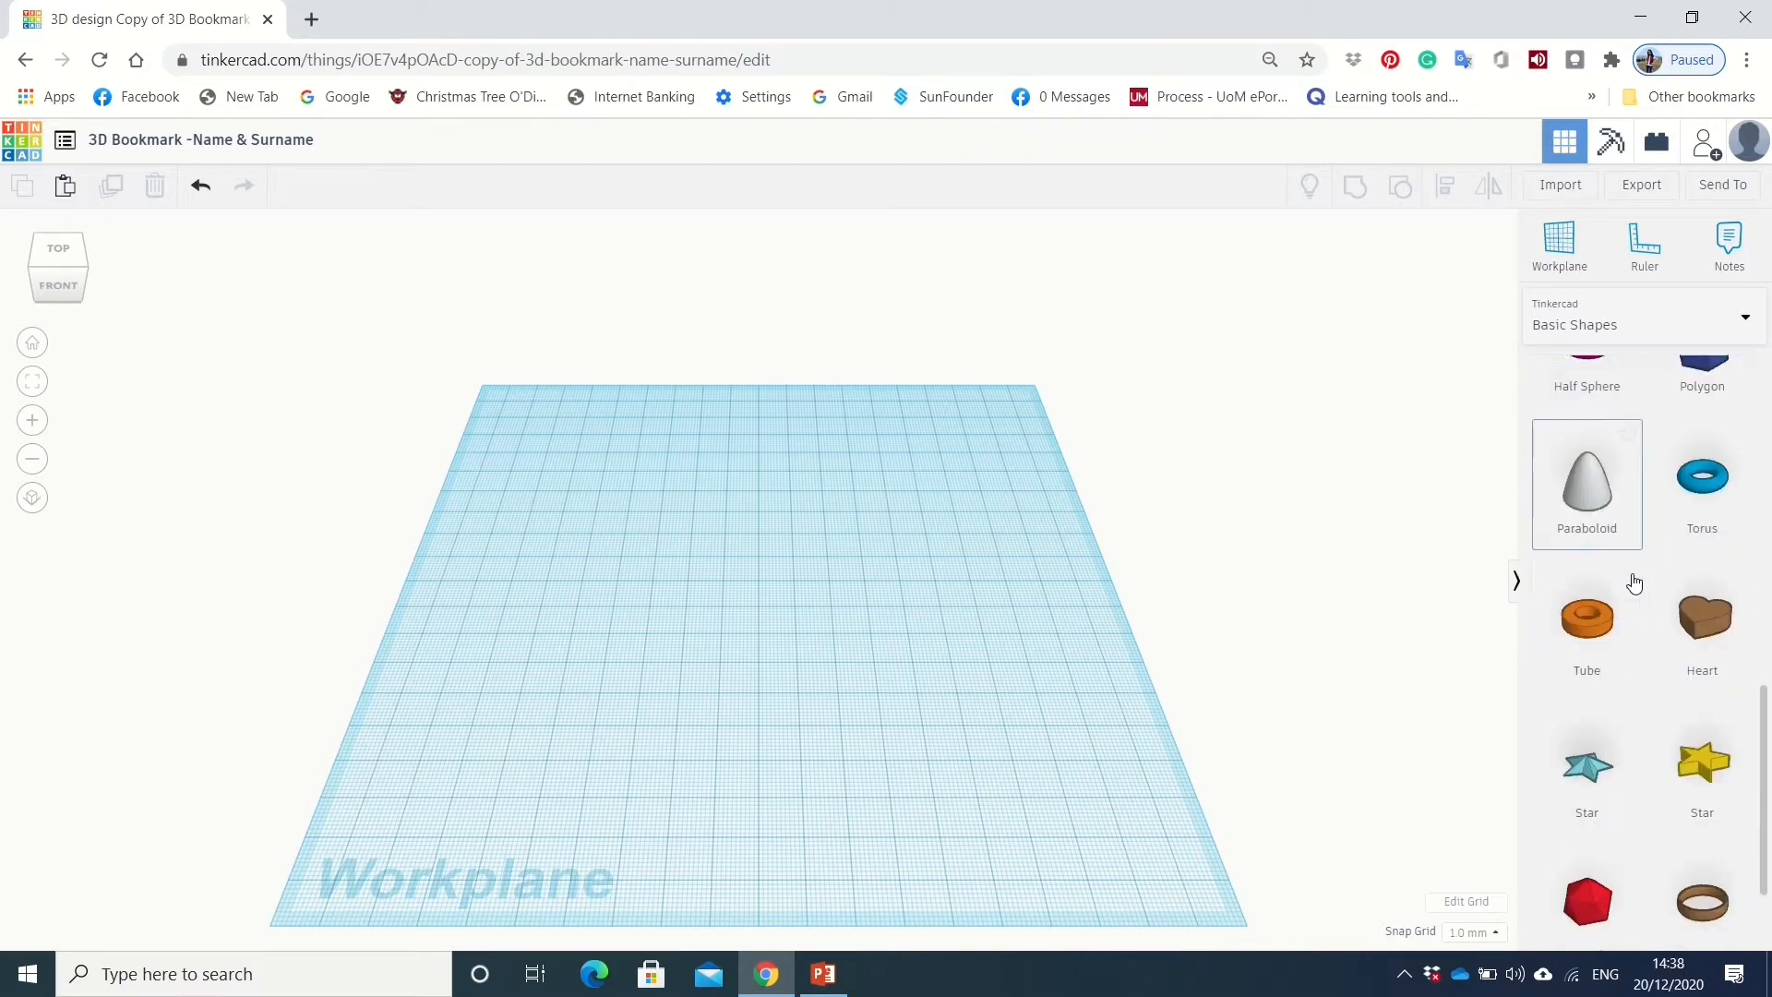
{"action": "scroll", "coordinate": [1634, 581], "scroll_direction": "down", "scroll_amount": 1}
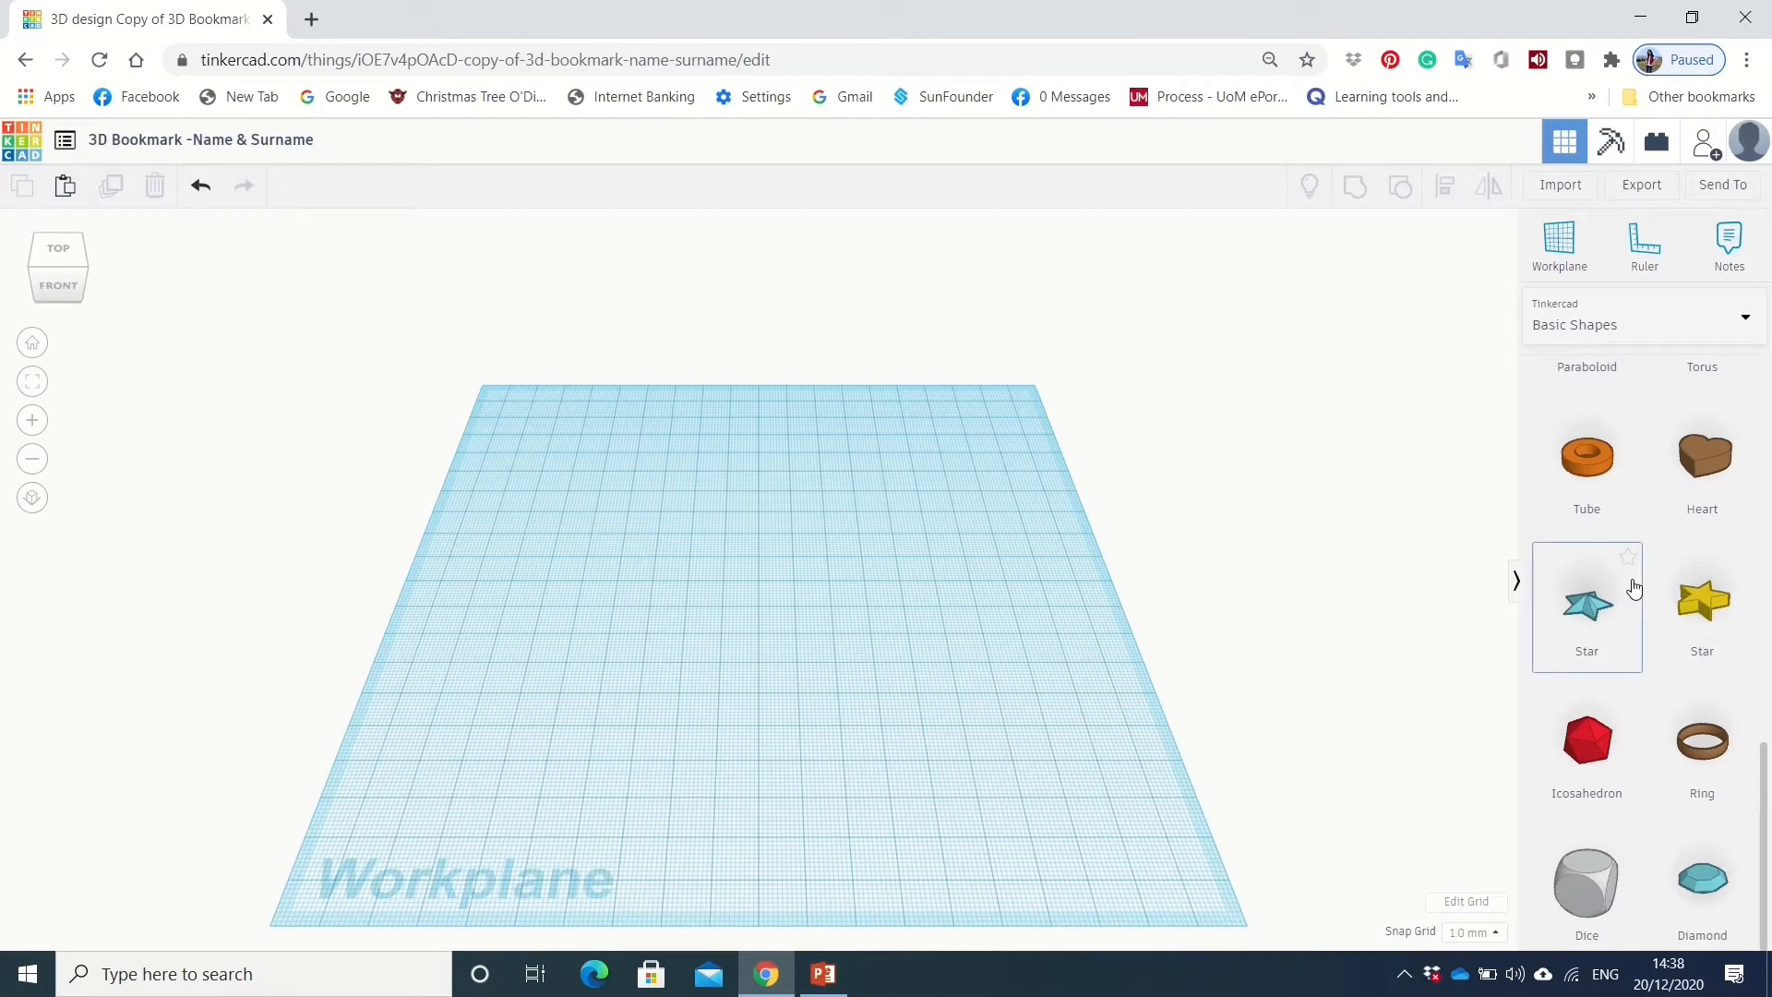
{"action": "scroll", "coordinate": [1629, 590], "scroll_direction": "up", "scroll_amount": 5}
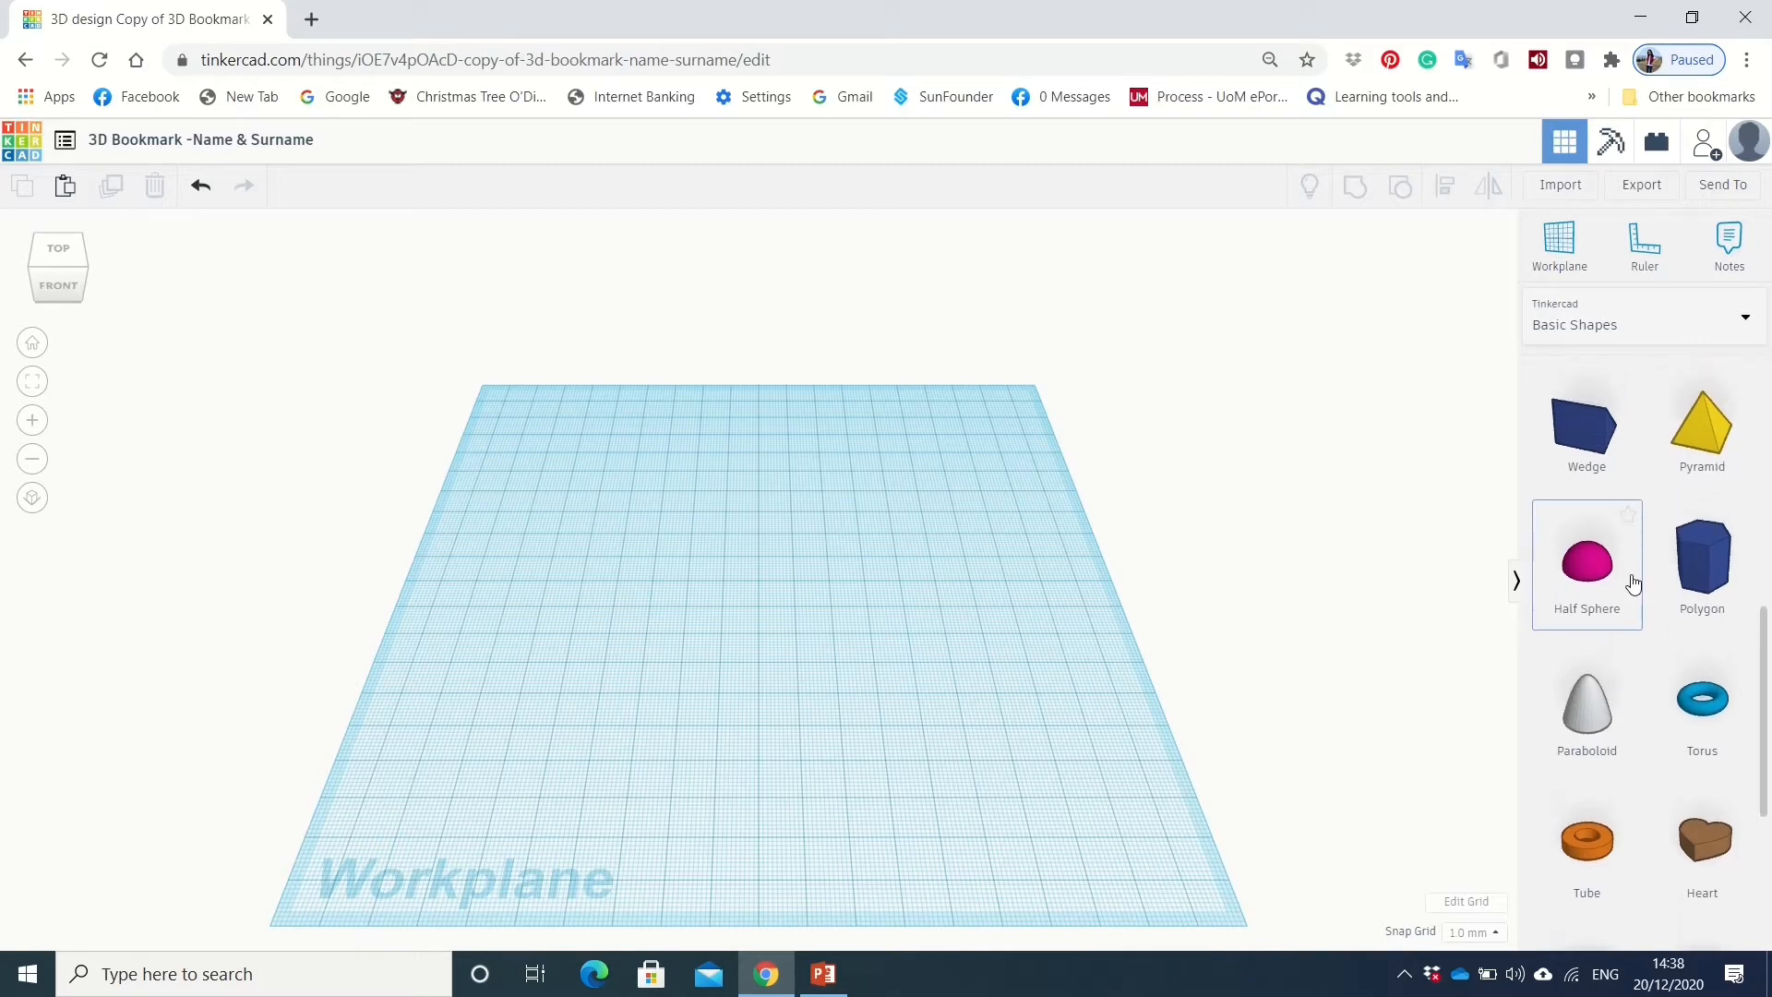
{"action": "scroll", "coordinate": [1630, 583], "scroll_direction": "up", "scroll_amount": 4}
{"action": "scroll", "coordinate": [1633, 583], "scroll_direction": "up", "scroll_amount": 3}
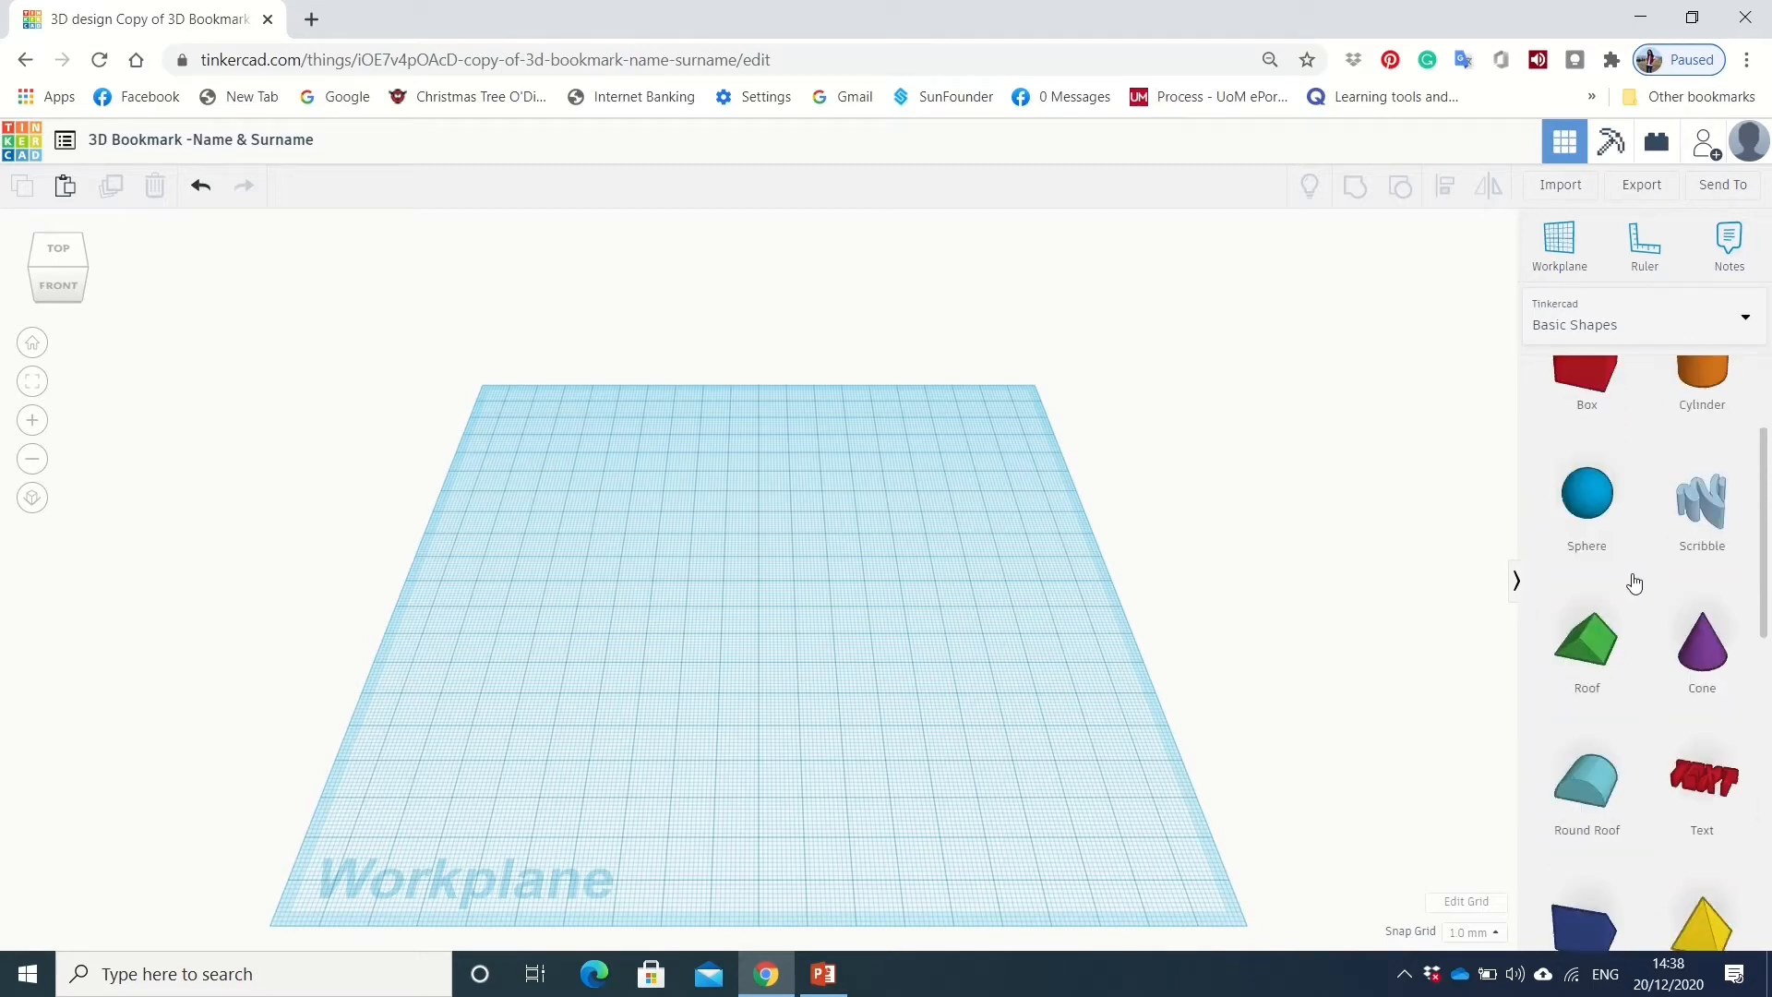
{"action": "scroll", "coordinate": [1634, 579], "scroll_direction": "up", "scroll_amount": 1}
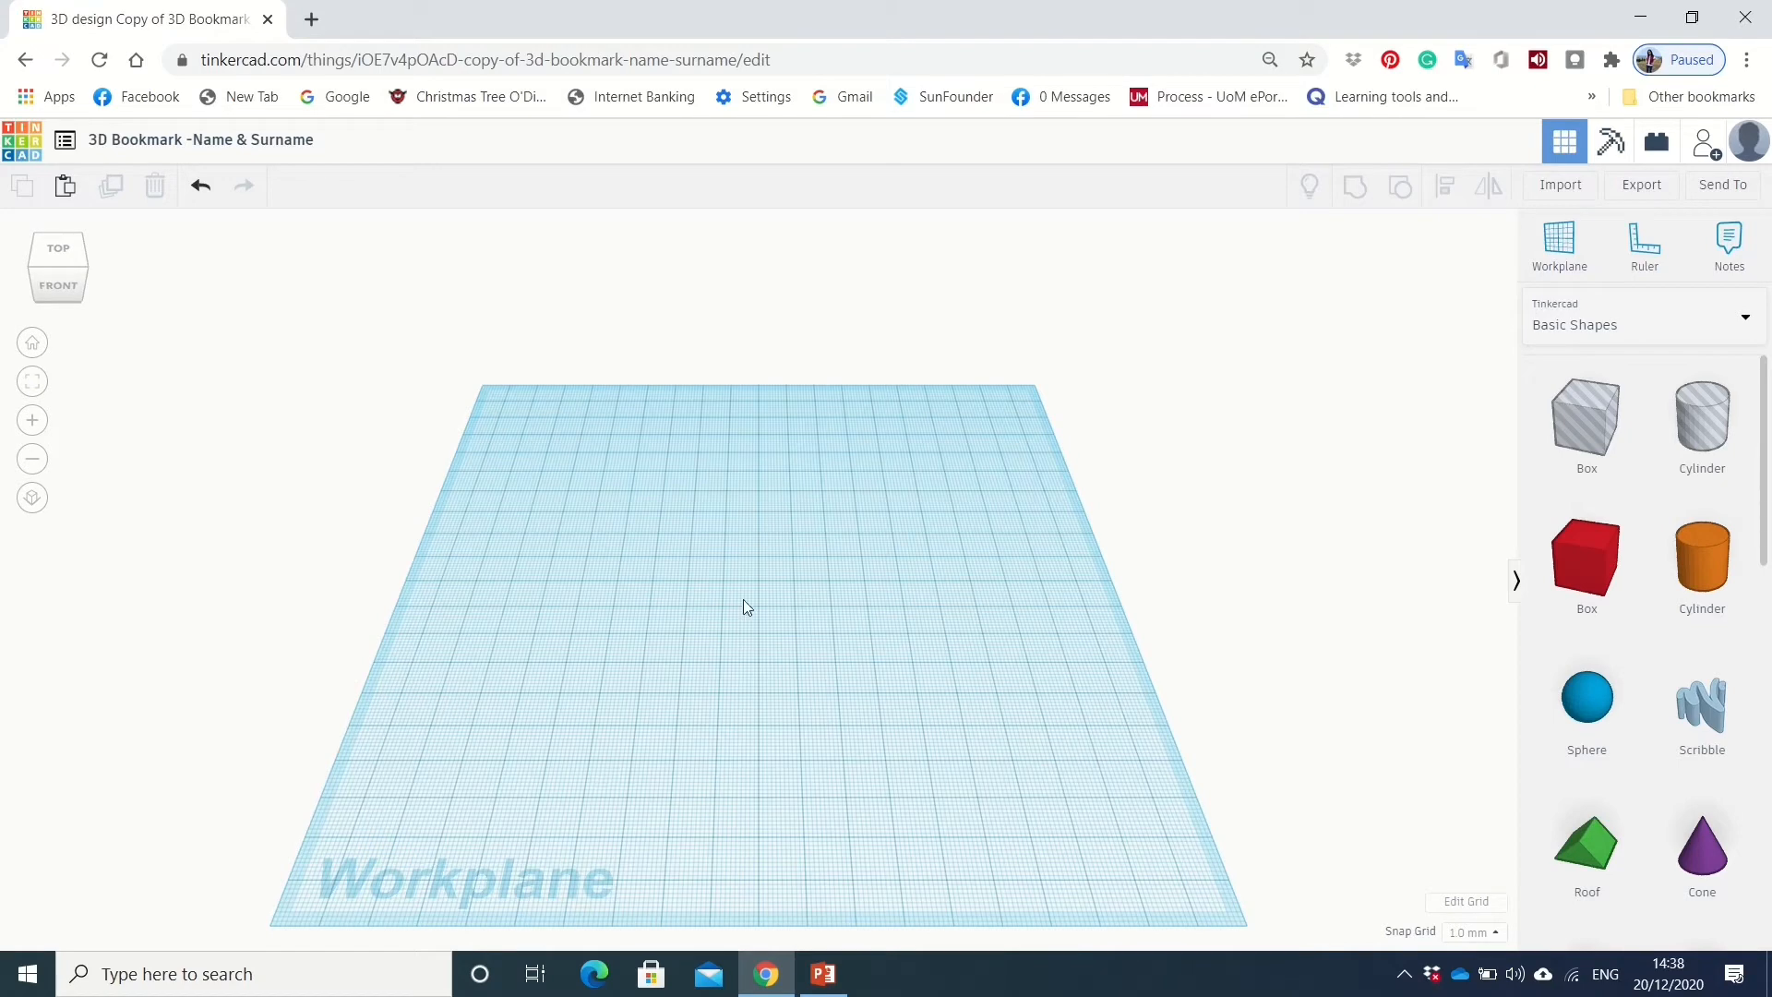
Zoom the workplane in and out, and show it in flat orthographic view before returning to perspective.
{"action": "left_click", "coordinate": [33, 421]}
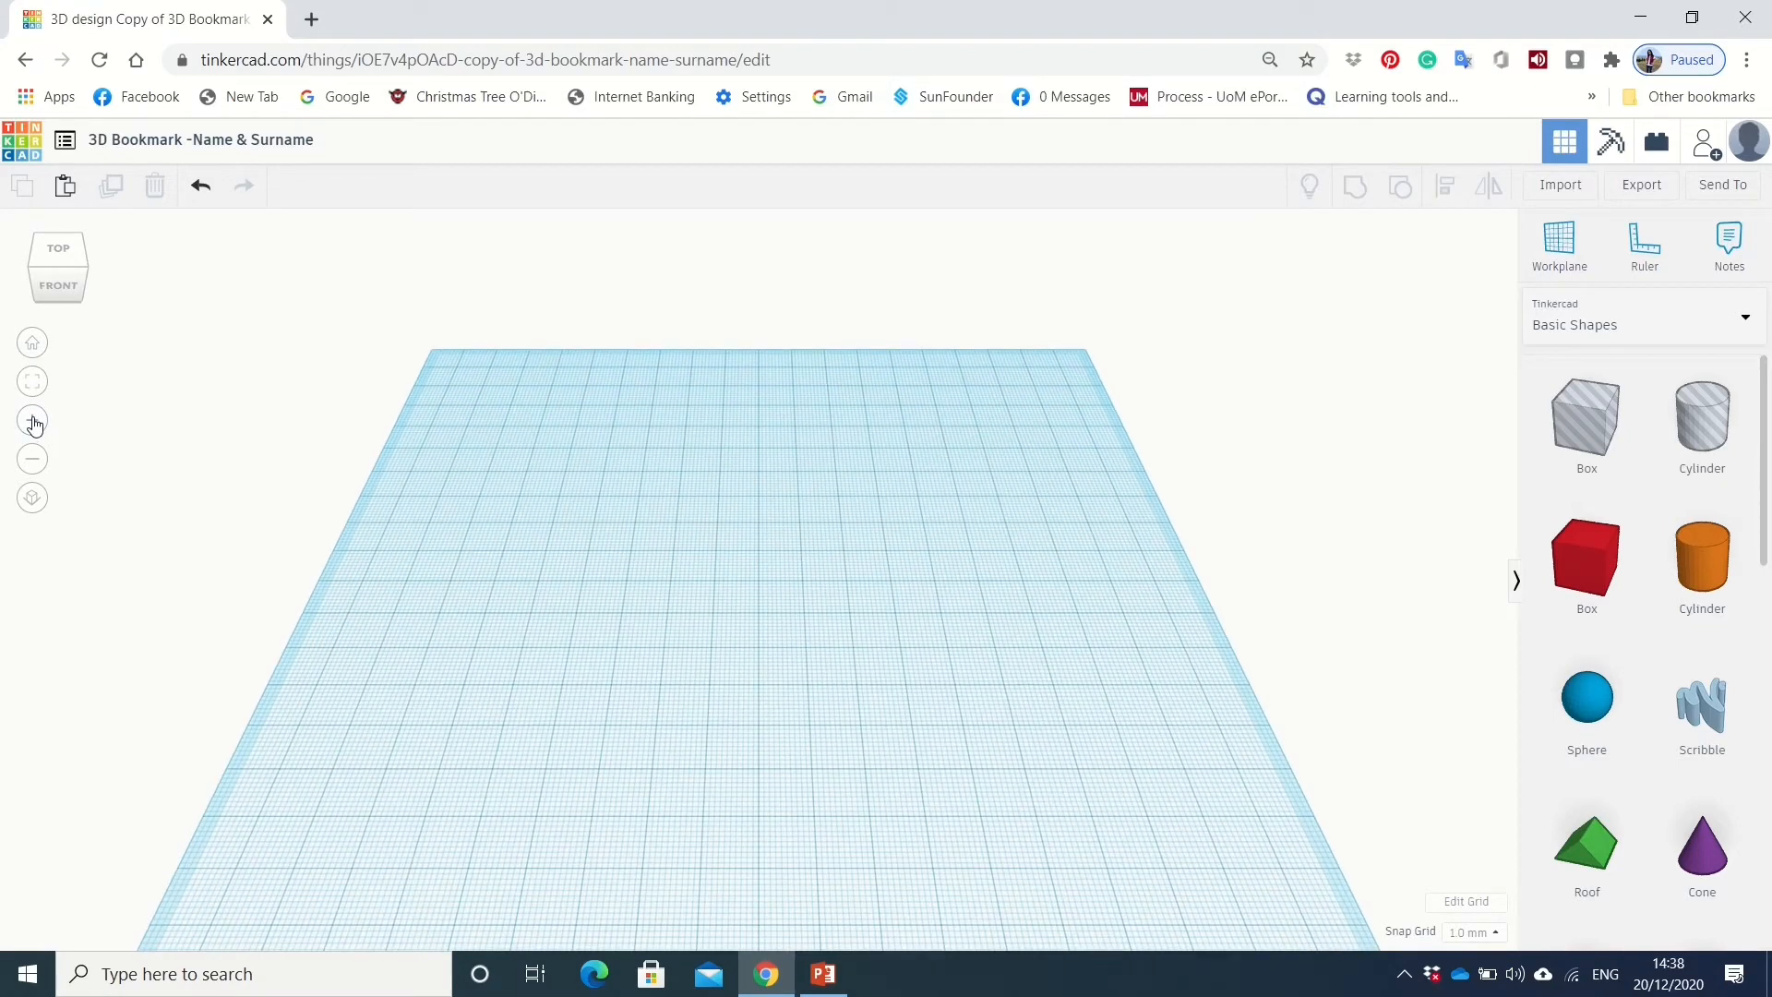
{"action": "left_click", "coordinate": [33, 421]}
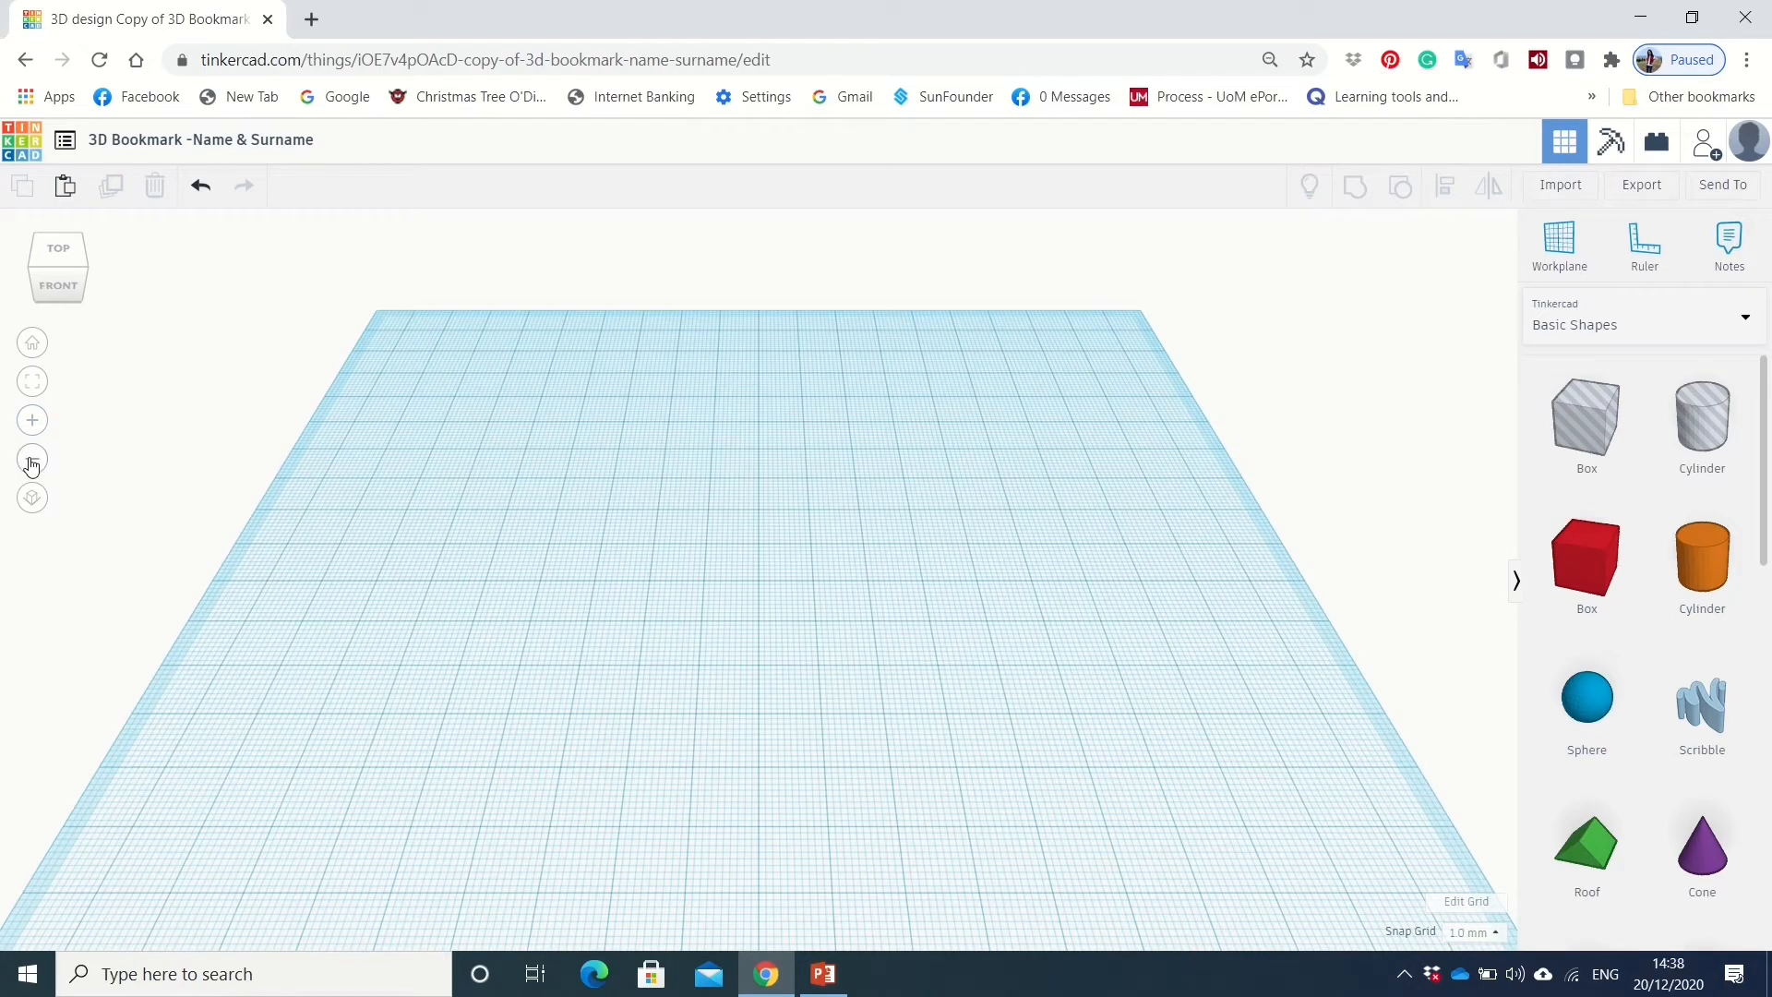
{"action": "left_click", "coordinate": [31, 460]}
{"action": "left_click", "coordinate": [32, 460]}
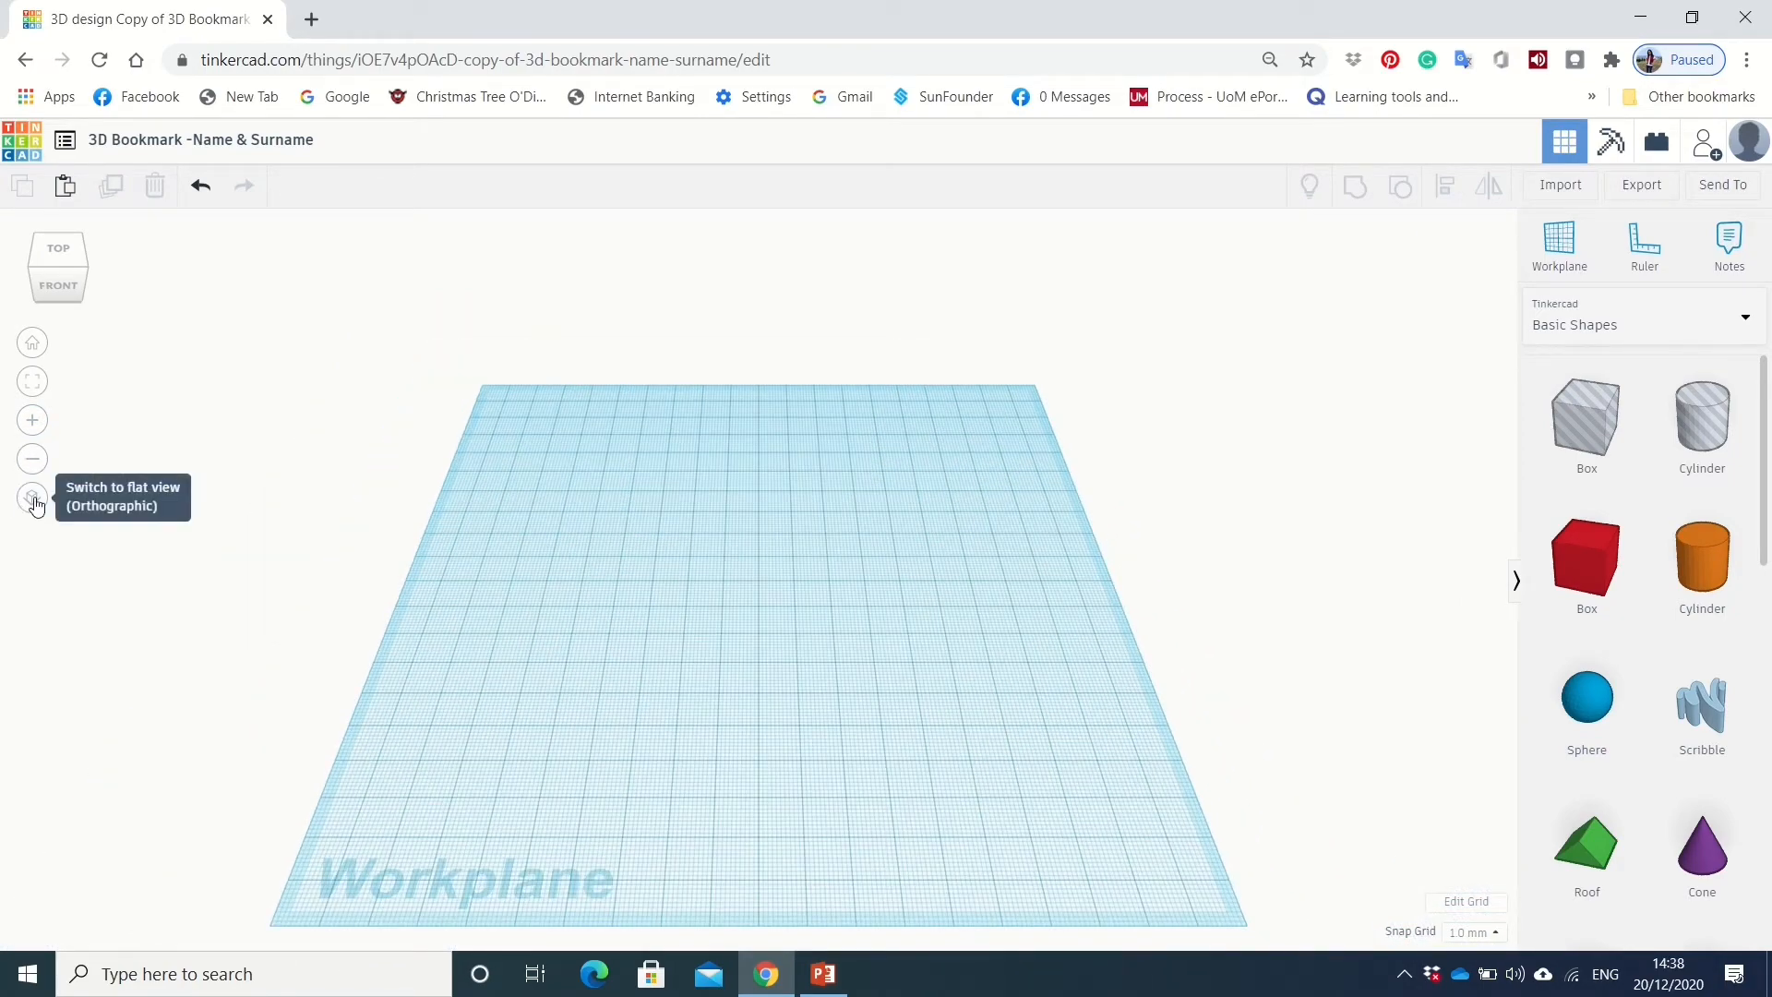
{"action": "left_click", "coordinate": [32, 499]}
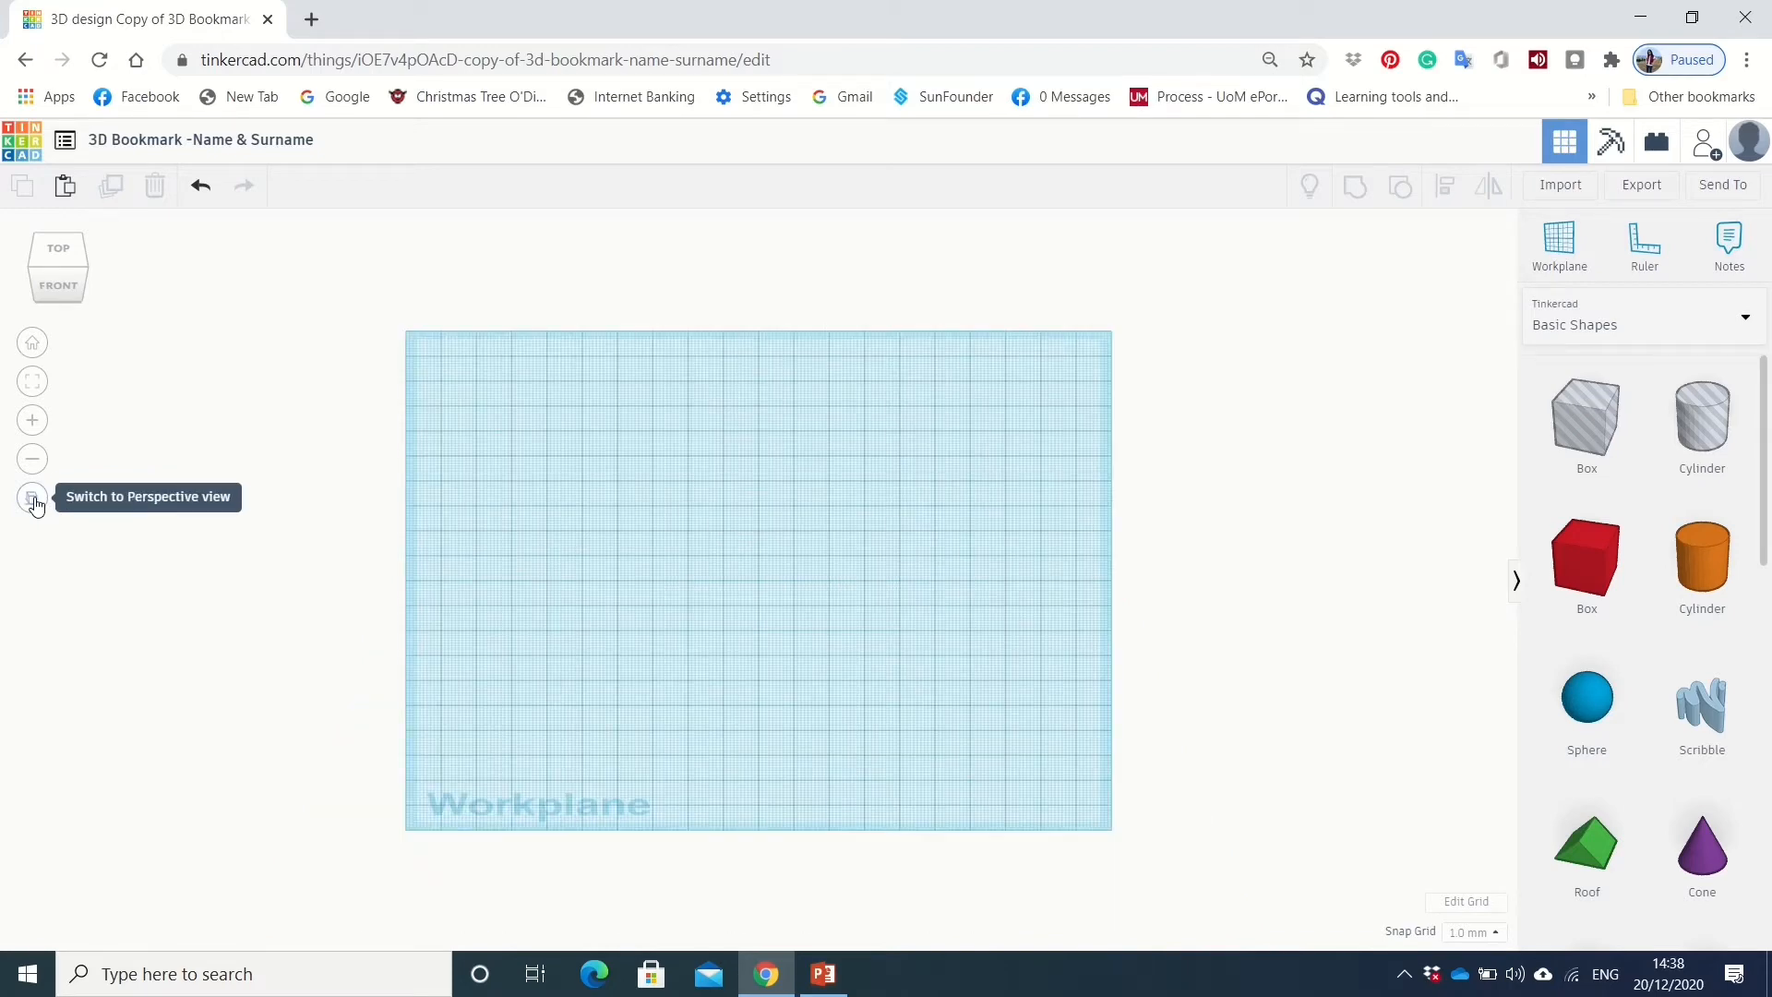
{"action": "left_click", "coordinate": [32, 499]}
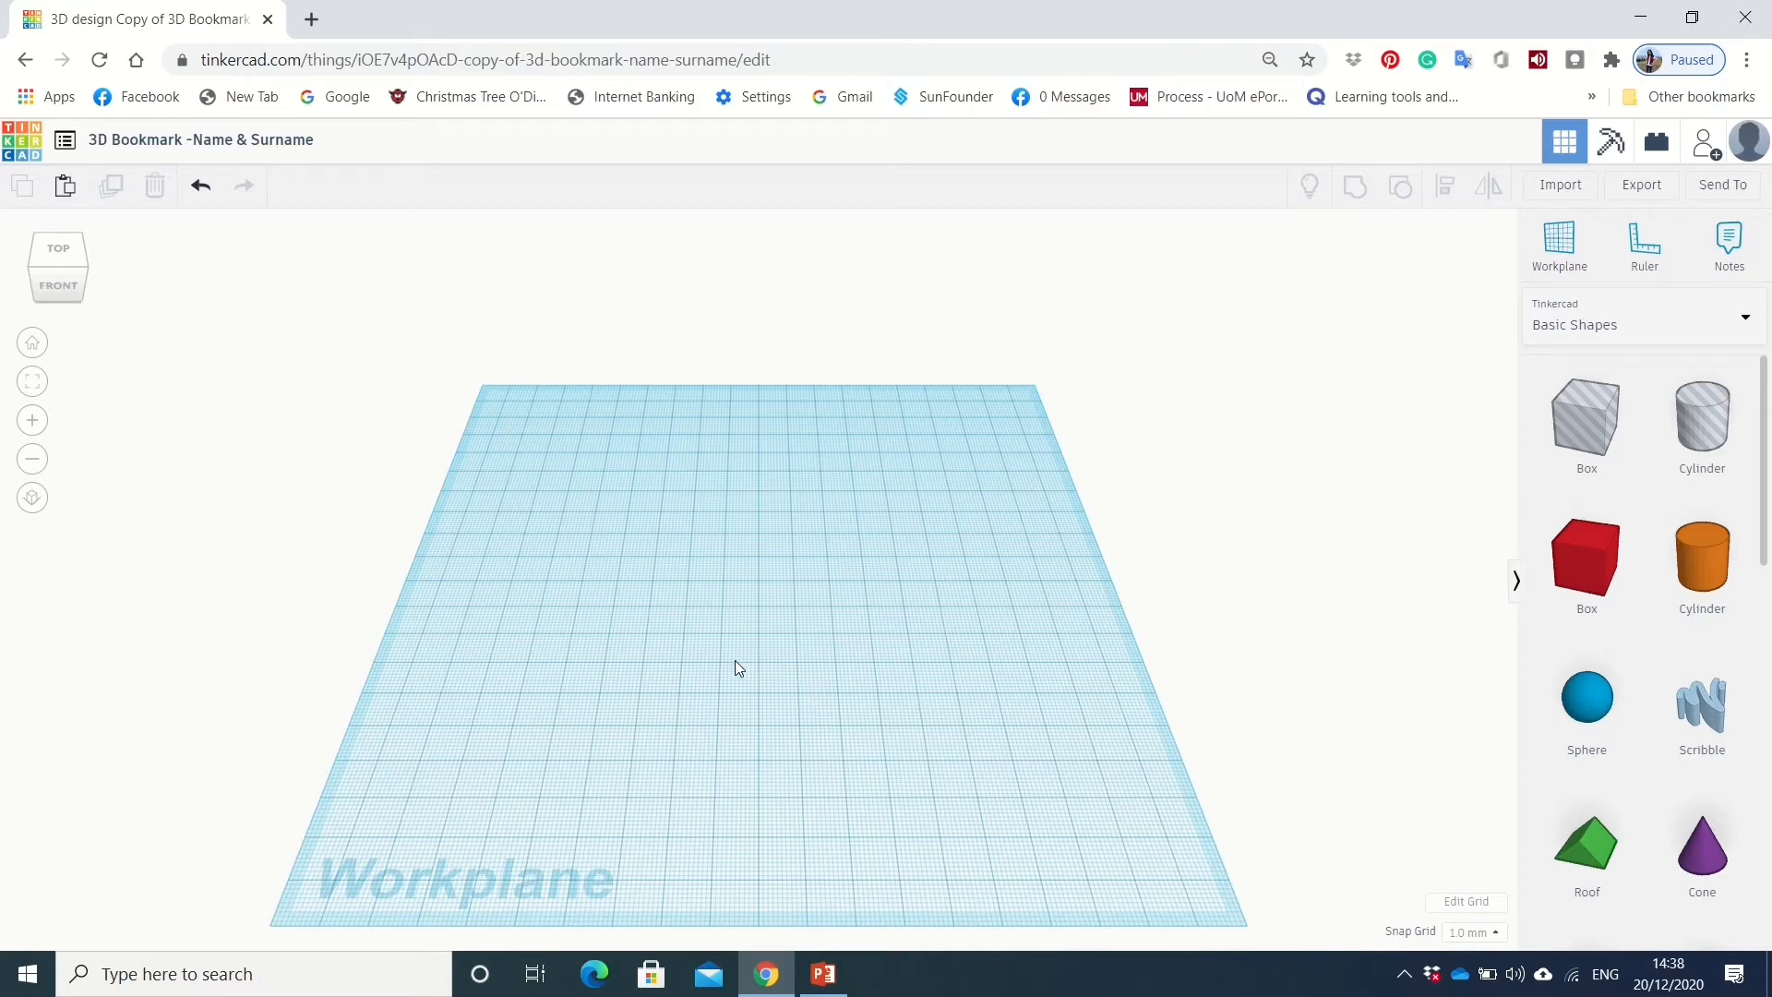
Examine the empty workplane grid up close and from far away.
{"action": "scroll", "coordinate": [766, 671], "scroll_direction": "up", "scroll_amount": 5}
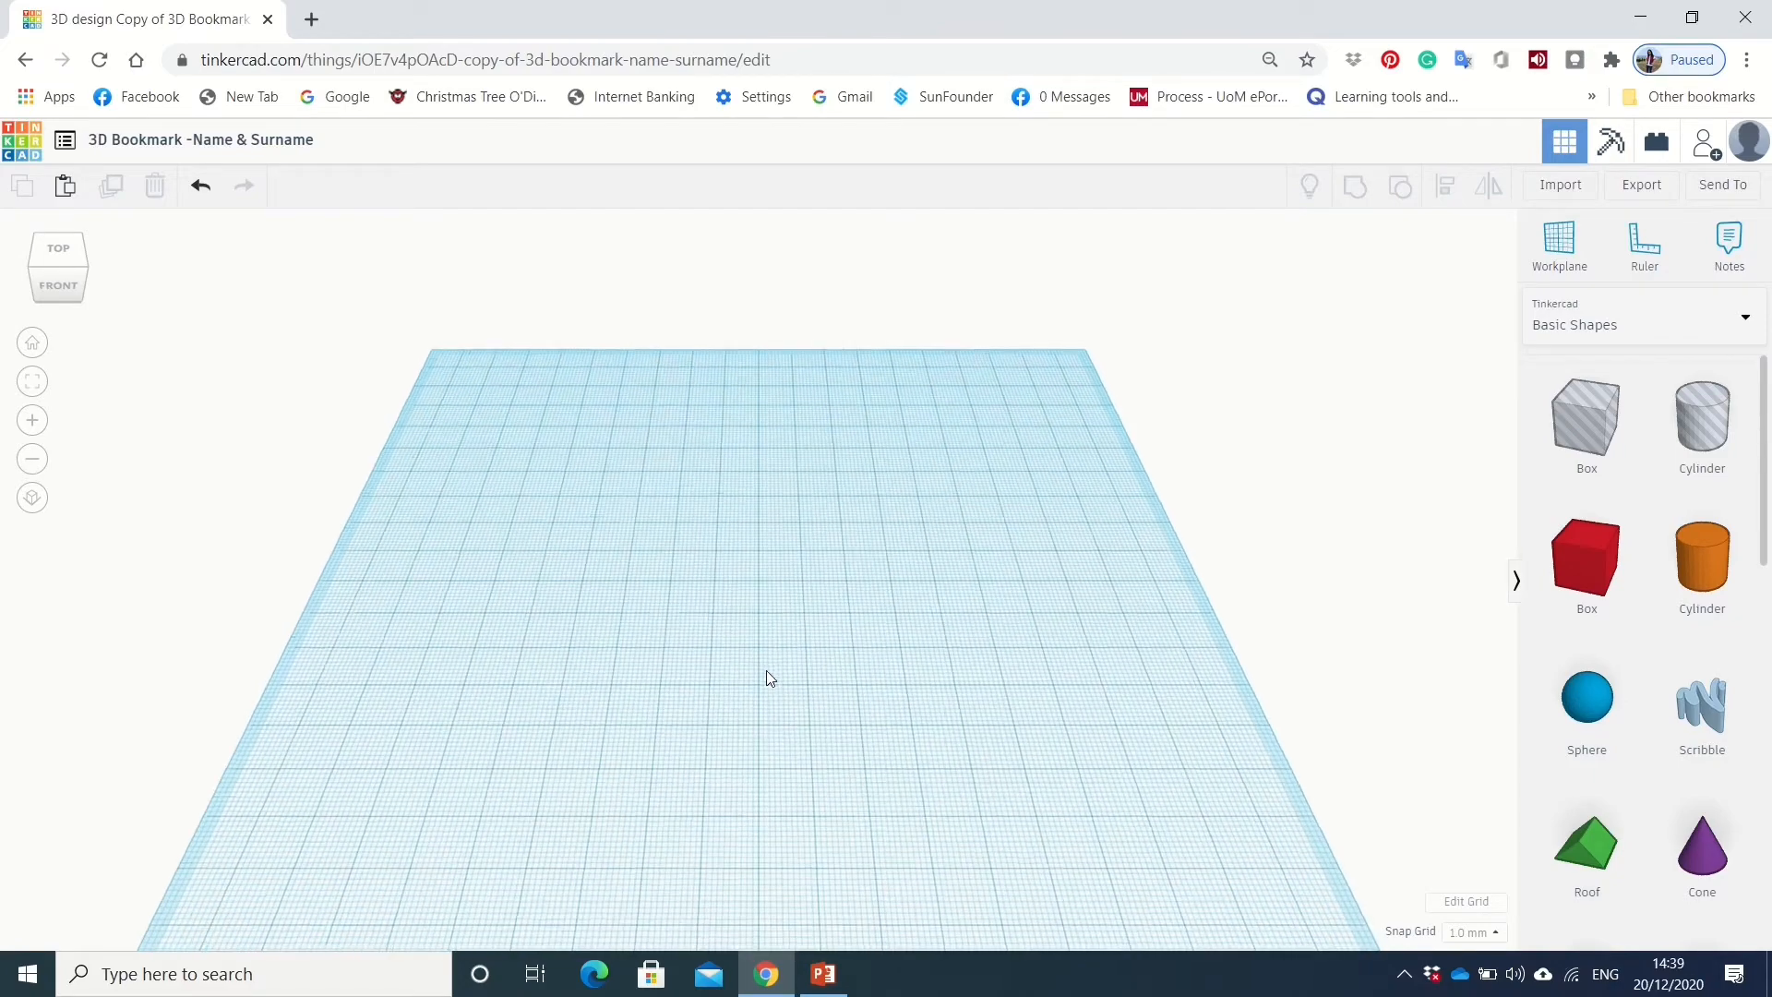
{"action": "scroll", "coordinate": [765, 679], "scroll_direction": "up", "scroll_amount": 5}
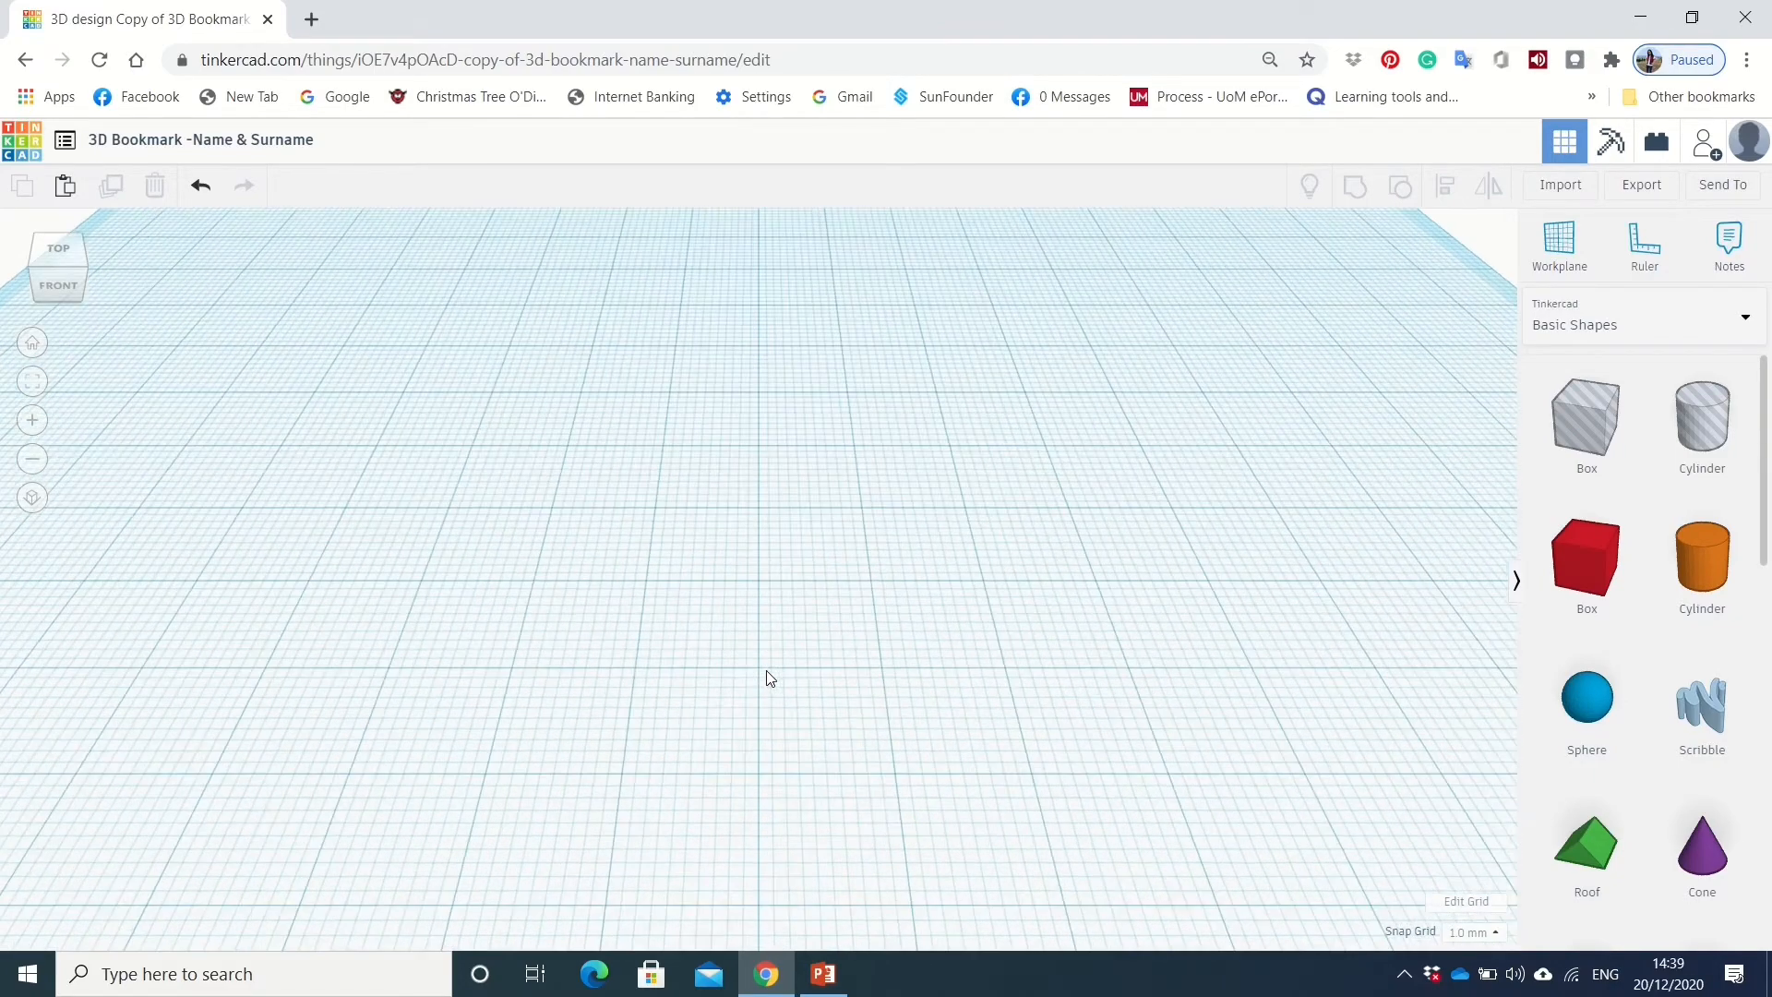
{"action": "scroll", "coordinate": [766, 678], "scroll_direction": "down", "scroll_amount": 5}
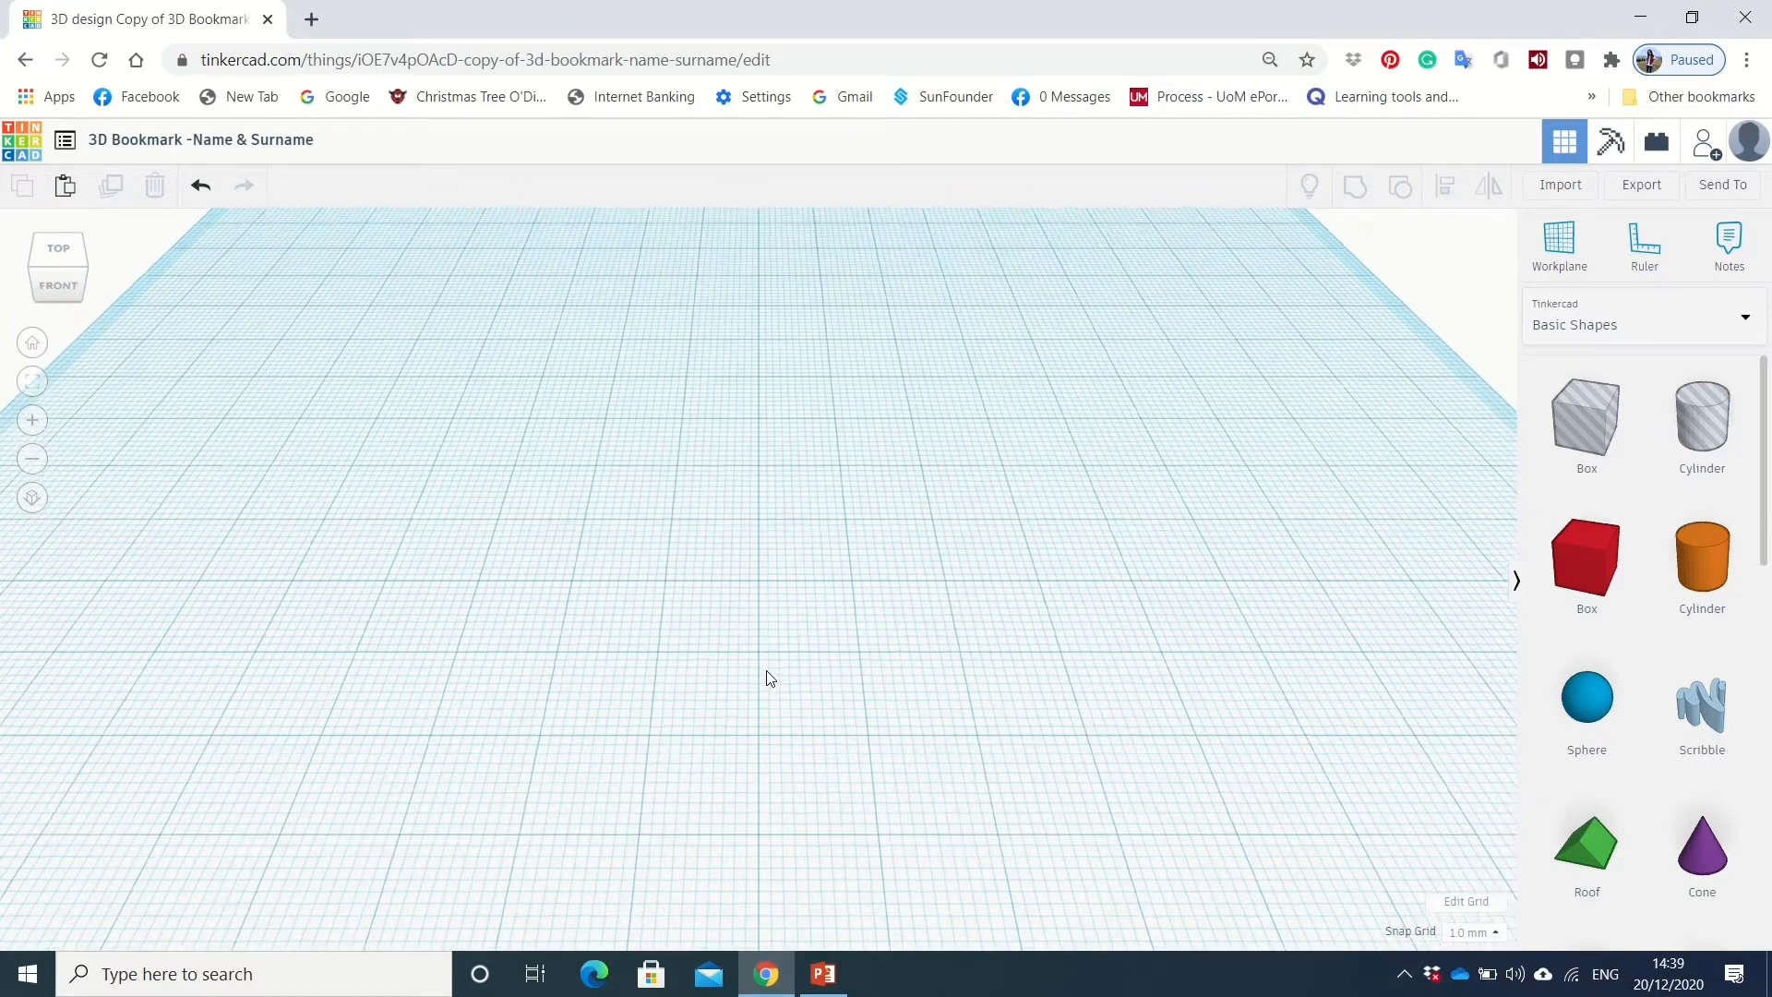
{"action": "scroll", "coordinate": [764, 684], "scroll_direction": "down", "scroll_amount": 6}
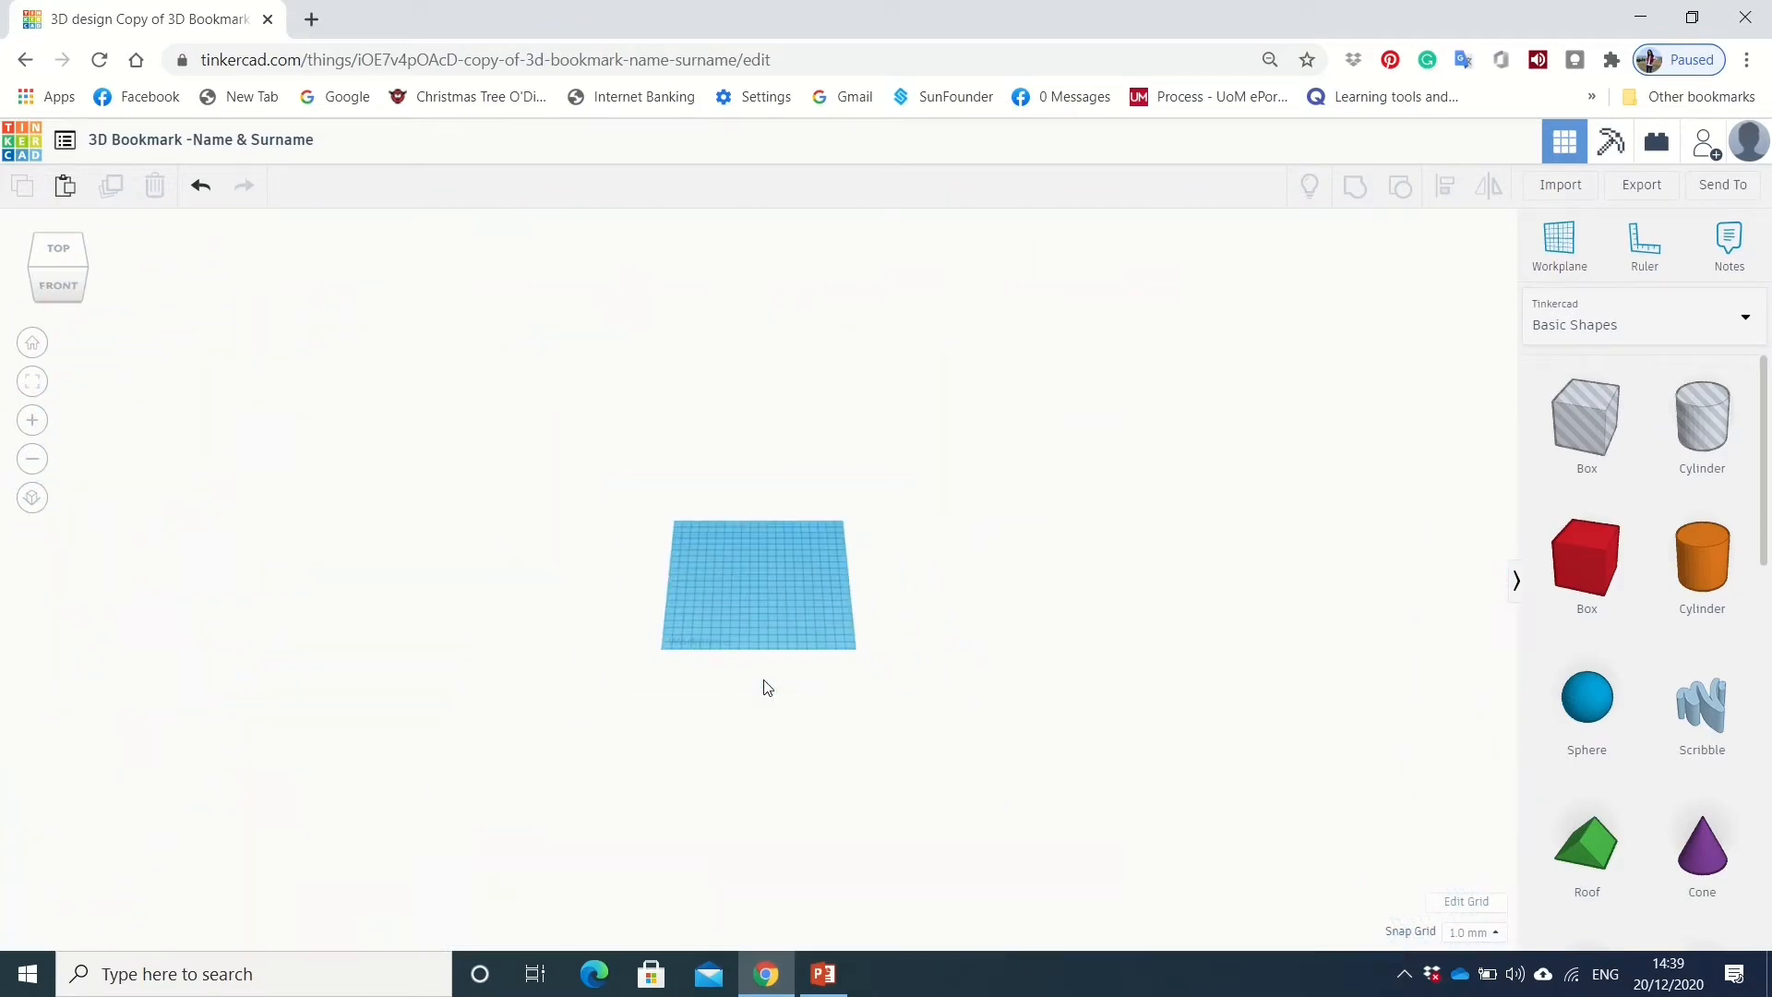
{"action": "scroll", "coordinate": [764, 684], "scroll_direction": "up", "scroll_amount": 3}
{"action": "scroll", "coordinate": [762, 685], "scroll_direction": "up", "scroll_amount": 5}
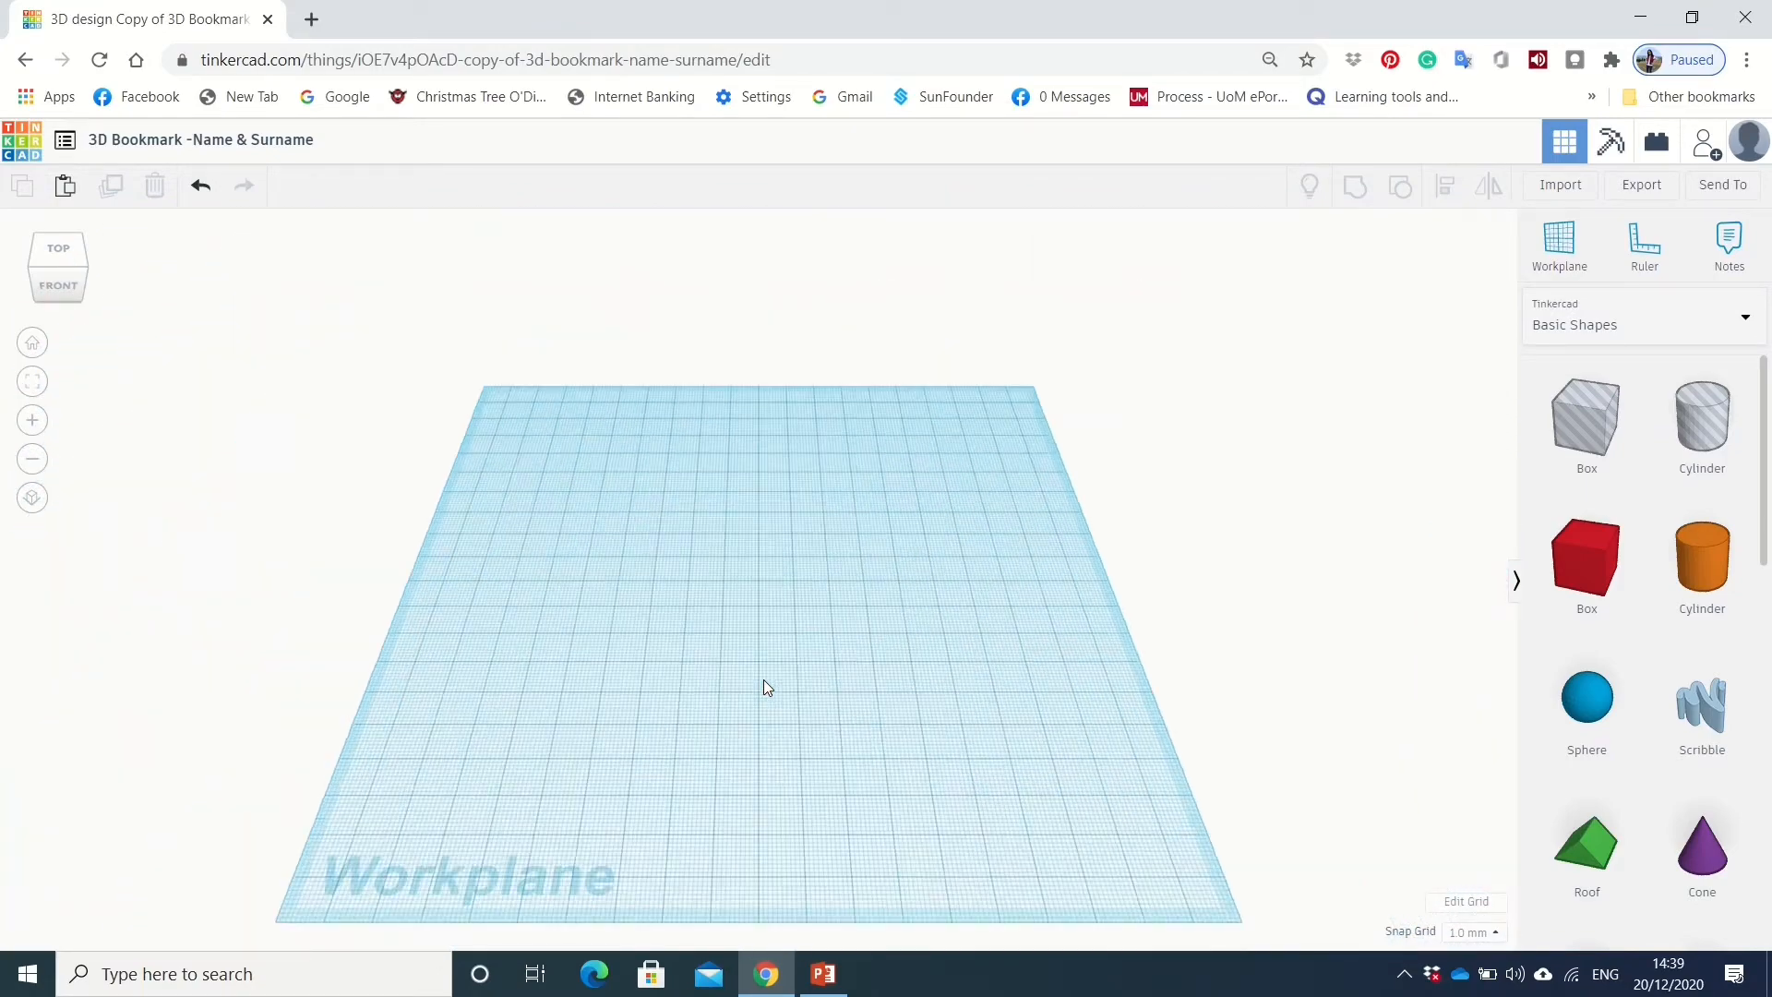
{"action": "scroll", "coordinate": [762, 685], "scroll_direction": "down", "scroll_amount": 2}
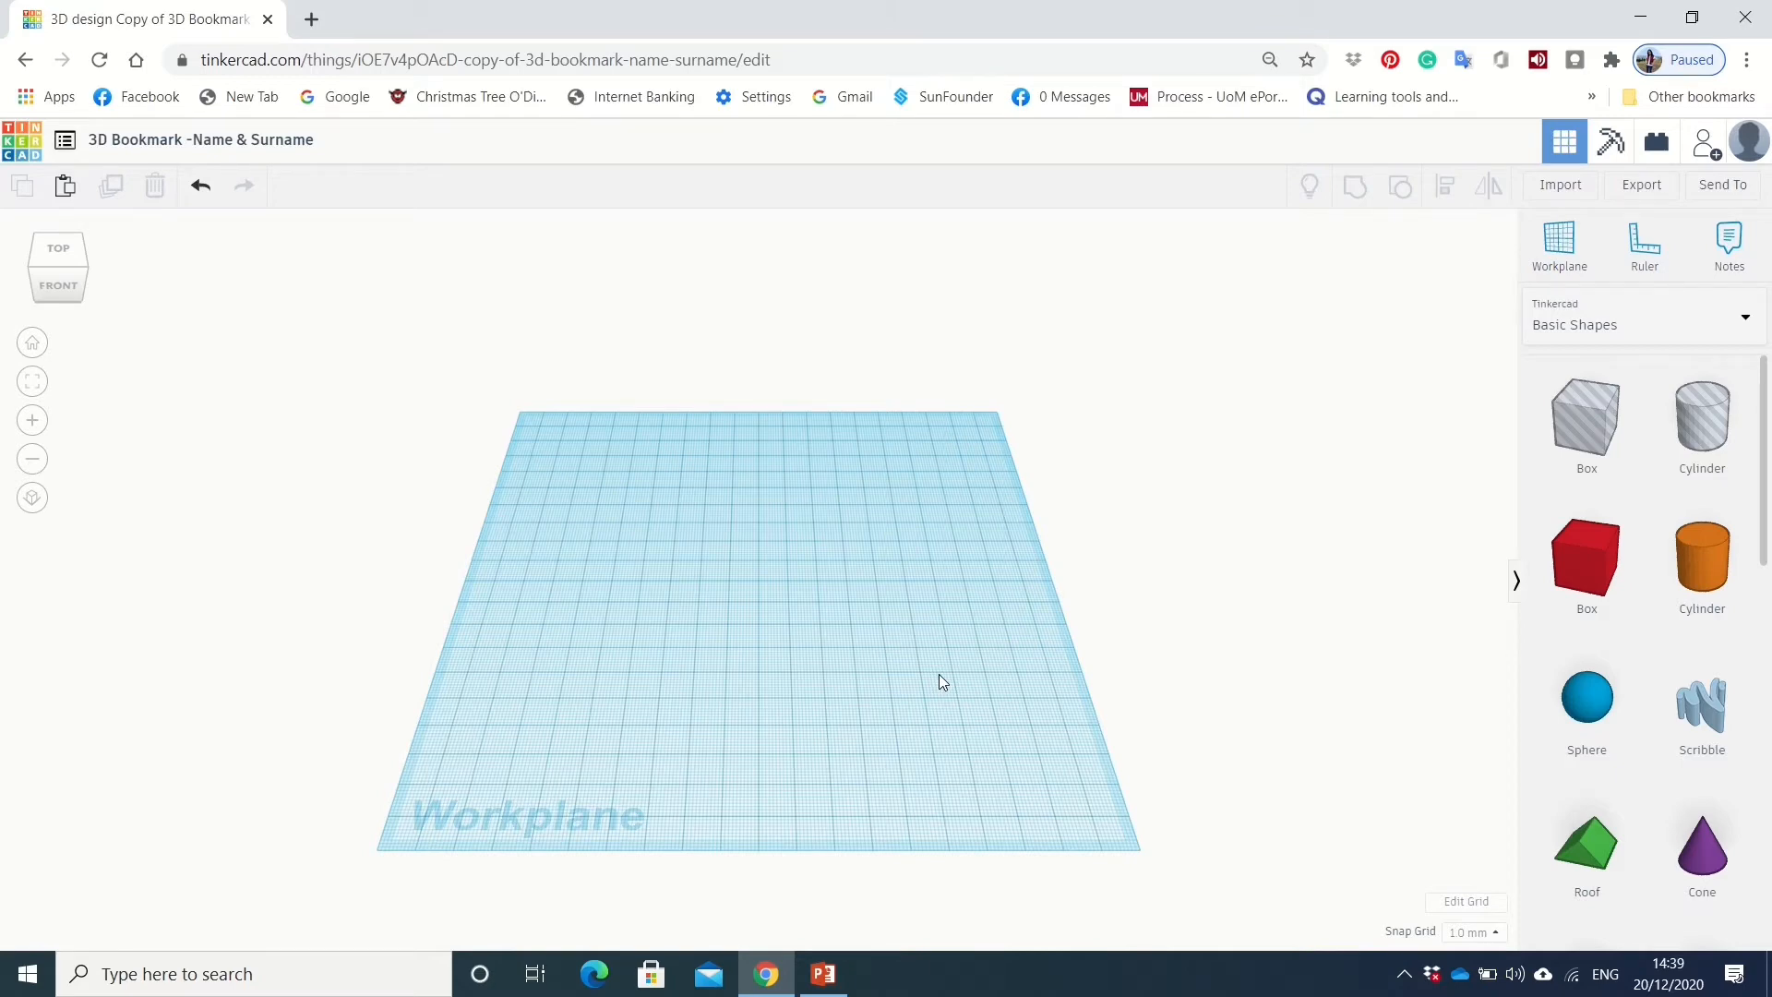
Orbit the workplane to see its underside, restore the home view, and pan the workplane around.
{"action": "right_click_drag", "start_coordinate": [938, 682], "coordinate": [924, 463]}
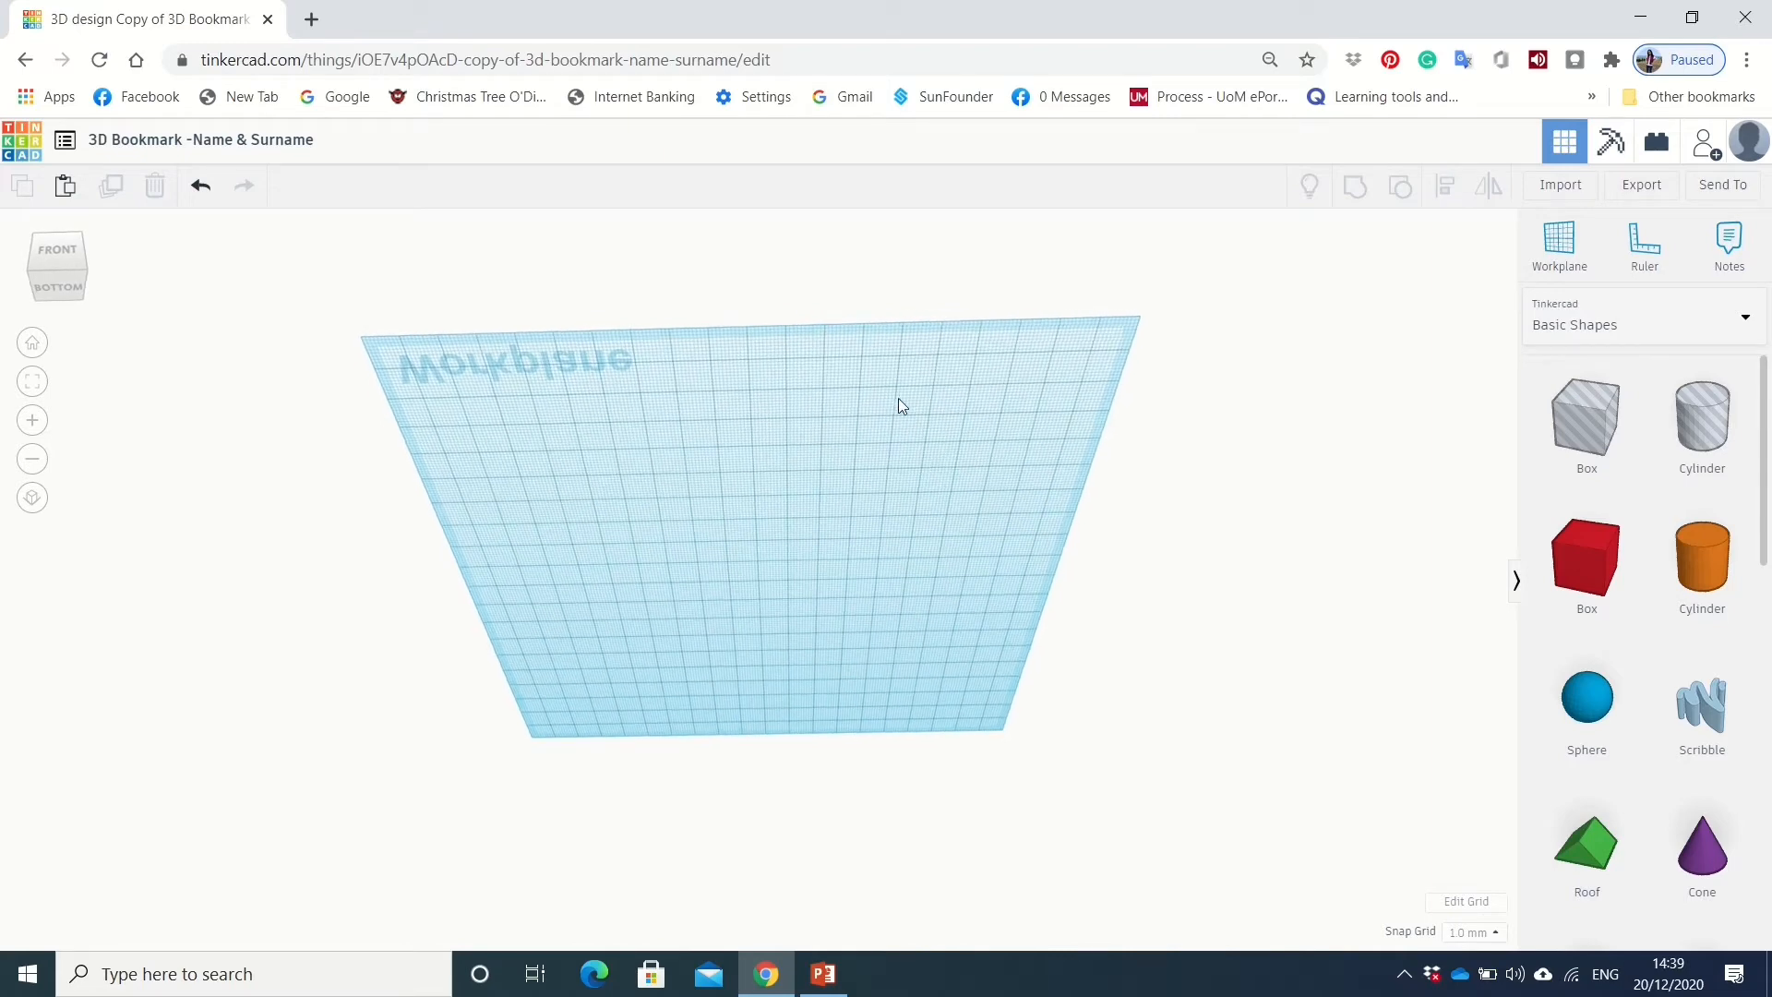
{"action": "right_click_drag", "start_coordinate": [824, 349], "coordinate": [741, 564]}
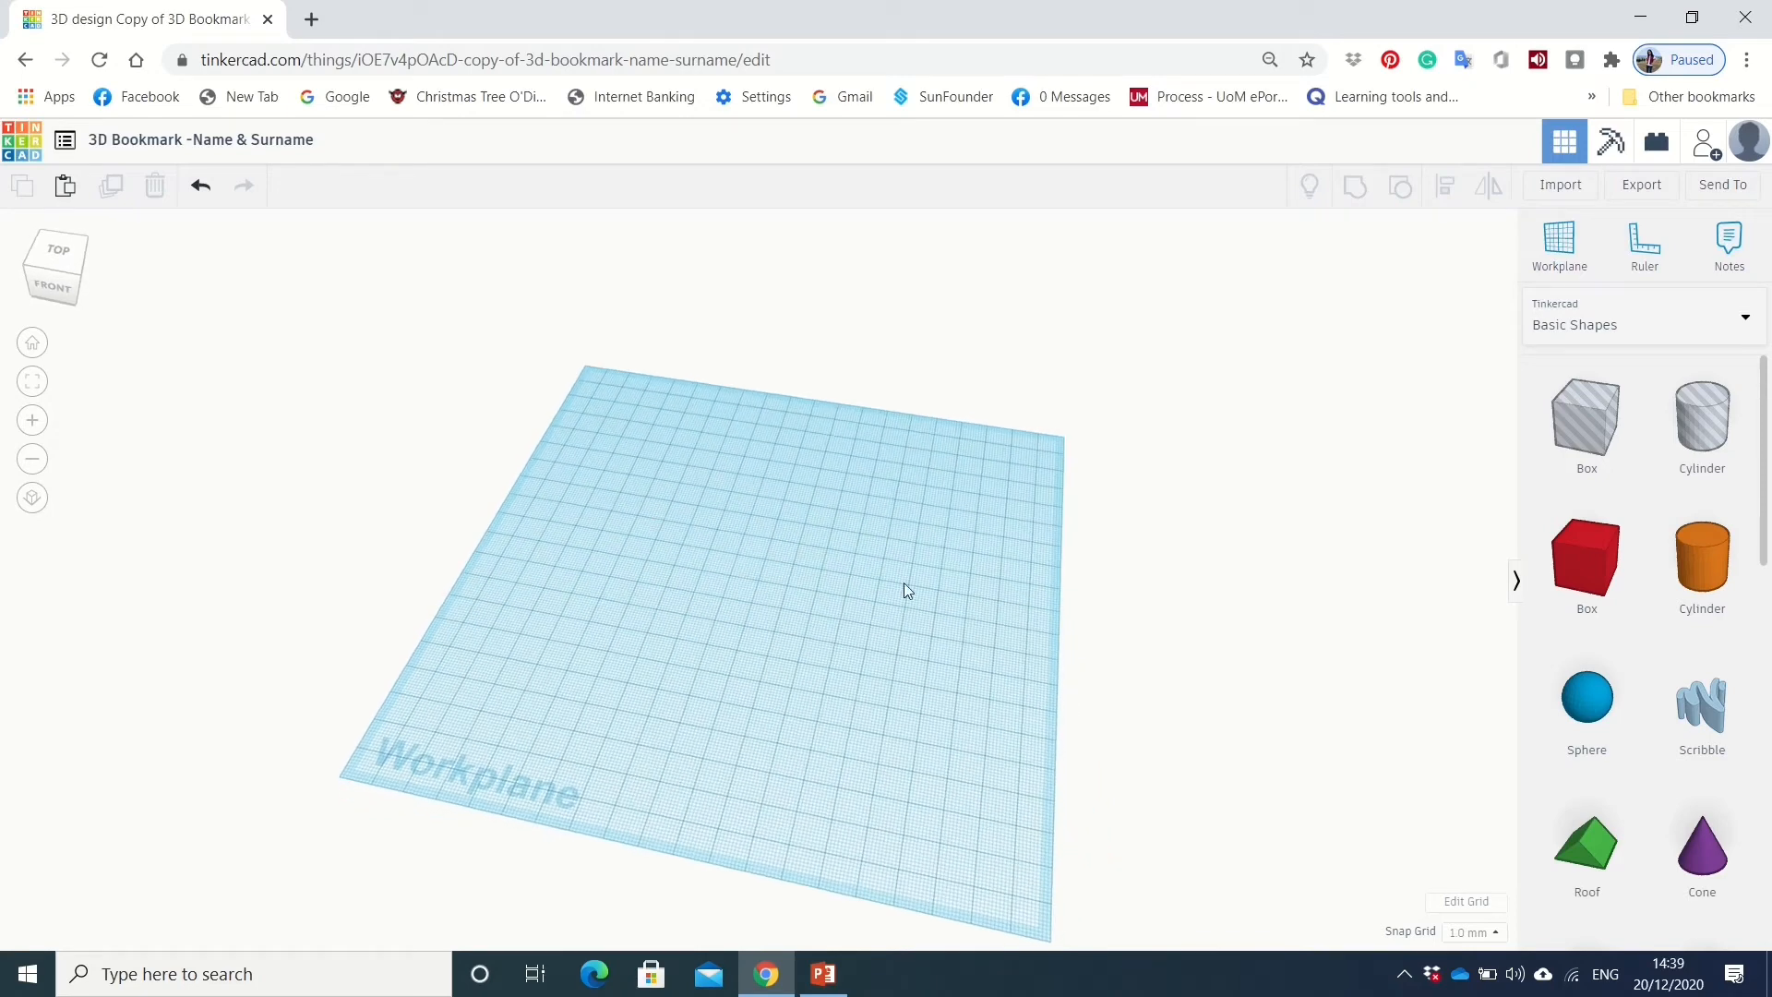
{"action": "left_click", "coordinate": [33, 349]}
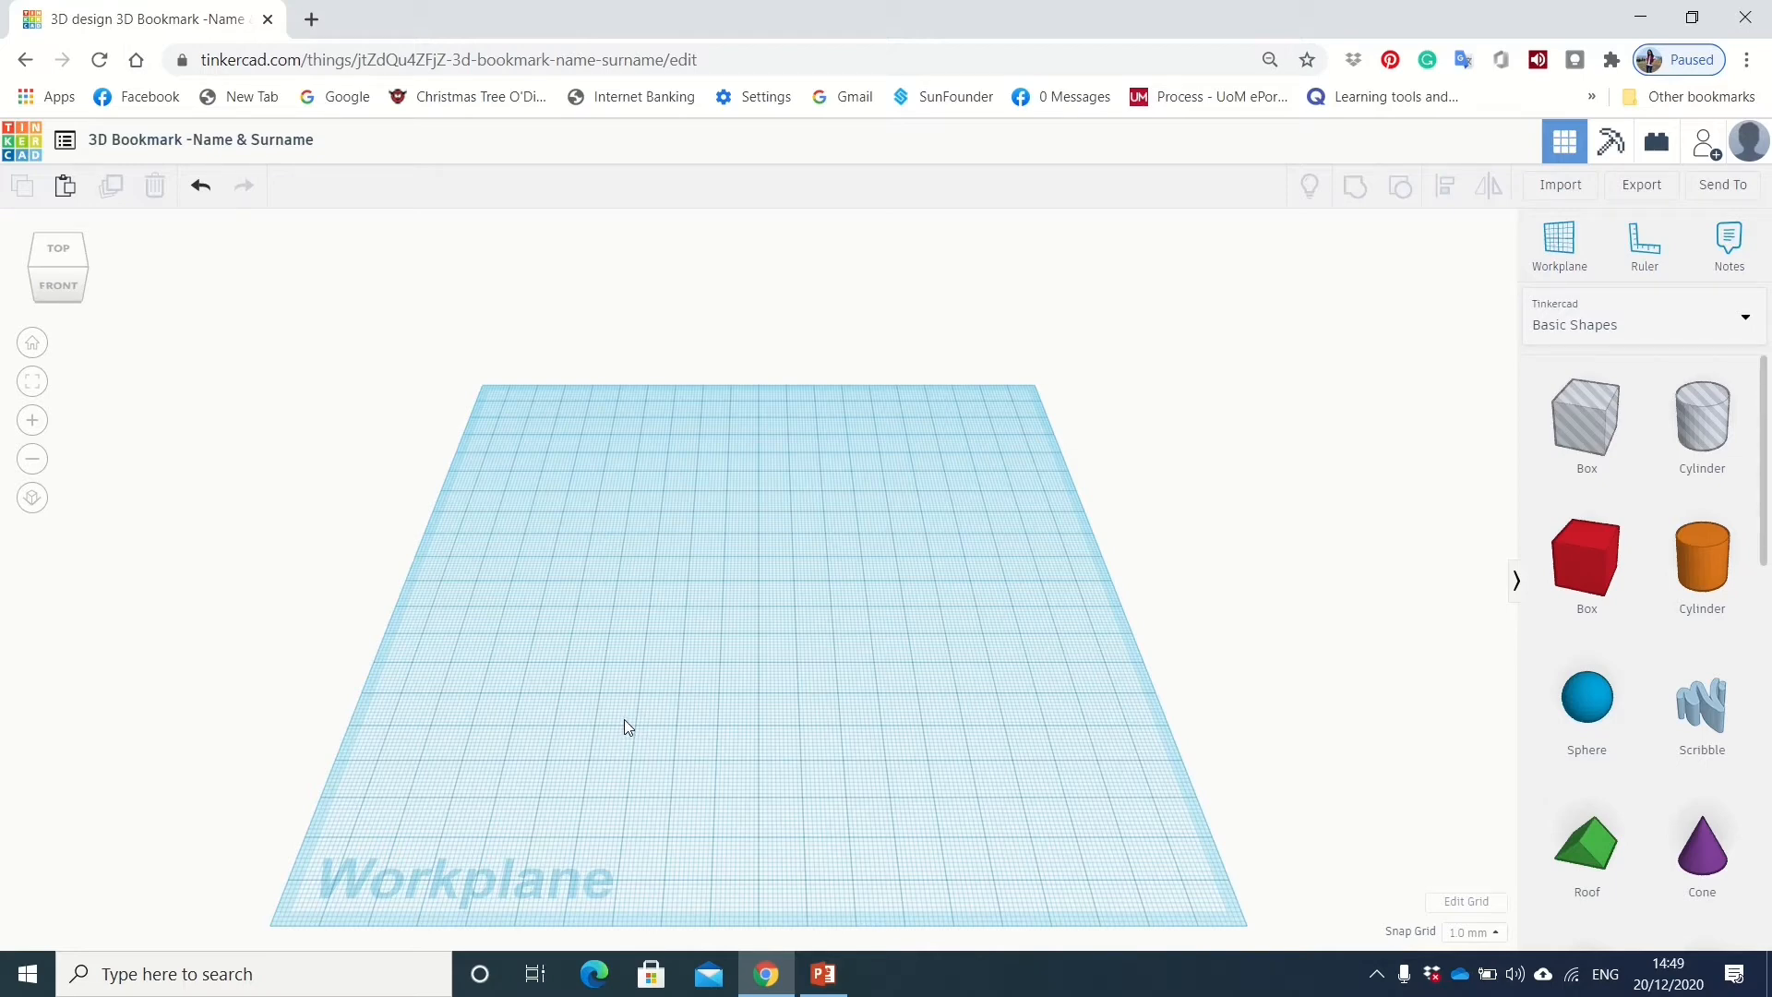
{"action": "middle_click_drag", "start_coordinate": [623, 718], "coordinate": [550, 647]}
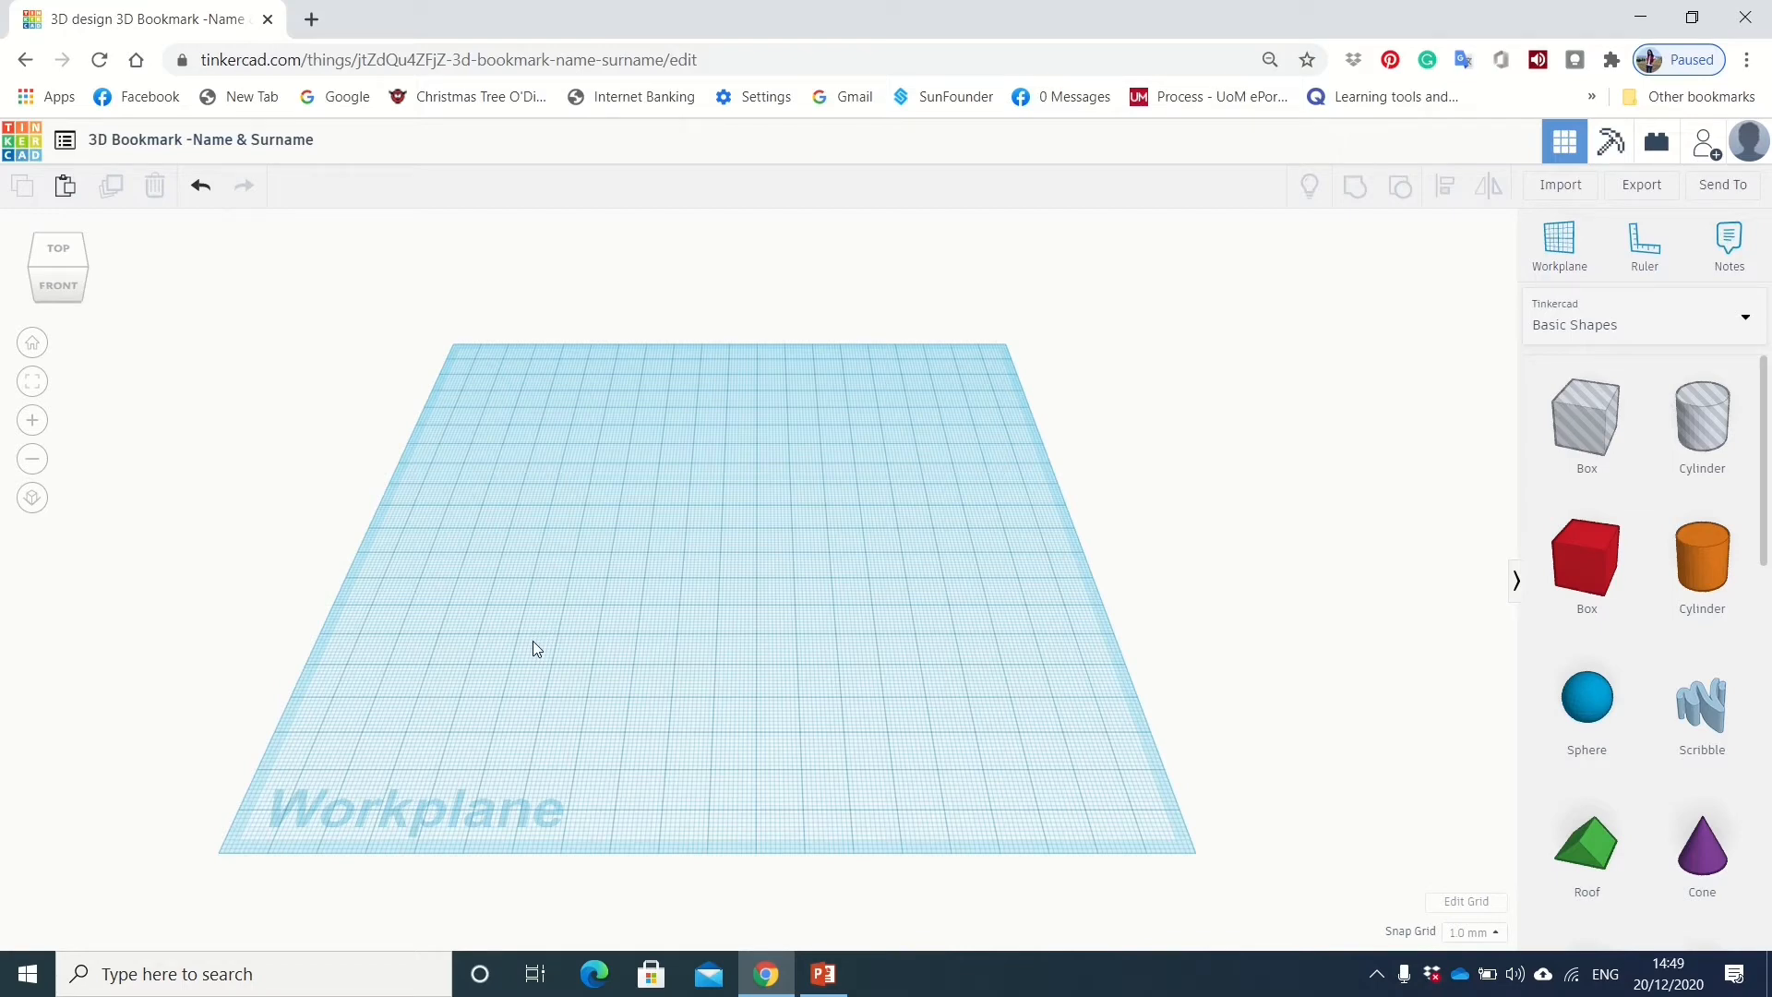
{"action": "middle_click_drag", "start_coordinate": [533, 641], "coordinate": [1043, 633]}
{"action": "middle_click_drag", "start_coordinate": [811, 633], "coordinate": [520, 667]}
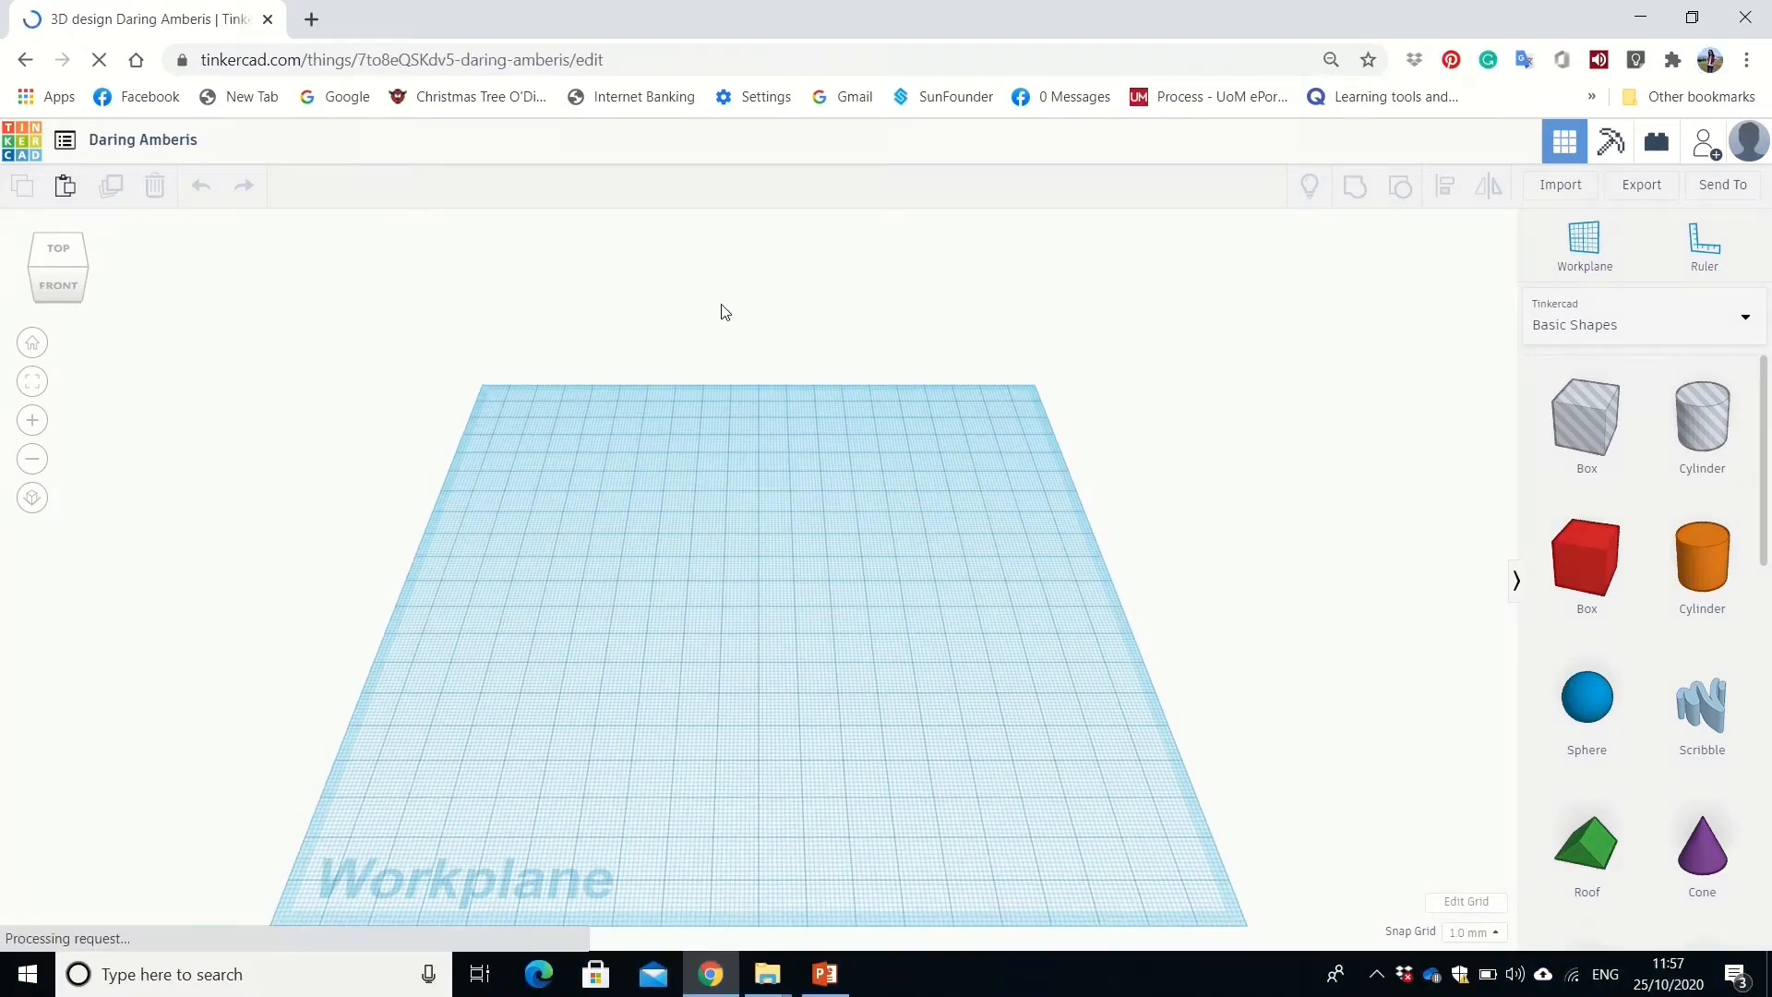
Rename the design as "Name and Surname".
{"action": "left_click", "coordinate": [153, 148]}
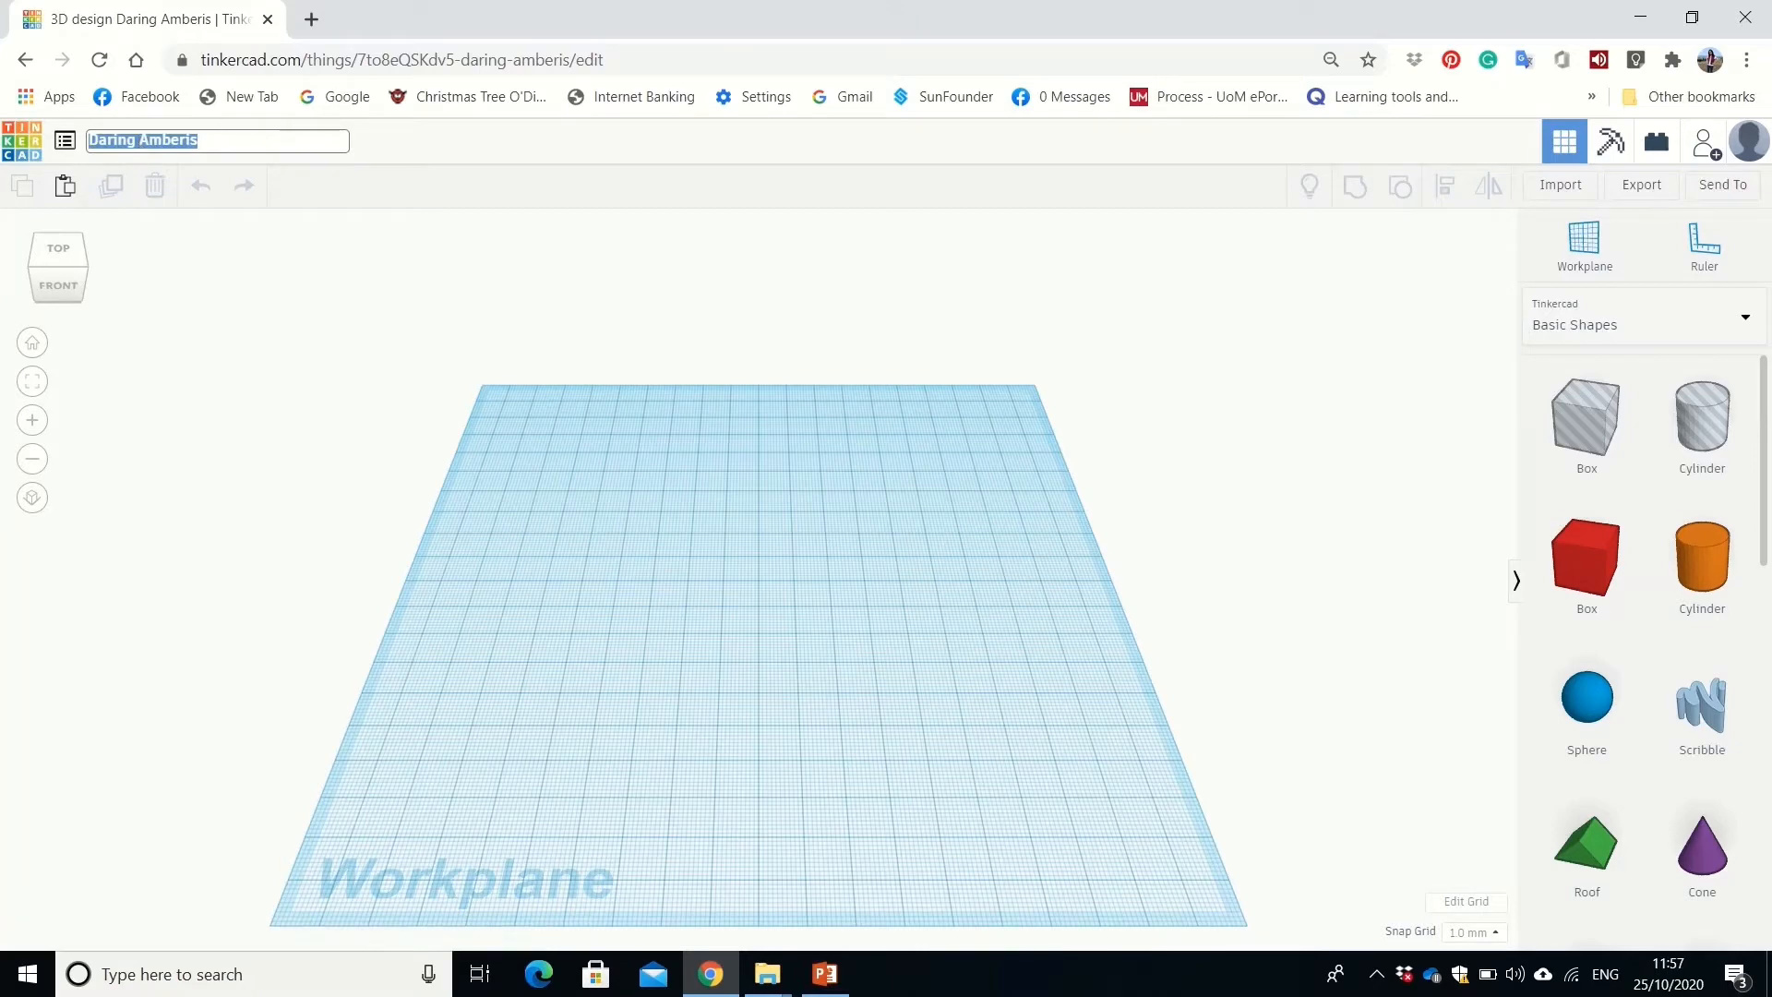
{"action": "key", "text": "BackSpace"}
{"action": "type", "text": "Name and Surname"}
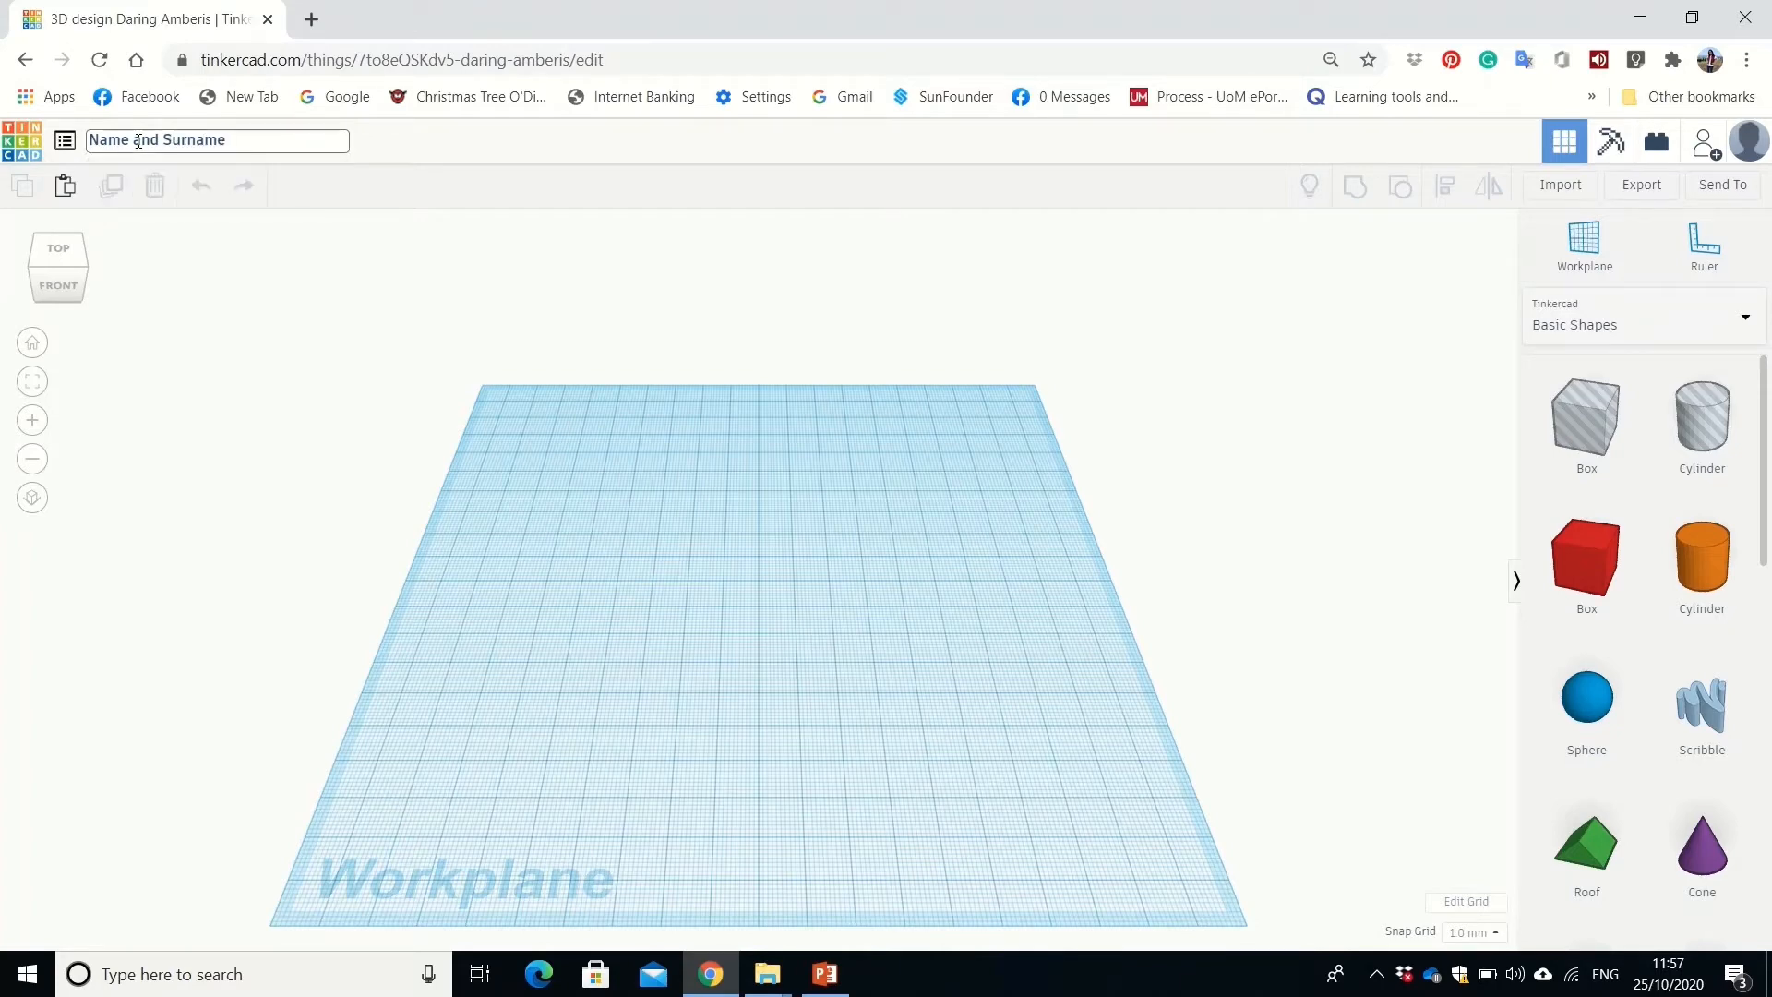
{"action": "key", "text": "Return"}
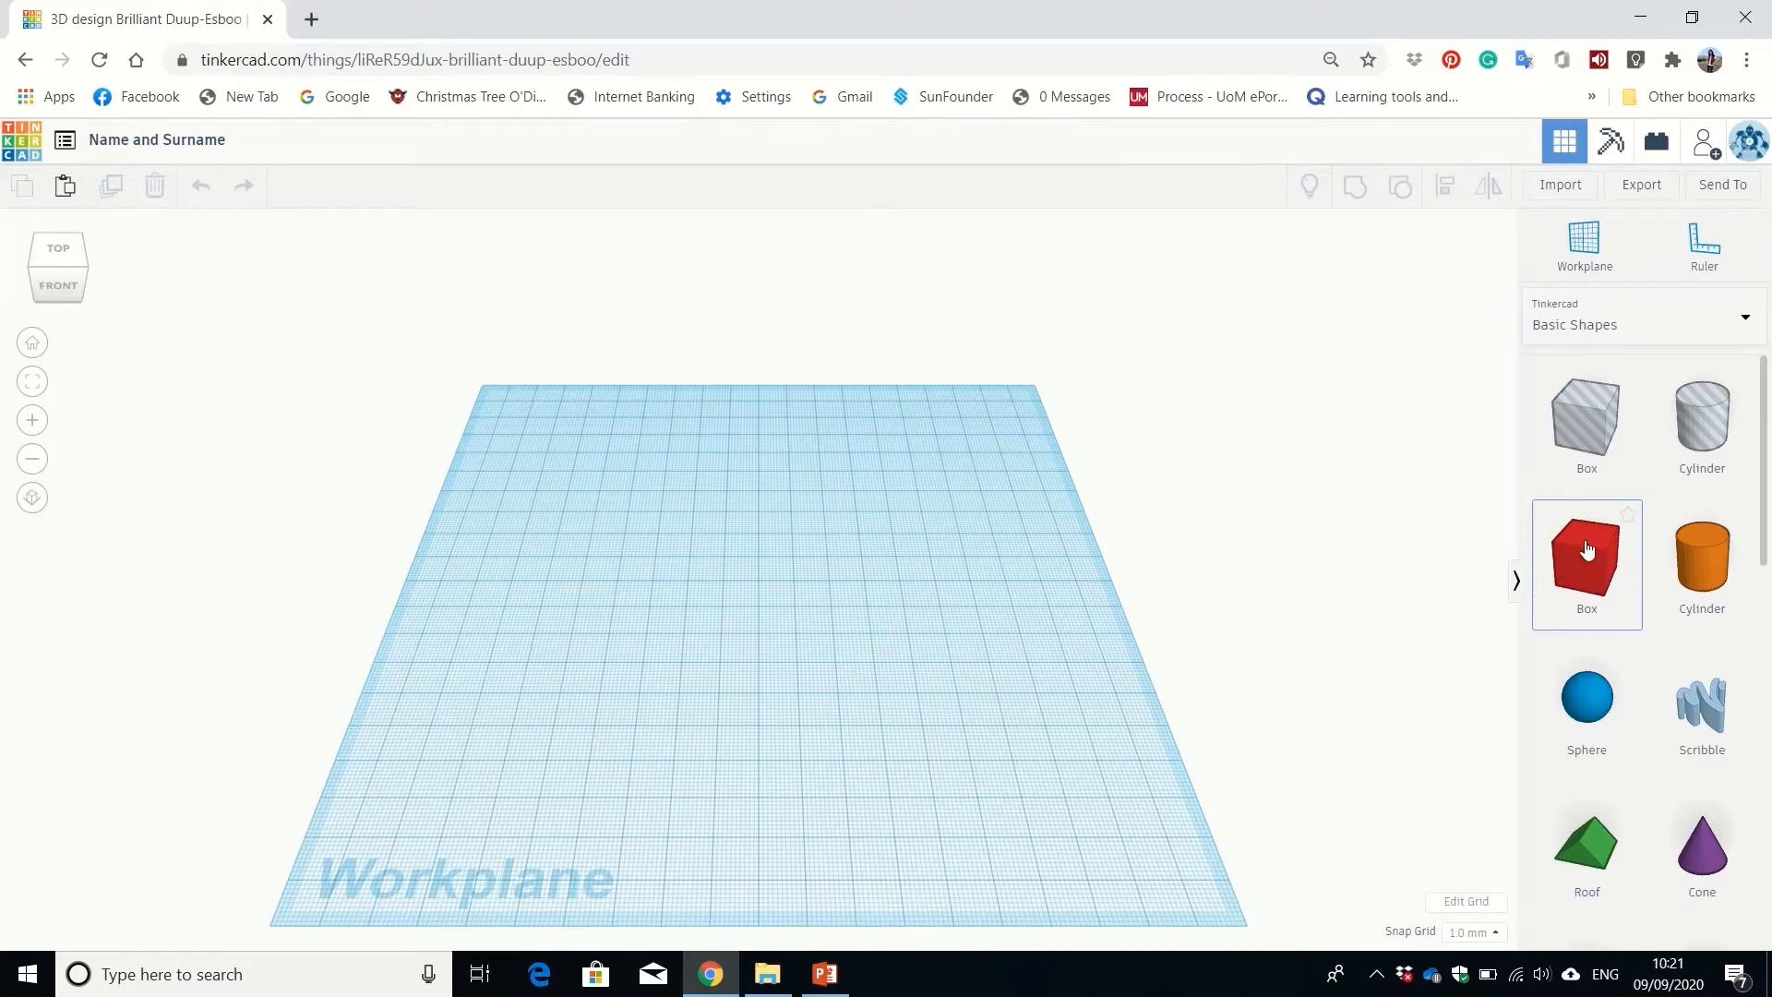
Place a solid red box near the middle of the workplane and set its front edge to 70 mm.
{"action": "left_click_drag", "start_coordinate": [1594, 568], "coordinate": [774, 655]}
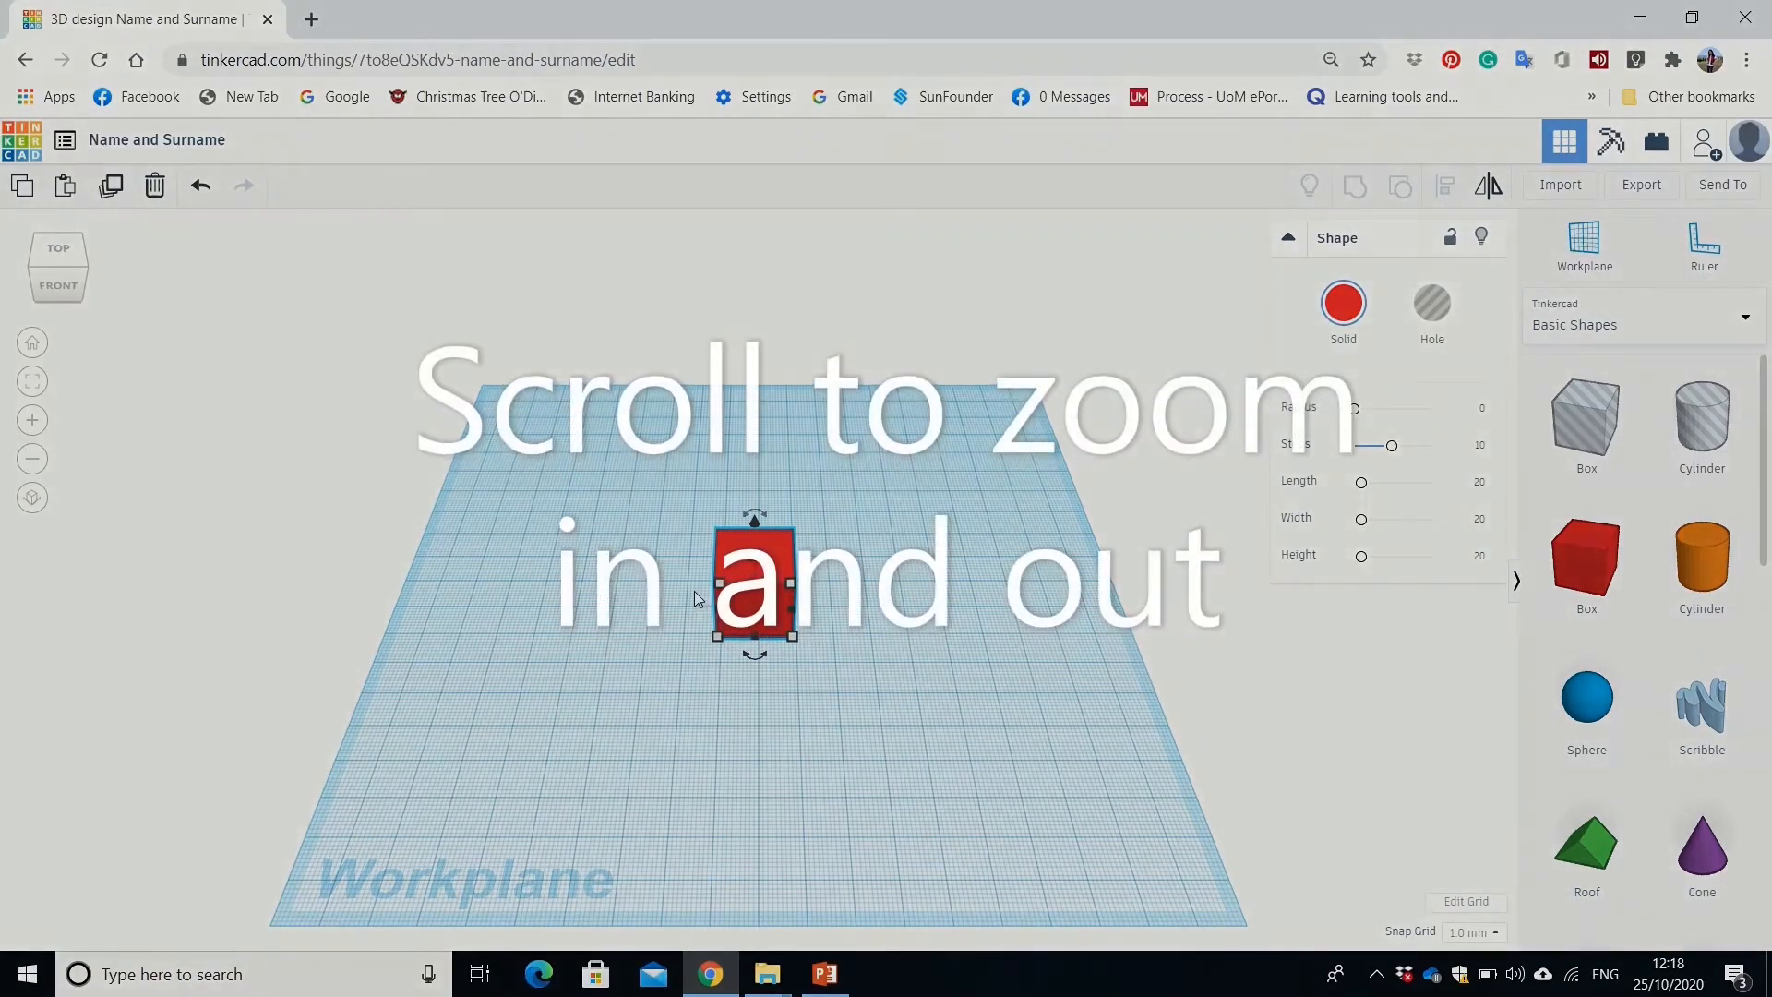
{"action": "scroll", "coordinate": [704, 601], "scroll_direction": "up", "scroll_amount": 5}
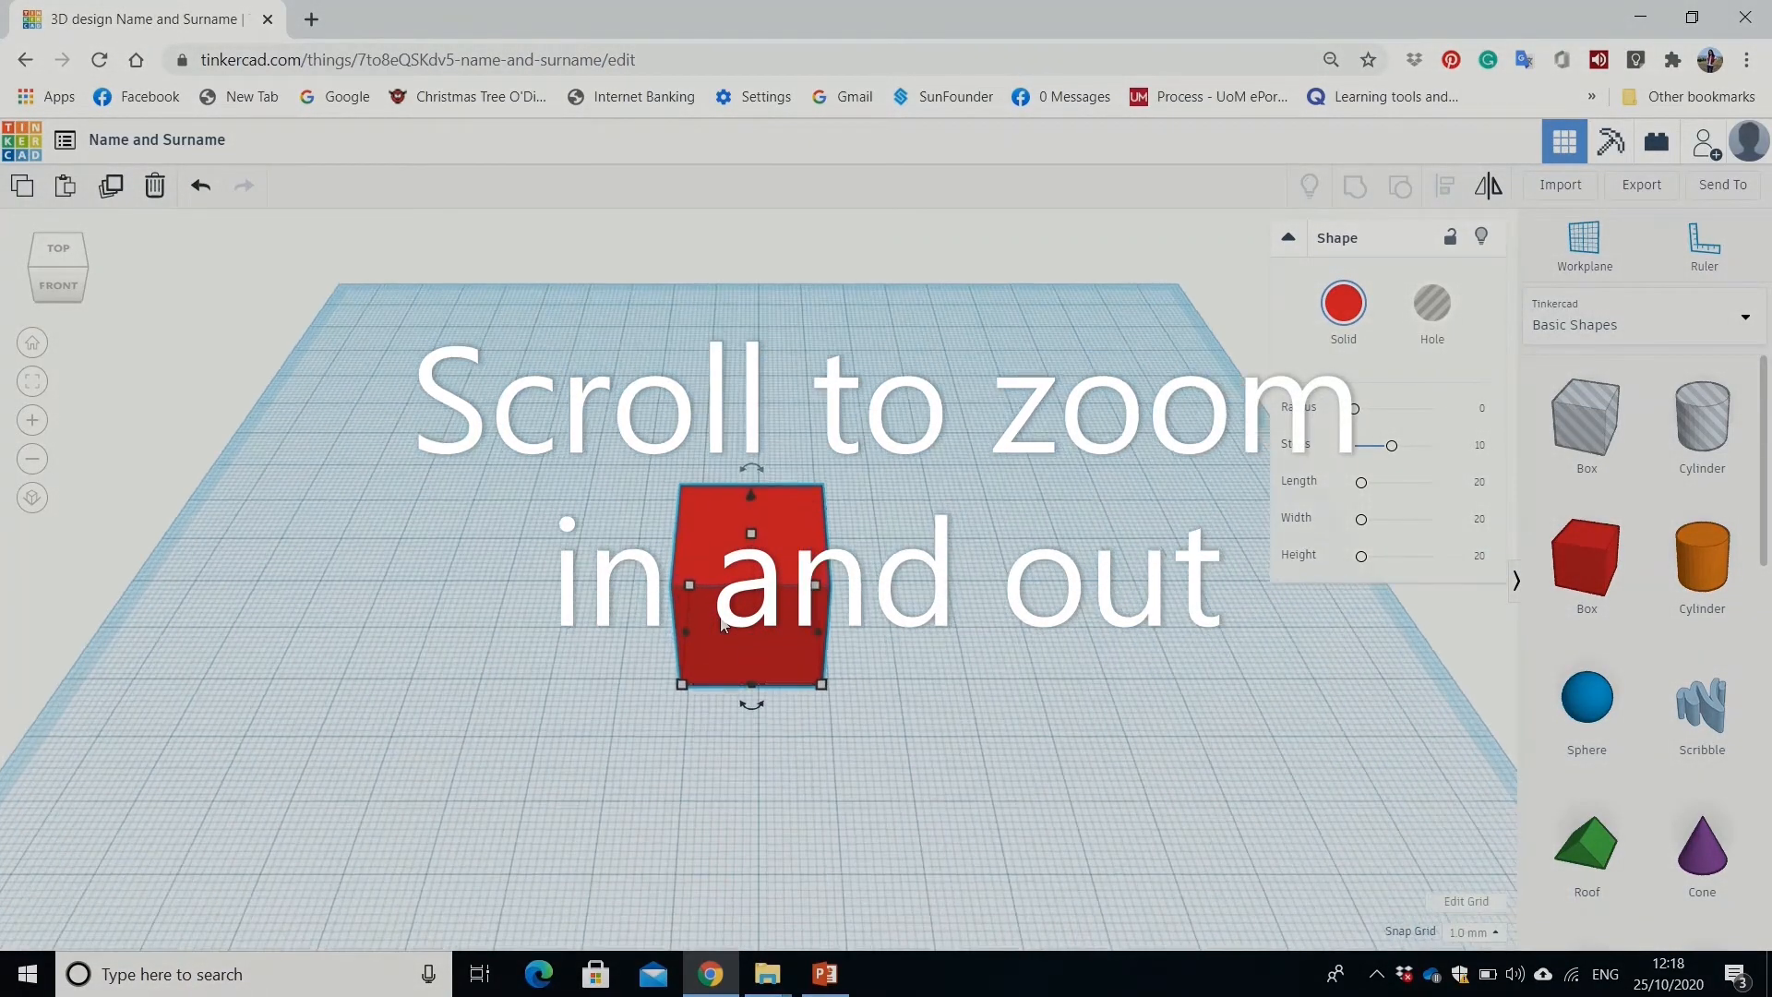
{"action": "scroll", "coordinate": [722, 625], "scroll_direction": "up", "scroll_amount": 3}
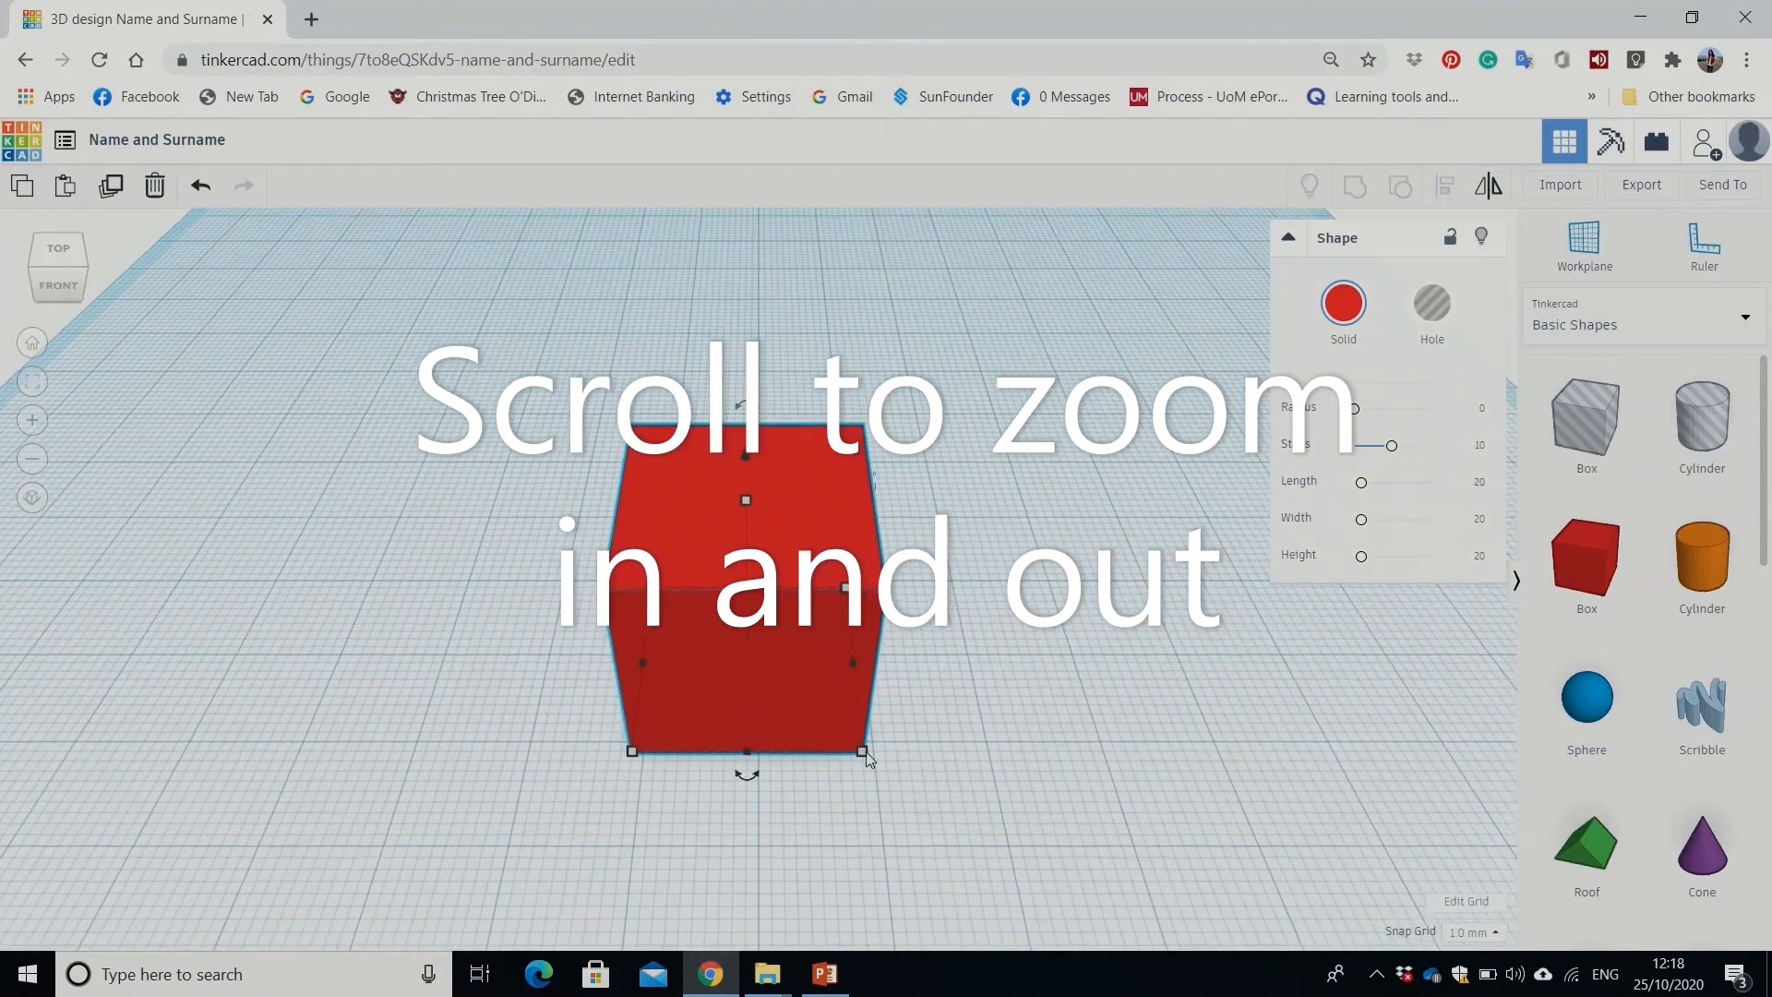
{"action": "mouse_move", "coordinate": [866, 752]}
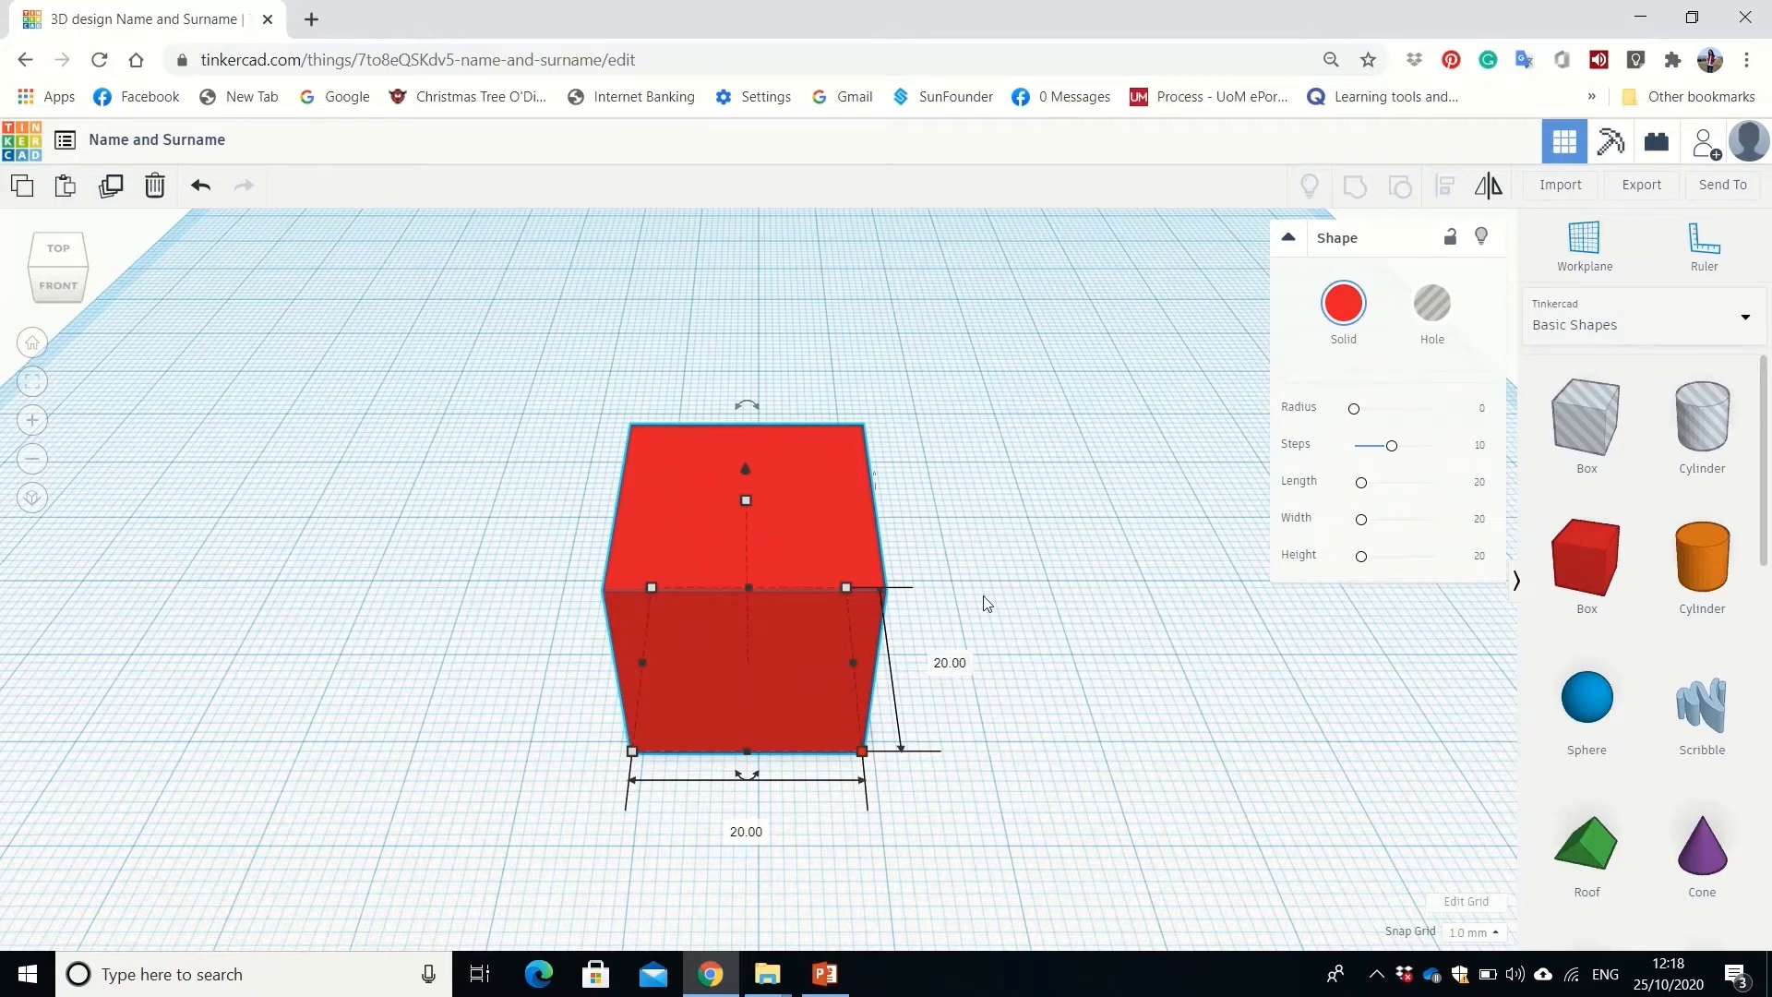
{"action": "left_click", "coordinate": [747, 828]}
{"action": "type", "text": "70"}
{"action": "key", "text": "Return"}
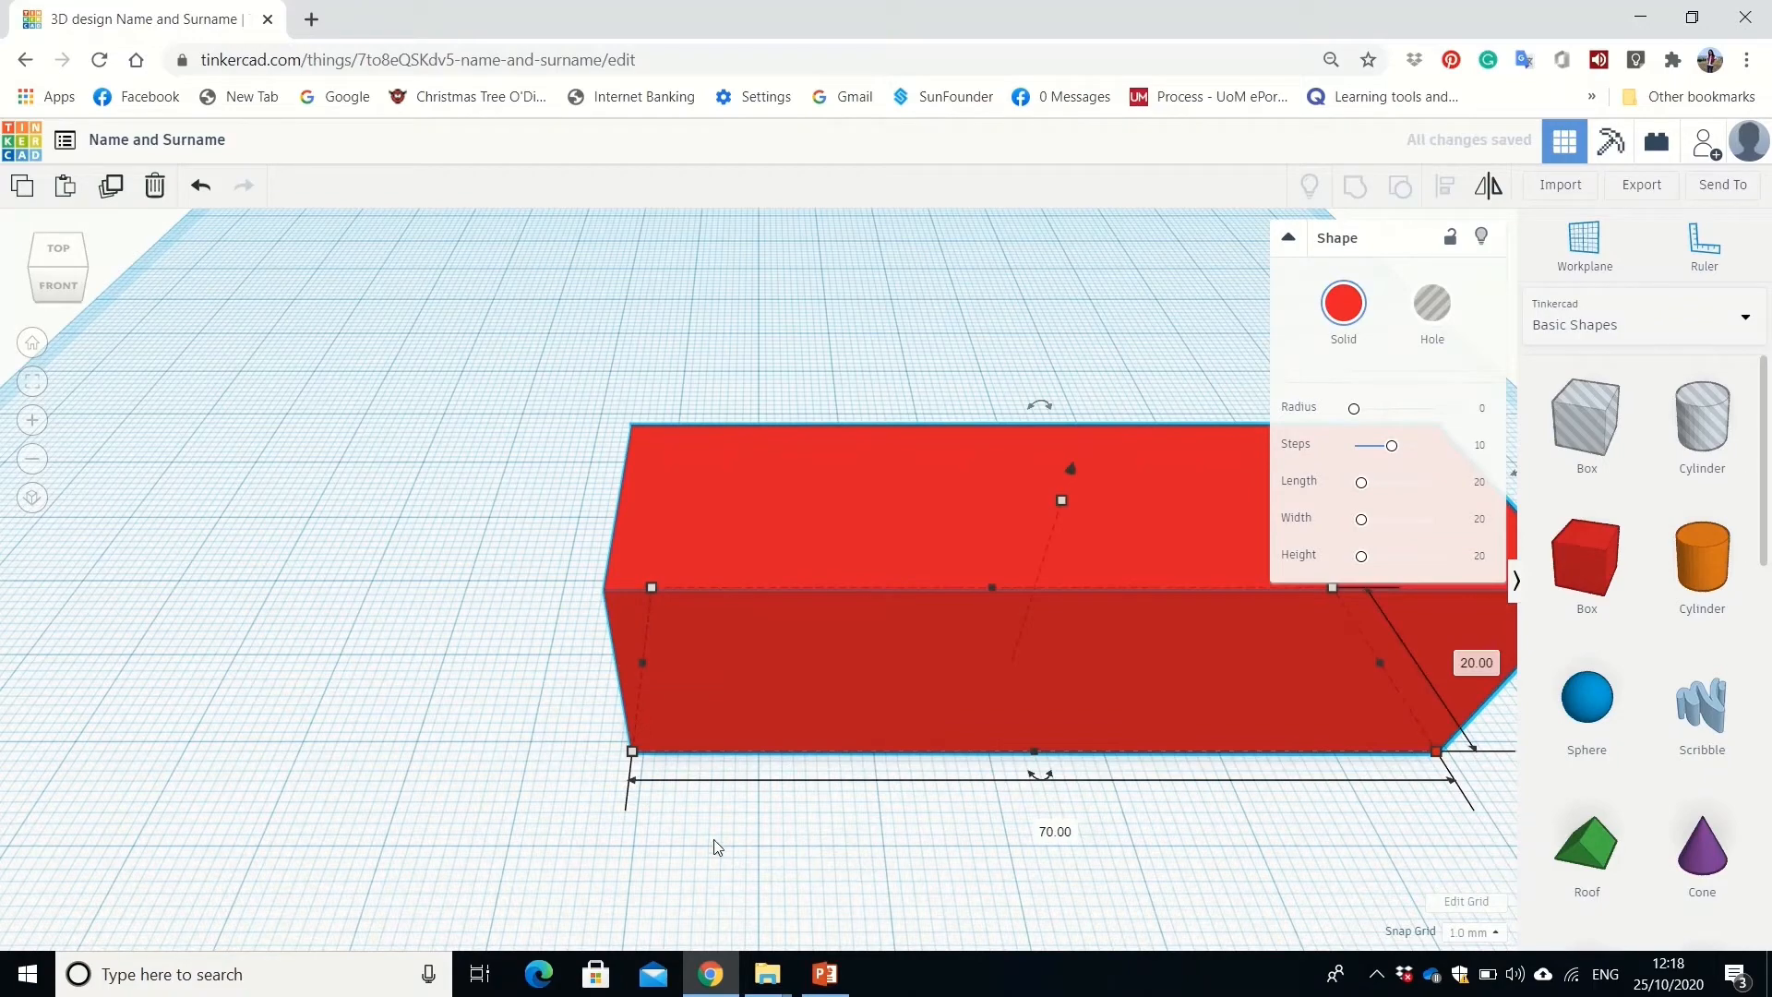
Set the red box's height to 3 mm.
{"action": "right_click_drag", "start_coordinate": [702, 860], "coordinate": [700, 860]}
{"action": "middle_click_drag", "start_coordinate": [704, 867], "coordinate": [222, 830]}
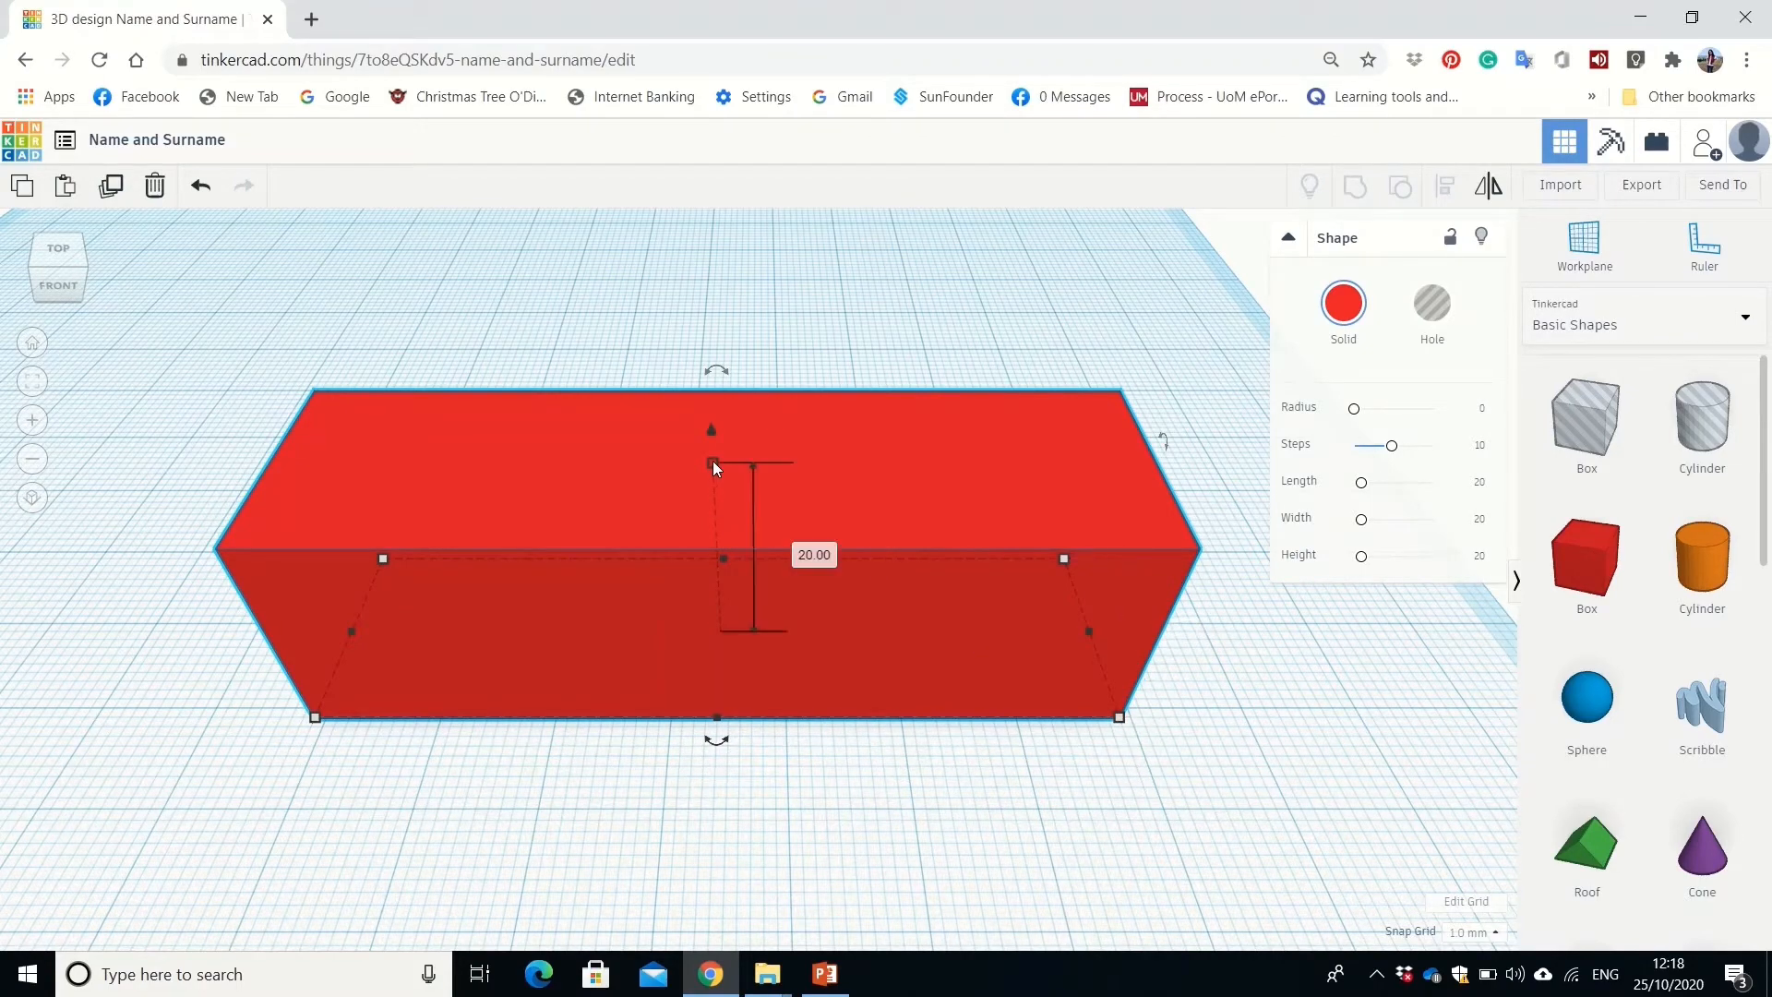
{"action": "left_click", "coordinate": [812, 552]}
{"action": "type", "text": "3"}
{"action": "key", "text": "Return"}
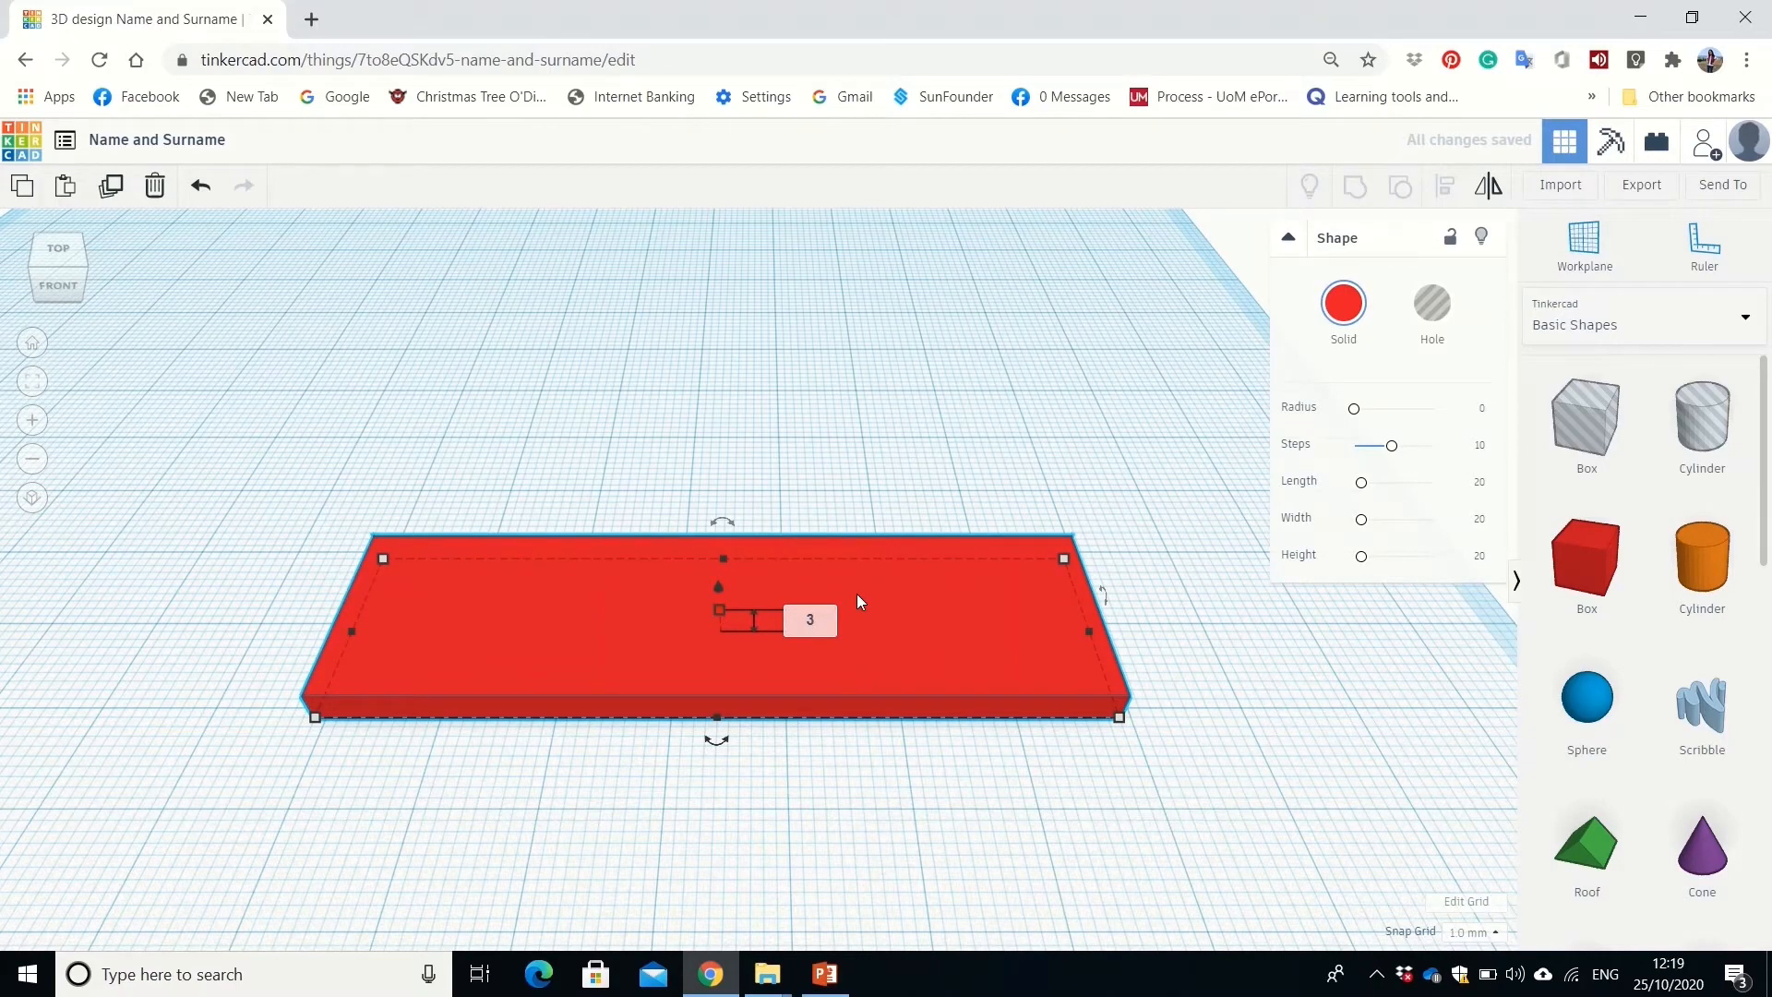
{"action": "left_click", "coordinate": [900, 420]}
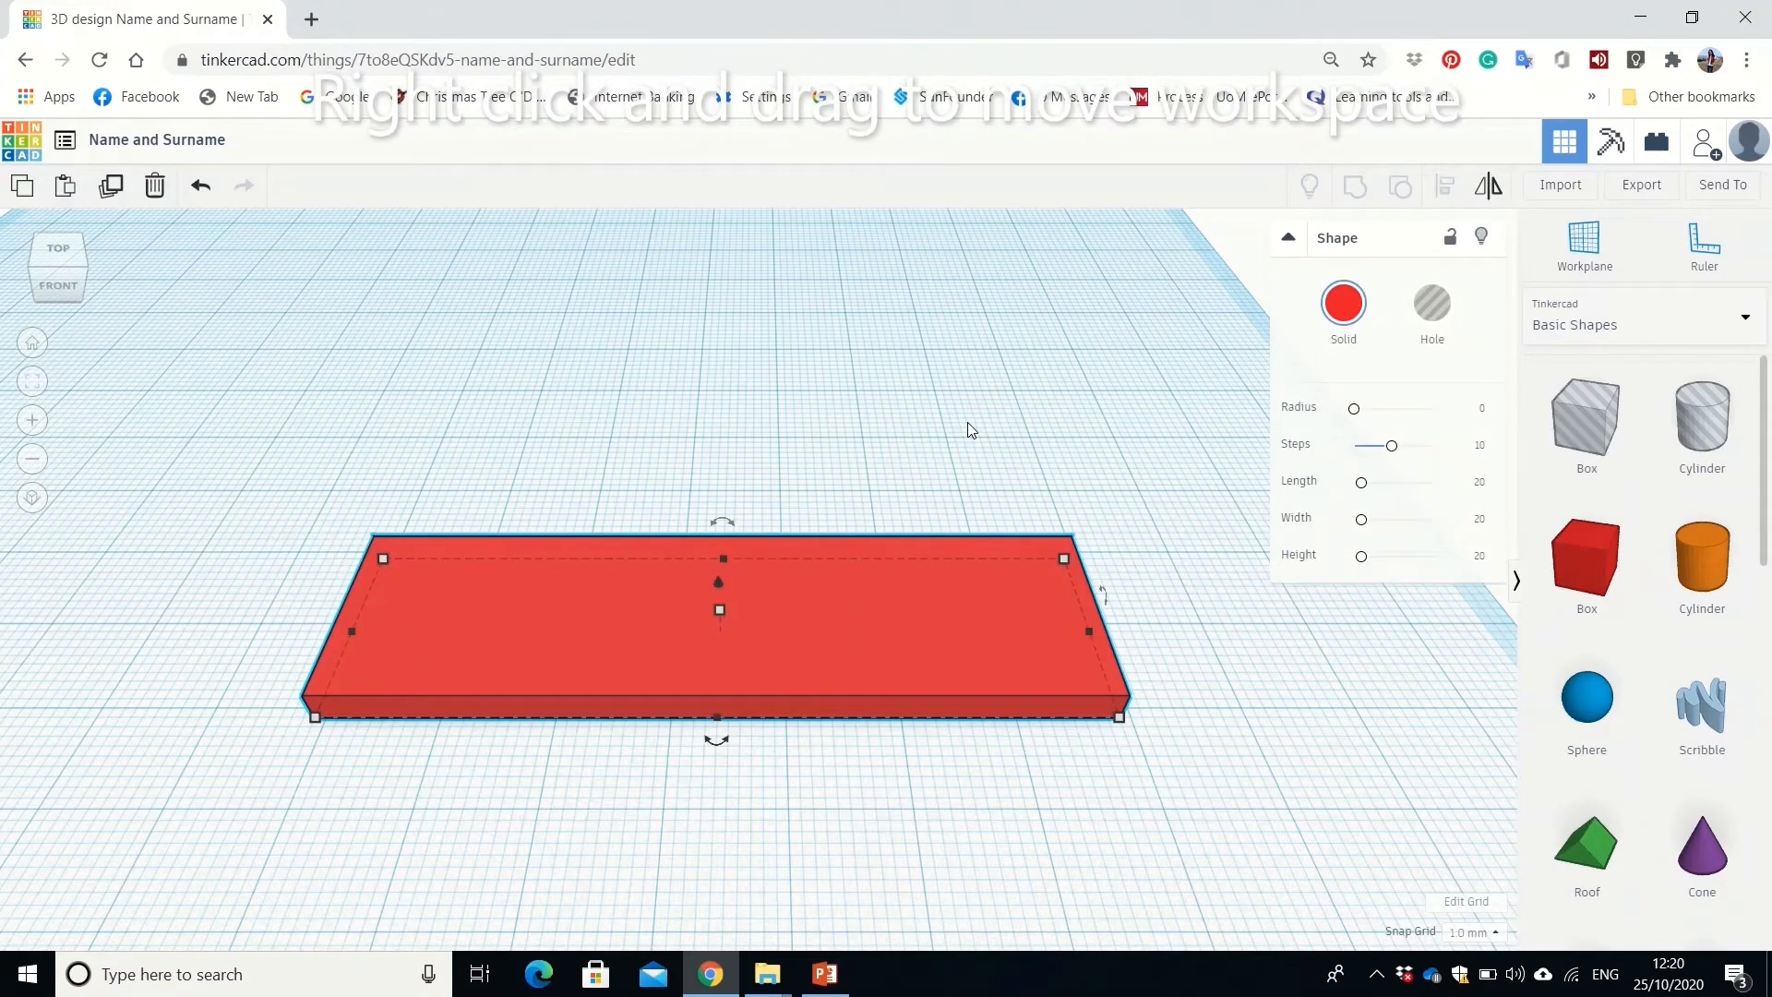
Place a solid orange cylinder on the workplane just behind the middle of the red plate.
{"action": "right_click_drag", "start_coordinate": [967, 422], "coordinate": [965, 532]}
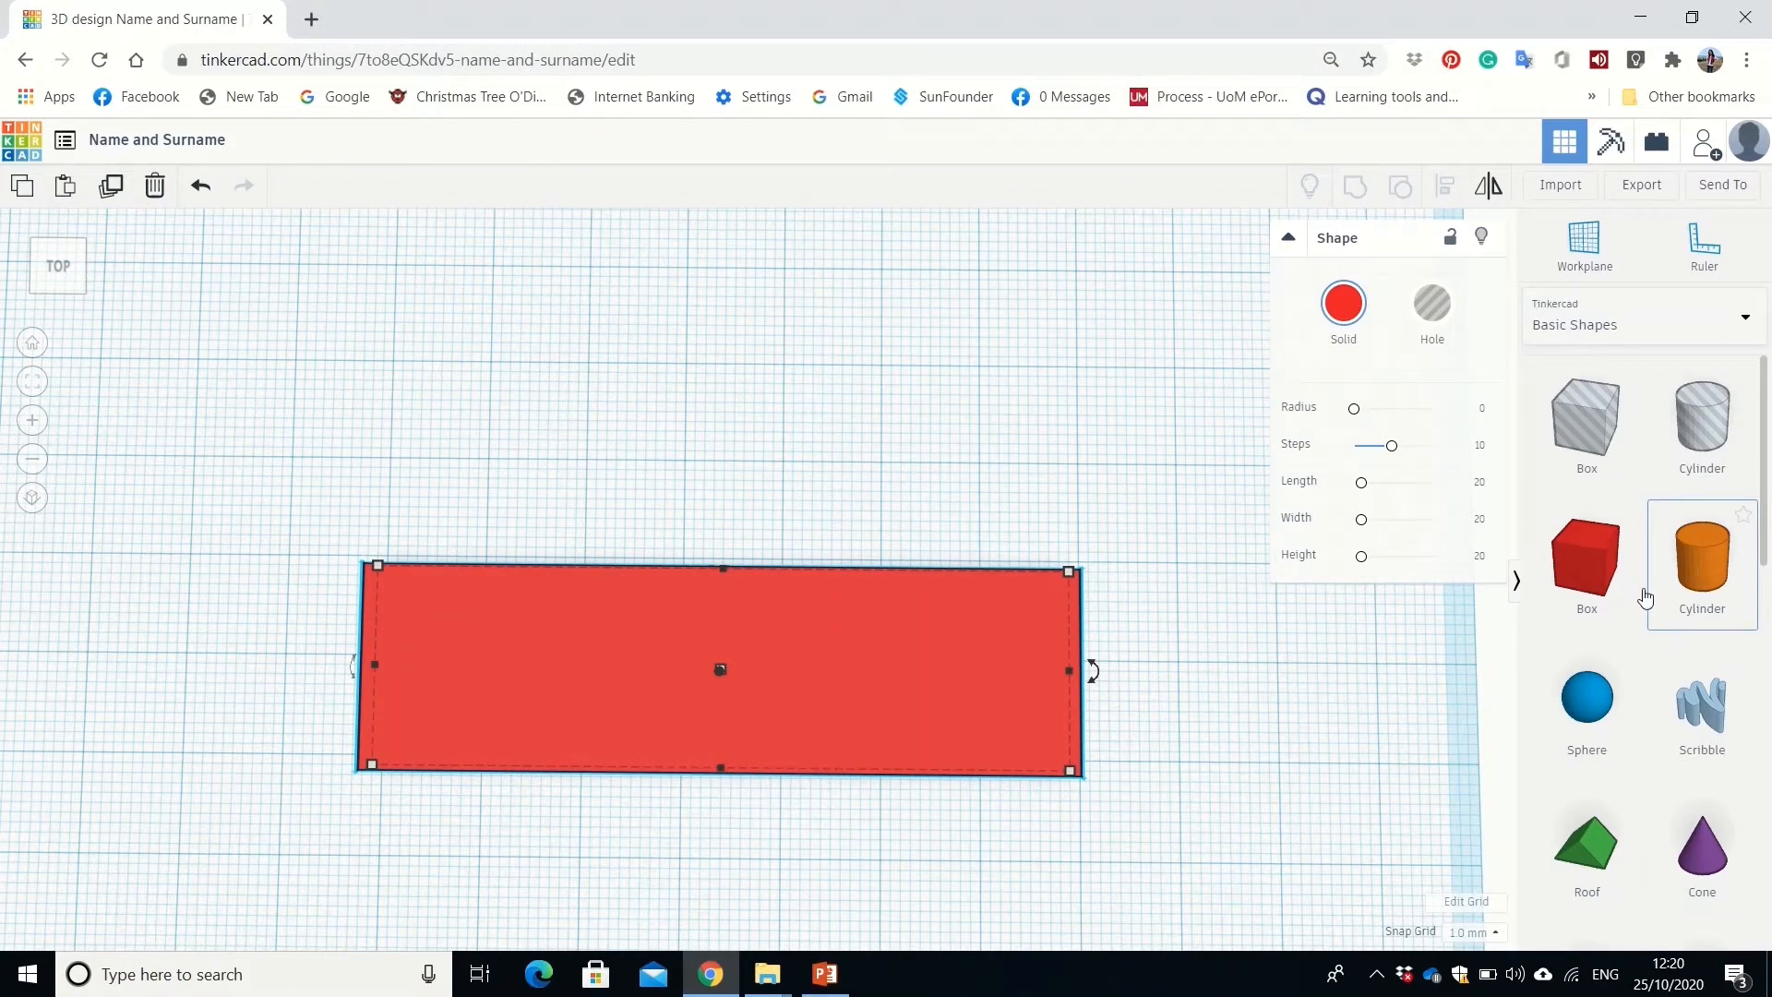
{"action": "left_click_drag", "start_coordinate": [1645, 598], "coordinate": [731, 408]}
{"action": "right_click_drag", "start_coordinate": [989, 439], "coordinate": [997, 368]}
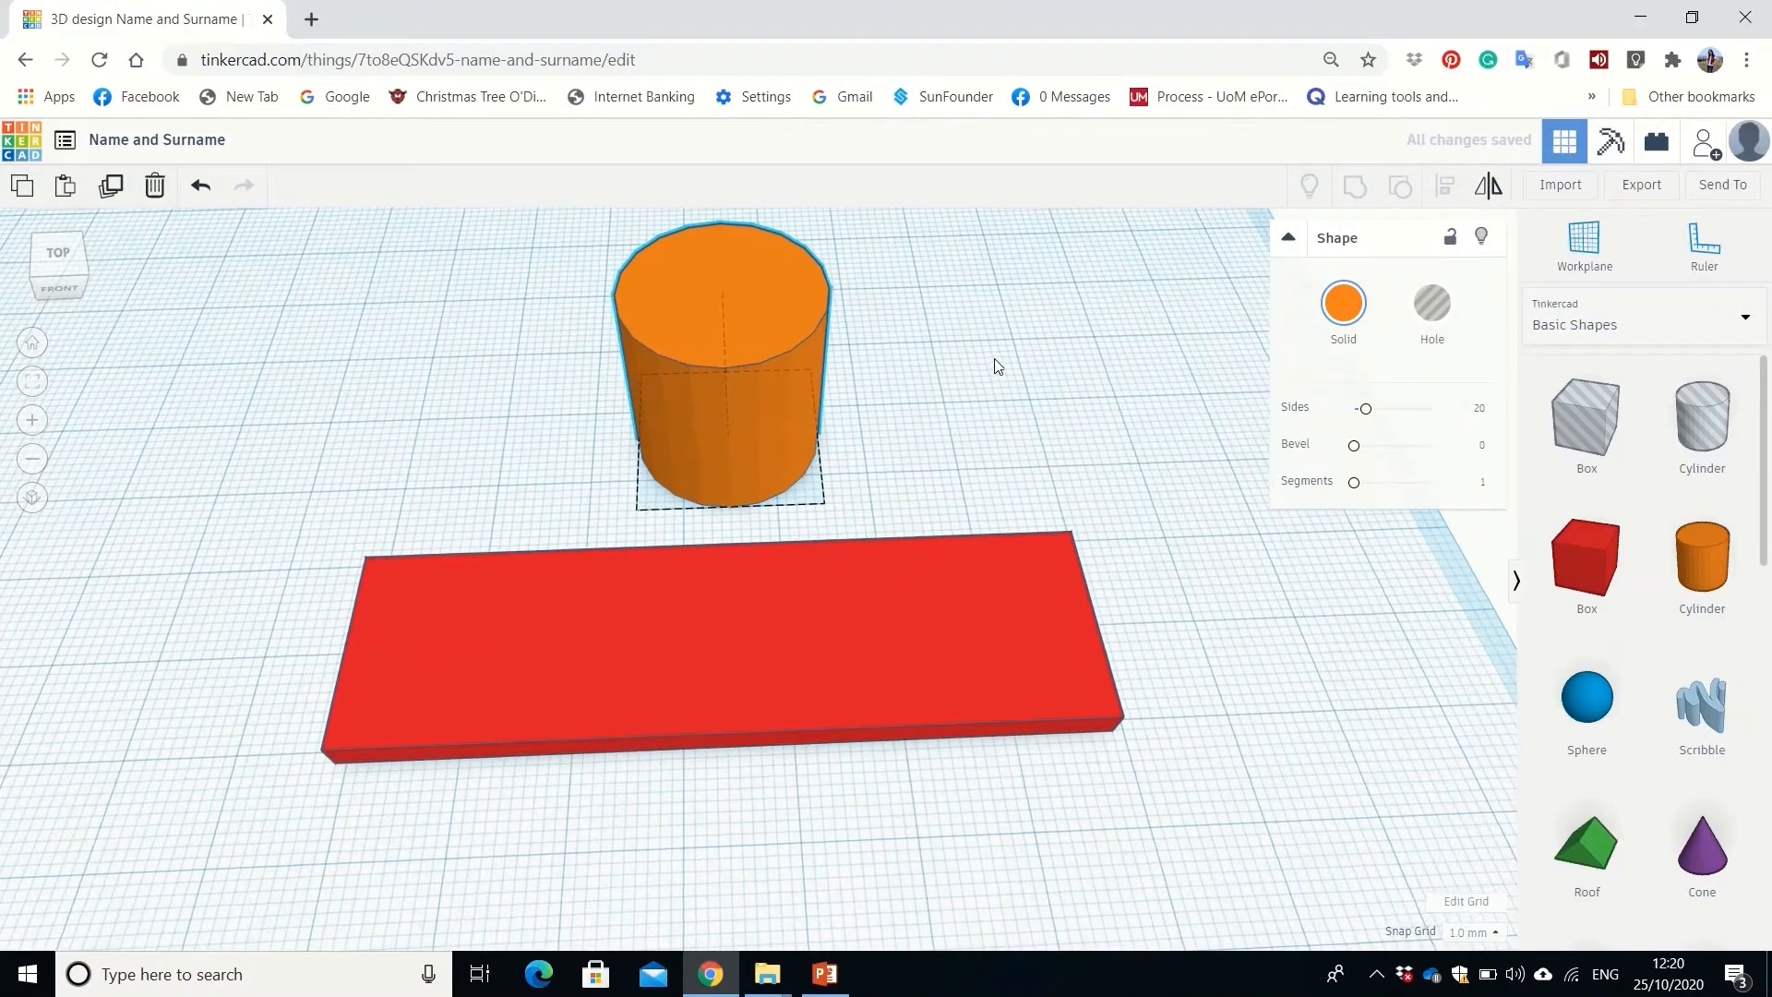
{"action": "right_click_drag", "start_coordinate": [889, 368], "coordinate": [870, 433]}
{"action": "middle_click_drag", "start_coordinate": [868, 426], "coordinate": [815, 440]}
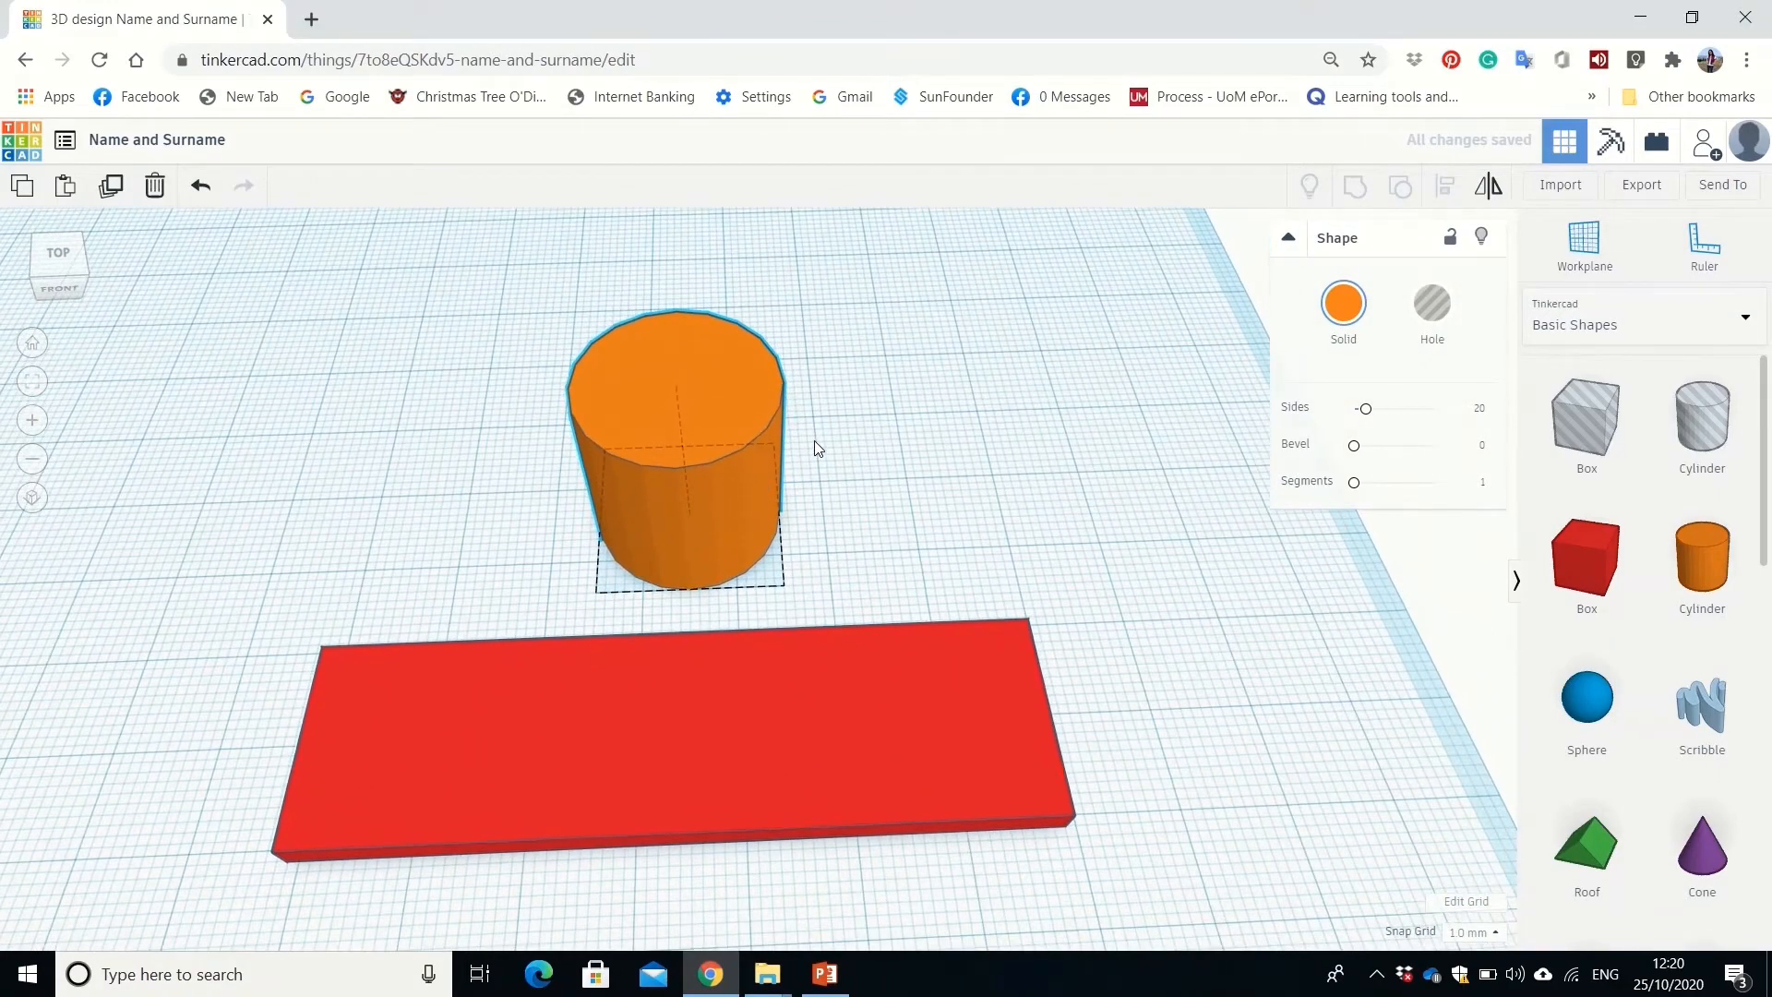
Set the orange cylinder's height to 3 mm.
{"action": "left_click", "coordinate": [763, 481]}
{"action": "mouse_move", "coordinate": [785, 585]}
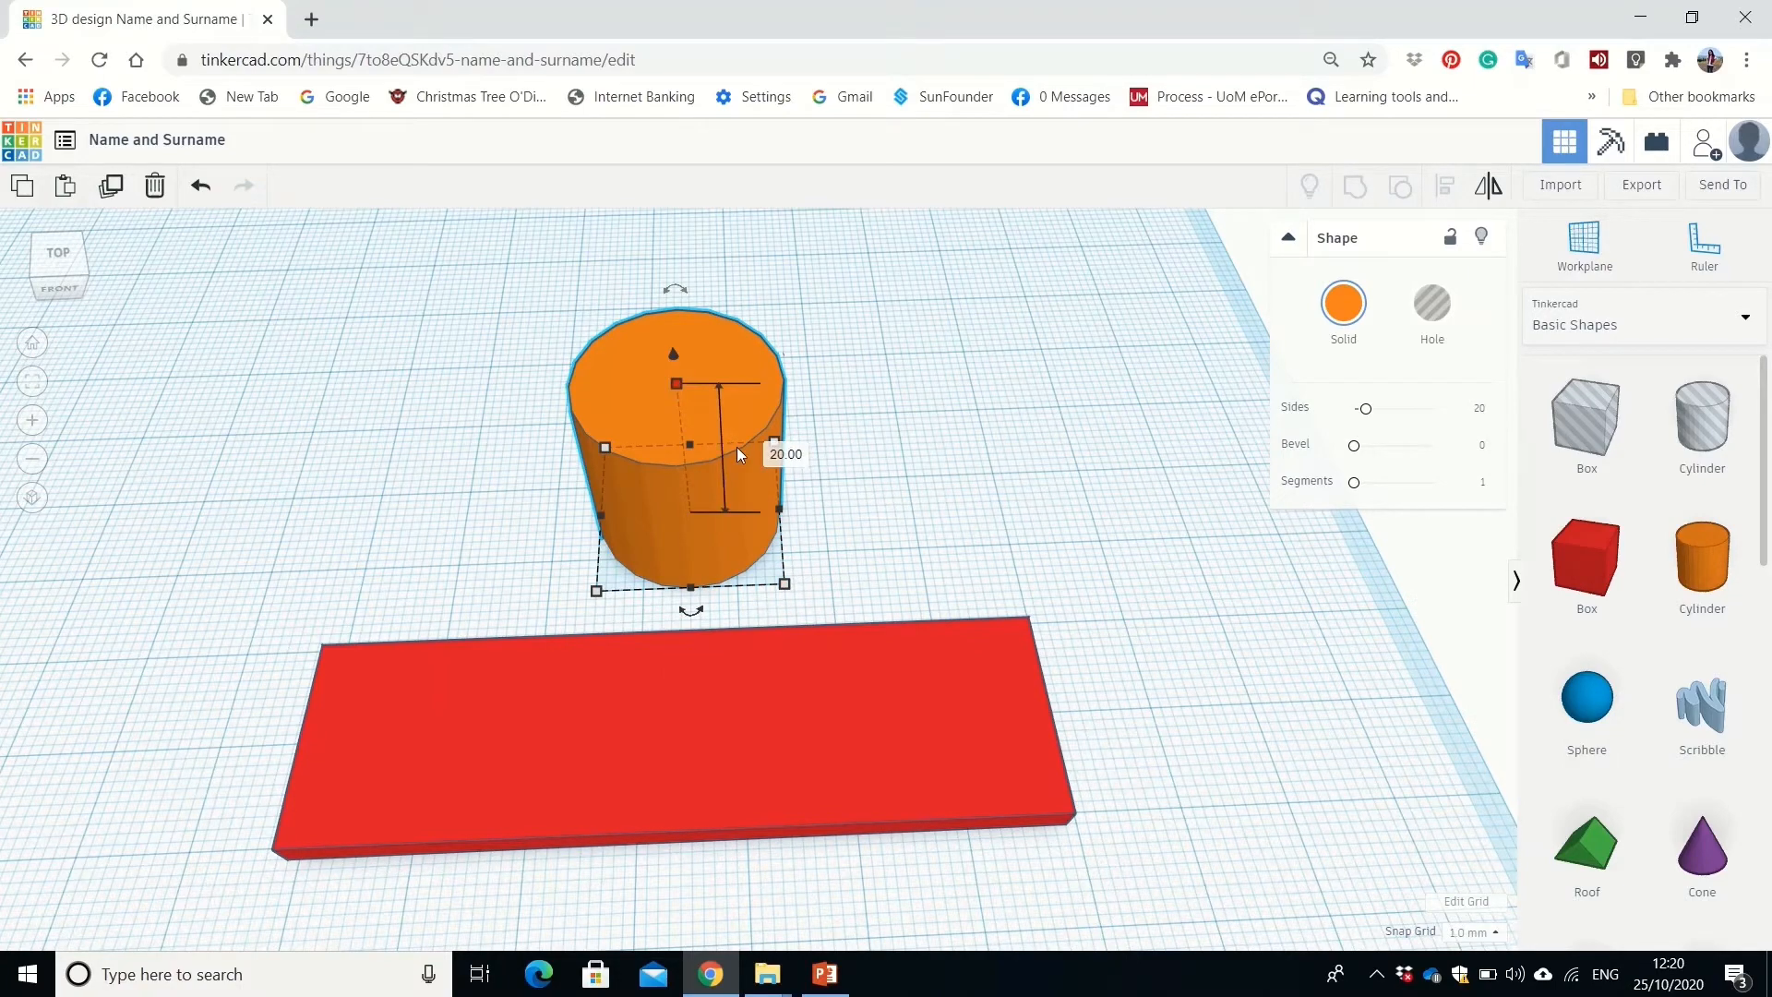
{"action": "left_click", "coordinate": [778, 453]}
{"action": "type", "text": "3"}
{"action": "key", "text": "Return"}
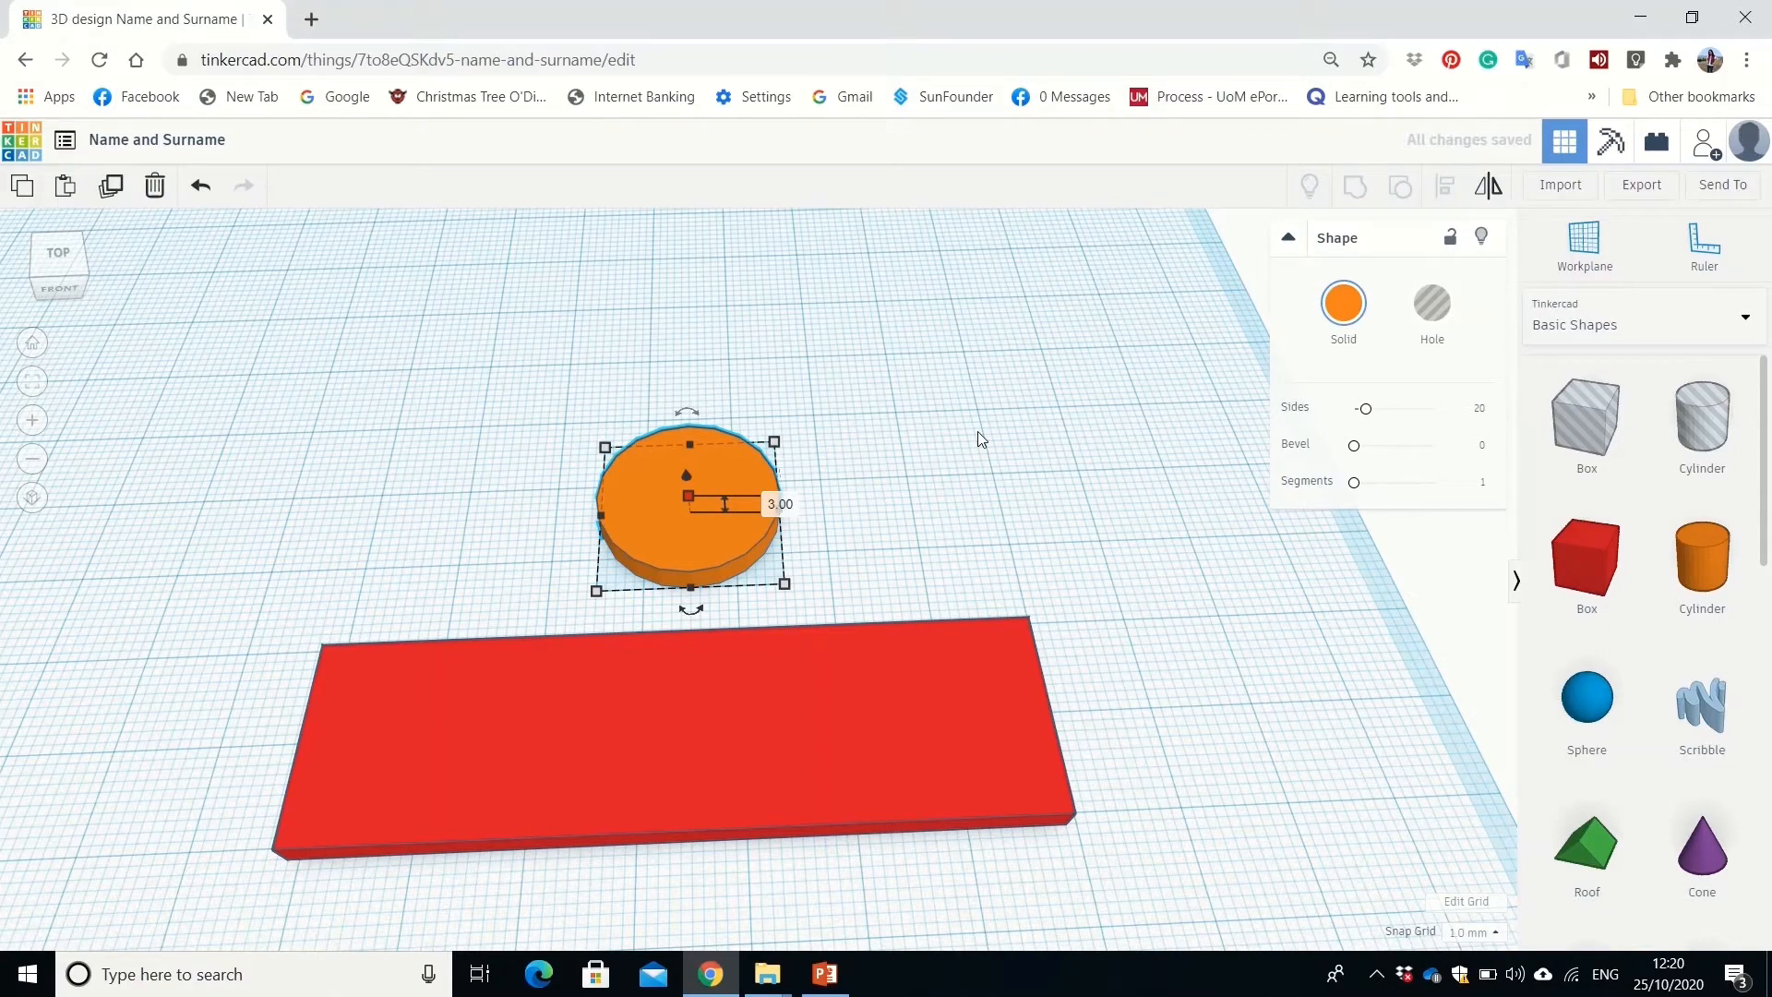
{"action": "left_click", "coordinate": [977, 434]}
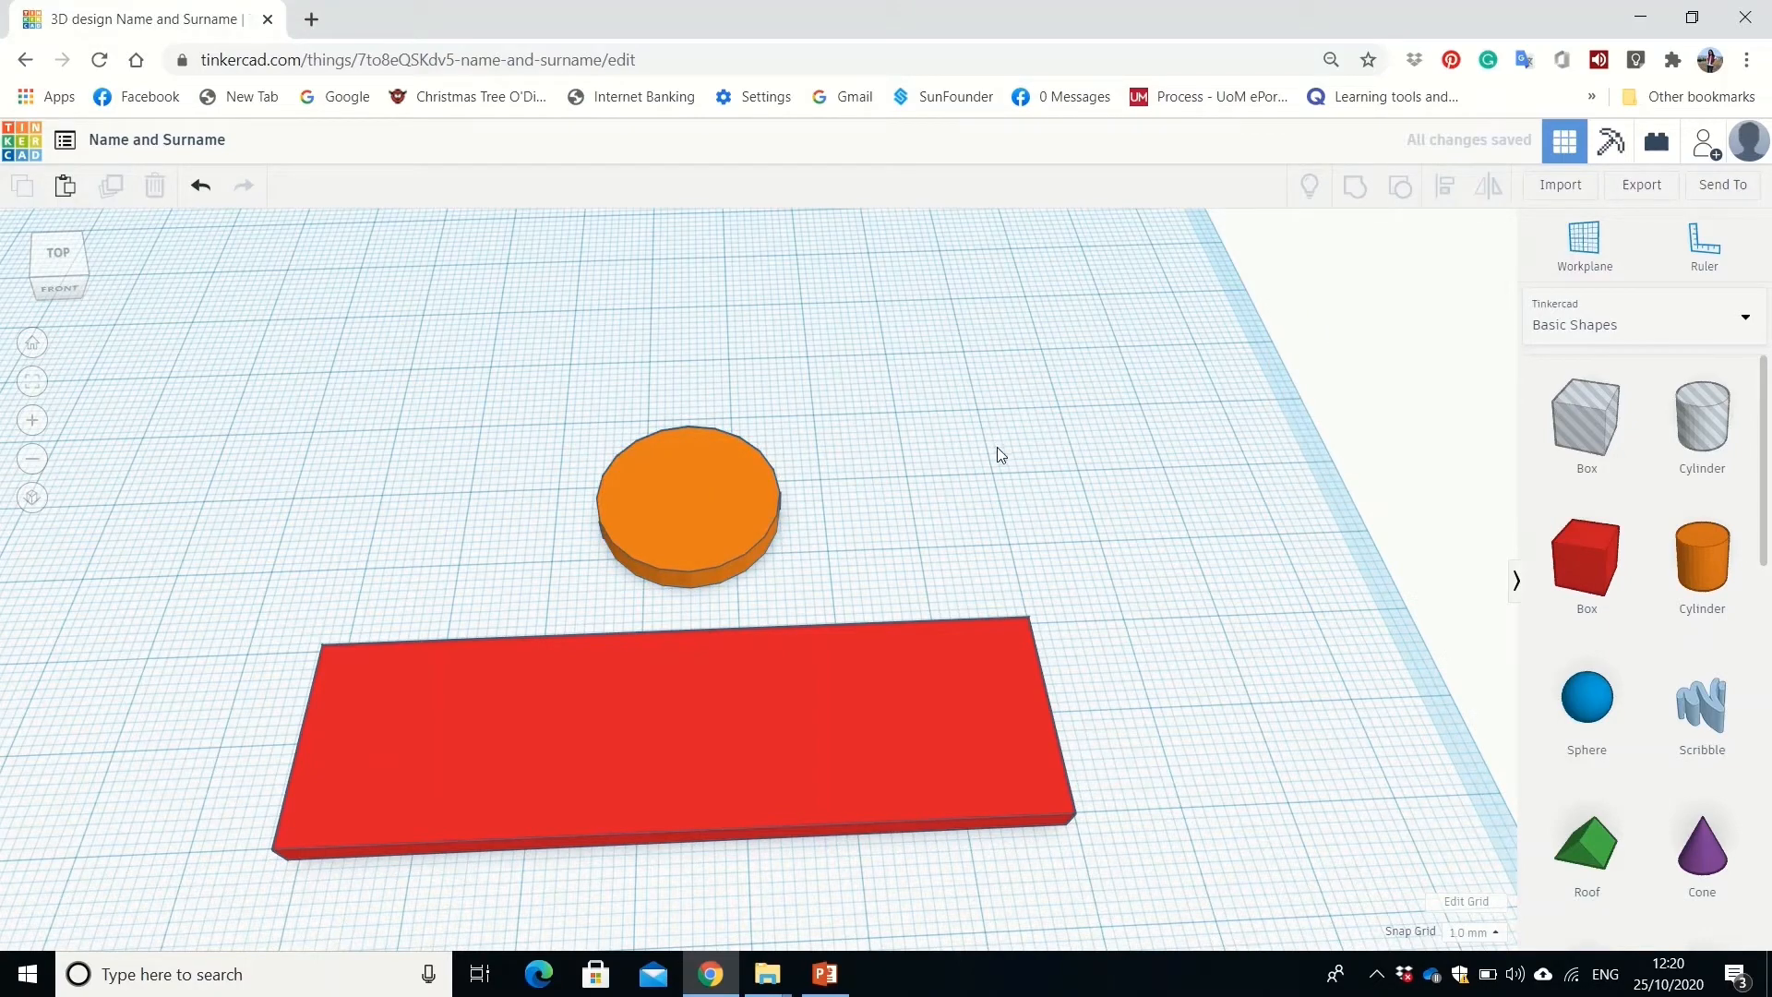
Try 12 sides on the orange disc, and set its number of sides to 64 for a smooth circle.
{"action": "right_click_drag", "start_coordinate": [997, 468], "coordinate": [982, 530]}
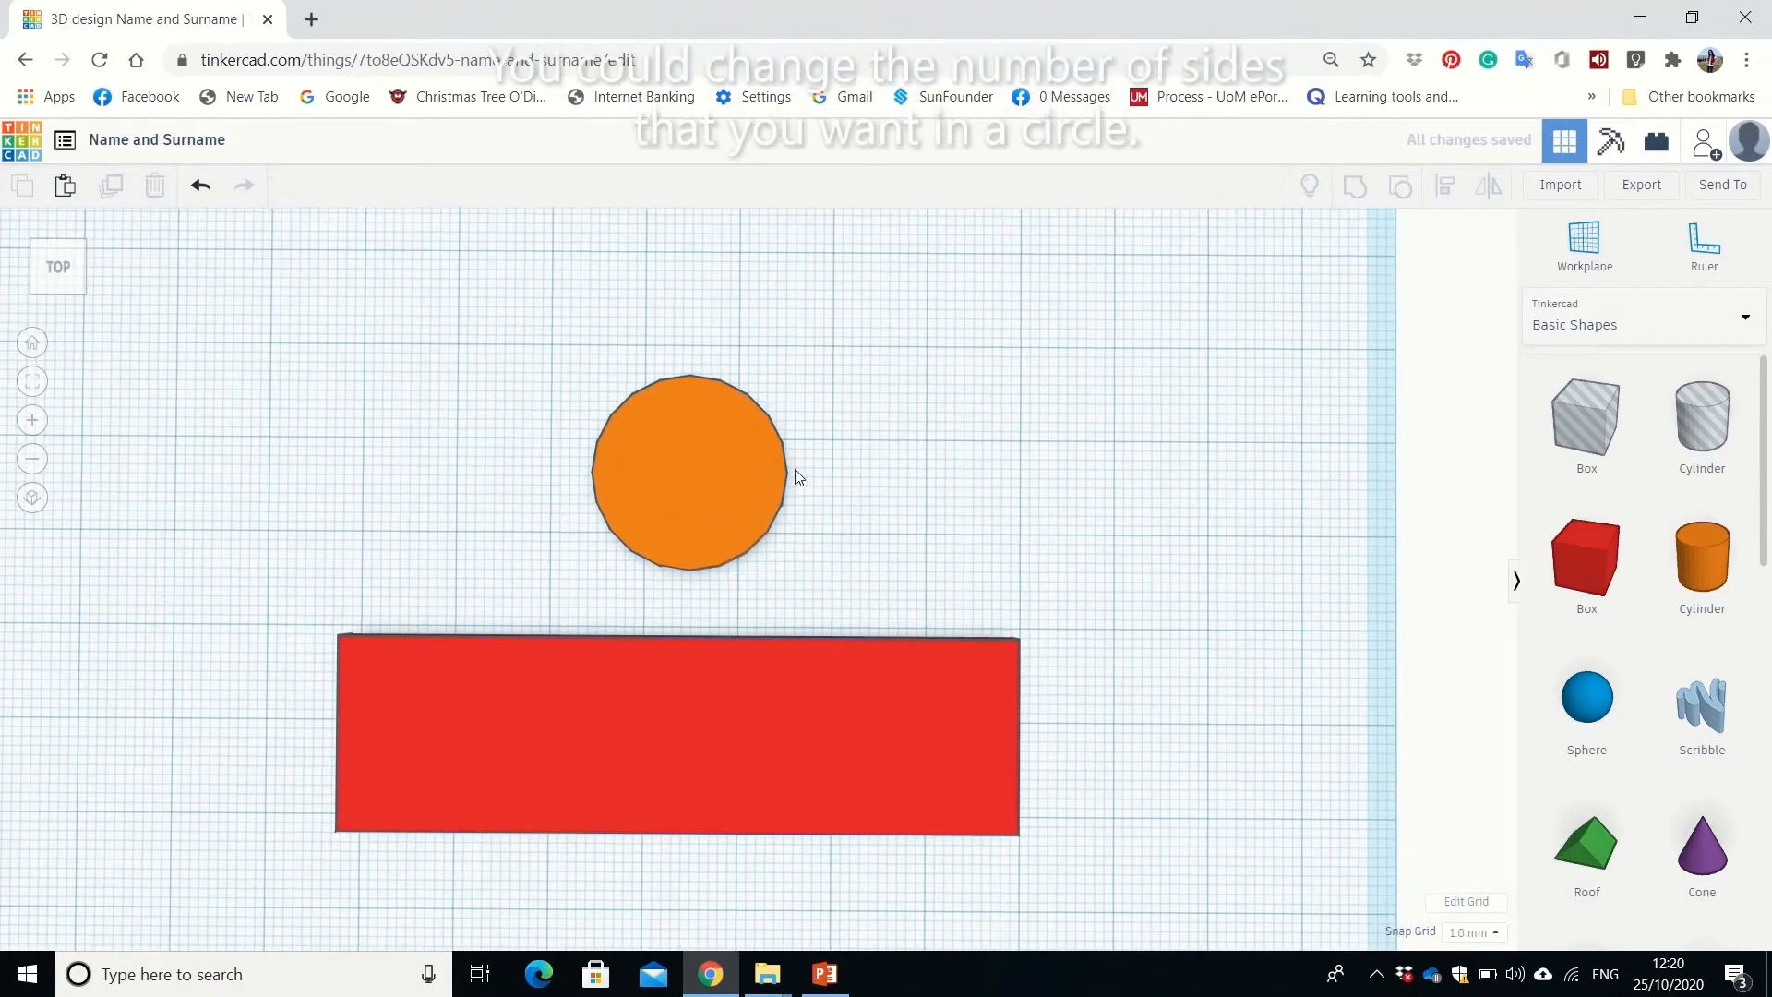
{"action": "left_click", "coordinate": [746, 443]}
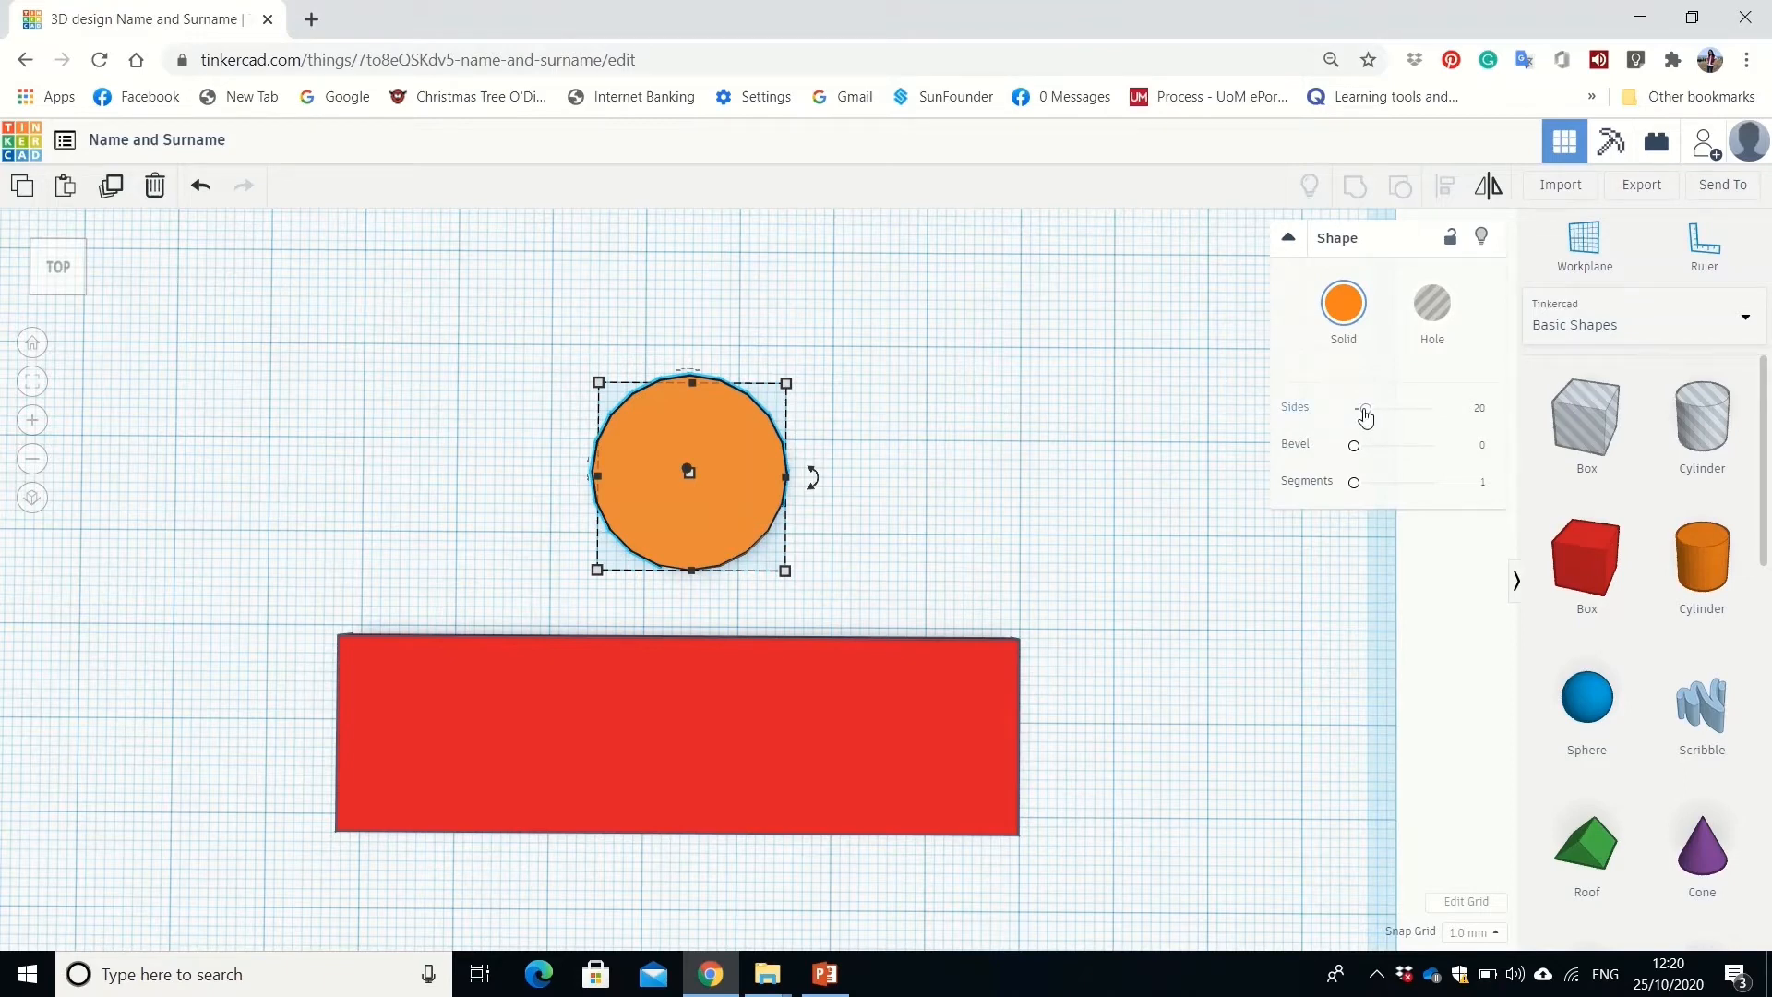
{"action": "left_click_drag", "start_coordinate": [1364, 416], "coordinate": [1483, 410]}
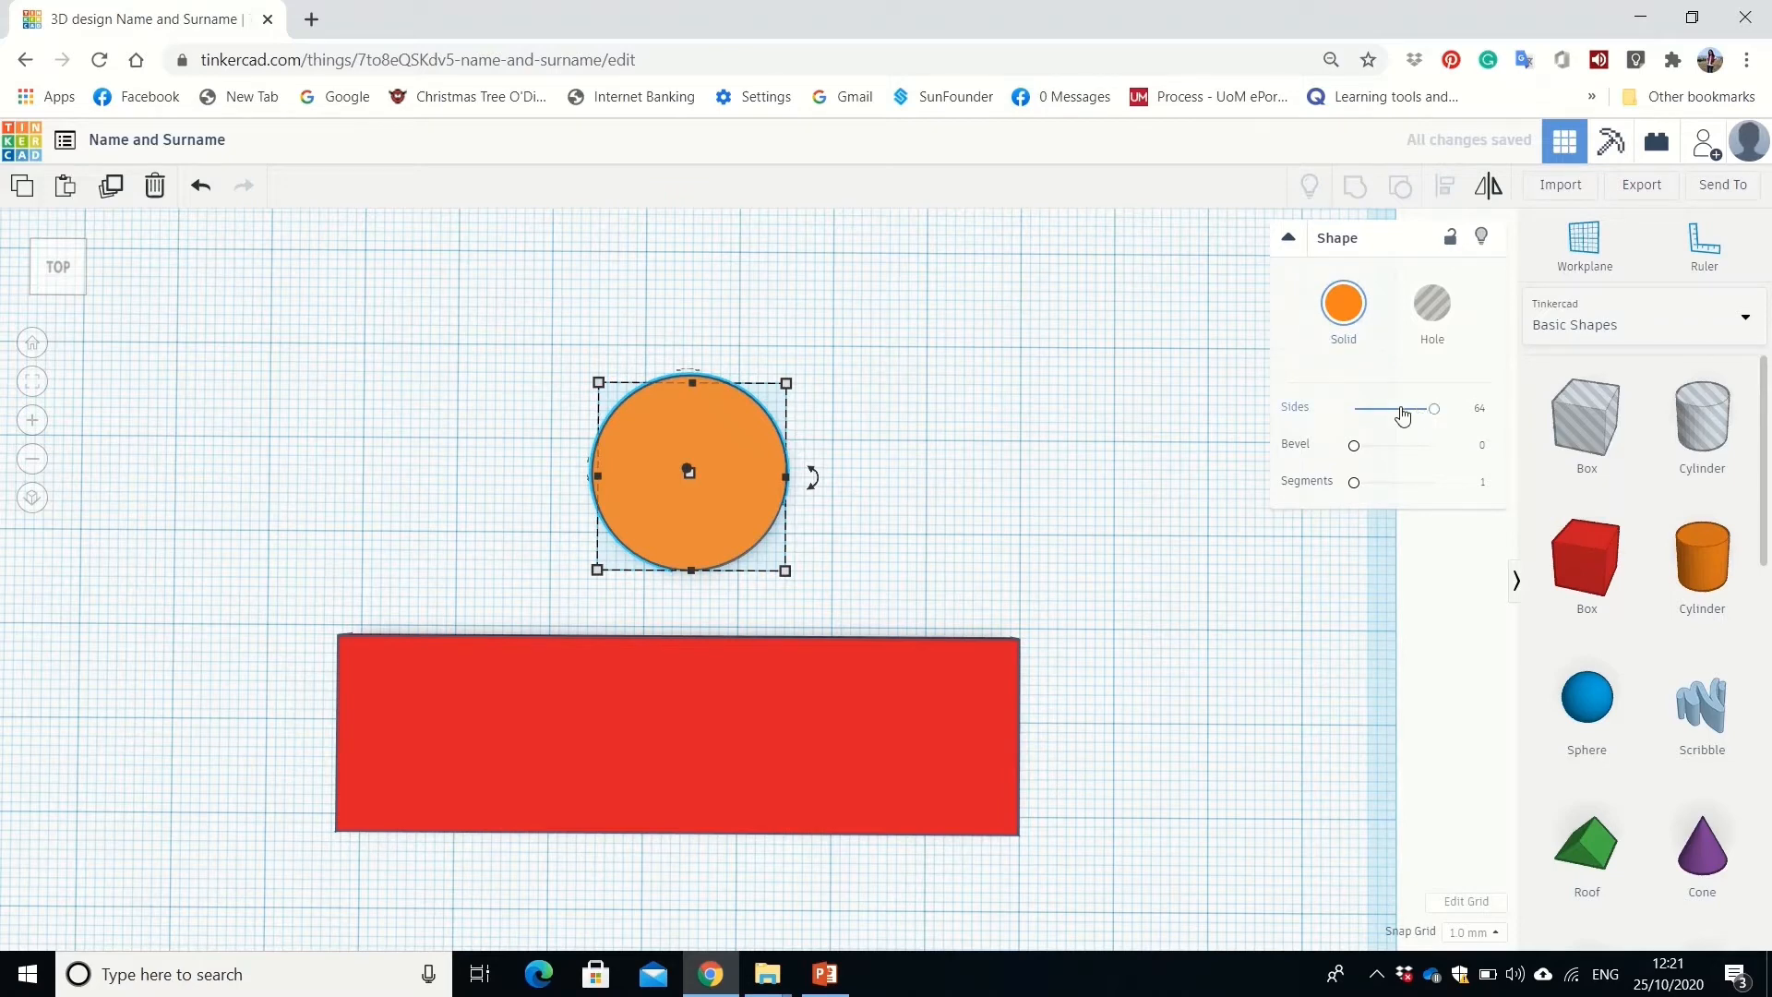
{"action": "left_click_drag", "start_coordinate": [1402, 416], "coordinate": [1377, 418]}
{"action": "left_click_drag", "start_coordinate": [1400, 415], "coordinate": [1270, 418]}
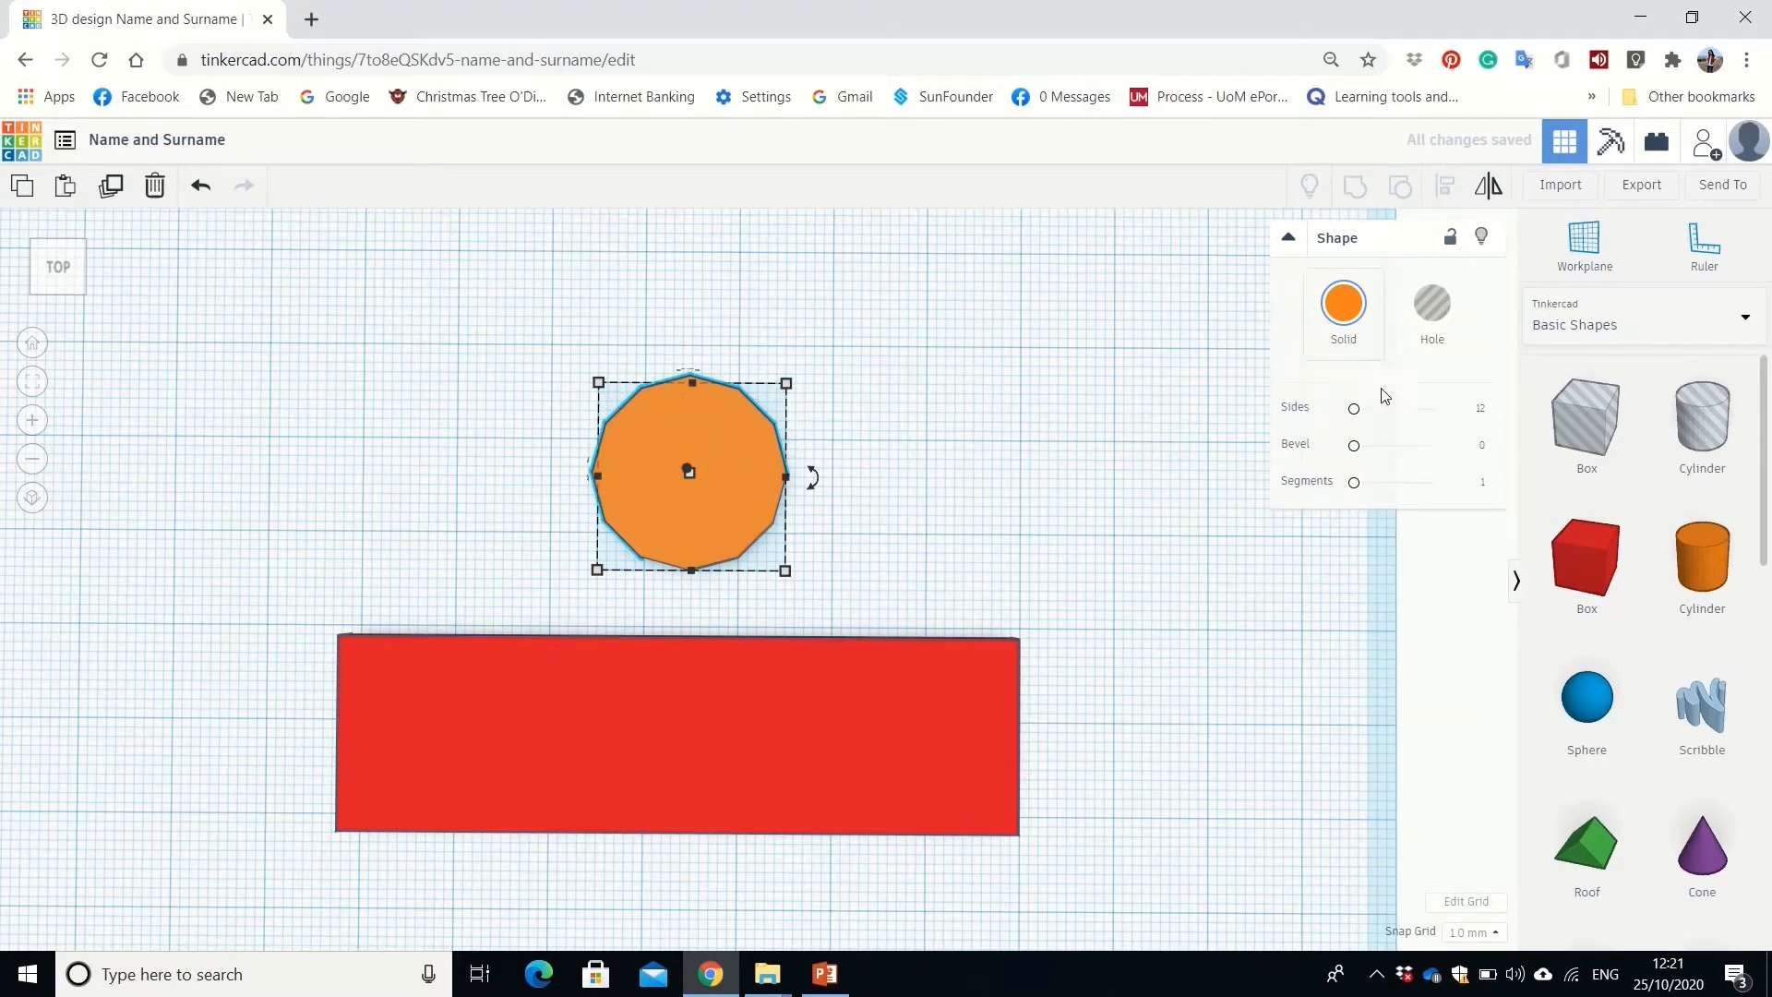
{"action": "left_click_drag", "start_coordinate": [1357, 413], "coordinate": [1436, 408]}
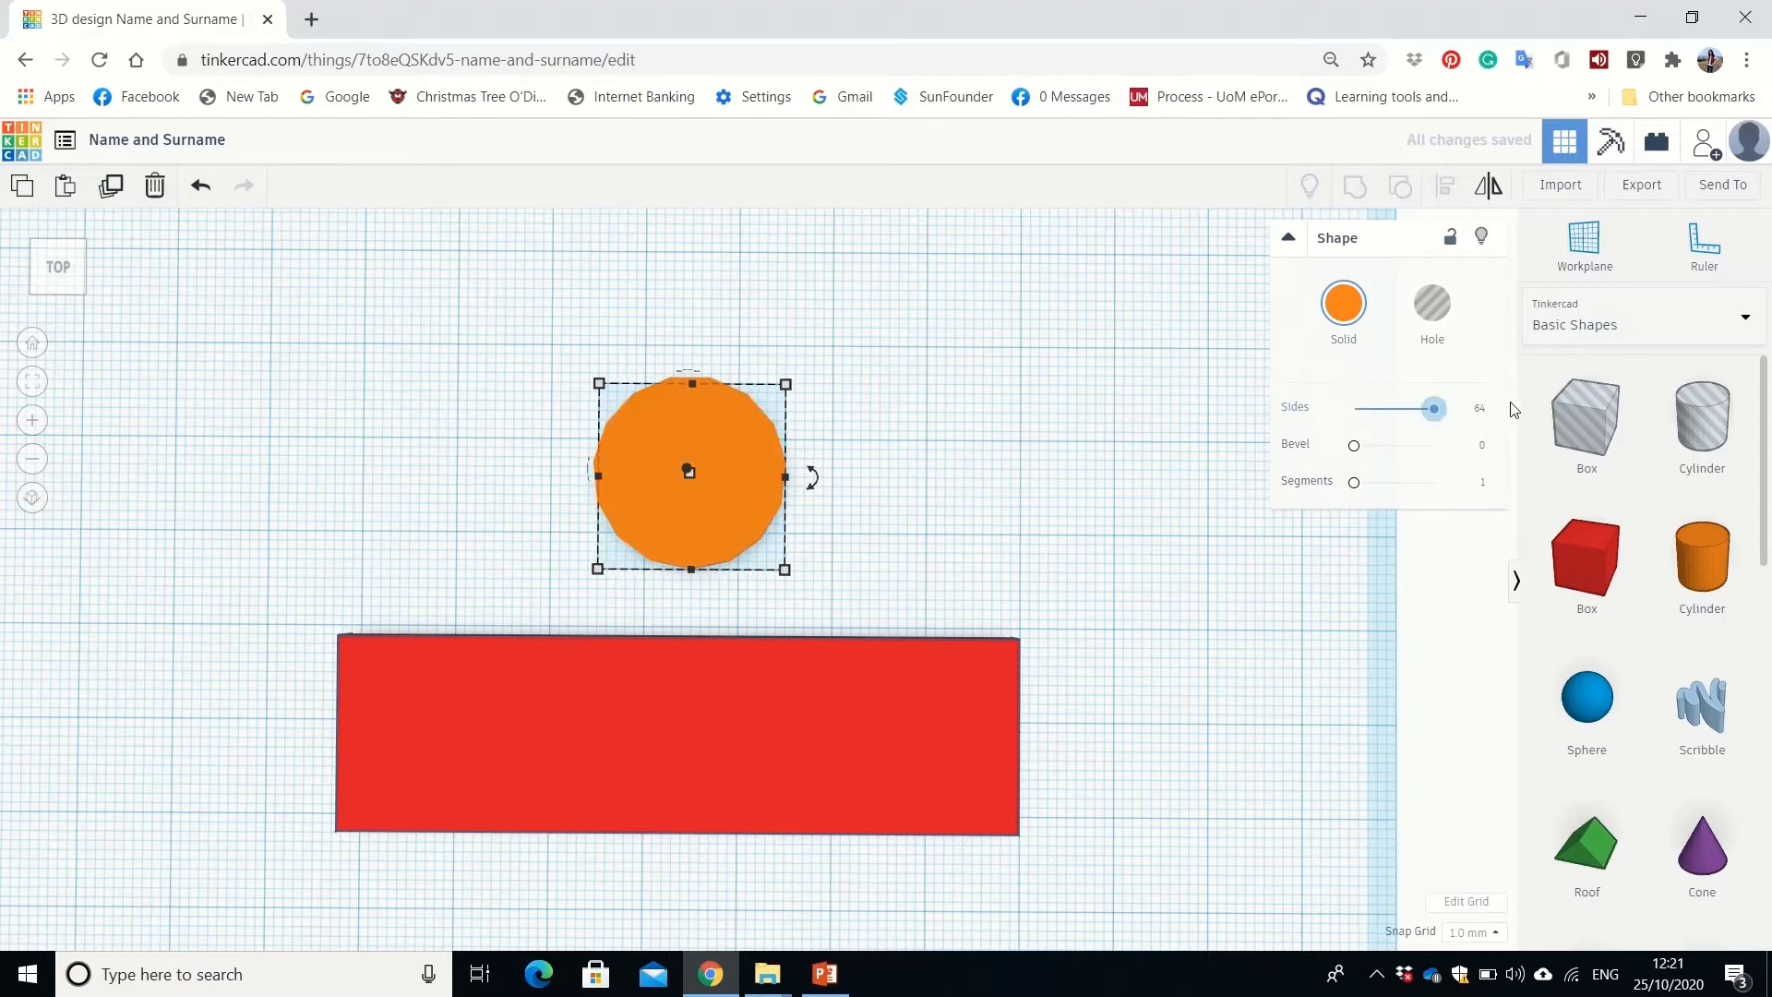
{"action": "left_click", "coordinate": [900, 397]}
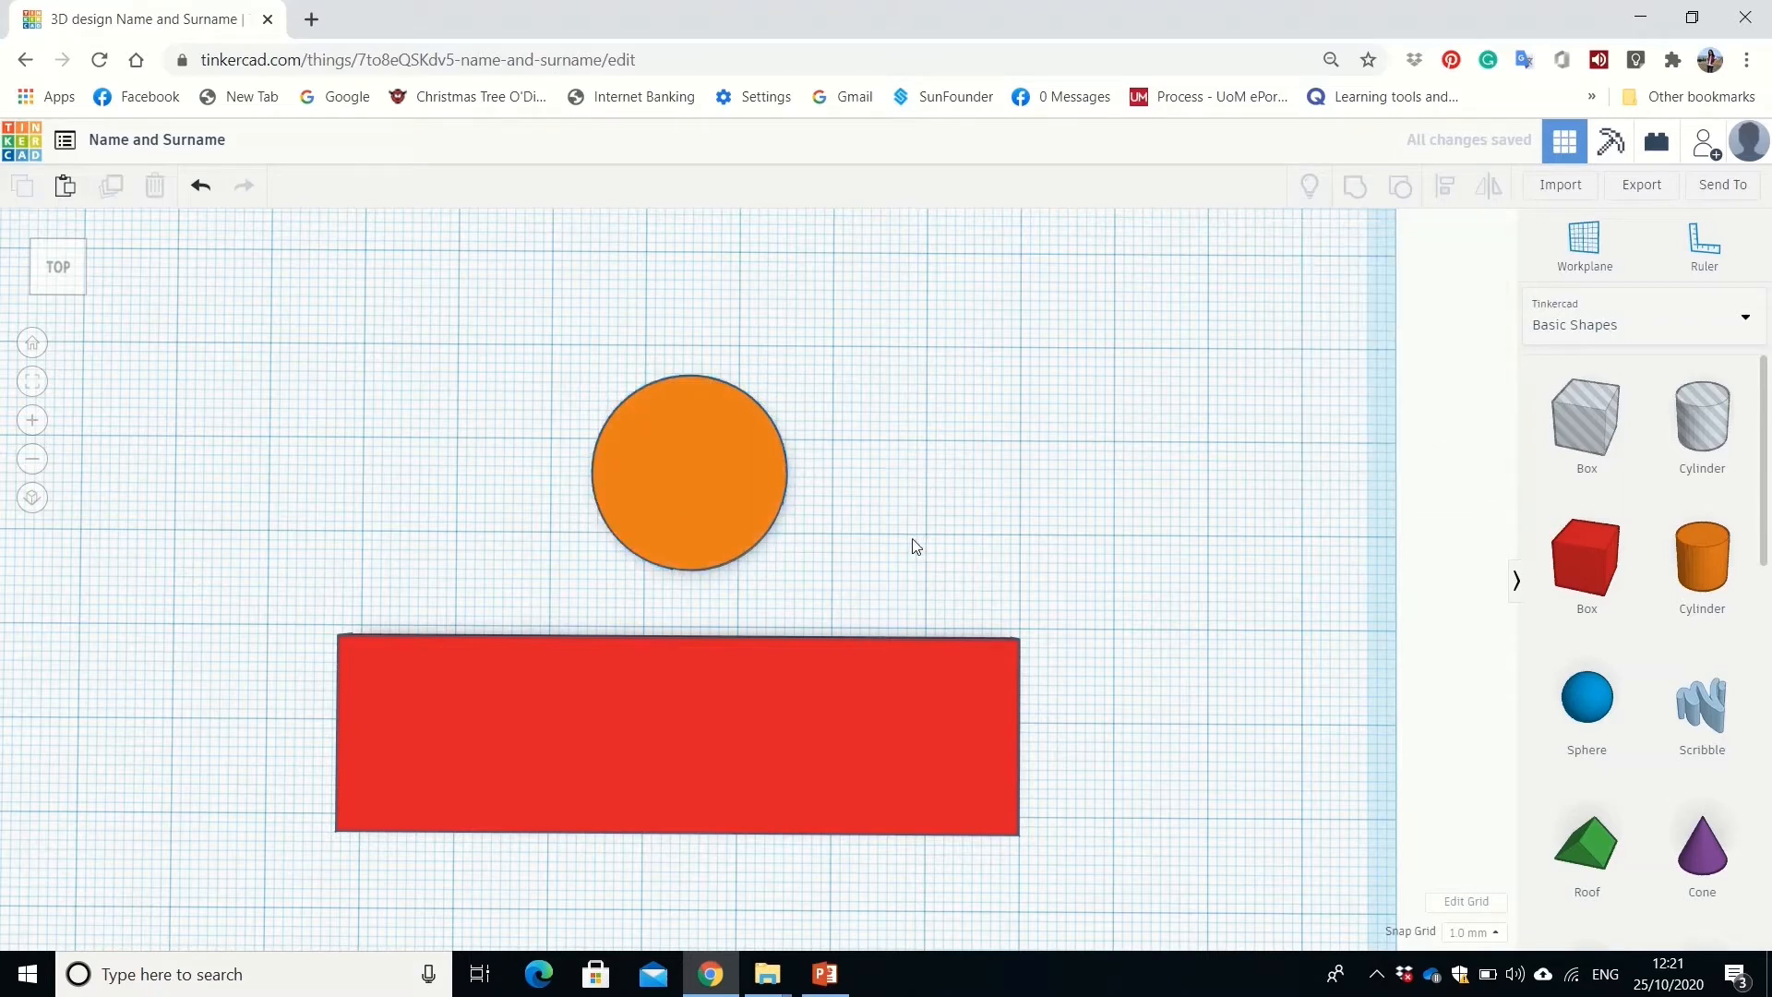
Place a hole cylinder on the workplane beside the orange disc.
{"action": "middle_click_drag", "start_coordinate": [1015, 503], "coordinate": [1103, 523]}
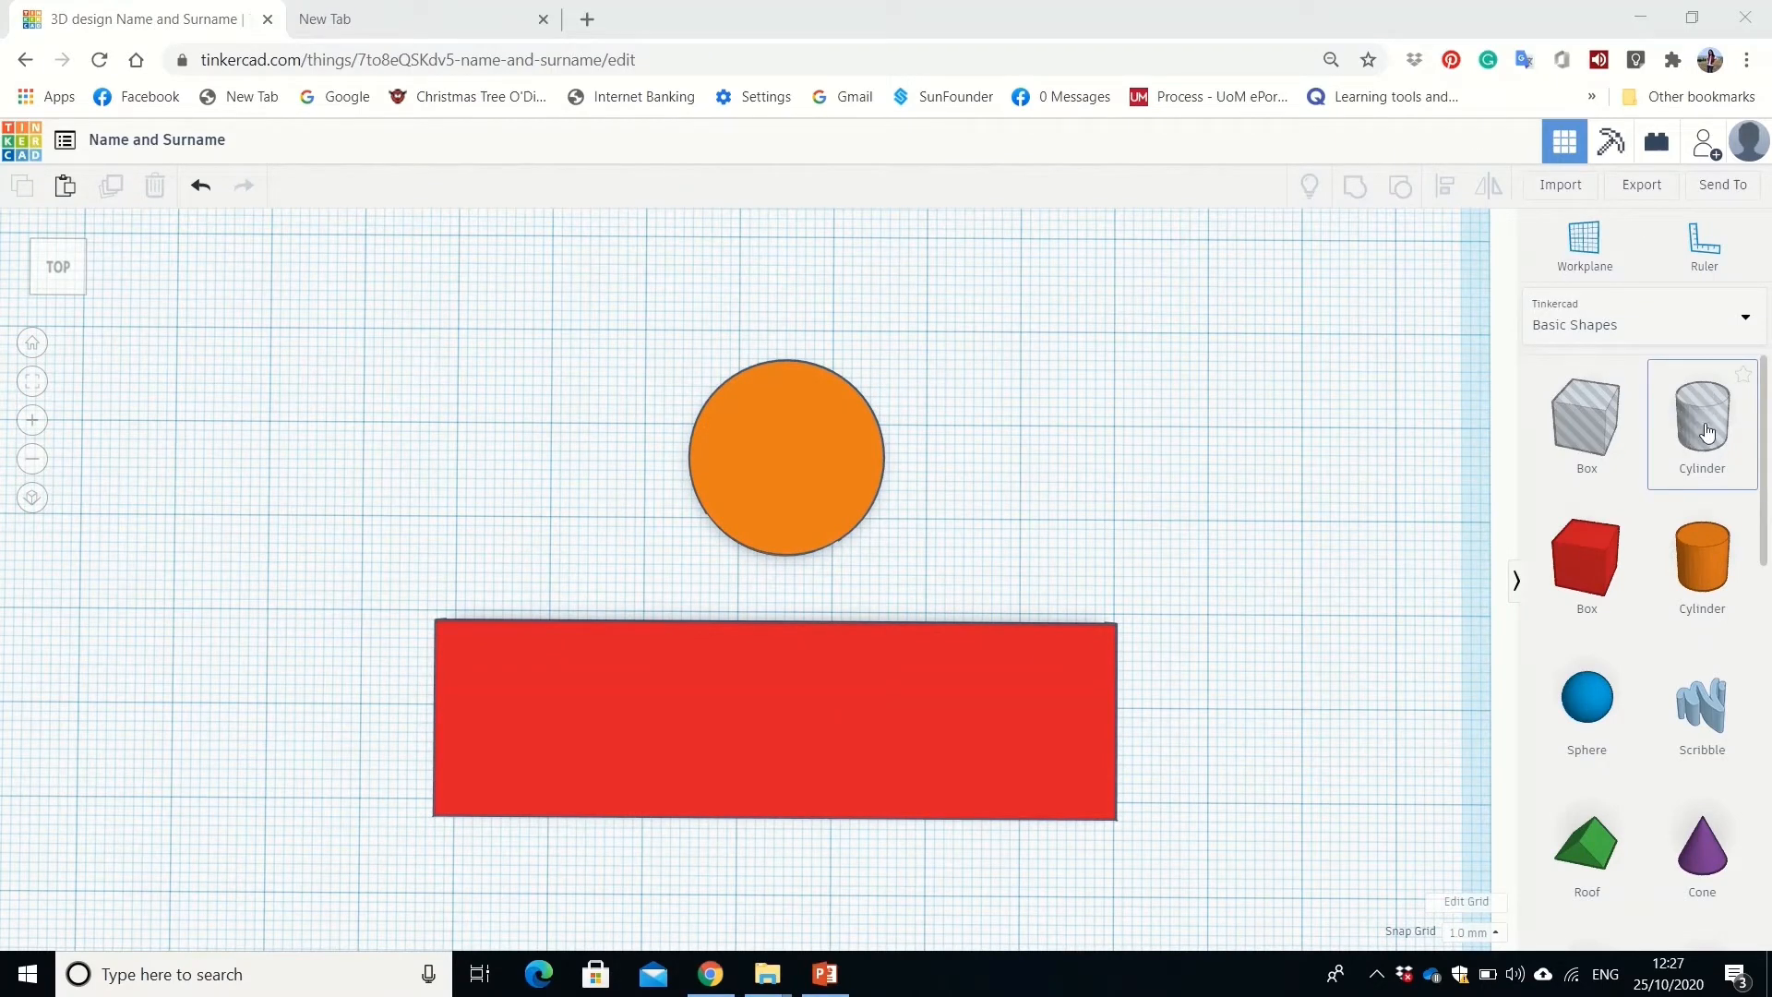
{"action": "left_click", "coordinate": [1703, 429]}
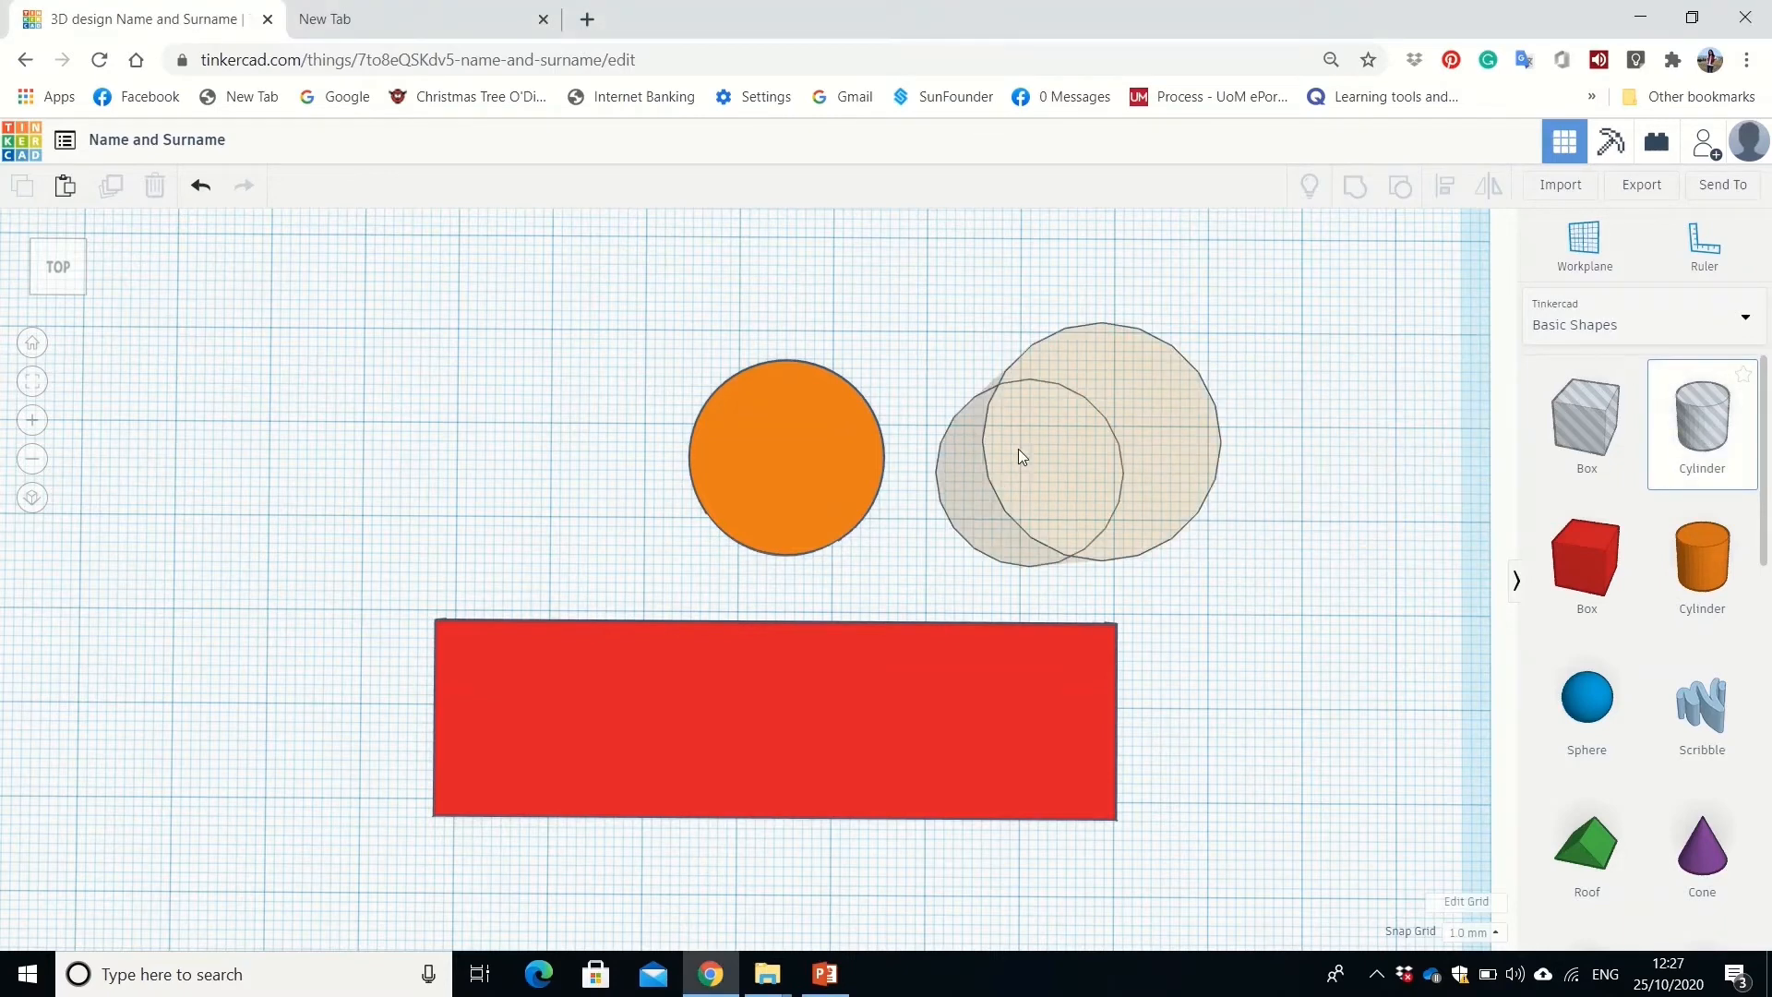
{"action": "left_click", "coordinate": [1083, 512]}
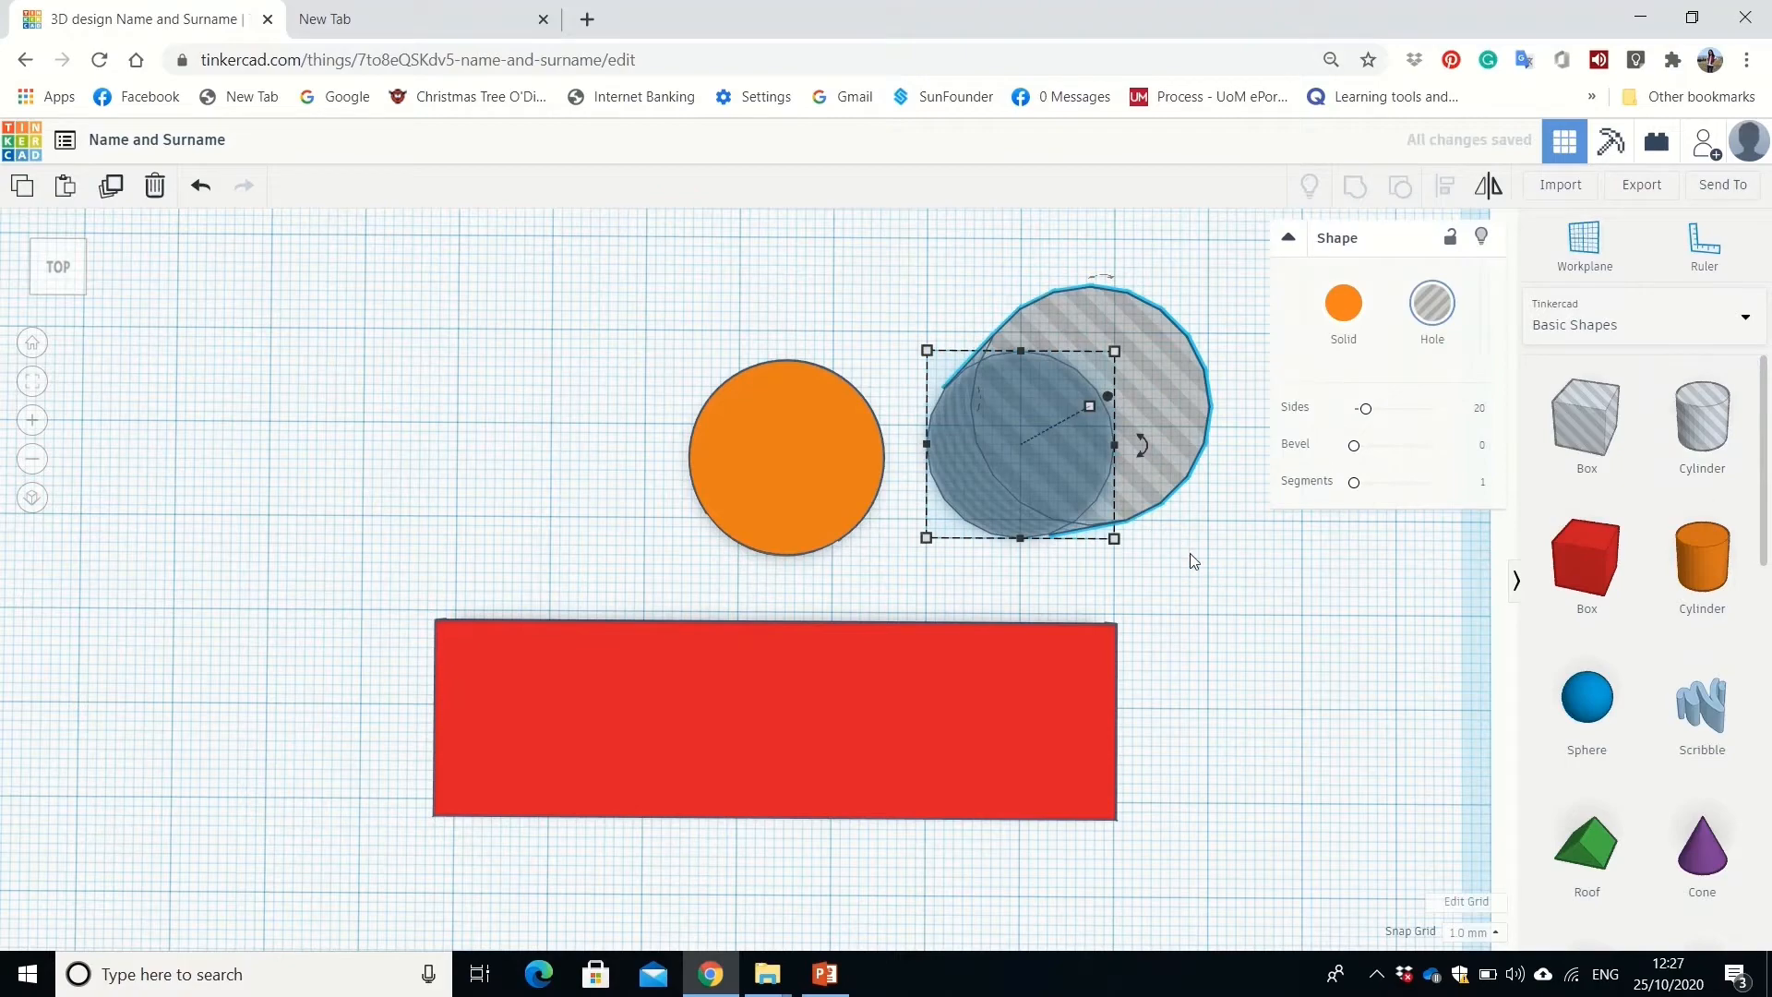
Resize the hole cylinder's base to 4 mm by 4 mm.
{"action": "middle_click_drag", "start_coordinate": [1095, 551], "coordinate": [680, 593]}
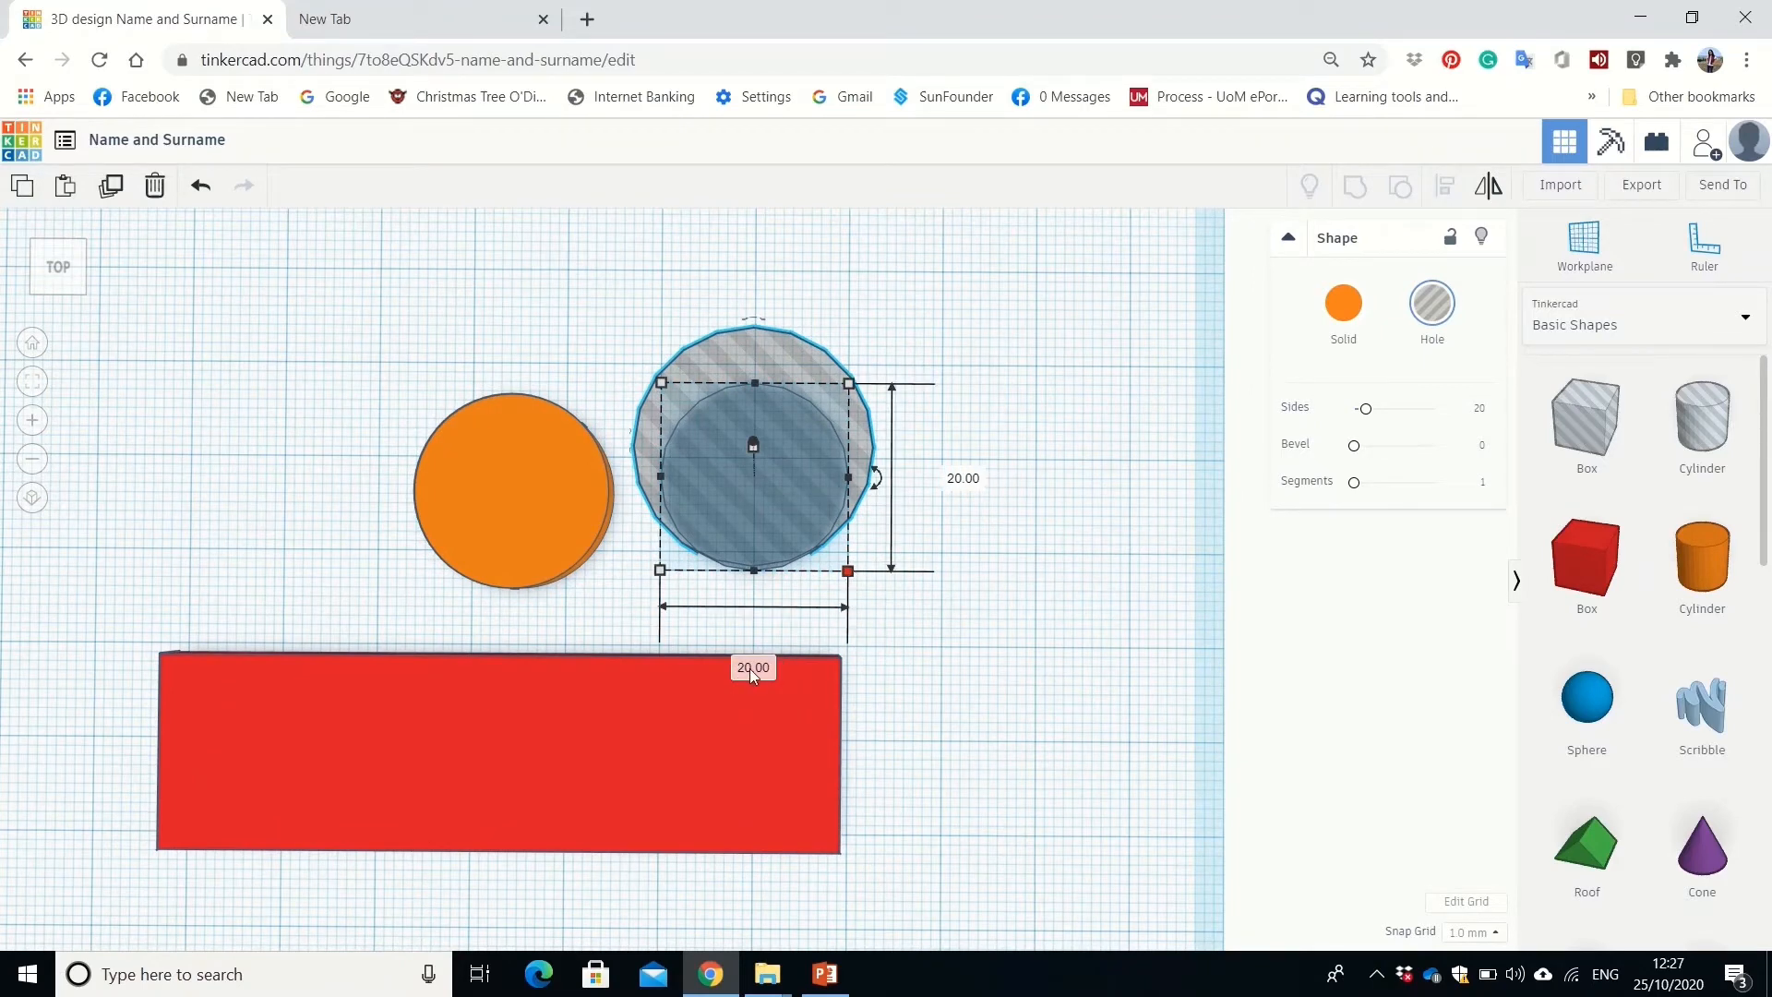
{"action": "left_click", "coordinate": [751, 668]}
{"action": "type", "text": "4"}
{"action": "key", "text": "Return"}
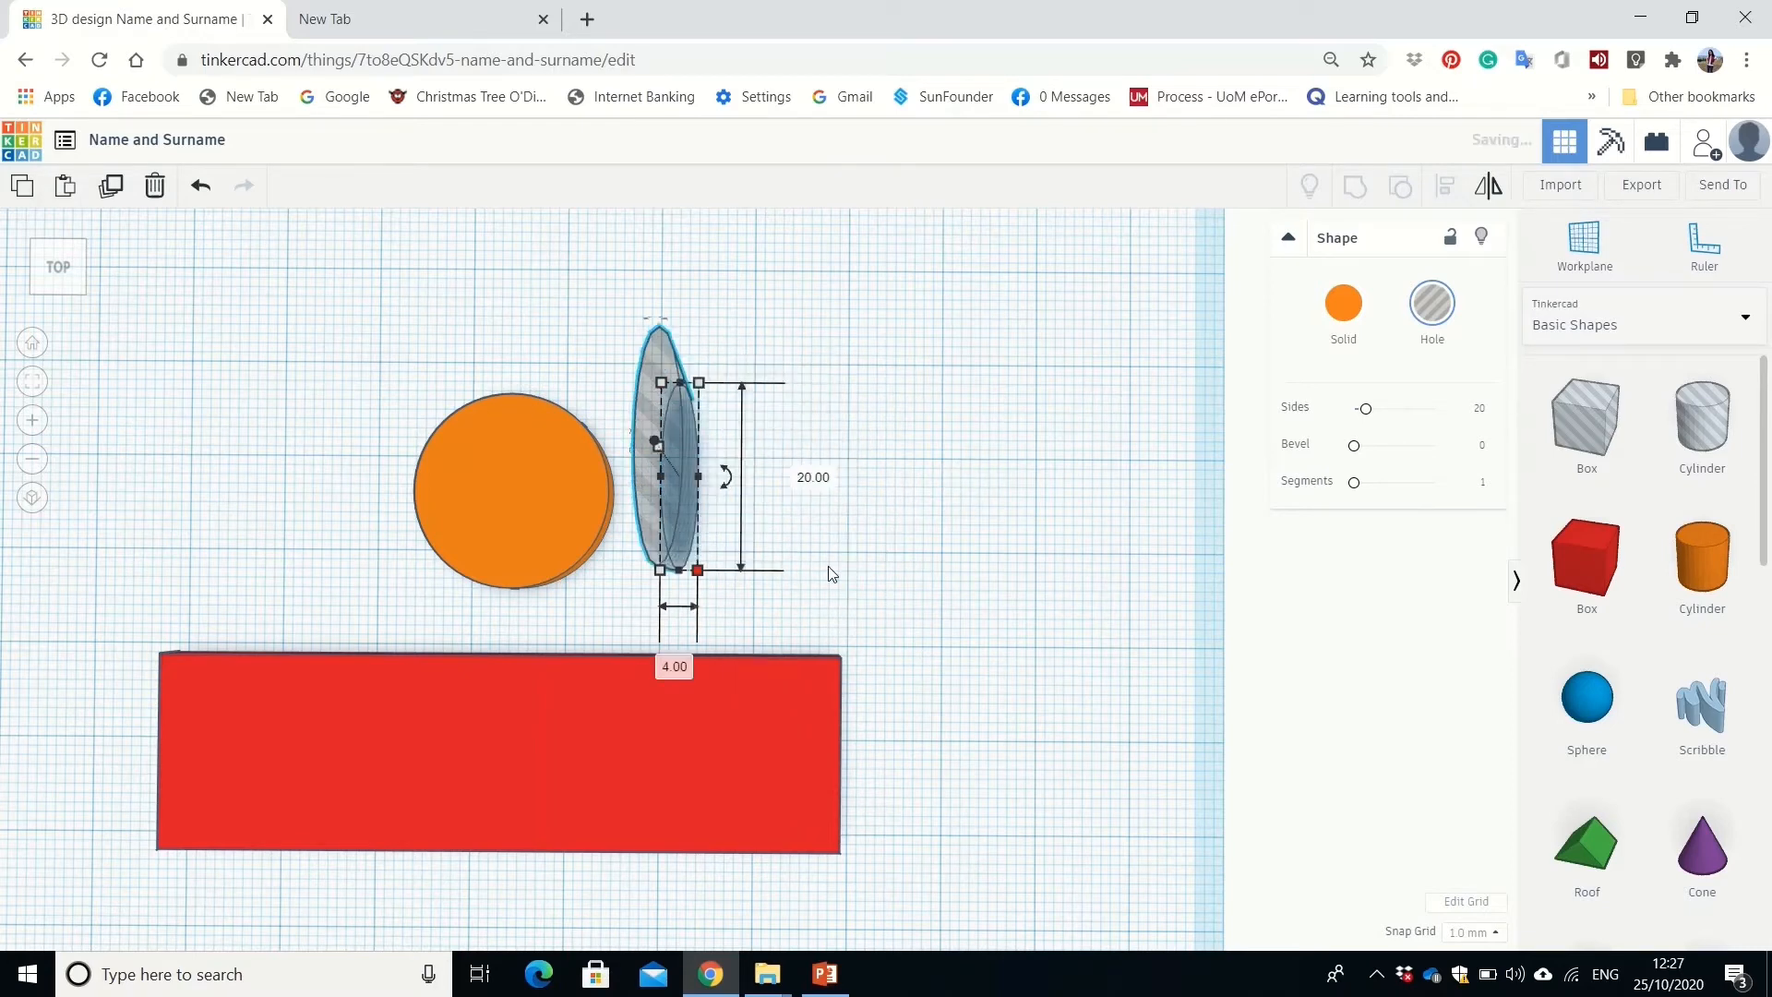
{"action": "left_click", "coordinate": [816, 480]}
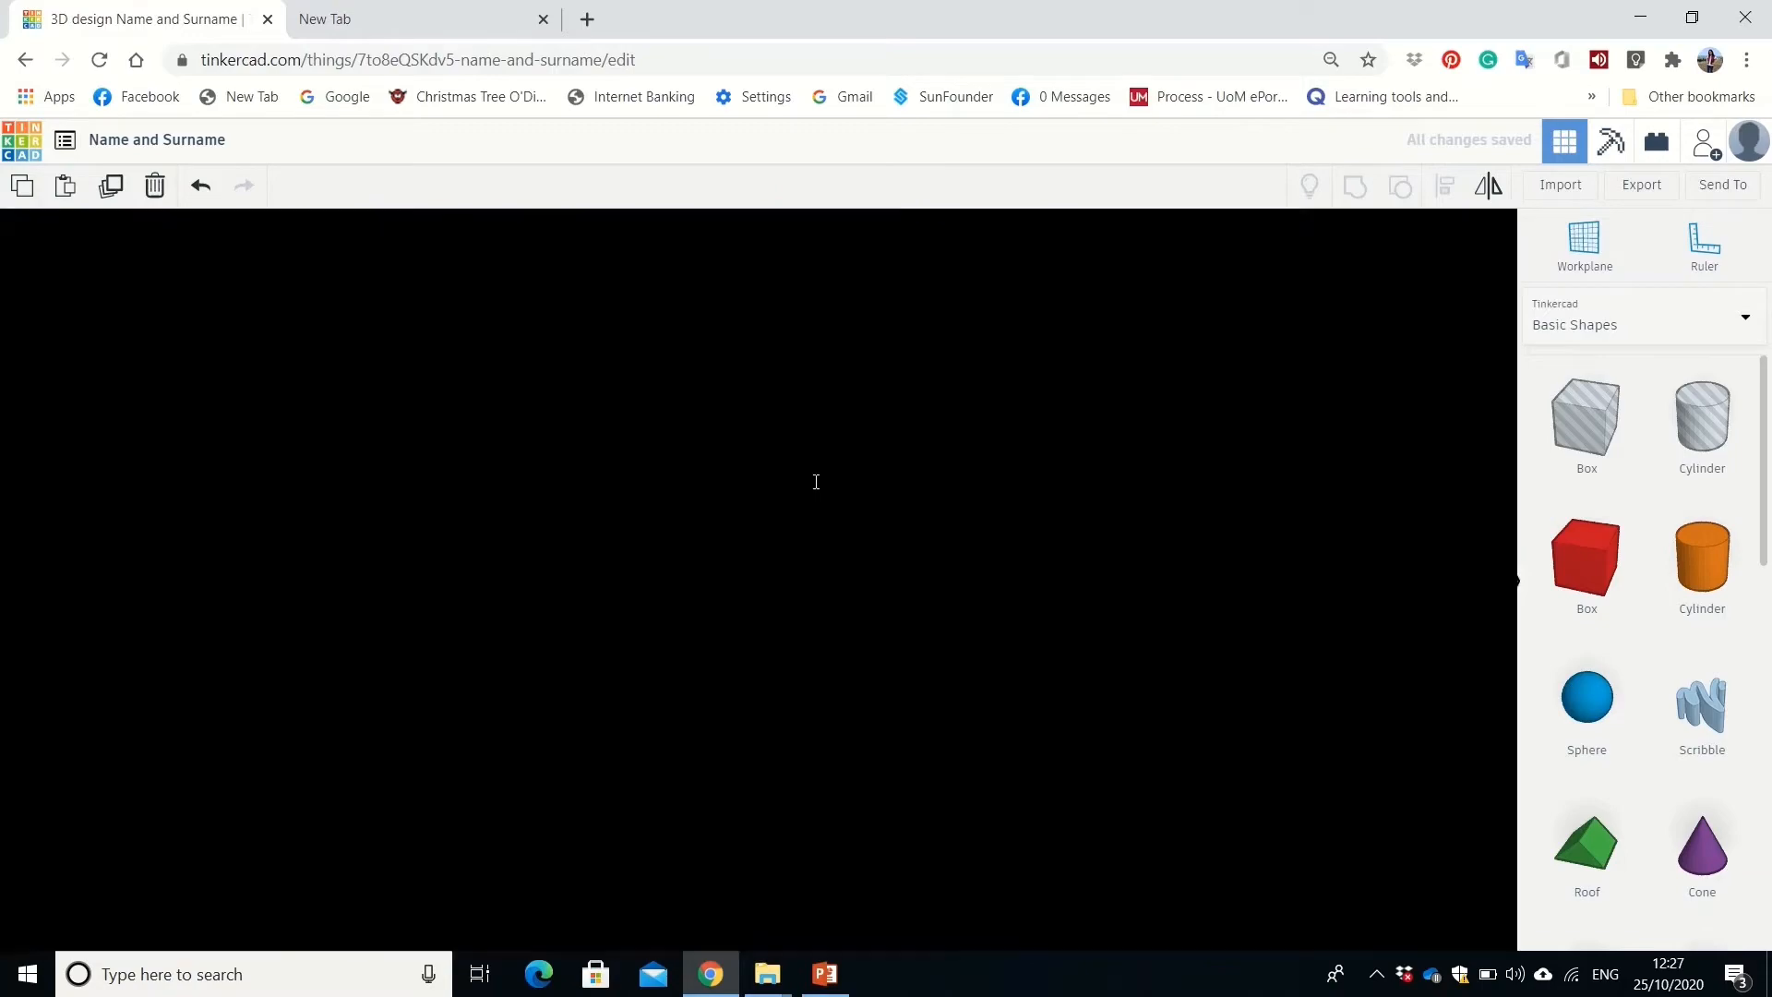
{"action": "type", "text": "4"}
{"action": "key", "text": "Return"}
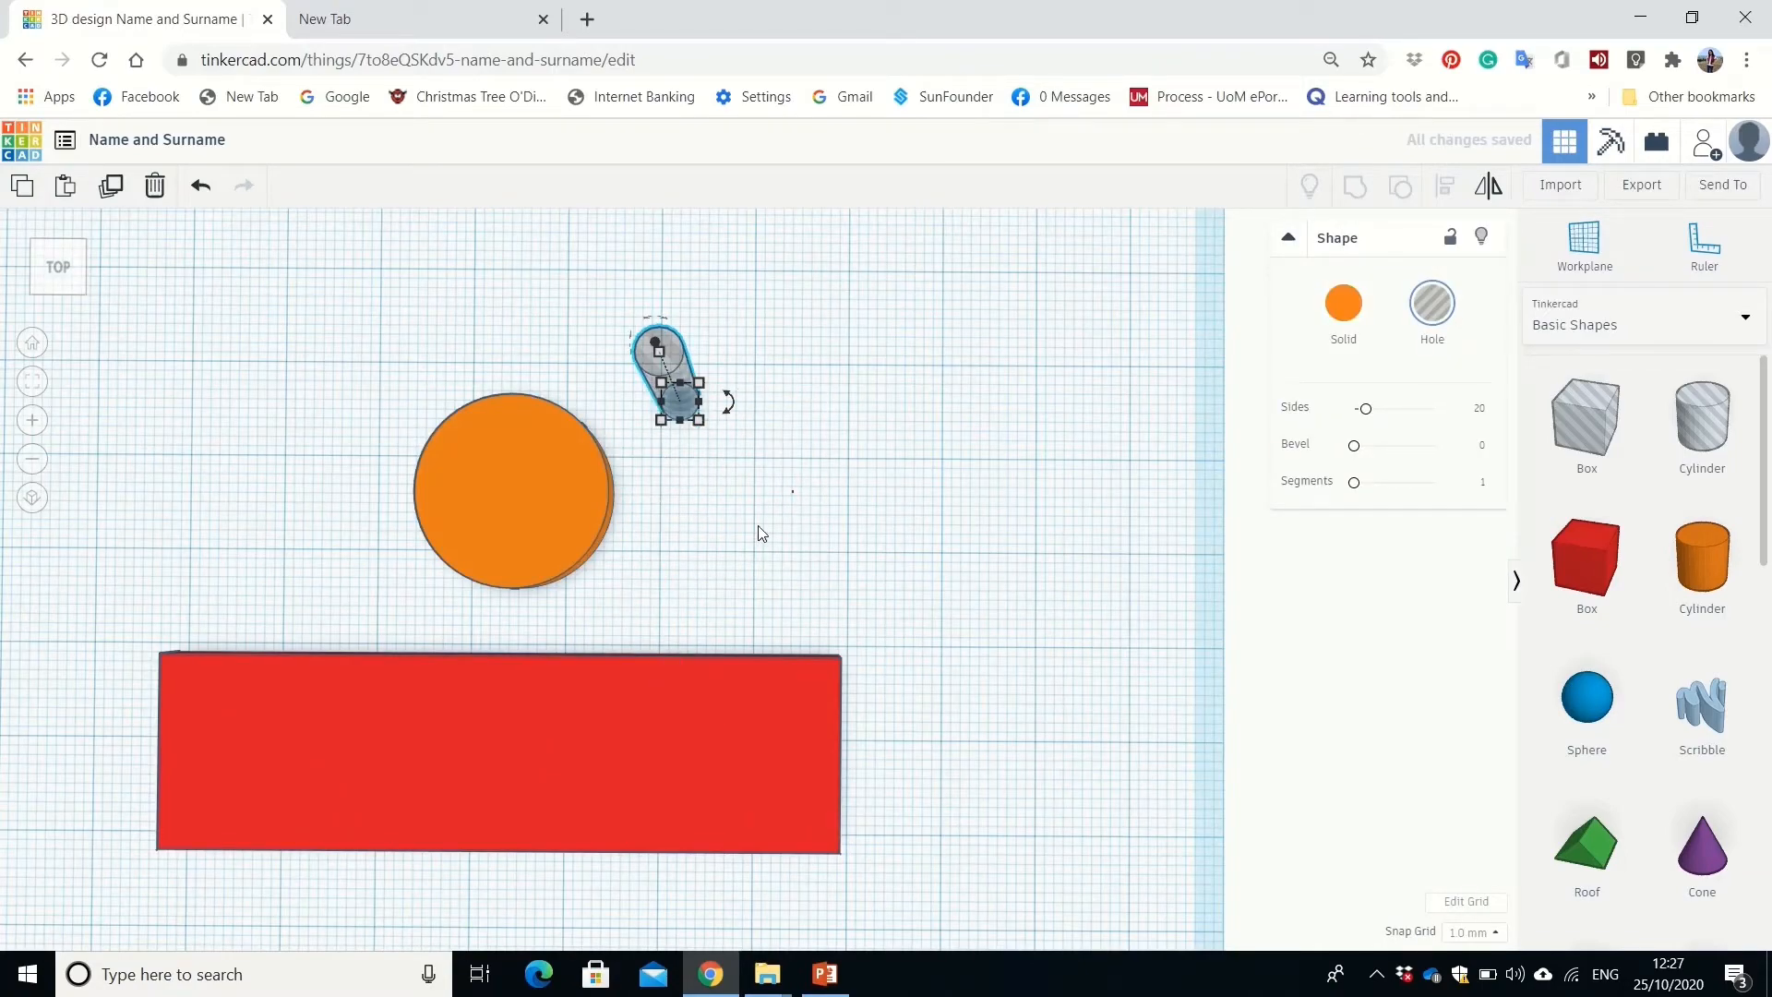
{"action": "left_click", "coordinate": [724, 521]}
Align the hole cylinder and the orange disc on their centres in both horizontal directions.
{"action": "middle_click_drag", "start_coordinate": [810, 515], "coordinate": [1052, 605]}
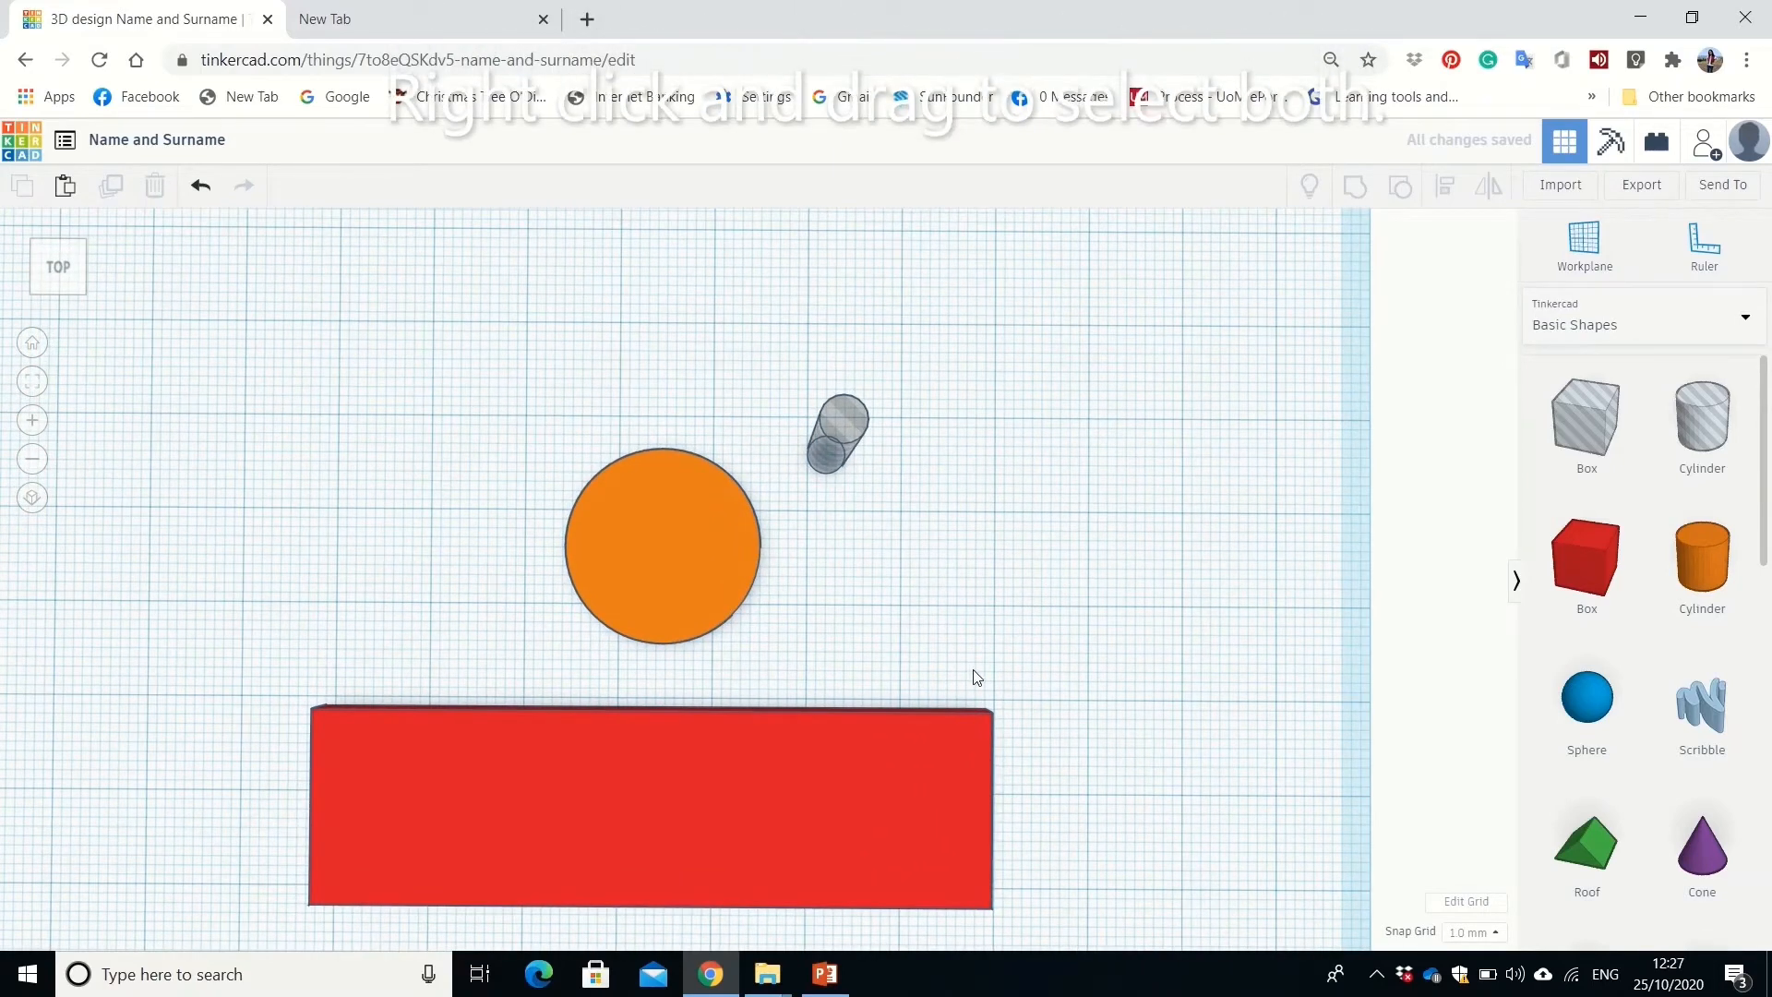
{"action": "left_click_drag", "start_coordinate": [975, 671], "coordinate": [452, 349]}
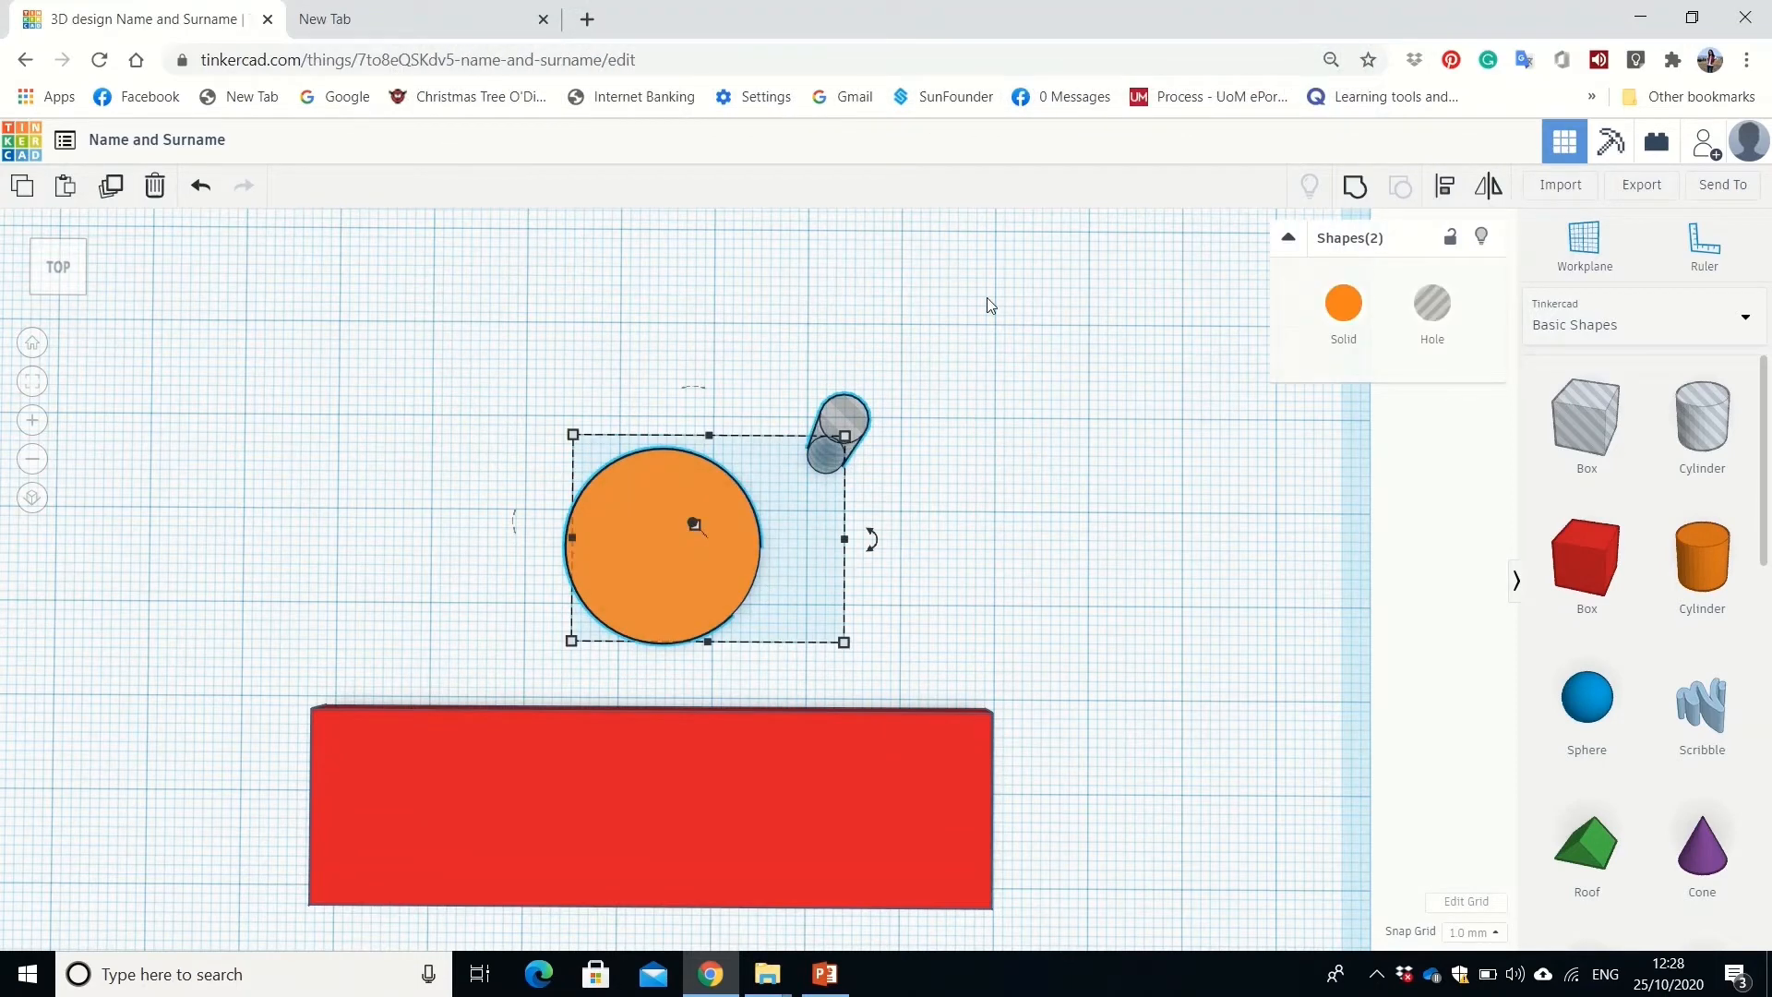
{"action": "left_click", "coordinate": [1452, 190]}
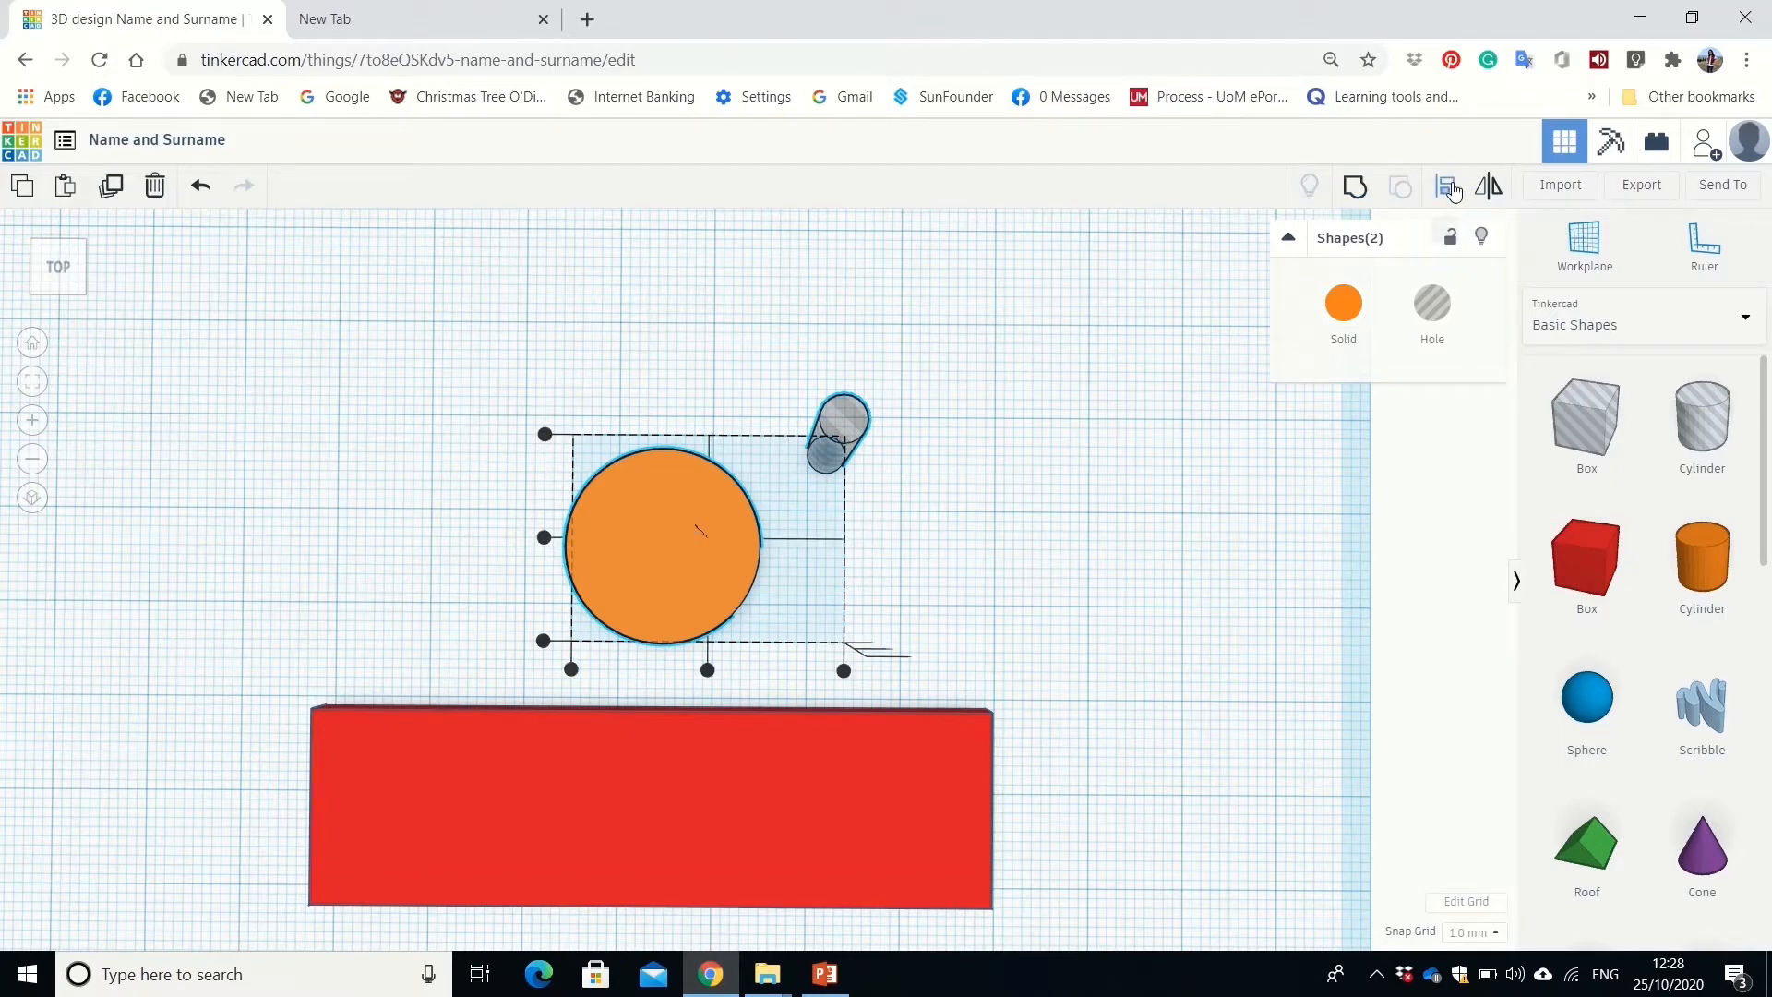
{"action": "left_click", "coordinate": [707, 671]}
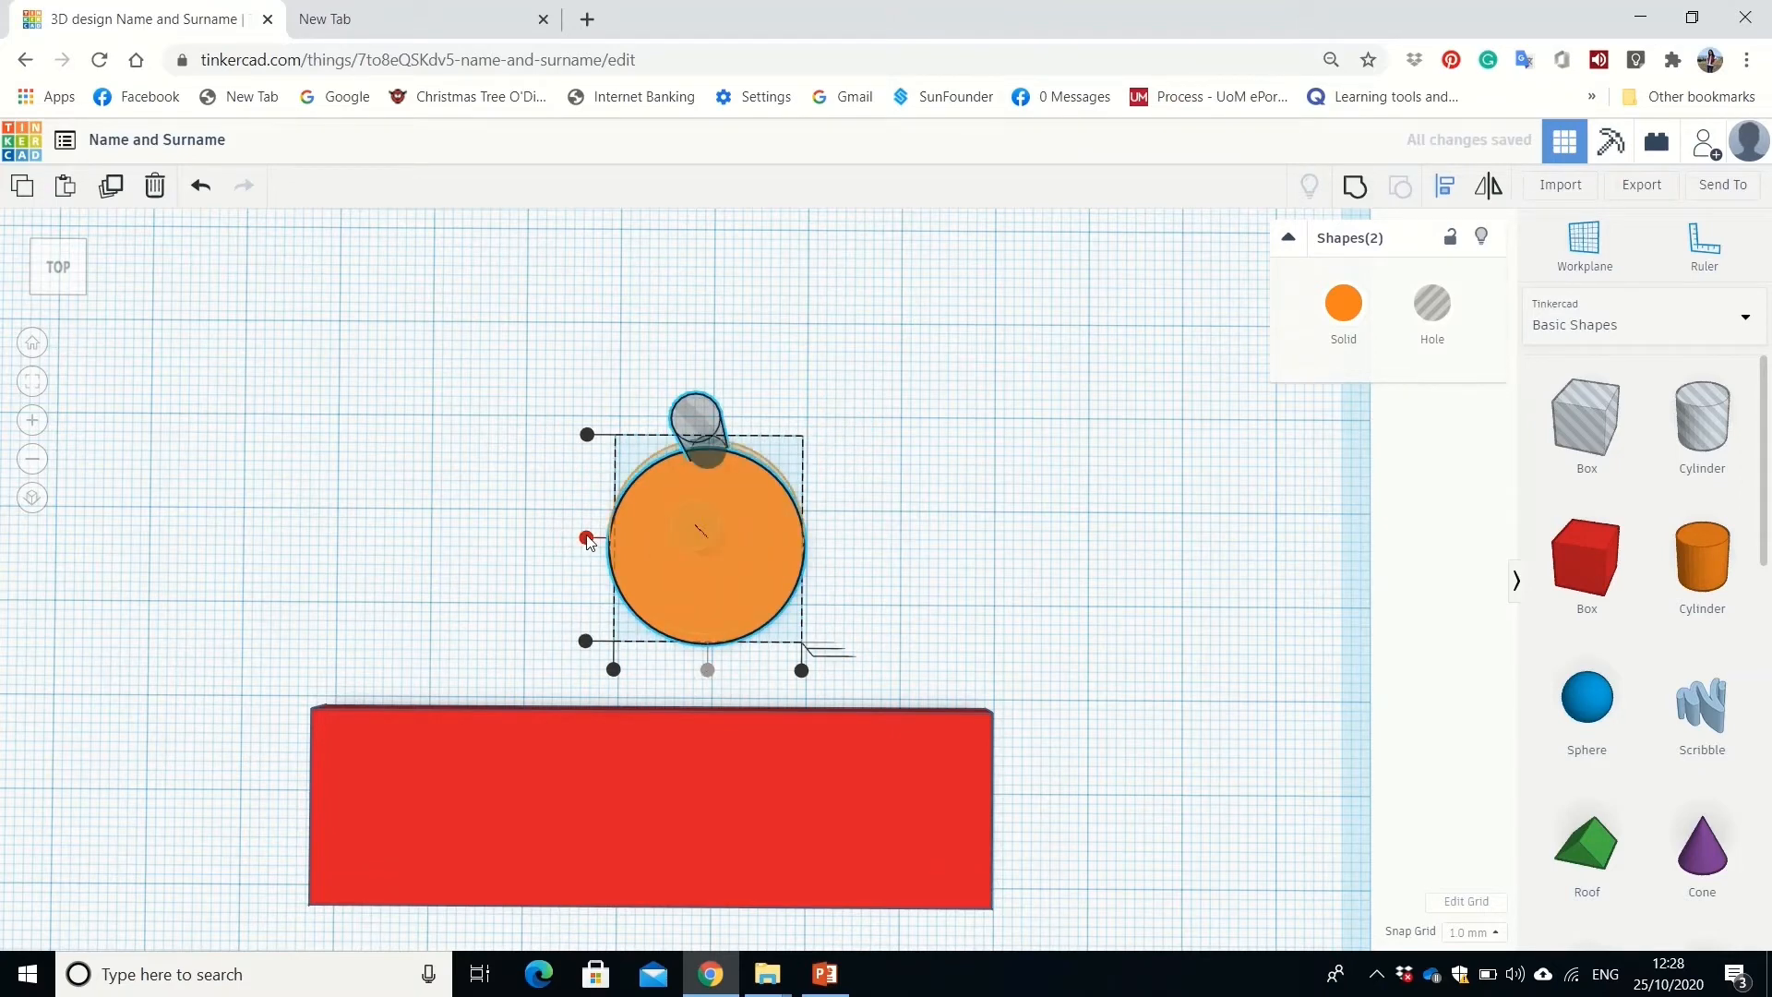
{"action": "left_click", "coordinate": [586, 538]}
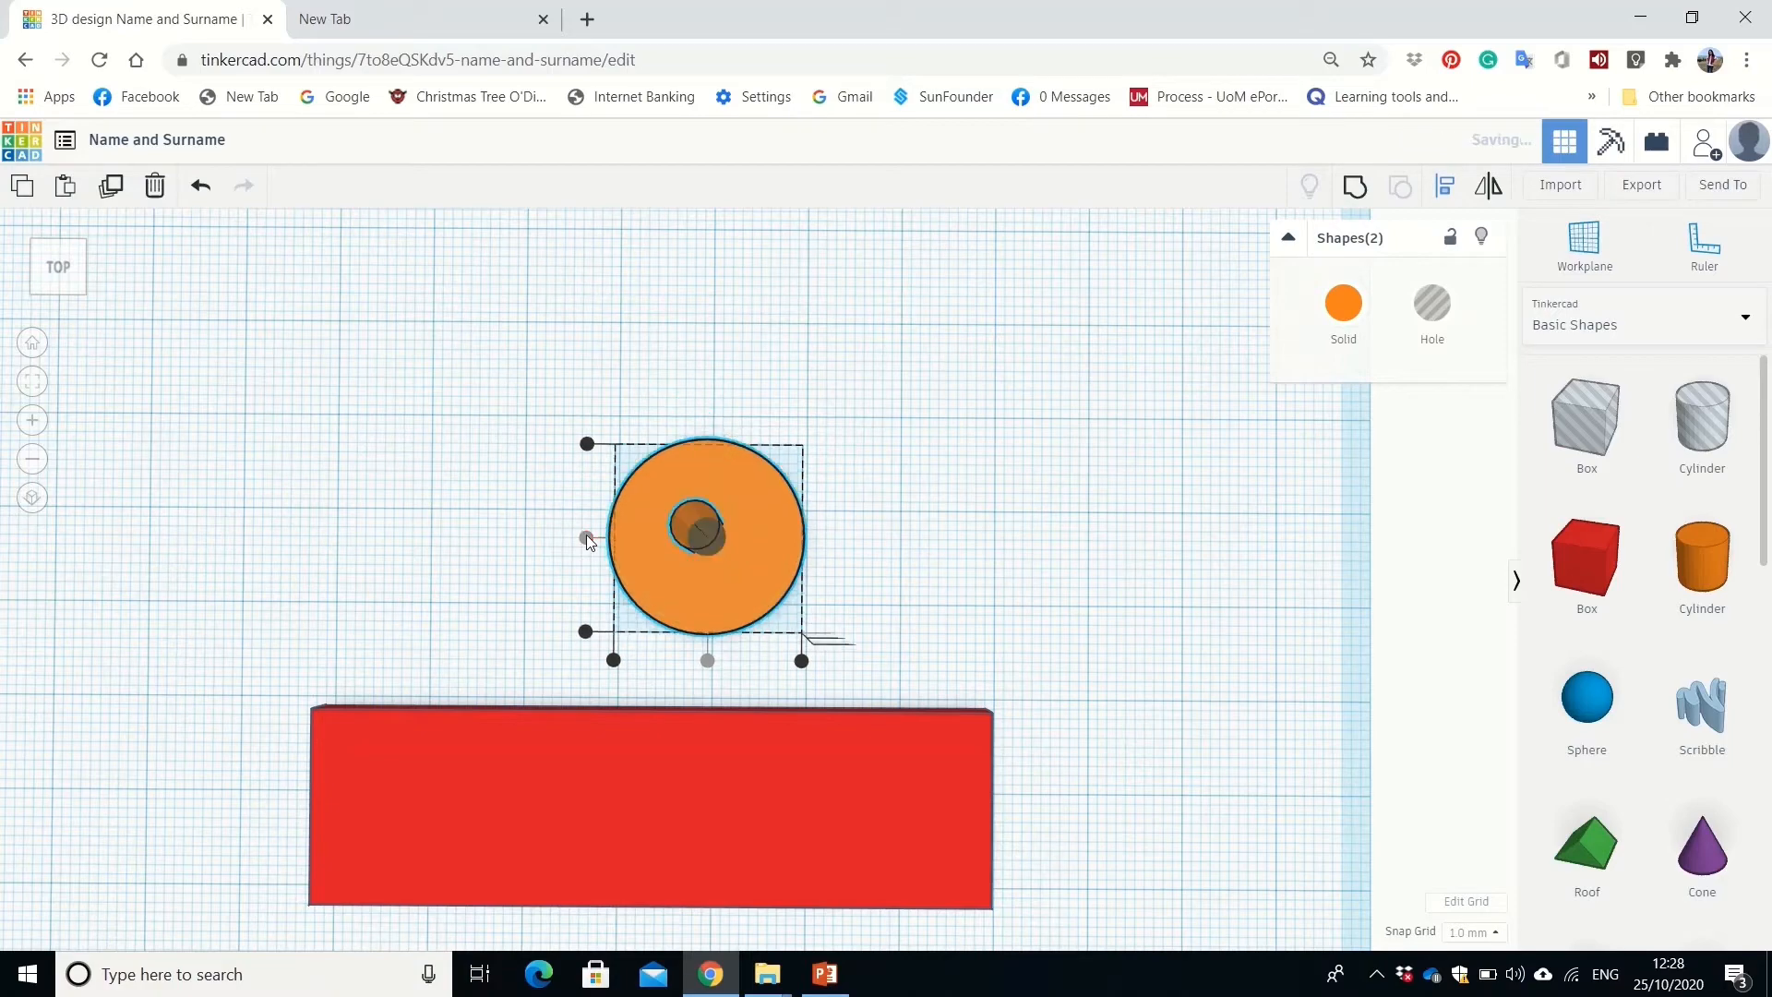
{"action": "left_click", "coordinate": [892, 513]}
Group the orange disc with the hole cylinder to cut the hole through its centre.
{"action": "middle_click_drag", "start_coordinate": [989, 526], "coordinate": [1028, 518]}
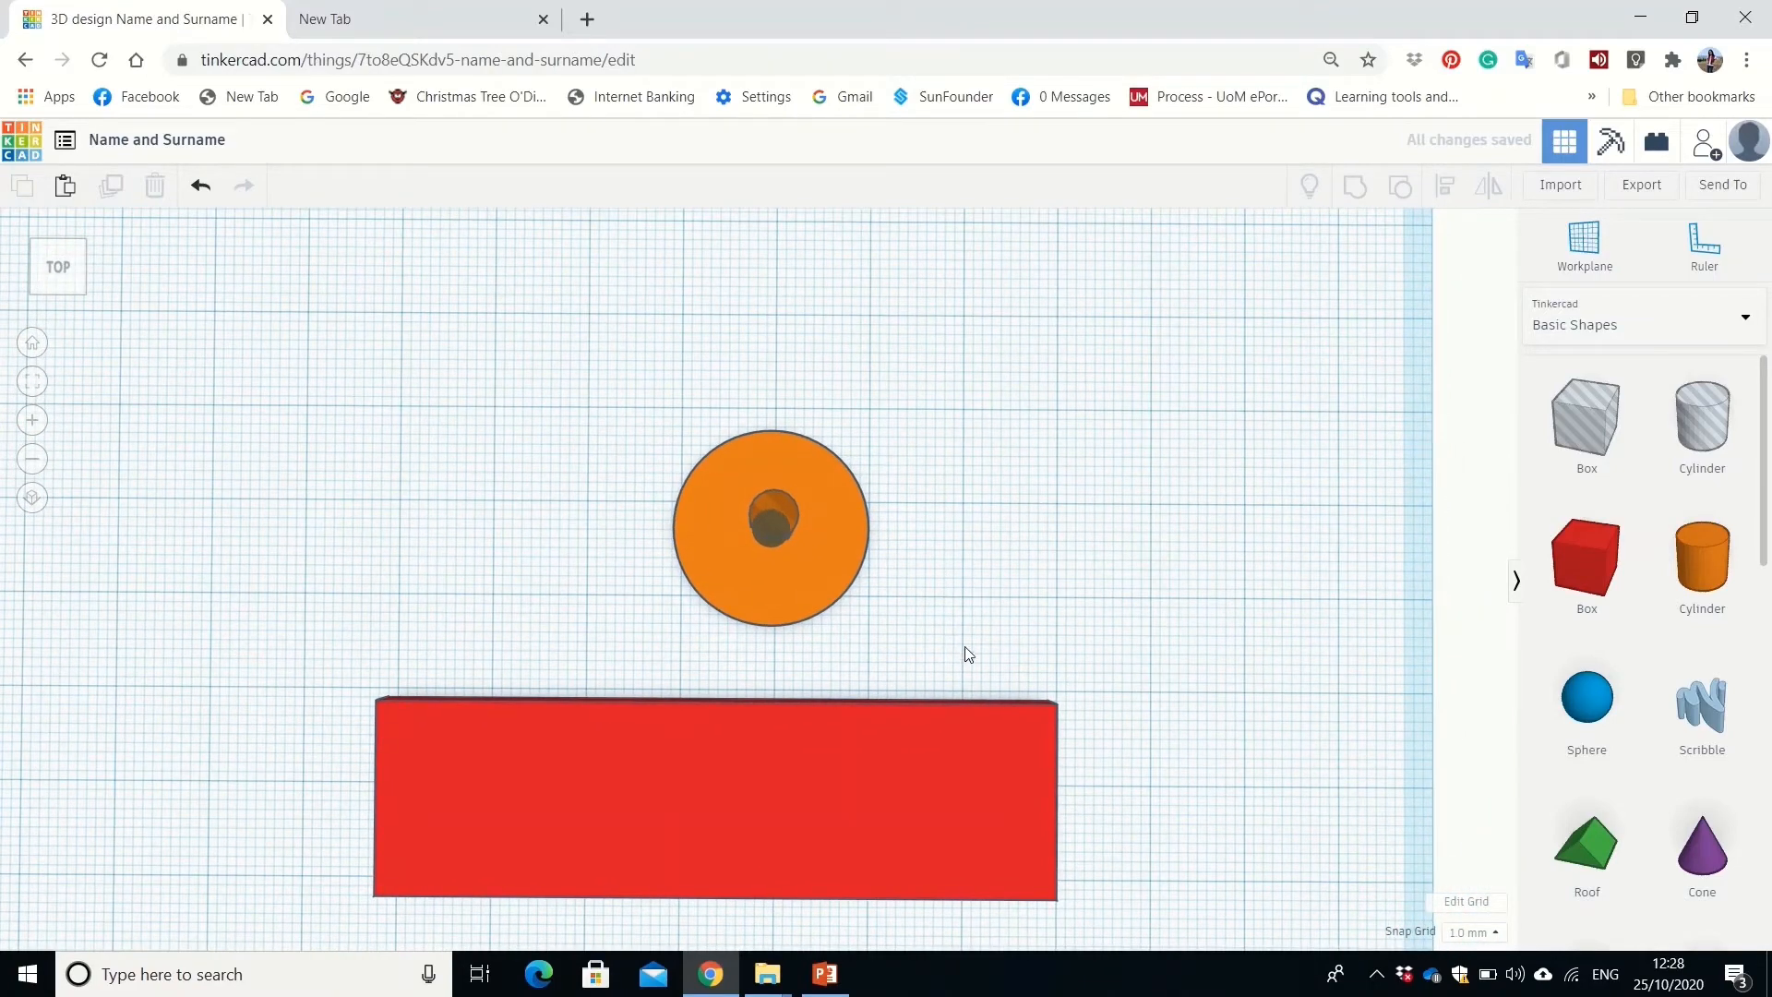
{"action": "left_click_drag", "start_coordinate": [969, 657], "coordinate": [595, 351]}
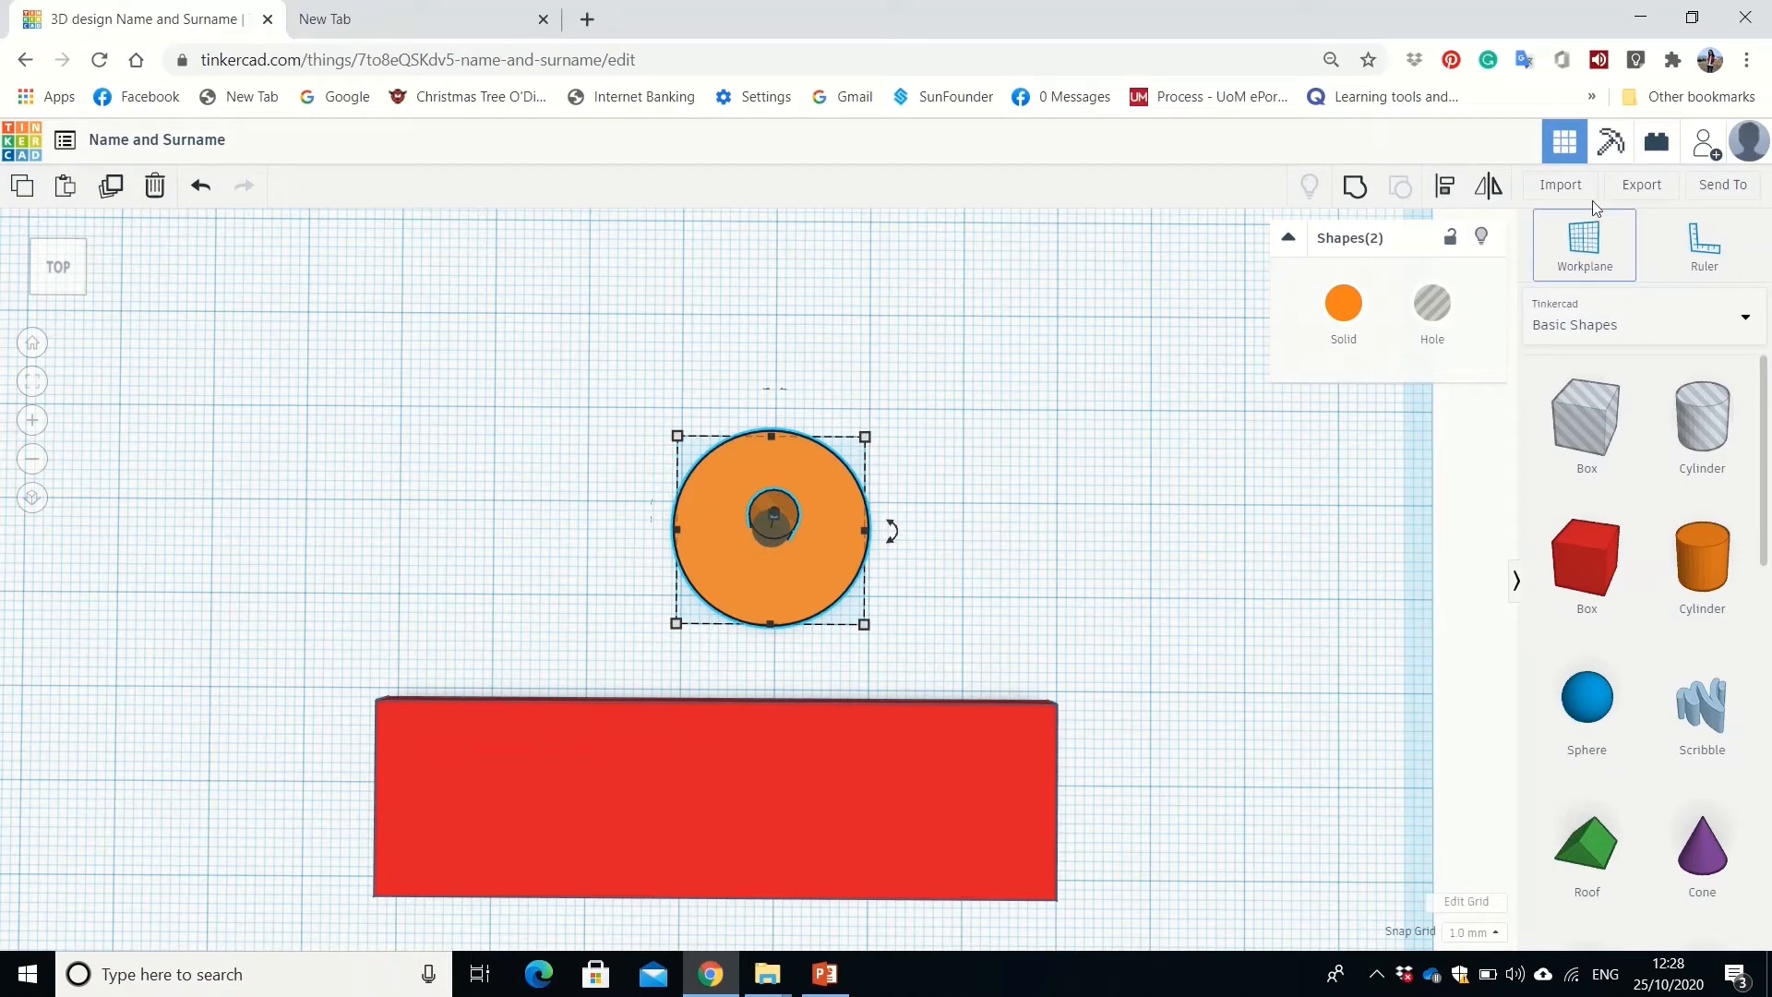
{"action": "left_click", "coordinate": [1353, 190]}
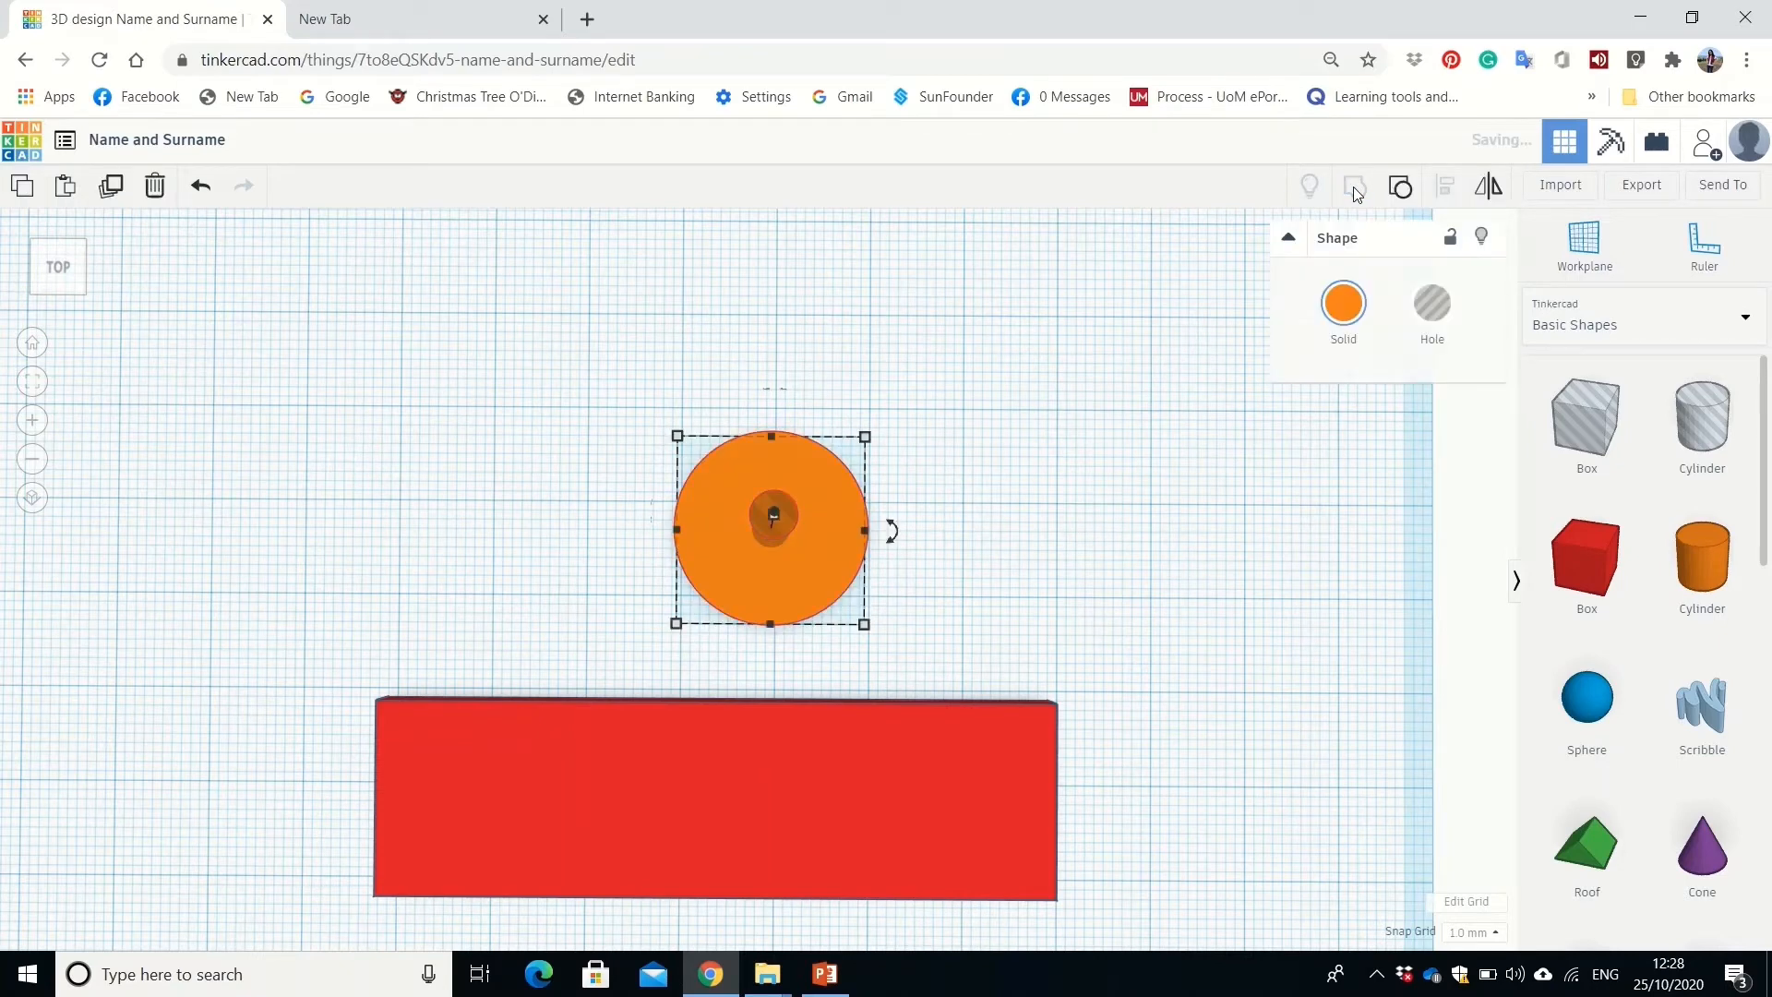
{"action": "left_click", "coordinate": [1028, 552]}
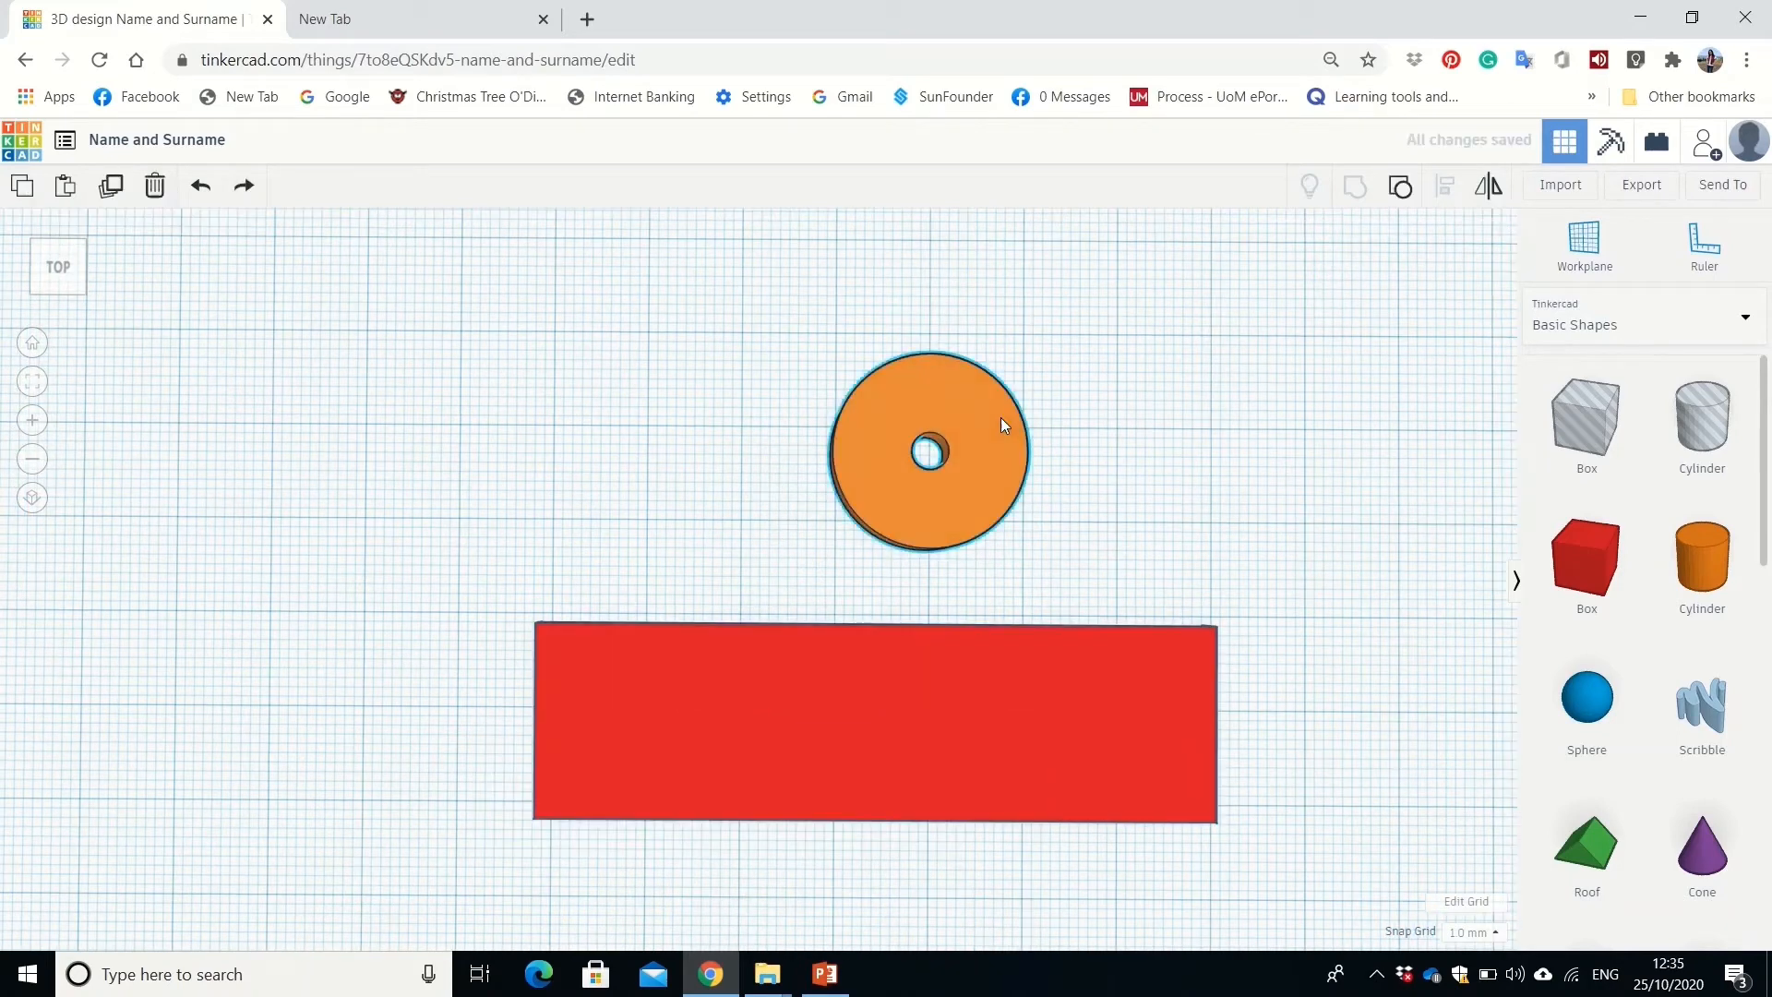
Duplicate the holed orange disc and move the copy about 36.5 mm to the left and 2 mm toward the plate.
{"action": "left_click", "coordinate": [1000, 417]}
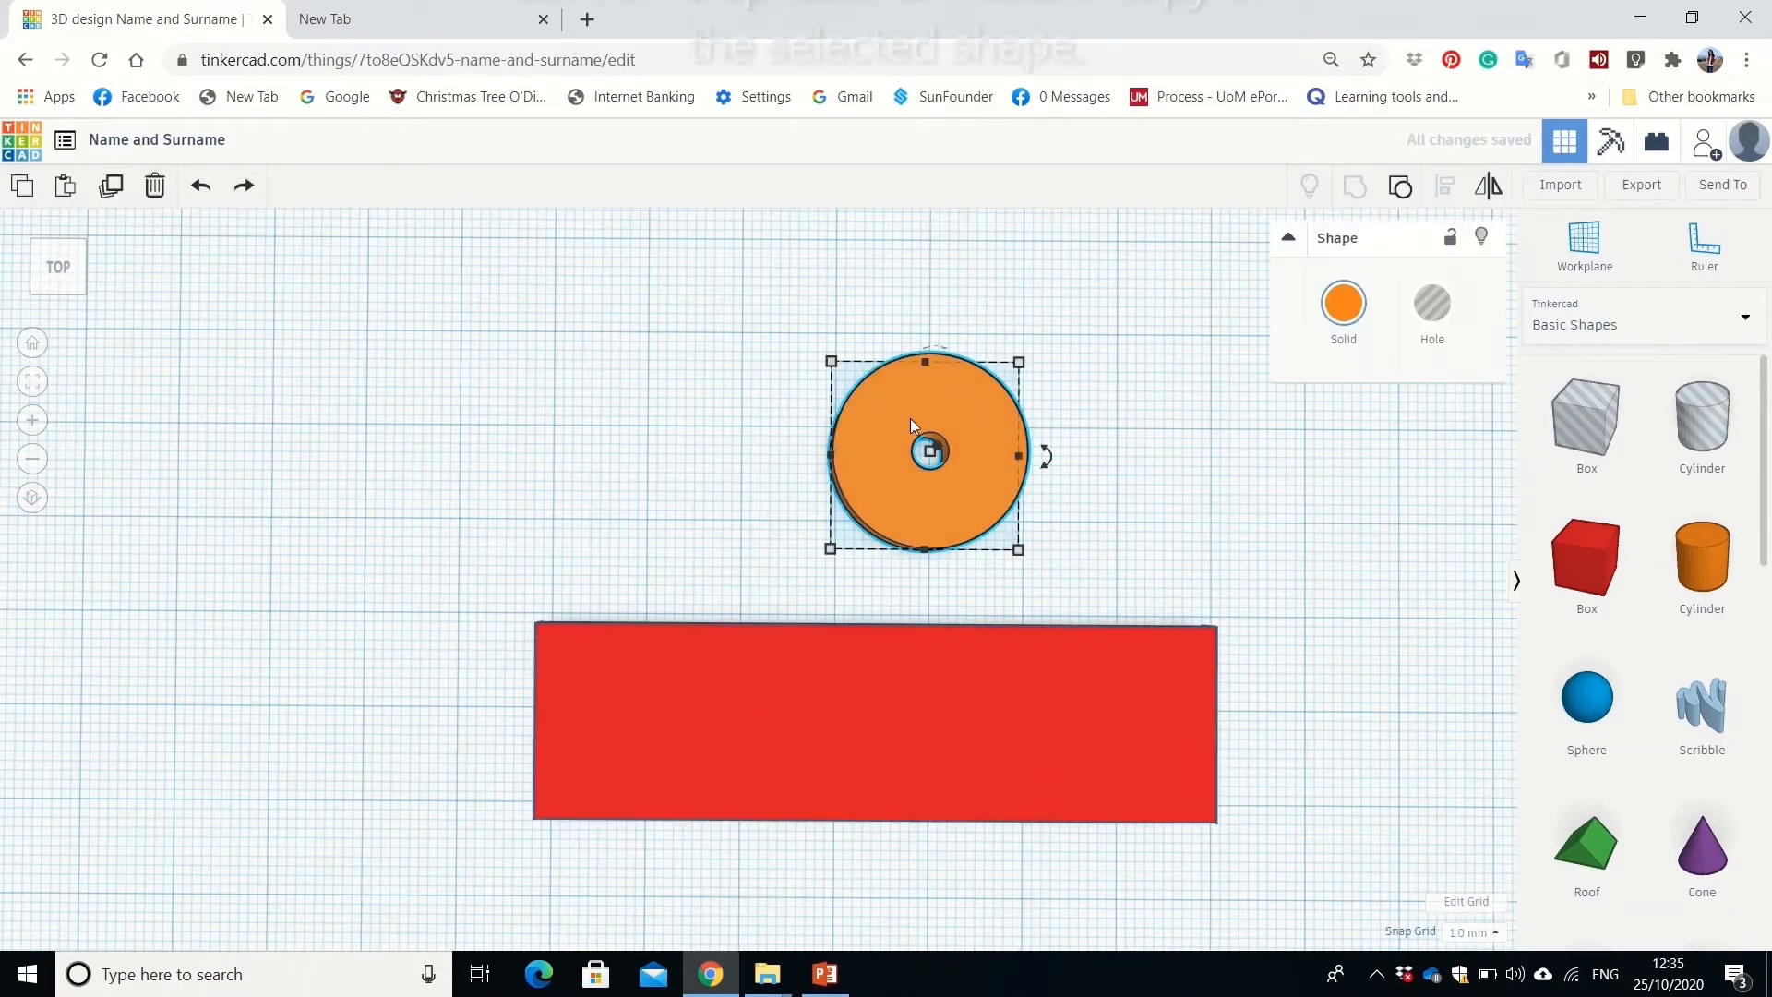
{"action": "left_click", "coordinate": [112, 185]}
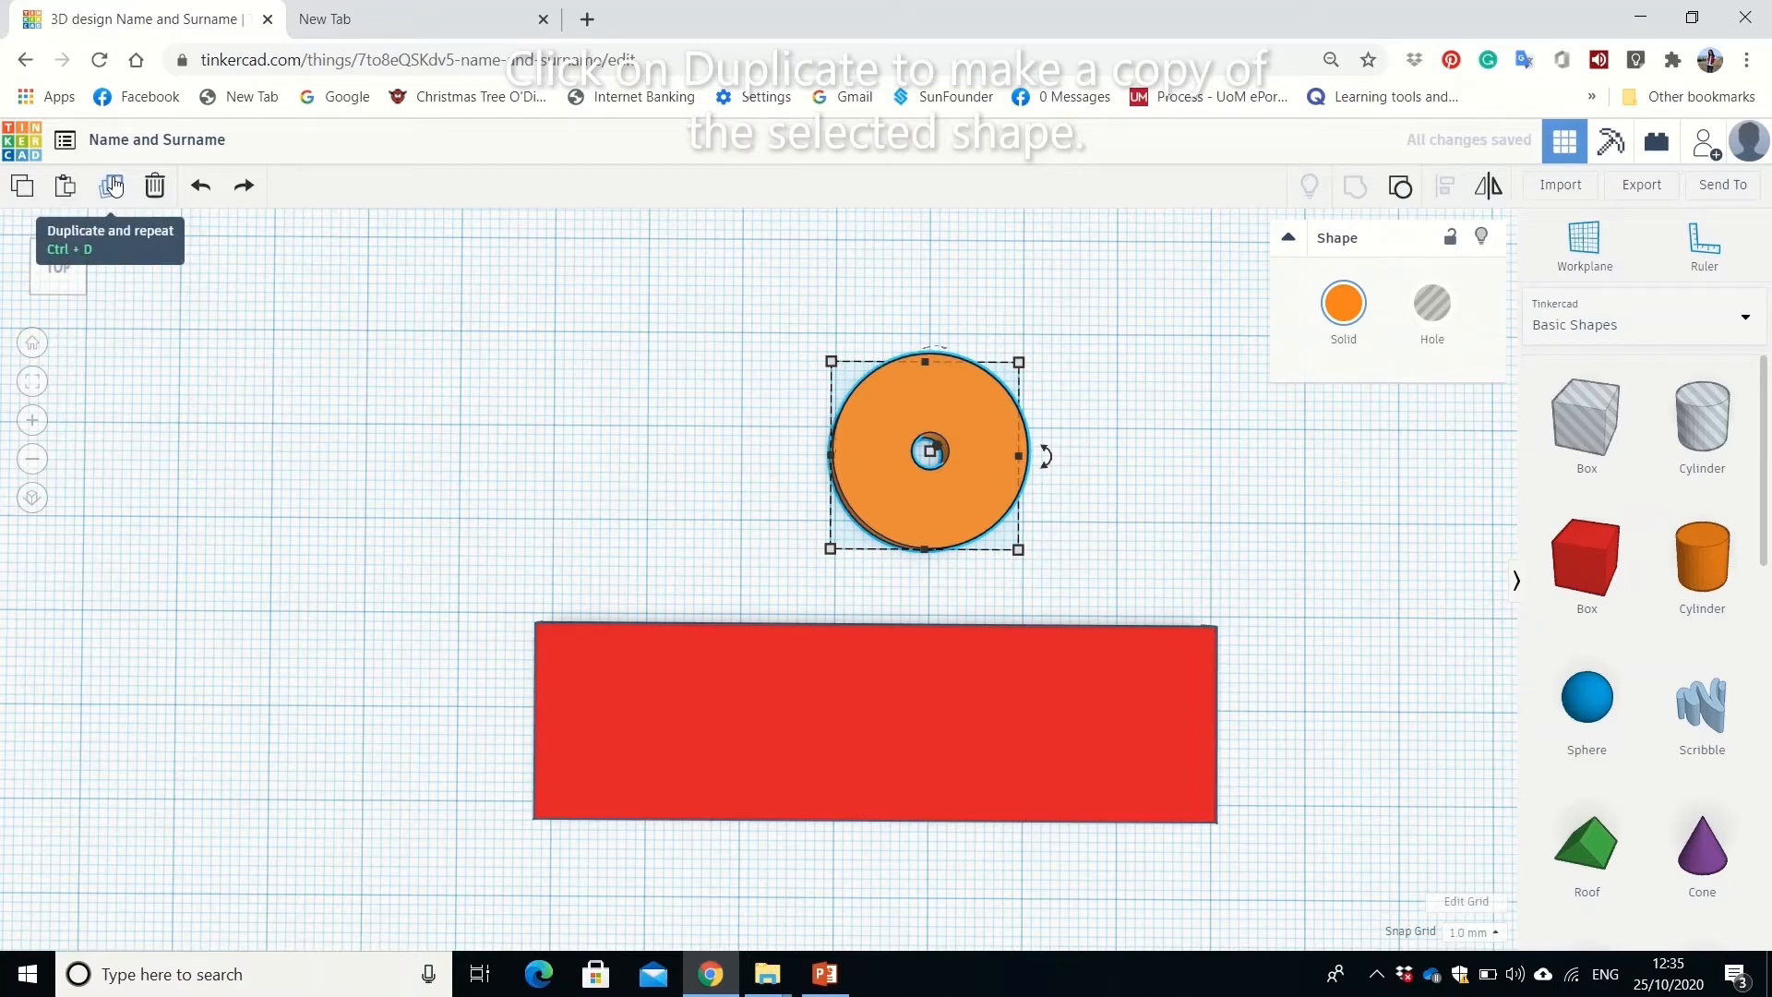
{"action": "left_click", "coordinate": [113, 185]}
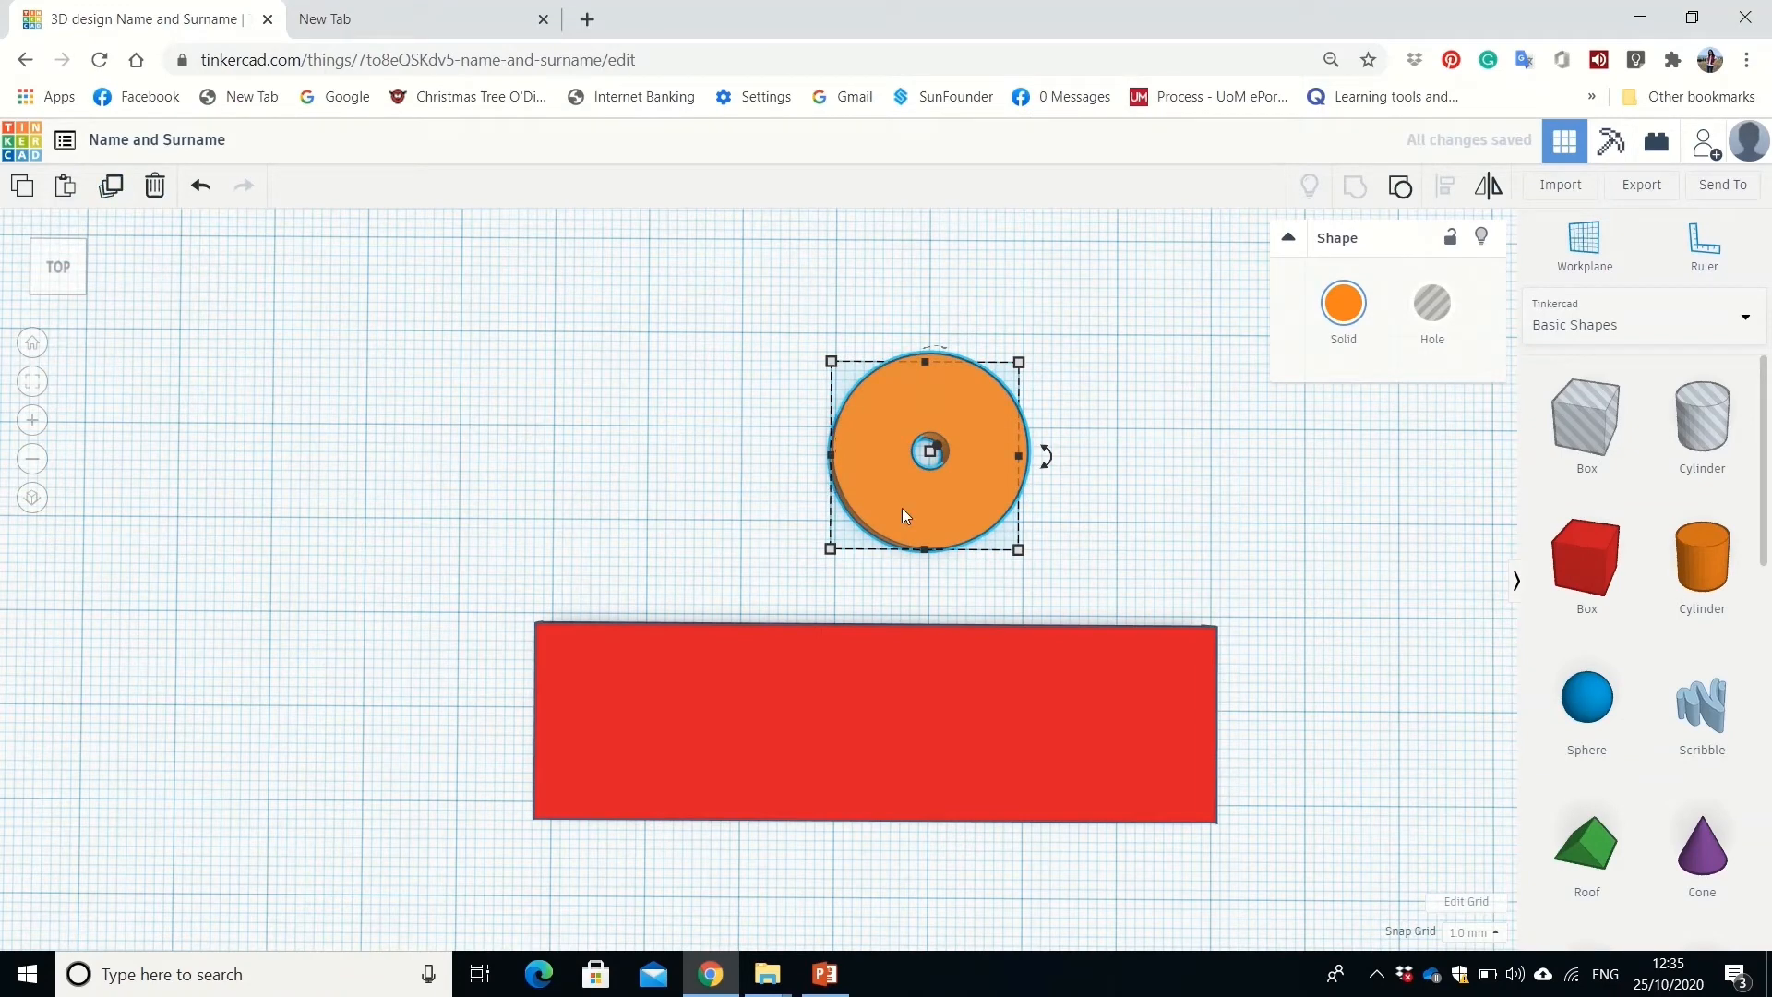
{"action": "left_click_drag", "start_coordinate": [900, 501], "coordinate": [565, 518]}
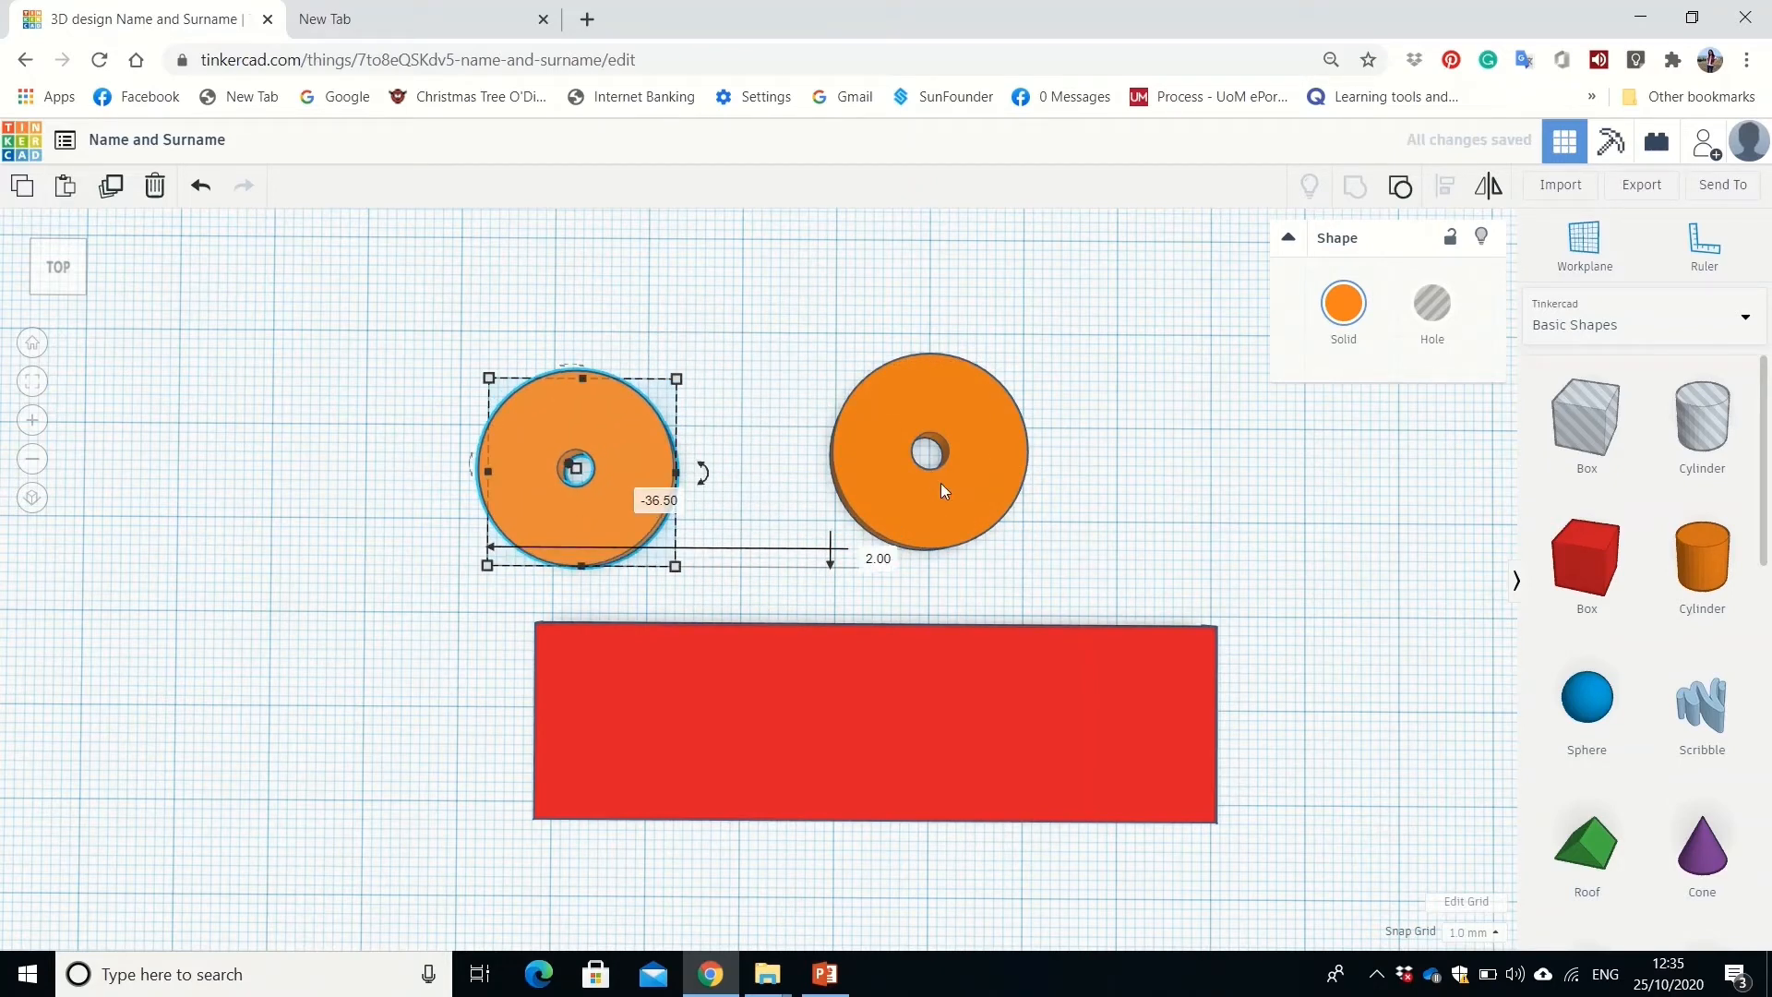
Move the original disc about 30.5 mm right and 7 mm toward the plate, and centre its copy over the plate's left end edge.
{"action": "left_click_drag", "start_coordinate": [945, 487], "coordinate": [1223, 552]}
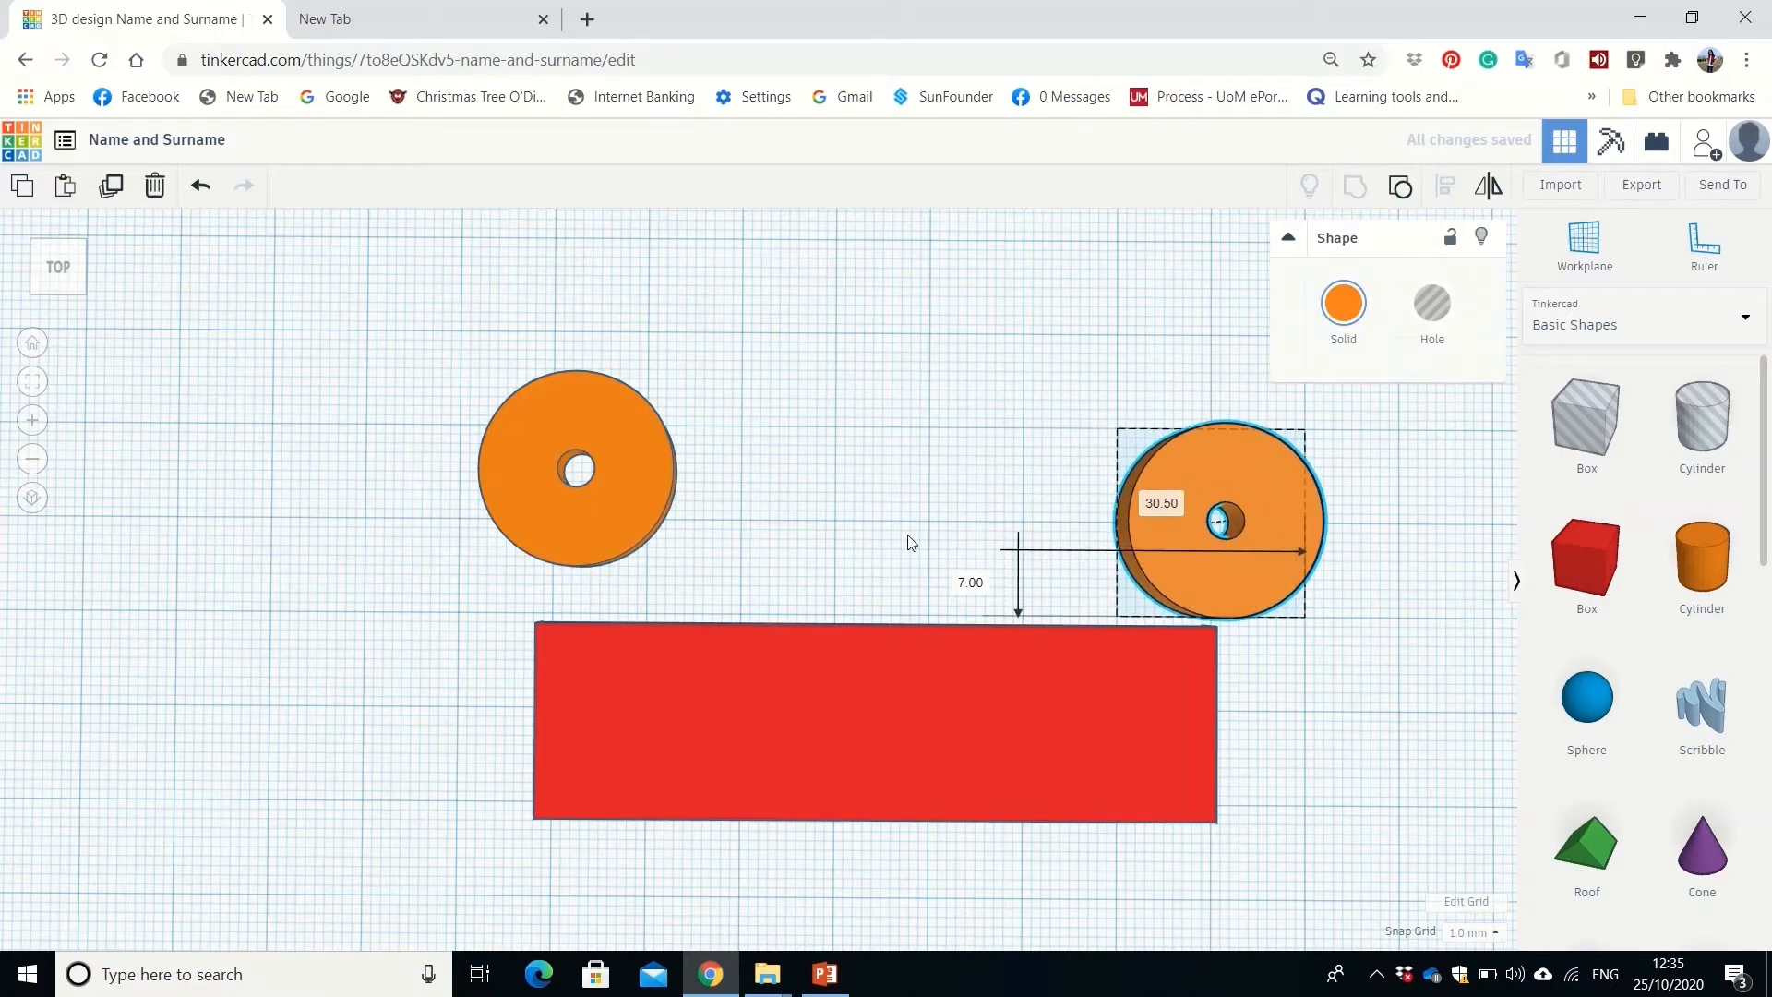
{"action": "middle_click_drag", "start_coordinate": [925, 466], "coordinate": [1250, 434]}
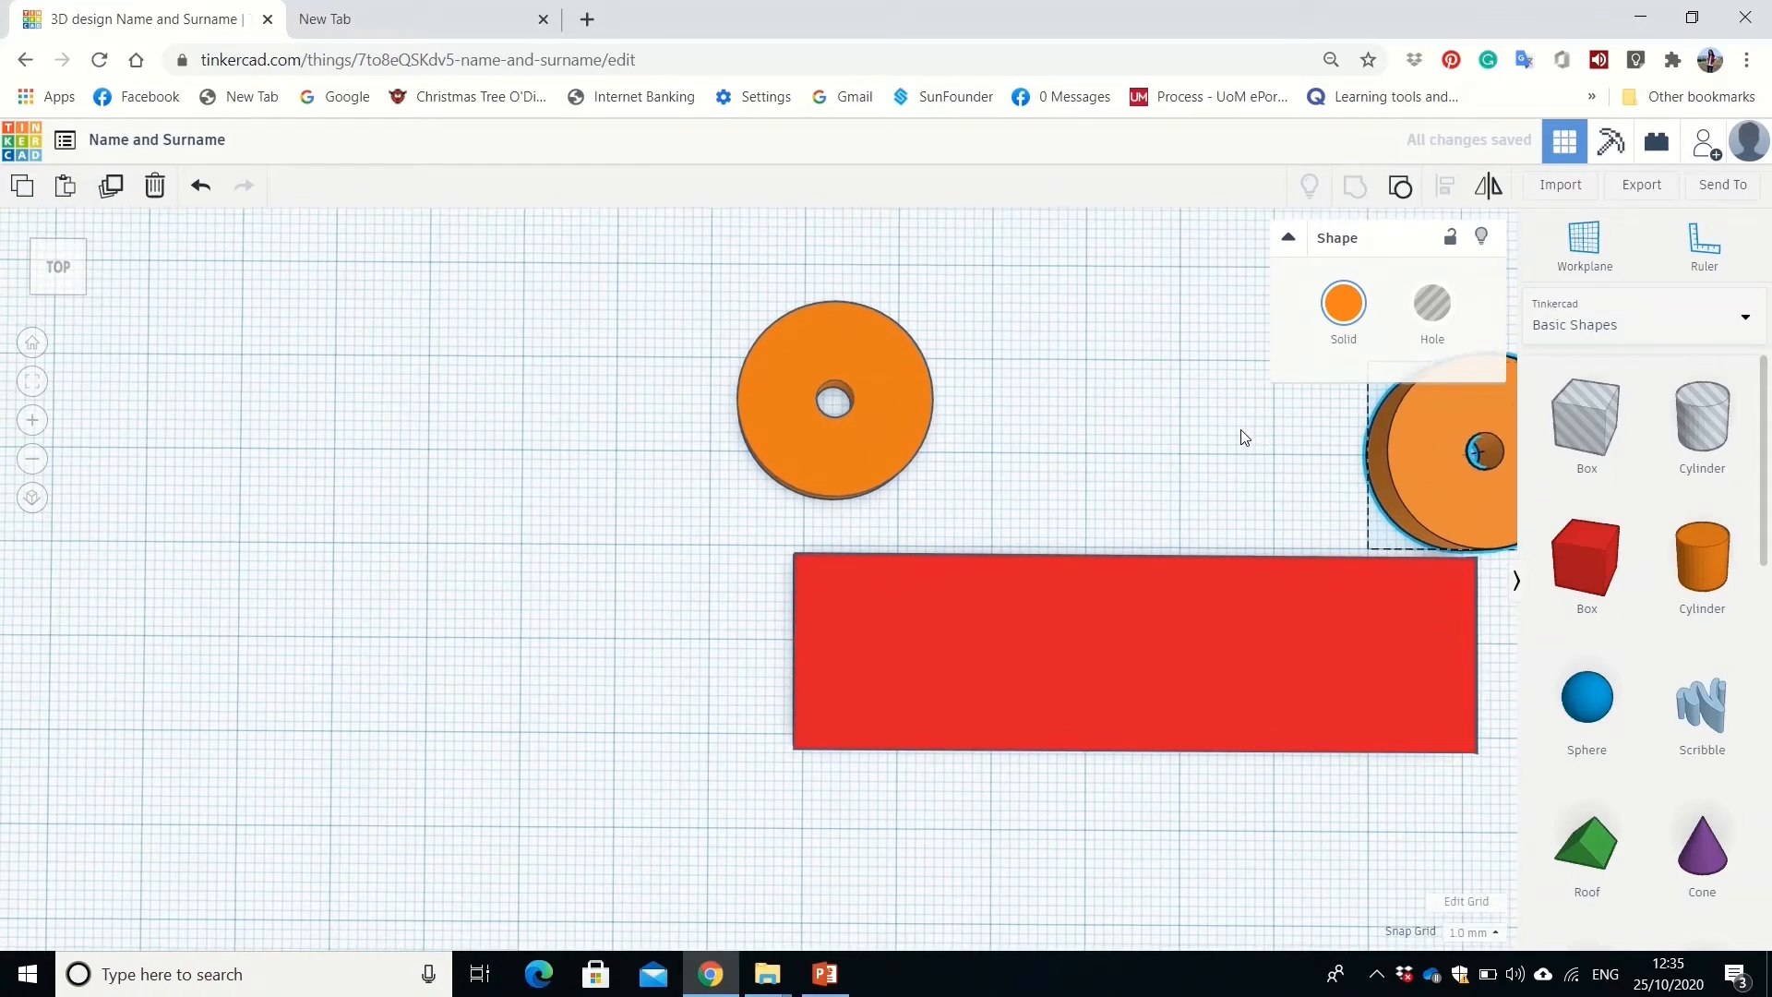
{"action": "left_click_drag", "start_coordinate": [851, 432], "coordinate": [855, 486]}
{"action": "left_click_drag", "start_coordinate": [867, 561], "coordinate": [868, 562]}
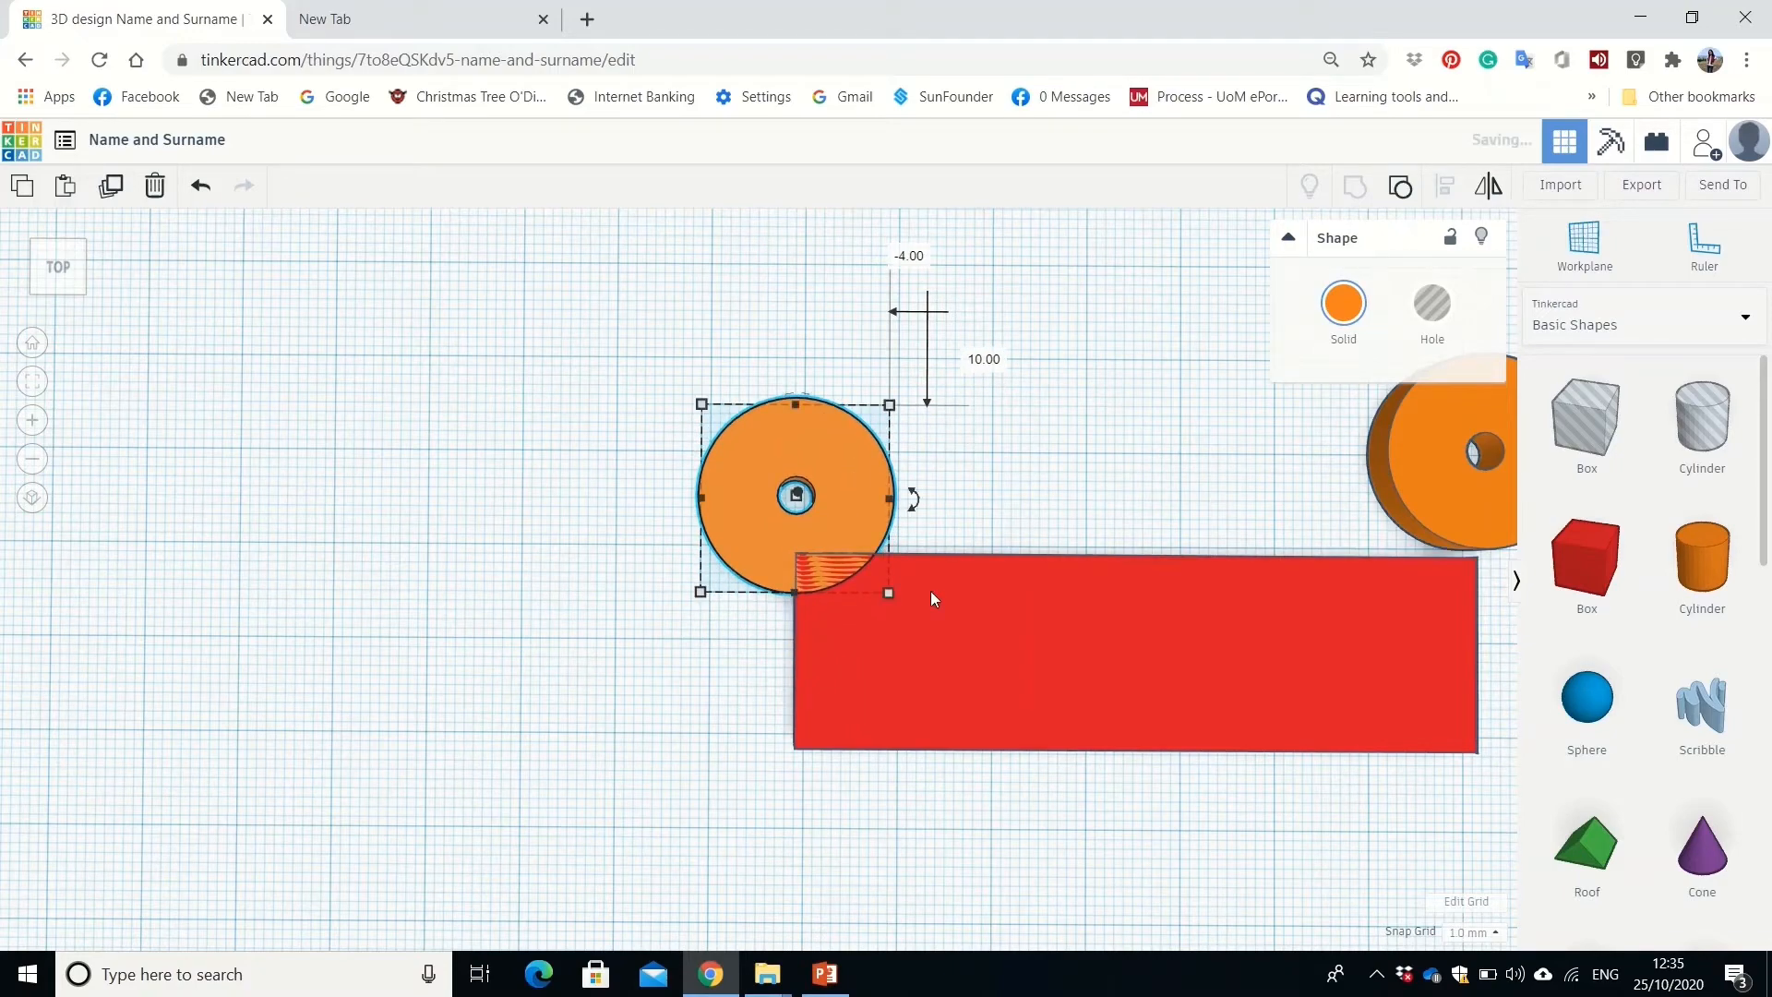
Move the right orange disc about 9 mm toward the plate and 1 mm left so it centres over the plate's right end edge.
{"action": "scroll", "coordinate": [951, 591], "scroll_direction": "down", "scroll_amount": 2}
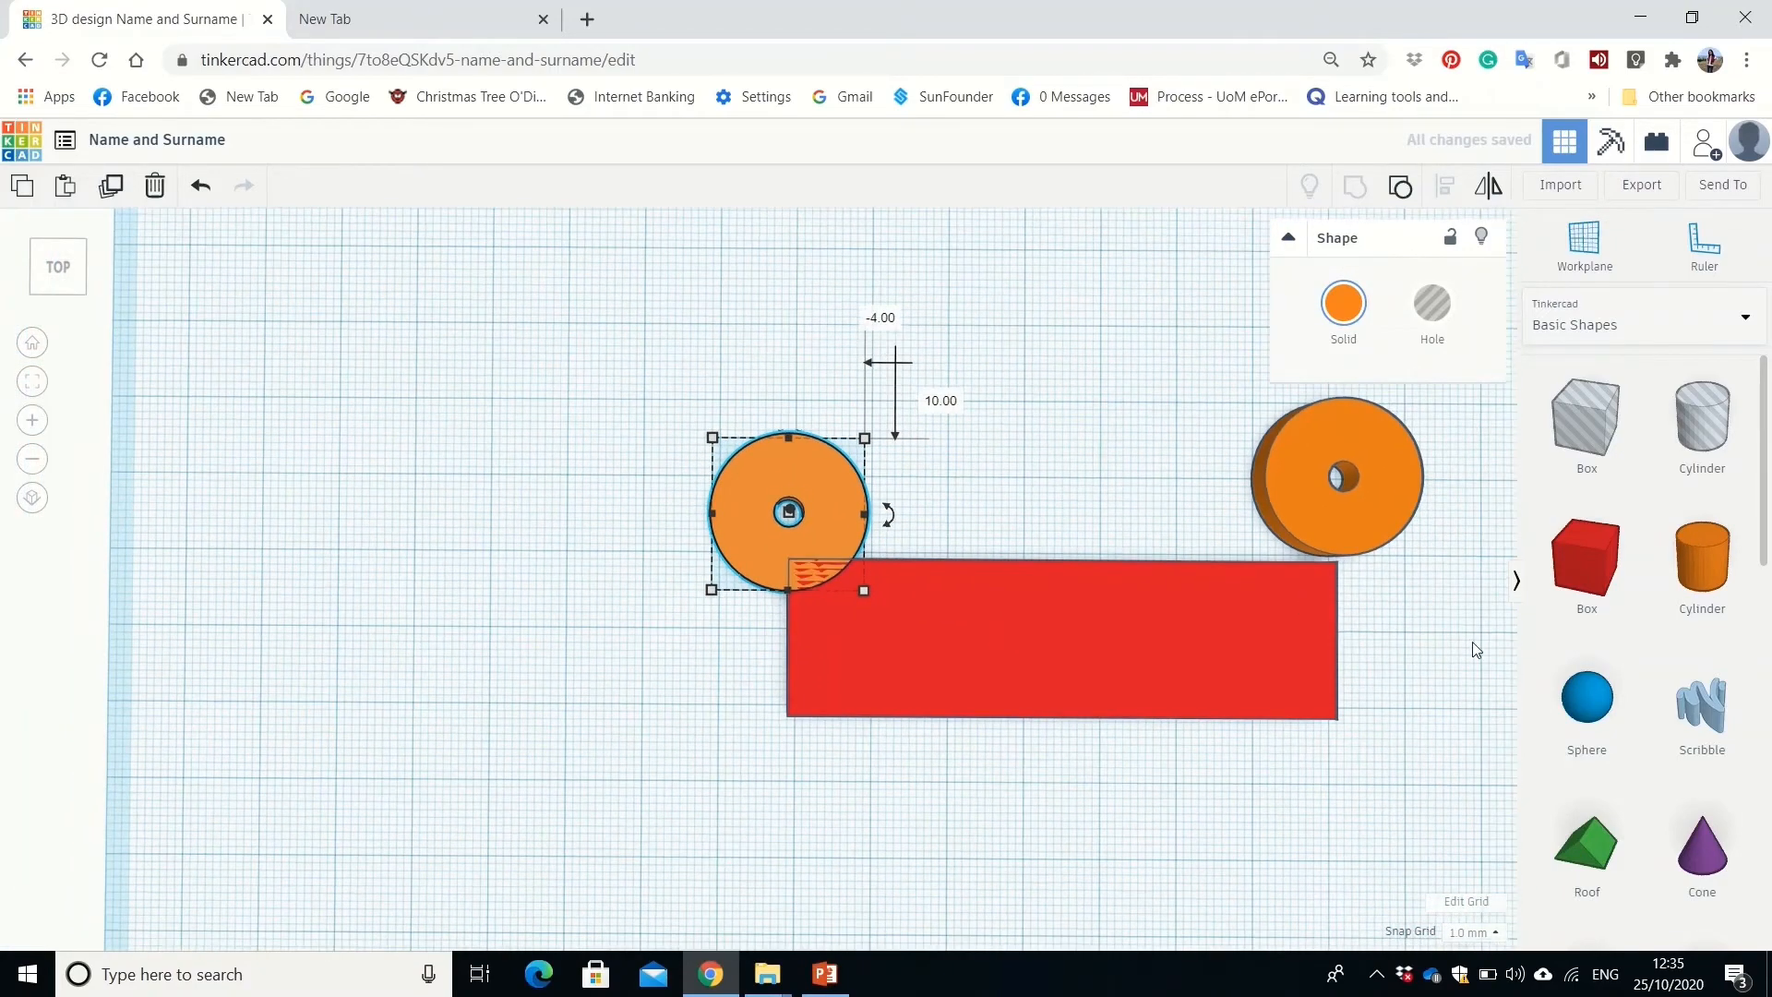
{"action": "middle_click_drag", "start_coordinate": [1353, 642], "coordinate": [487, 690]}
{"action": "middle_click_drag", "start_coordinate": [961, 640], "coordinate": [906, 629]}
{"action": "scroll", "coordinate": [903, 567], "scroll_direction": "up", "scroll_amount": 3}
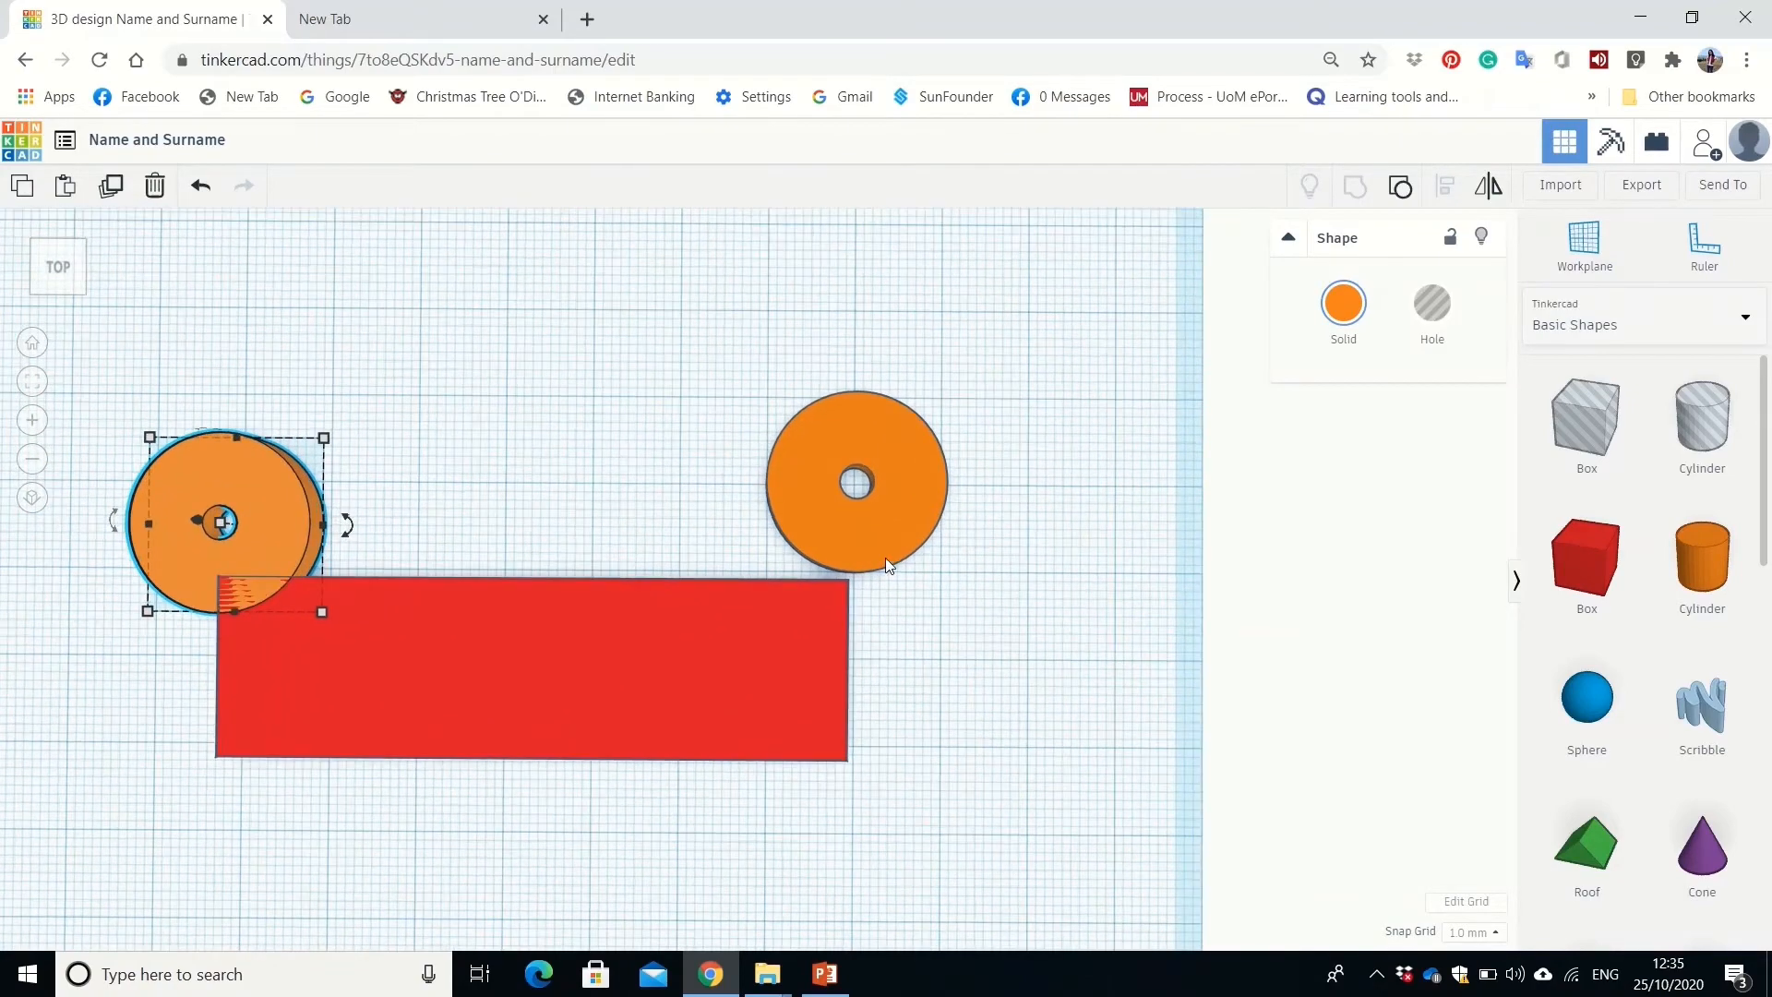
{"action": "left_click", "coordinate": [905, 501]}
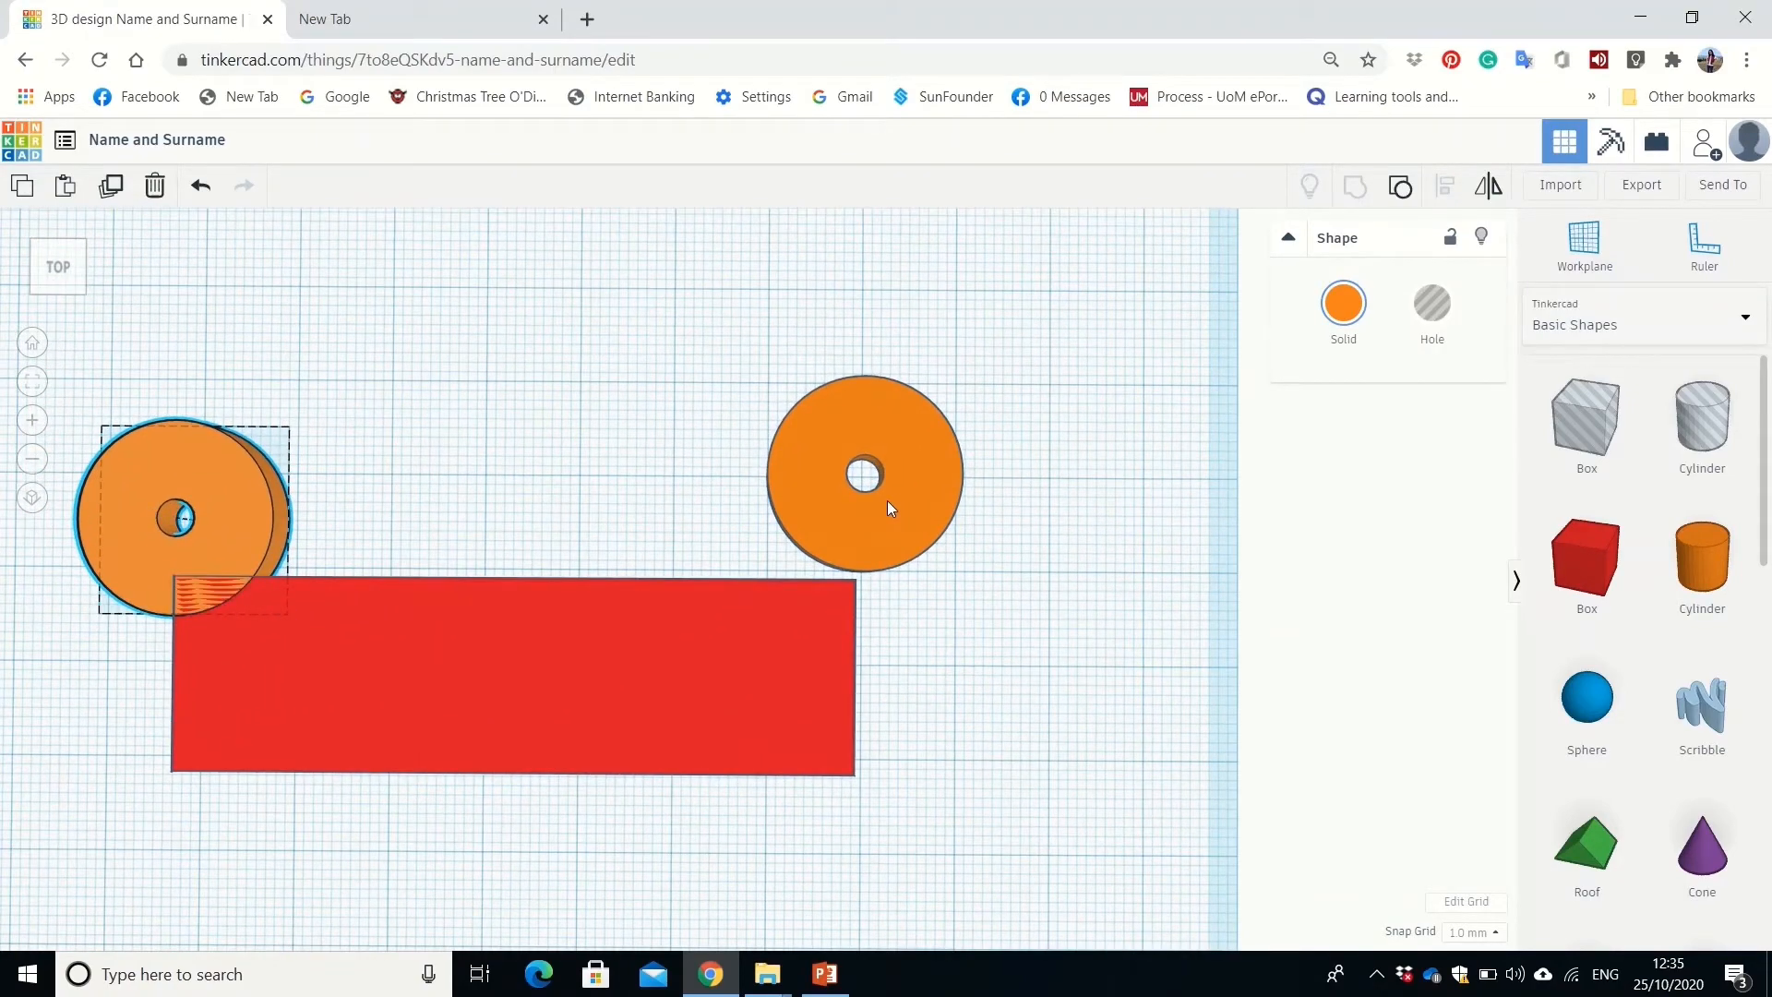
{"action": "left_click_drag", "start_coordinate": [888, 500], "coordinate": [898, 593]}
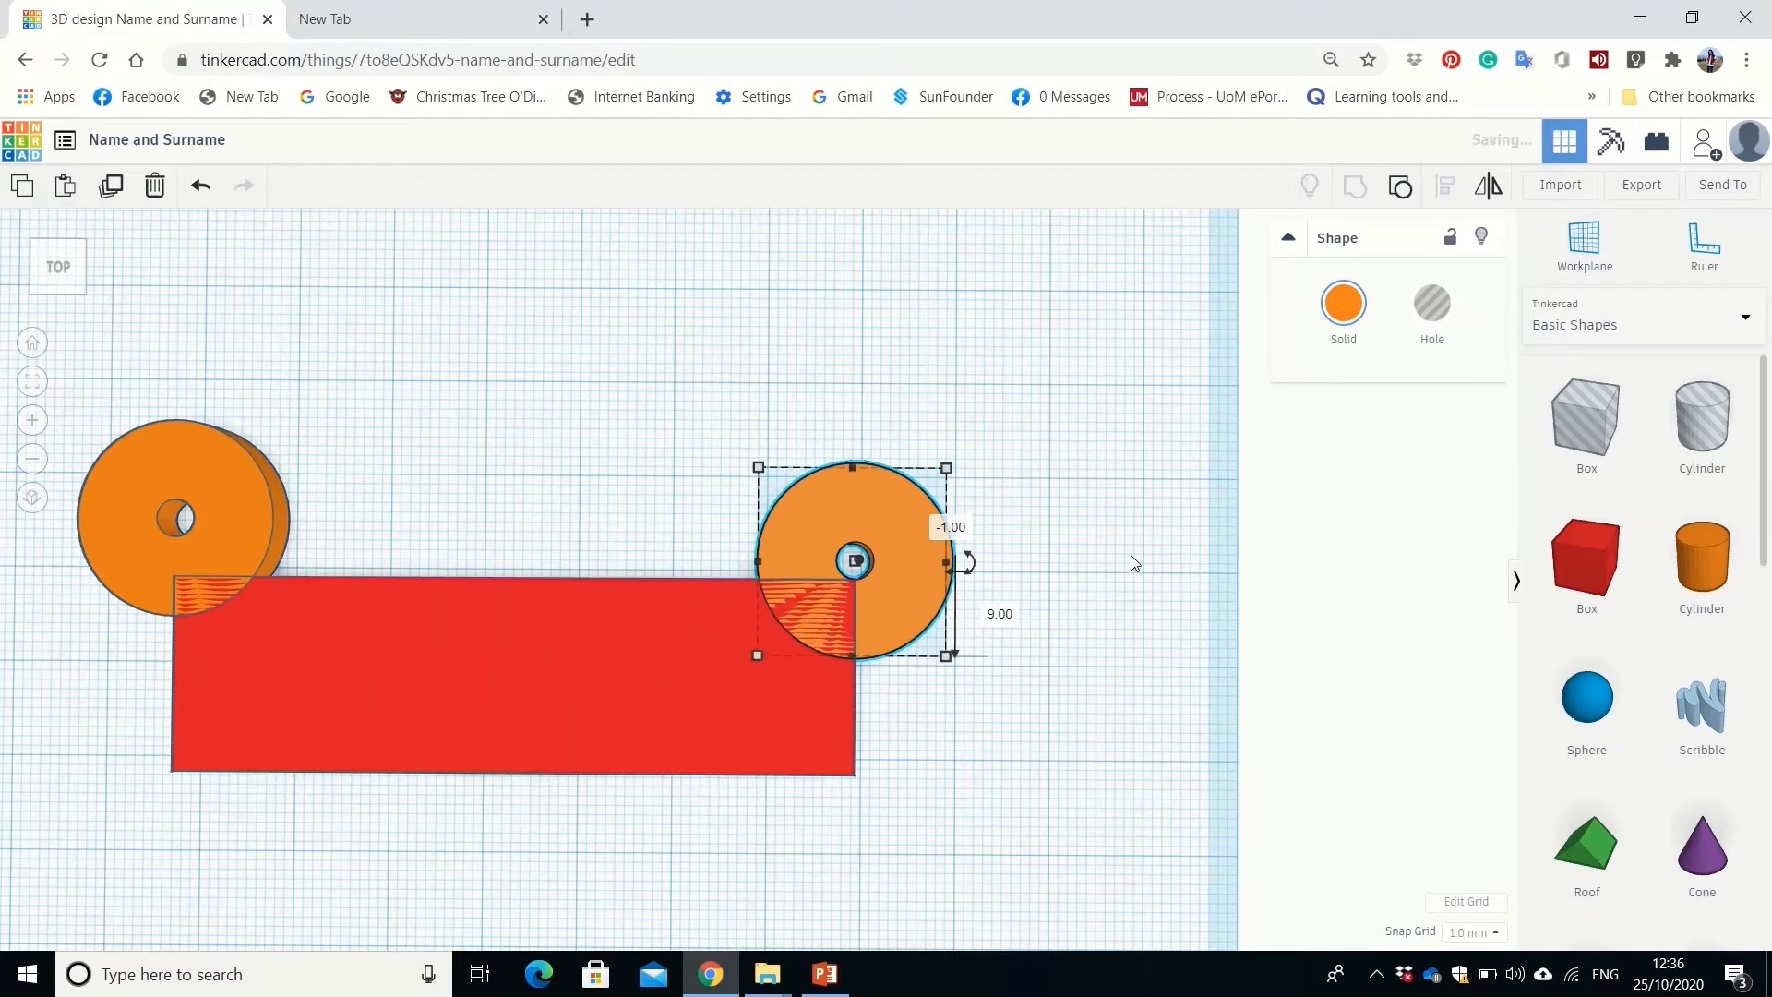
{"action": "left_click", "coordinate": [1134, 566]}
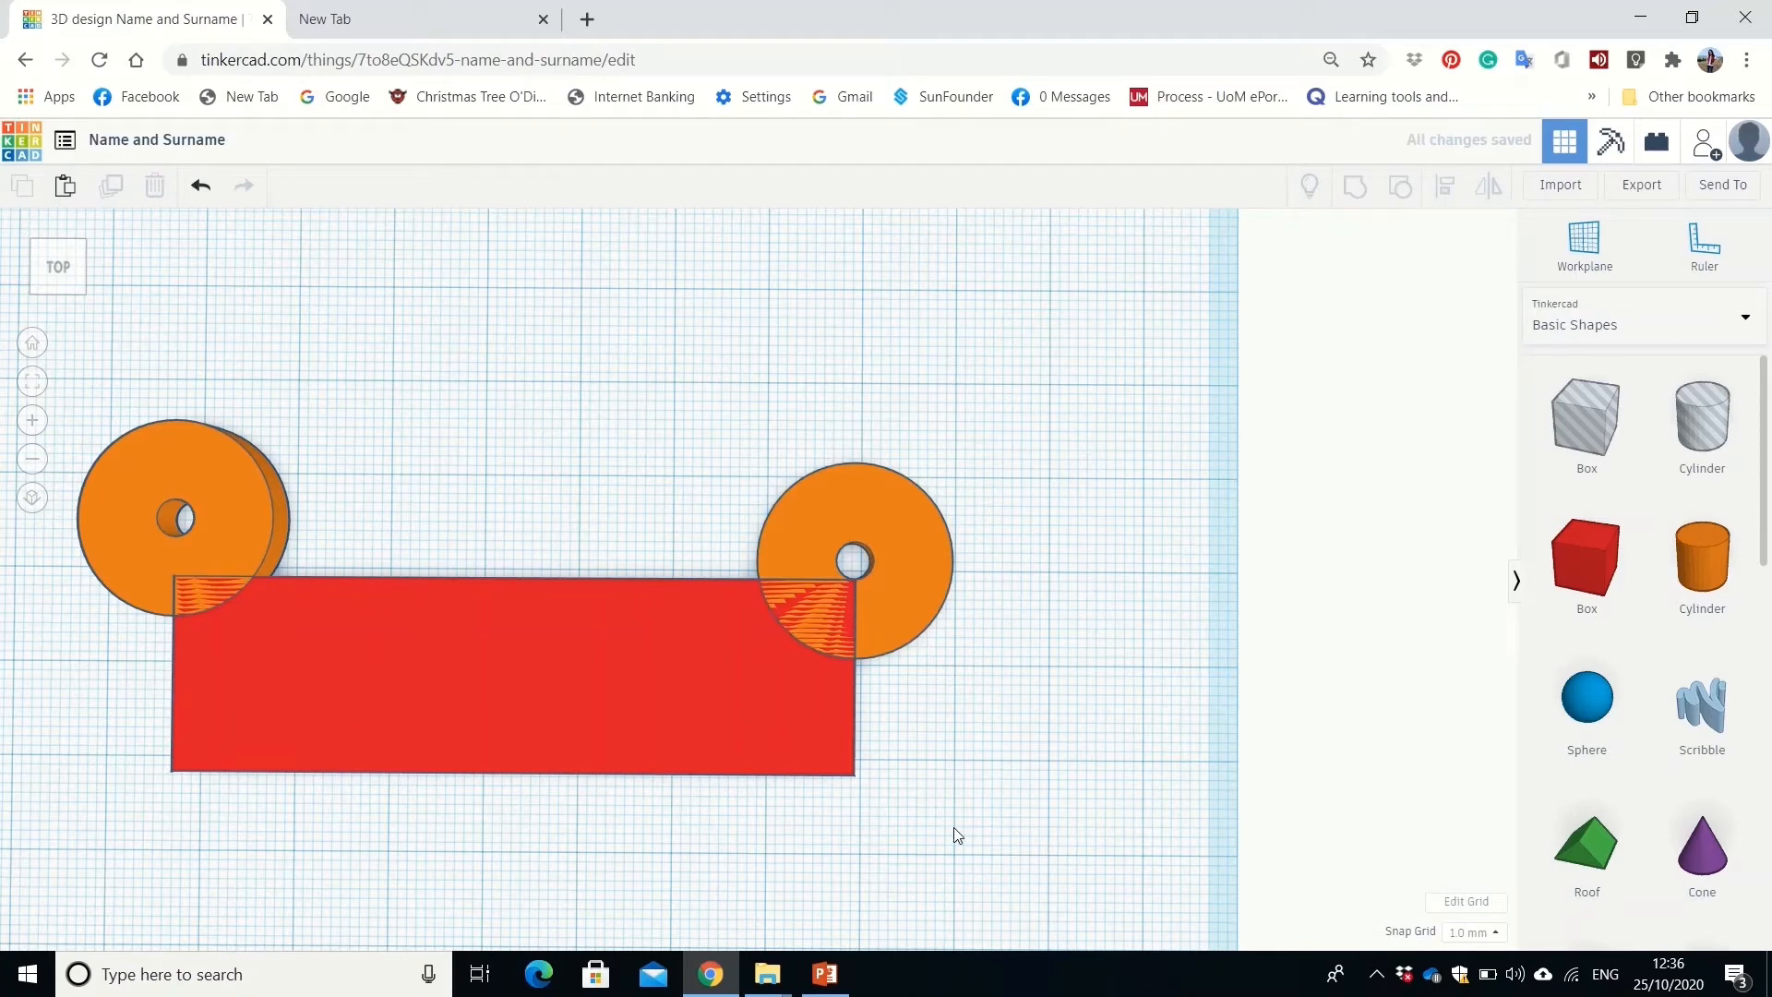
Align the red plate and both orange discs on their centres across the plate's width.
{"action": "middle_click_drag", "start_coordinate": [1001, 818], "coordinate": [1406, 791]}
{"action": "left_click_drag", "start_coordinate": [1263, 837], "coordinate": [225, 316]}
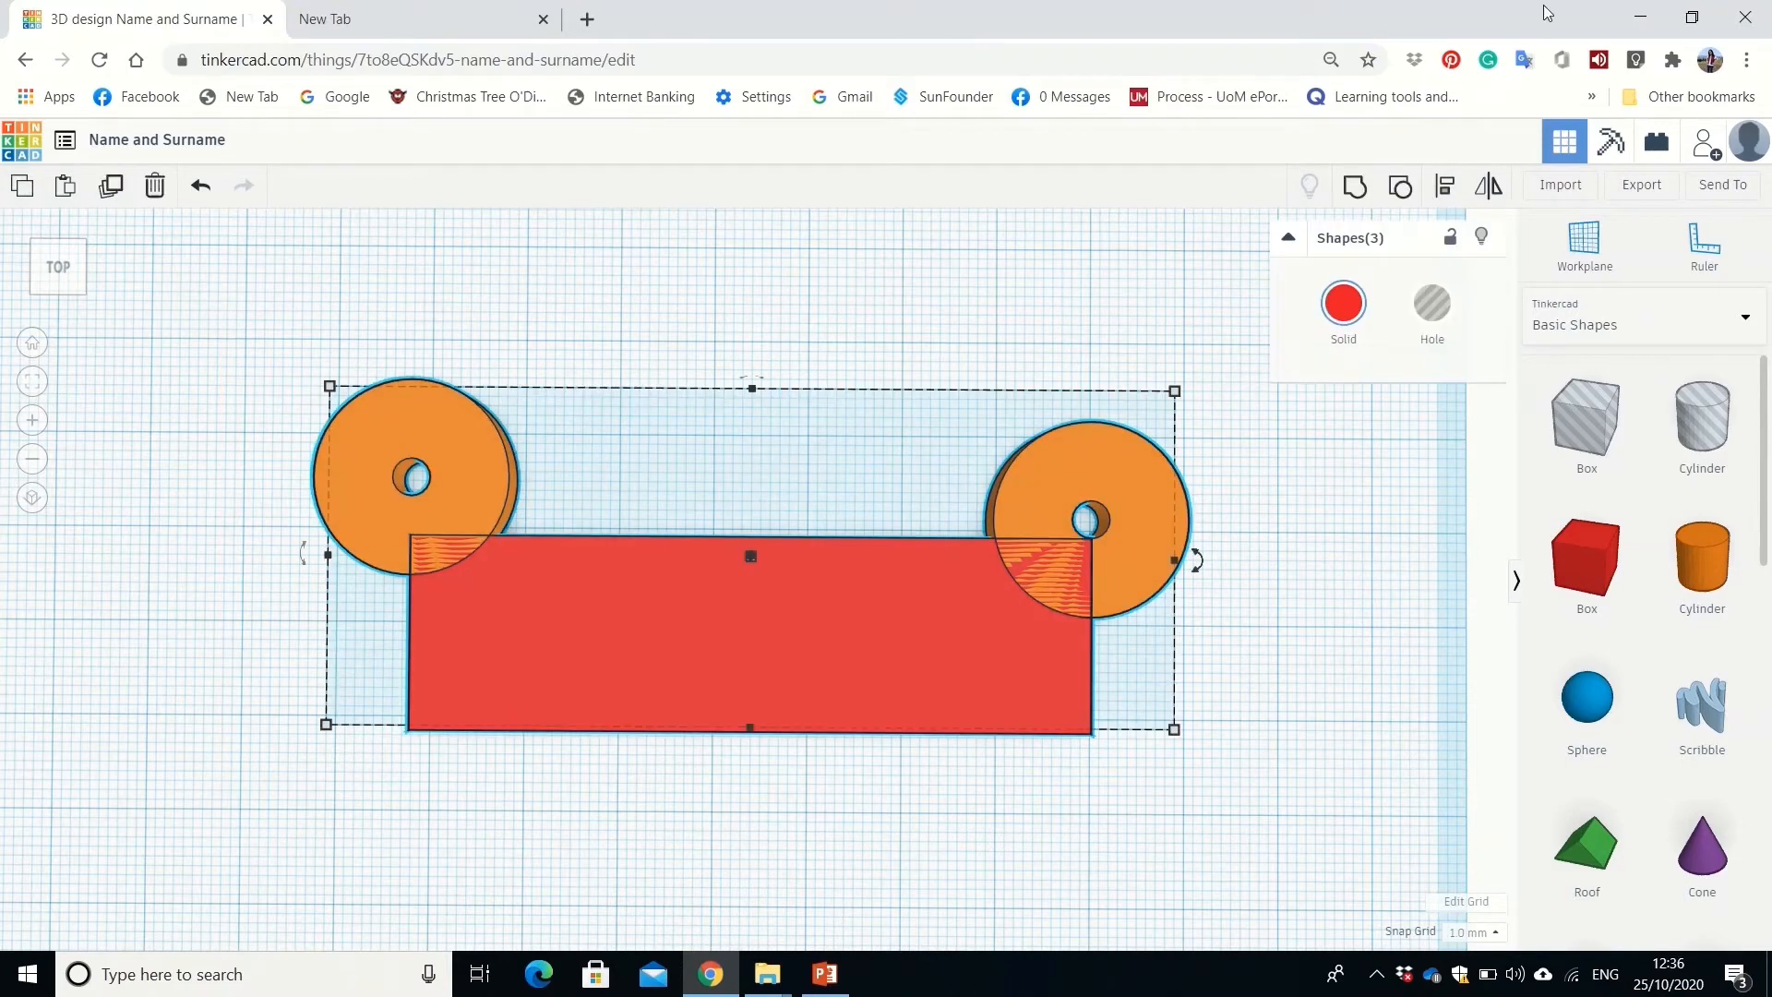
{"action": "left_click", "coordinate": [1446, 188]}
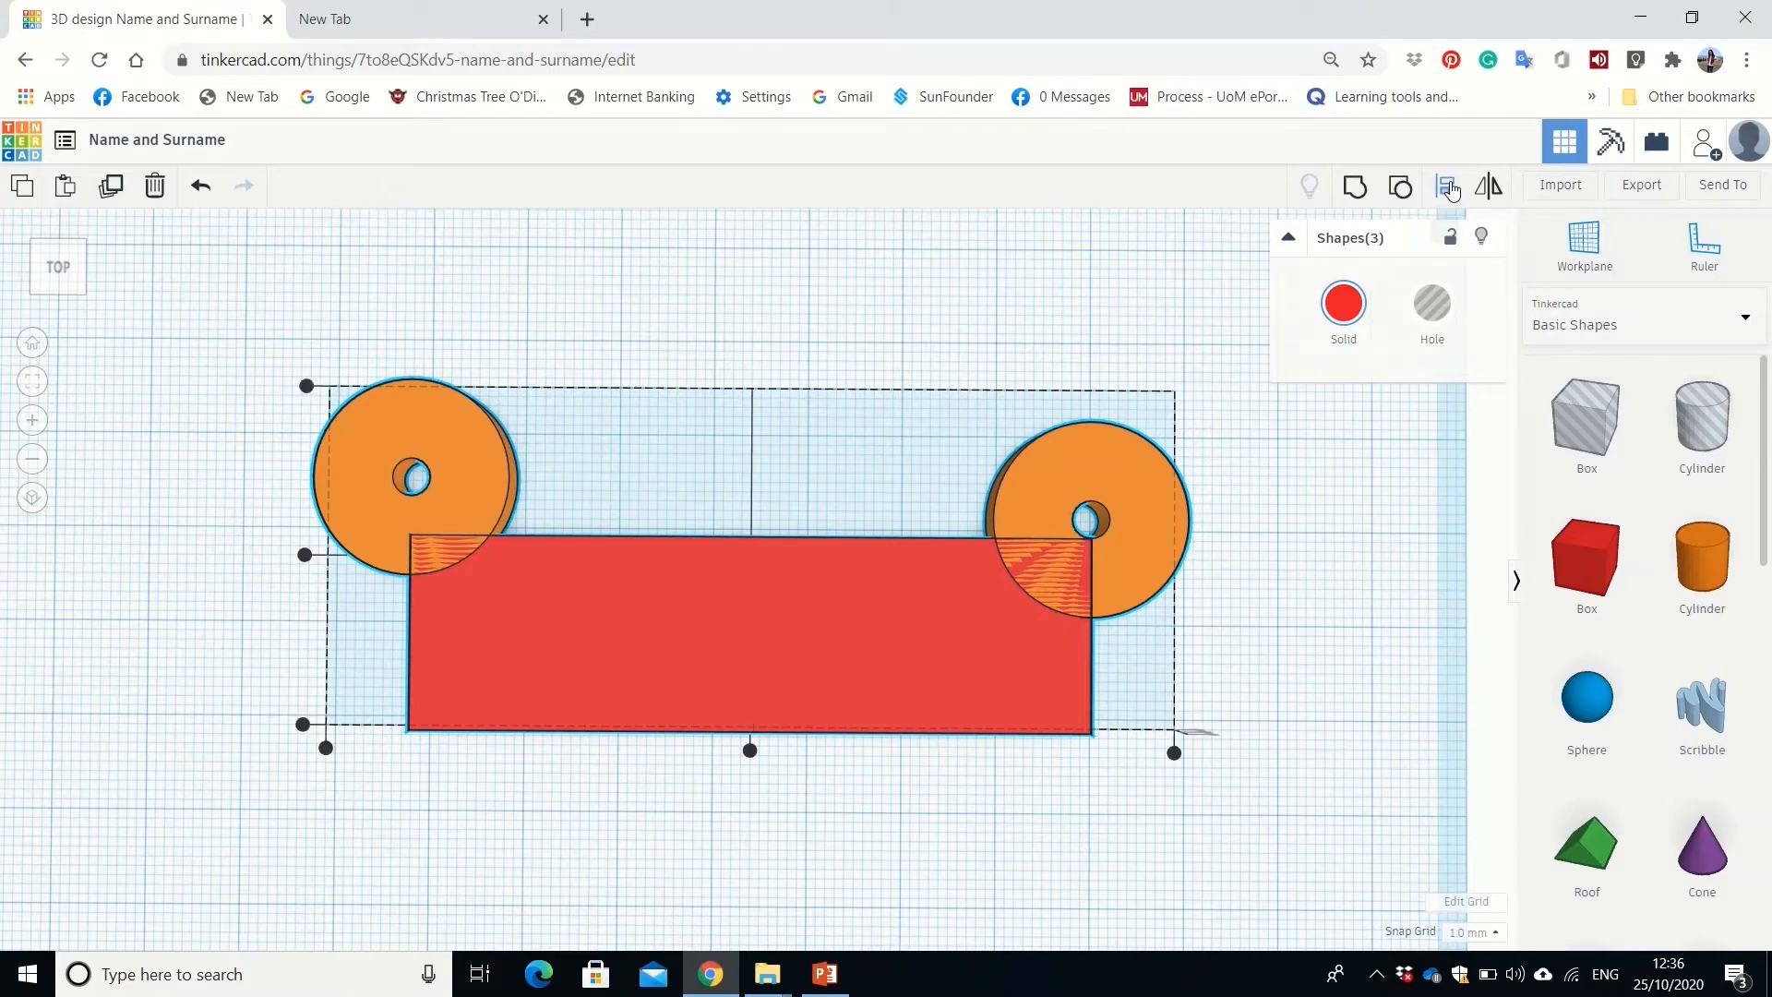
{"action": "left_click", "coordinate": [306, 556]}
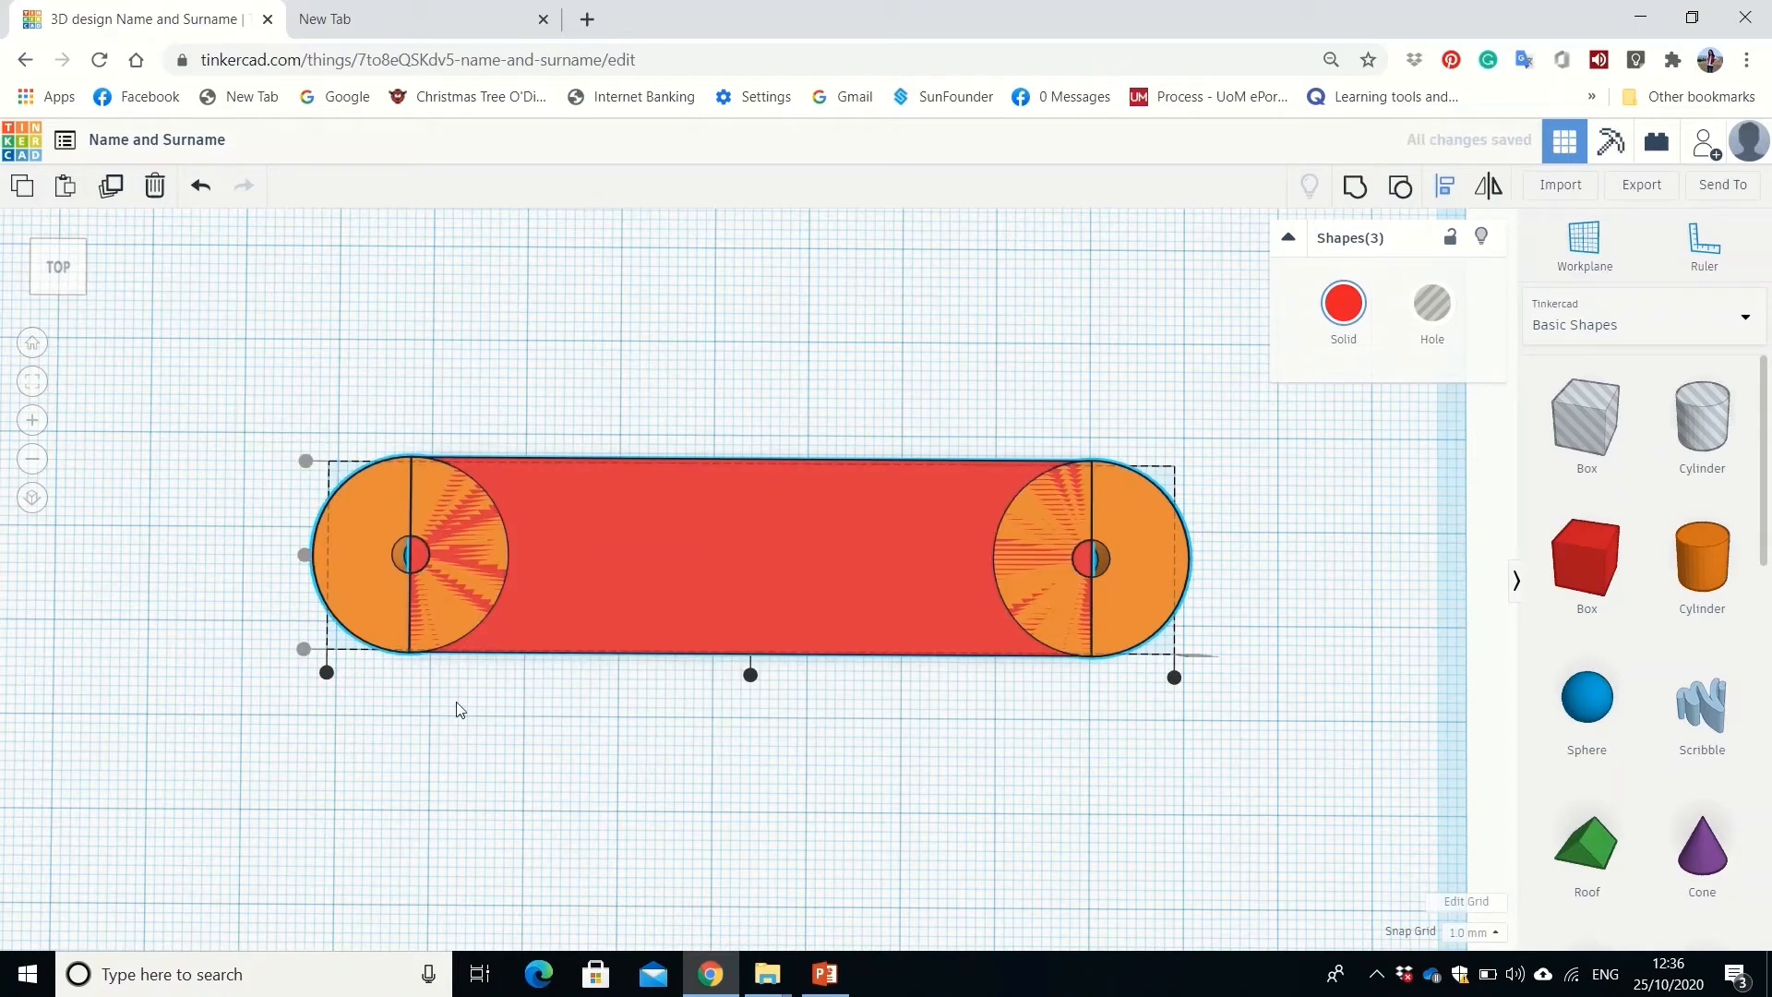
{"action": "left_click", "coordinate": [663, 774]}
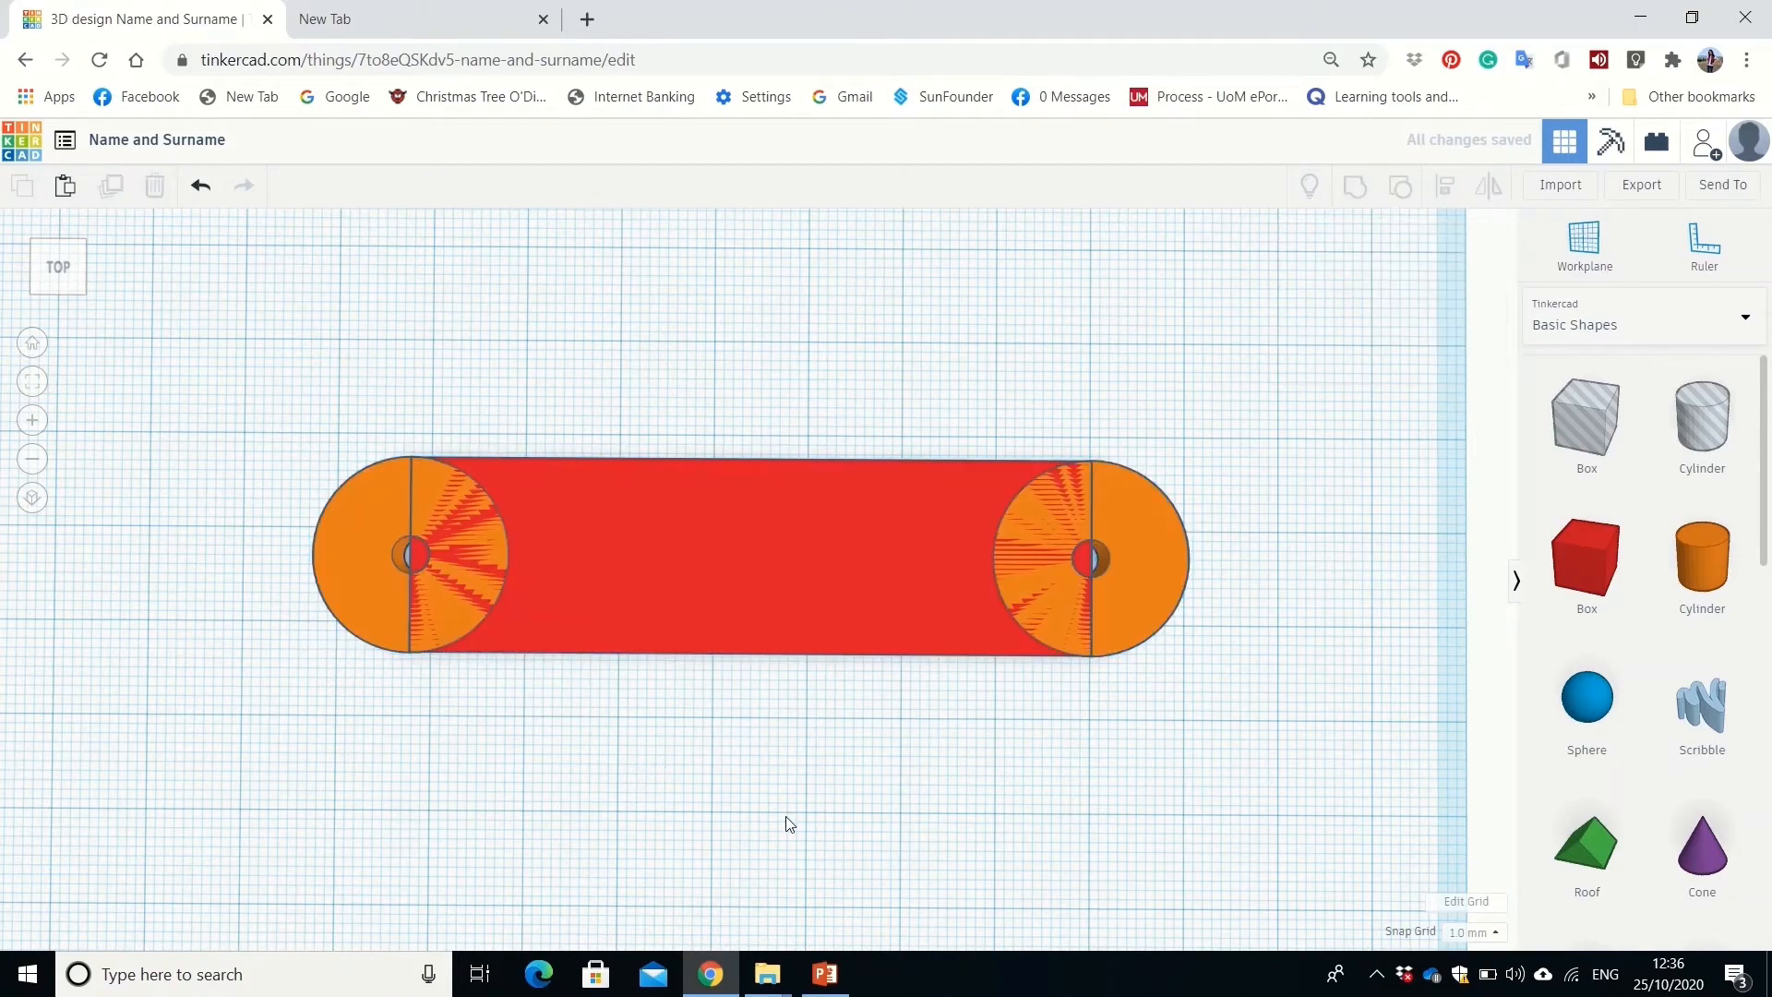
Ungroup the left and right orange discs to separate each one from its hole cylinder.
{"action": "middle_click_drag", "start_coordinate": [539, 801], "coordinate": [878, 728]}
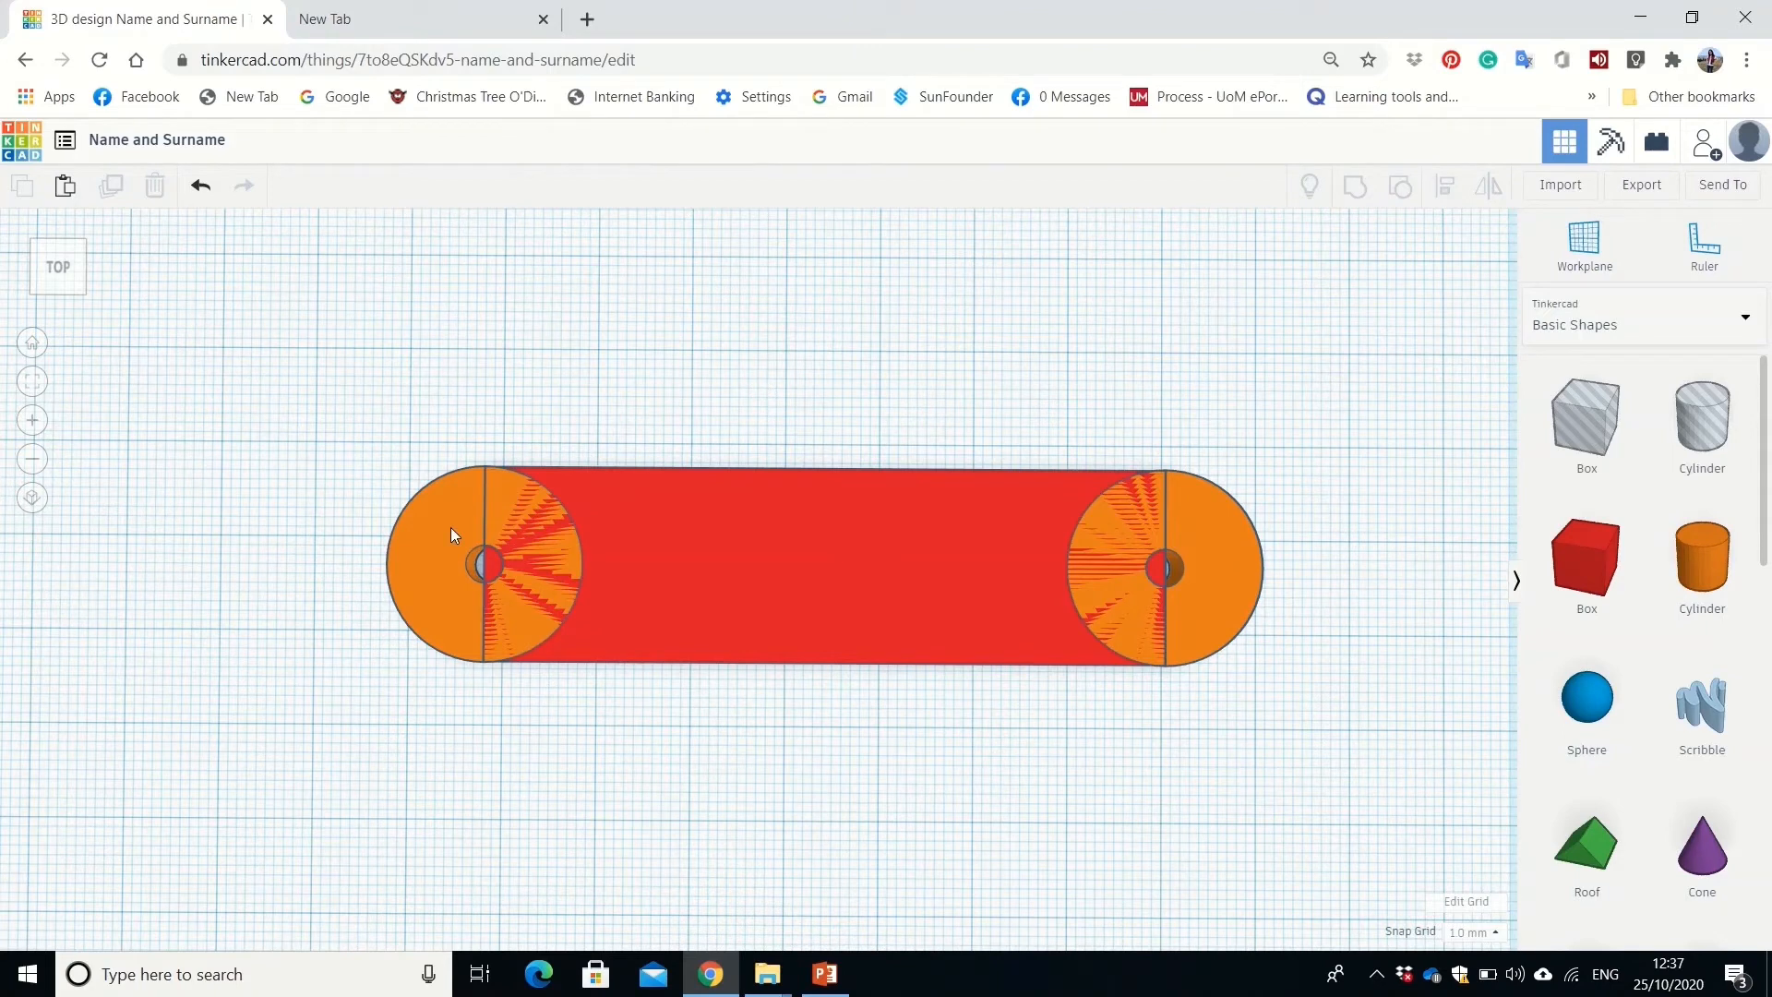
{"action": "left_click", "coordinate": [430, 544]}
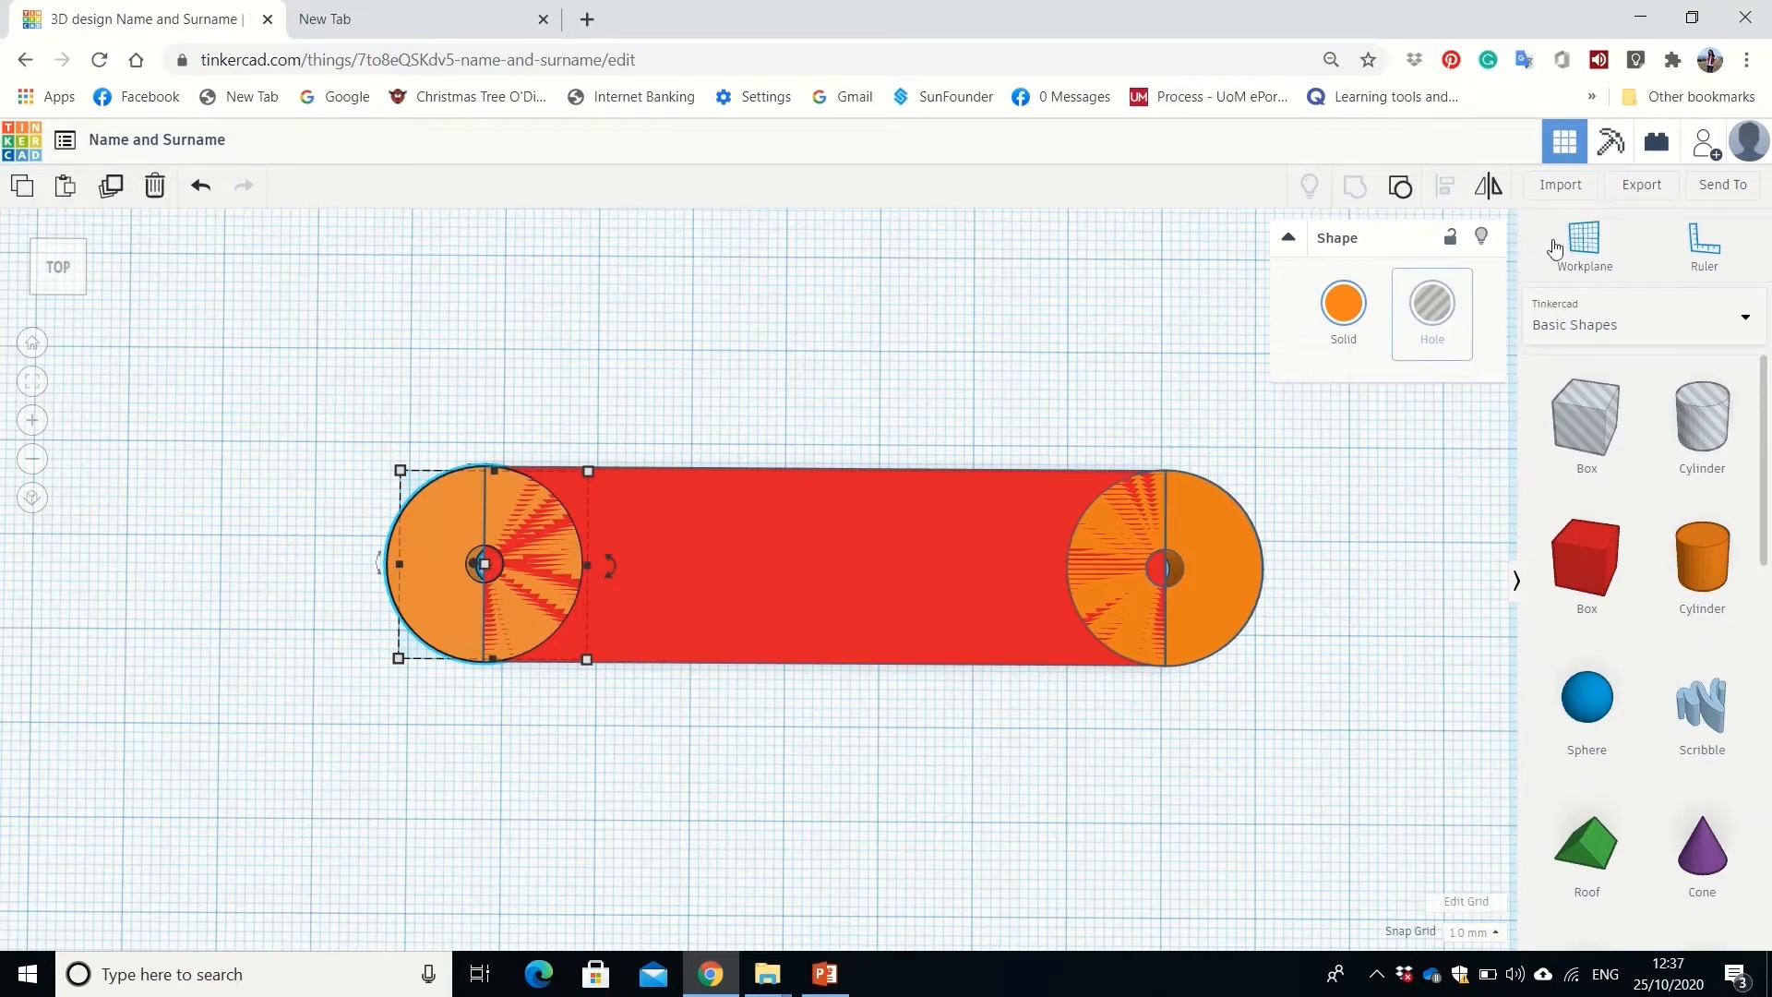
{"action": "left_click", "coordinate": [1395, 192]}
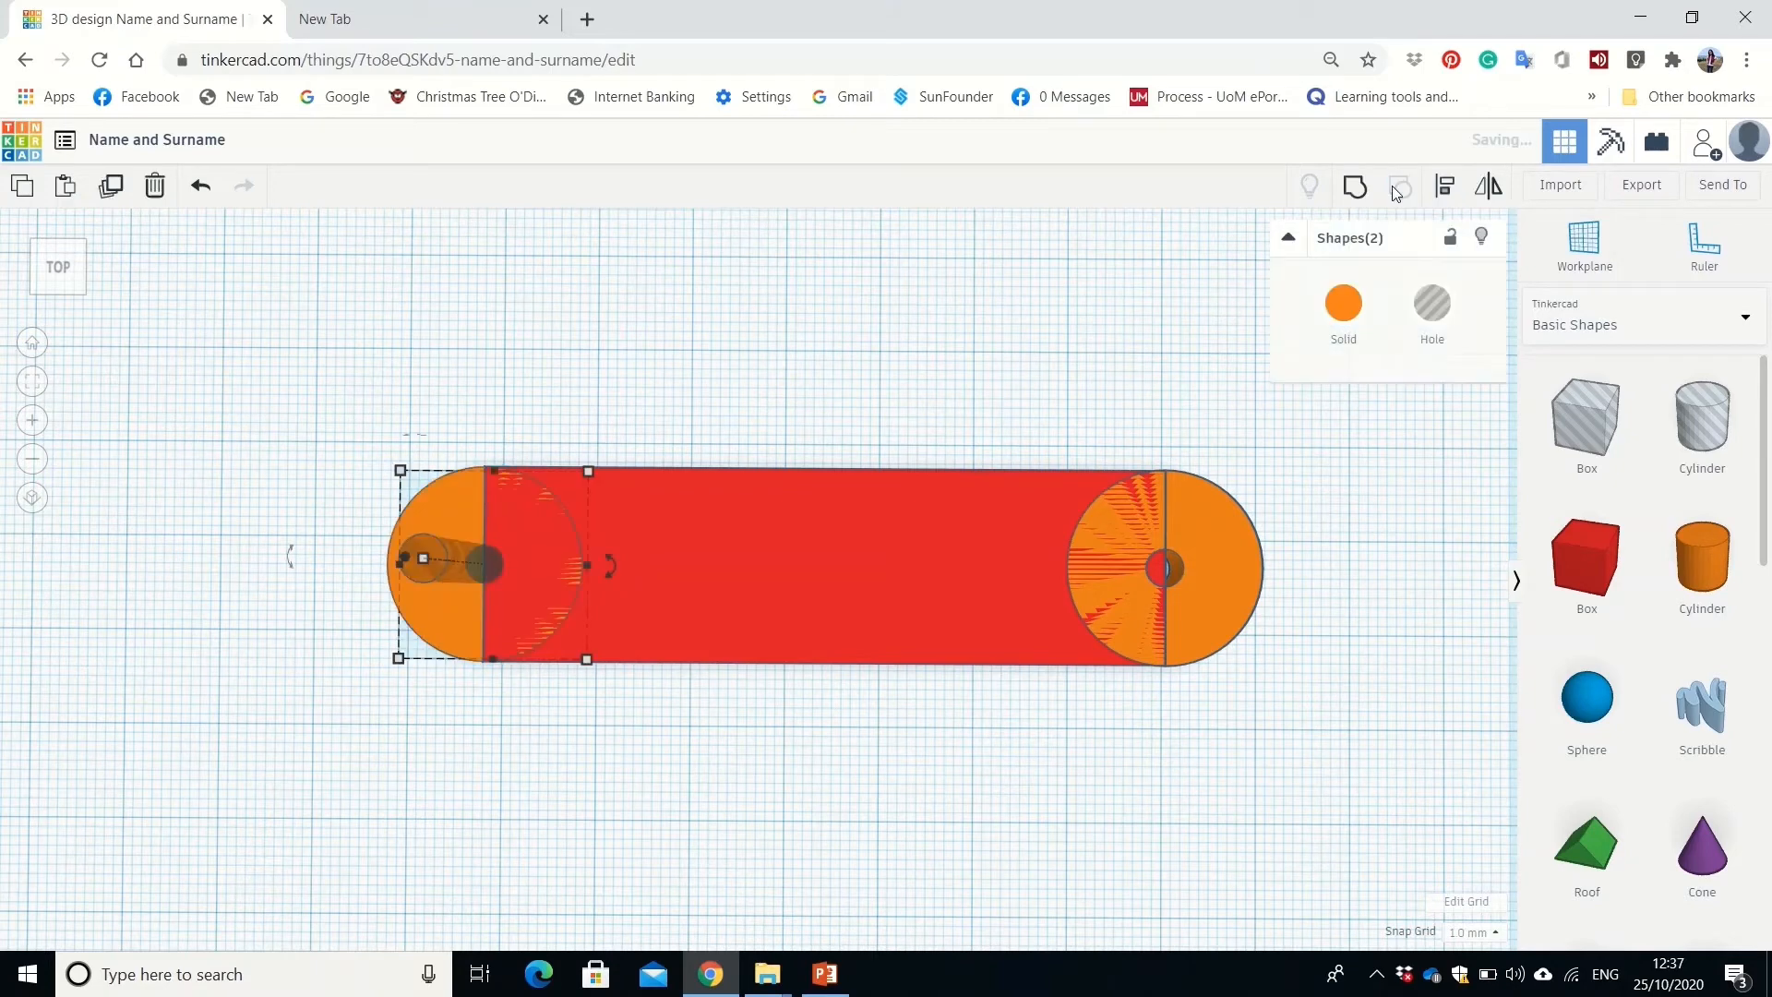
{"action": "left_click", "coordinate": [1126, 373]}
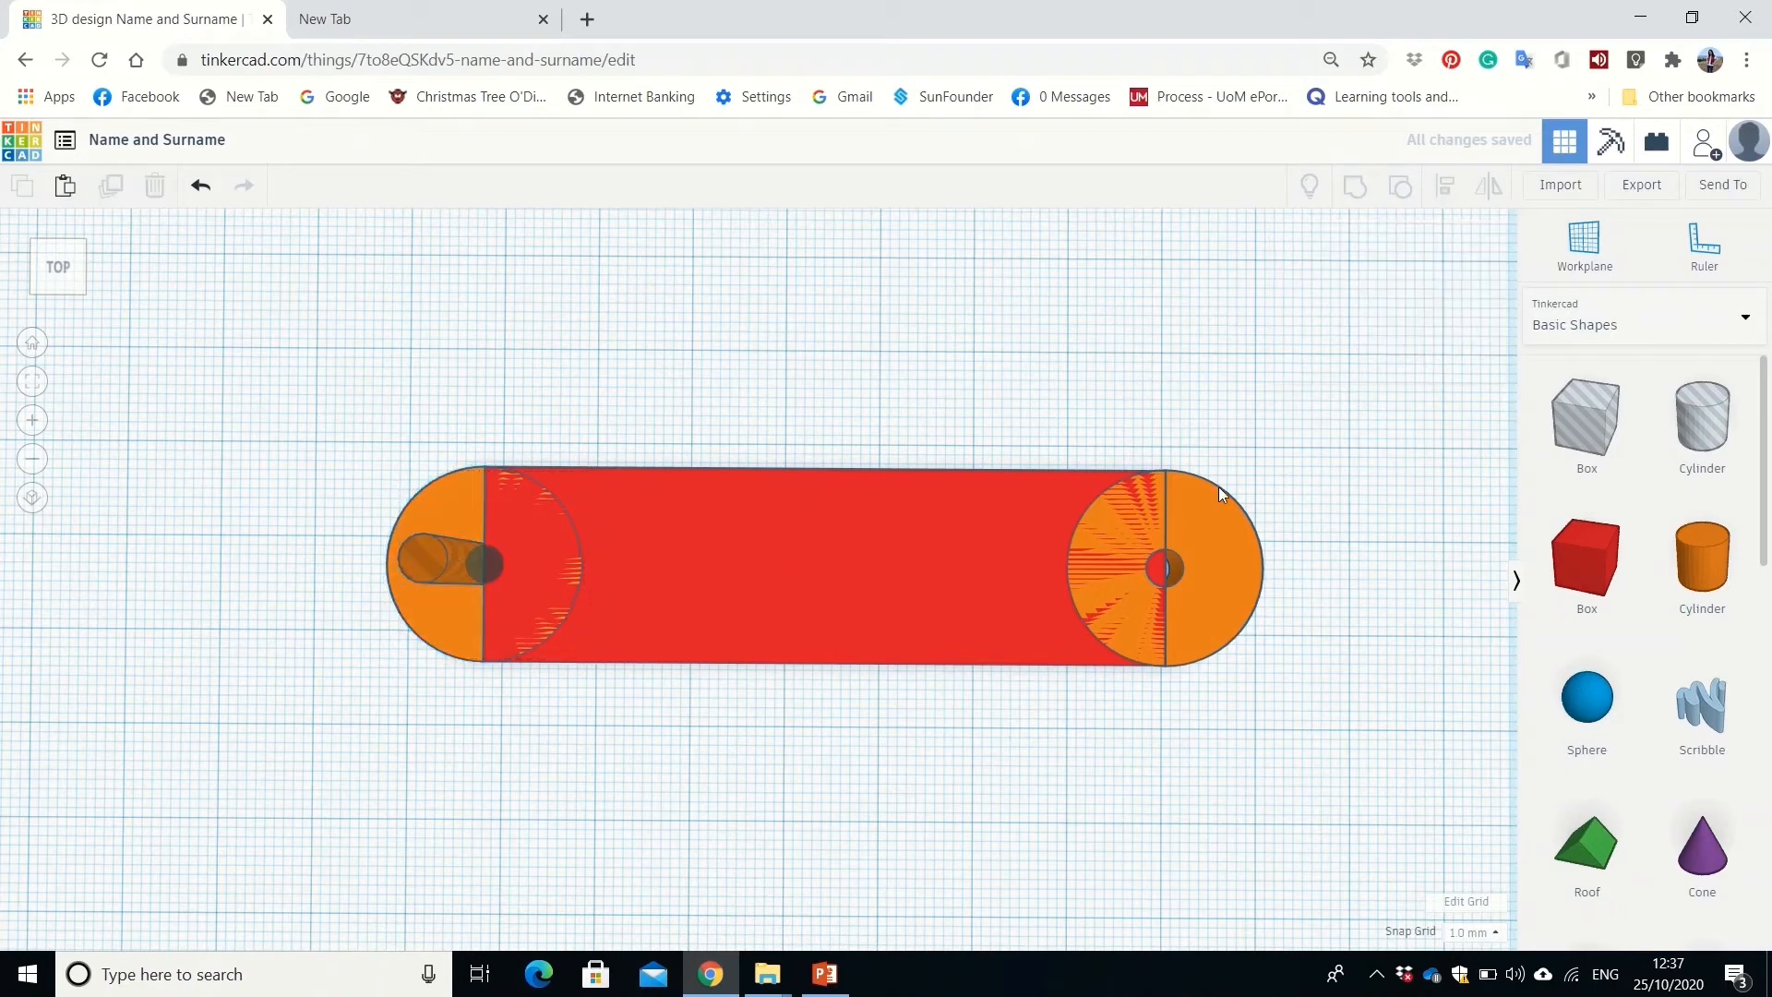
{"action": "left_click", "coordinate": [1203, 539]}
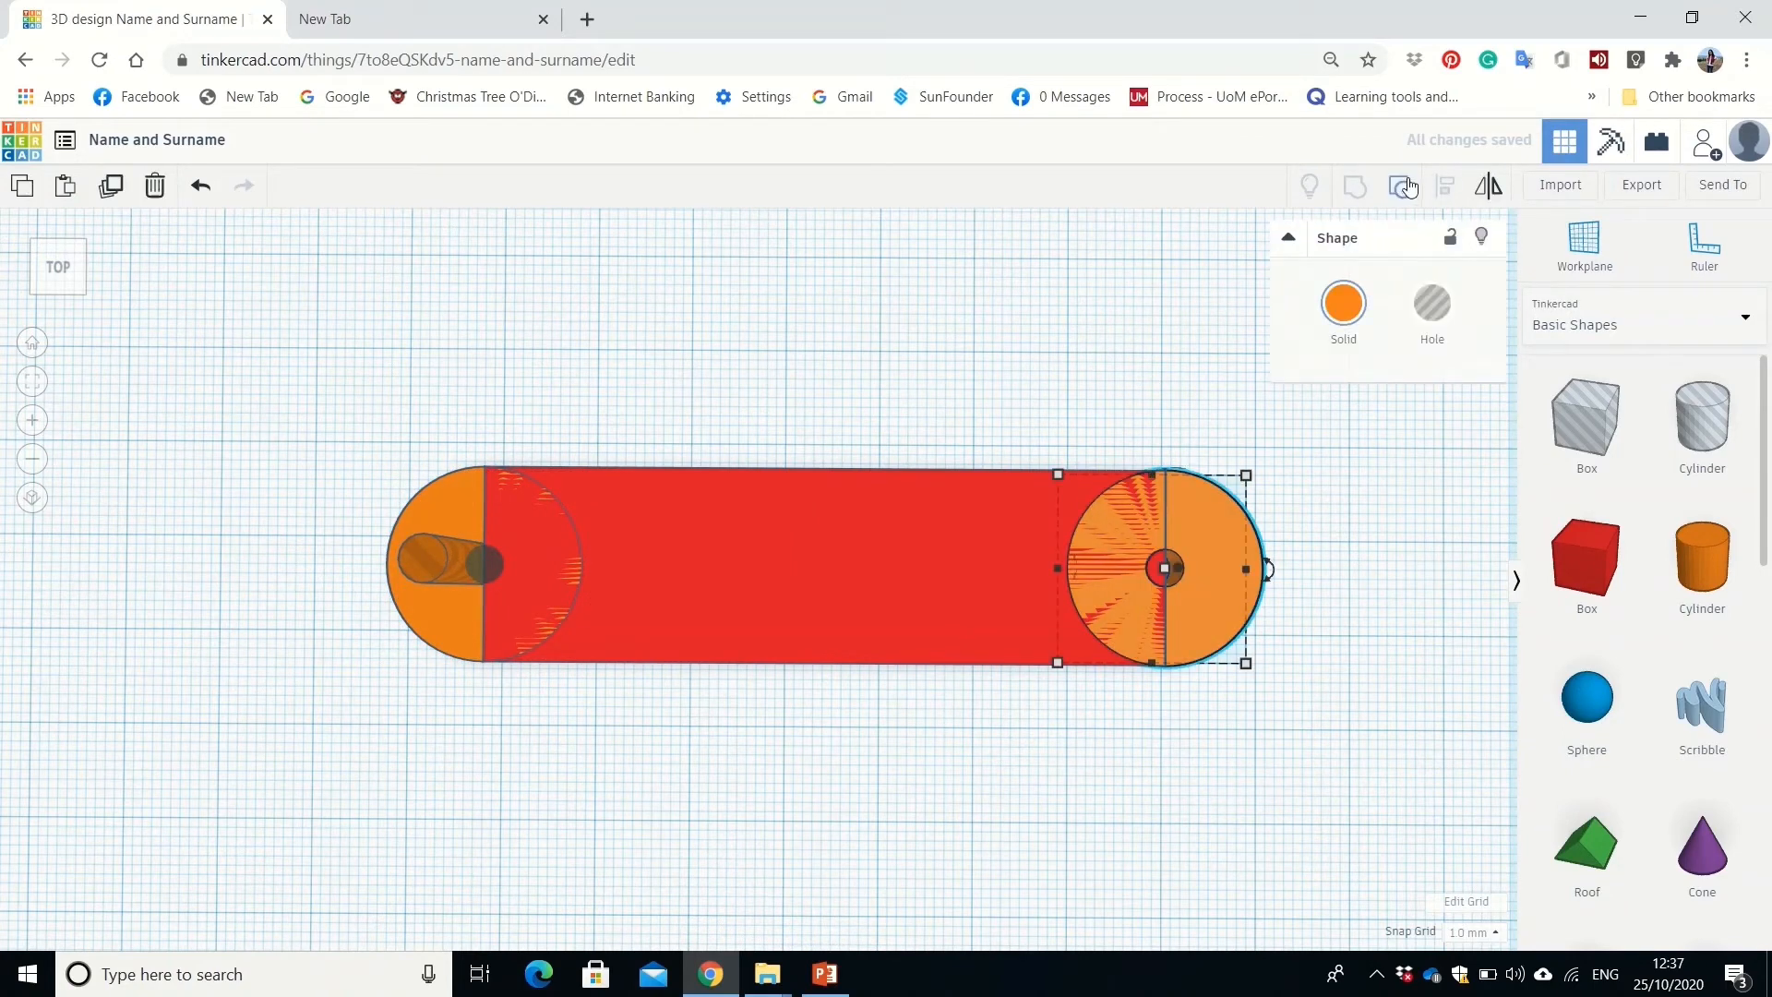
{"action": "left_click", "coordinate": [1402, 186]}
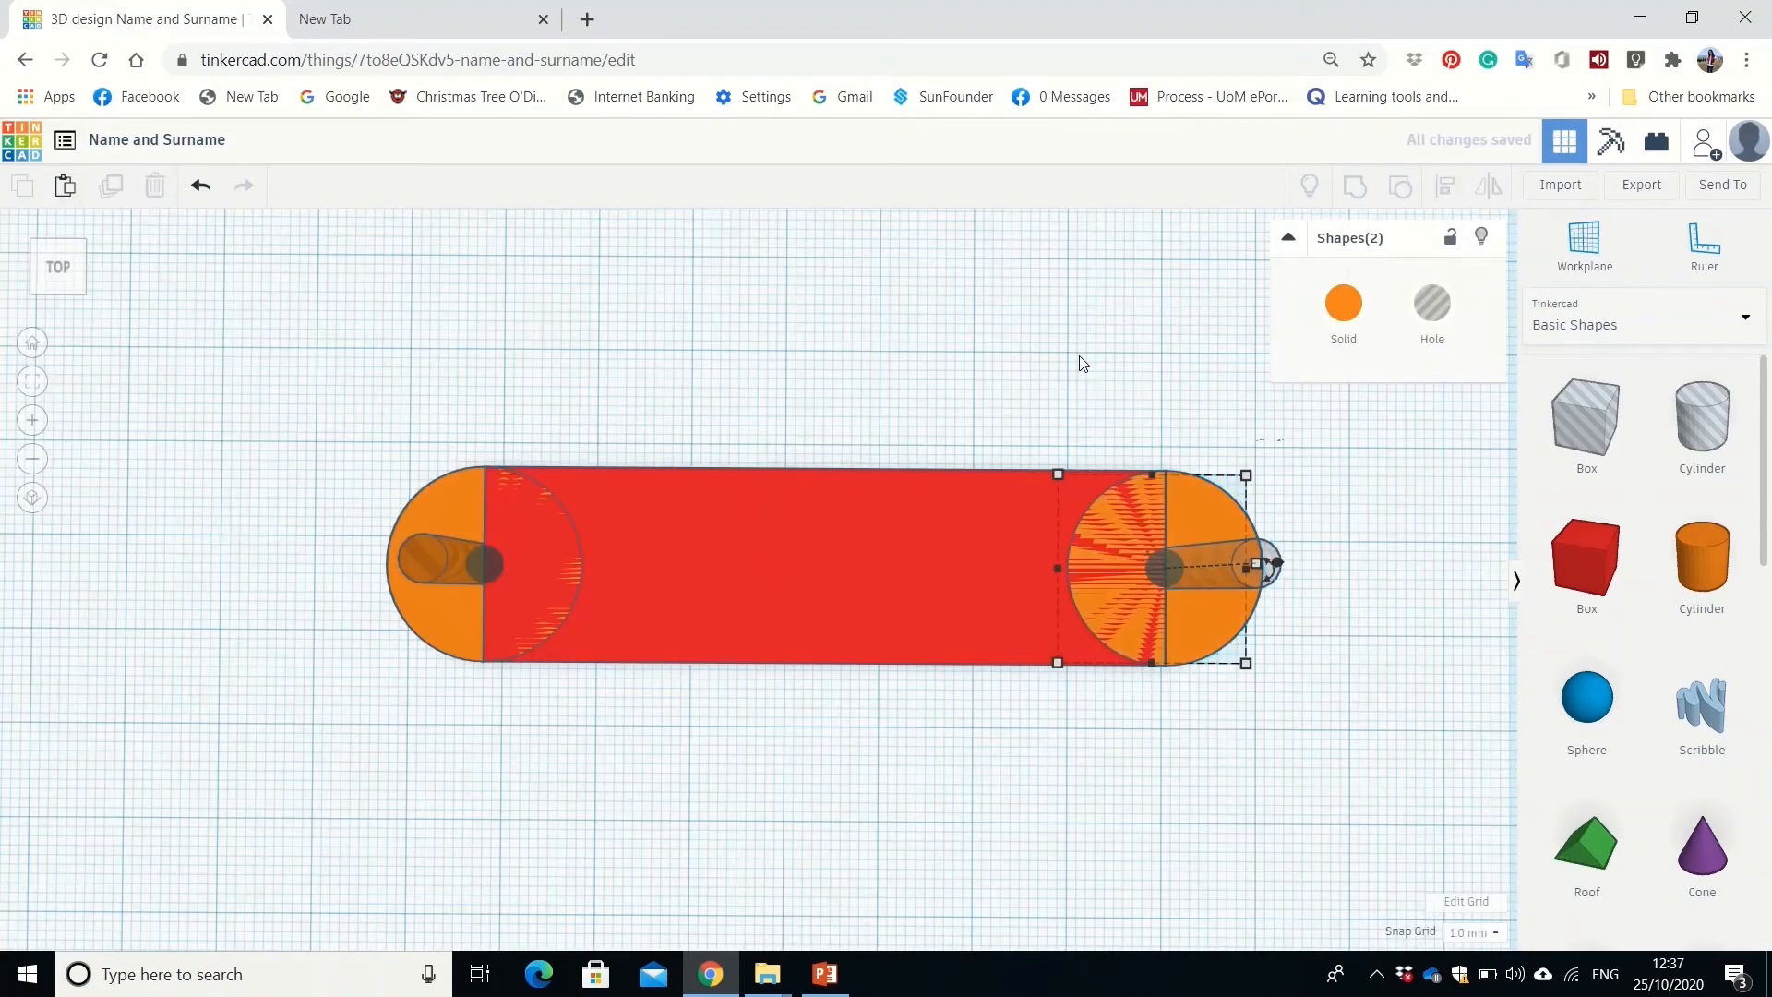
{"action": "left_click", "coordinate": [1078, 356]}
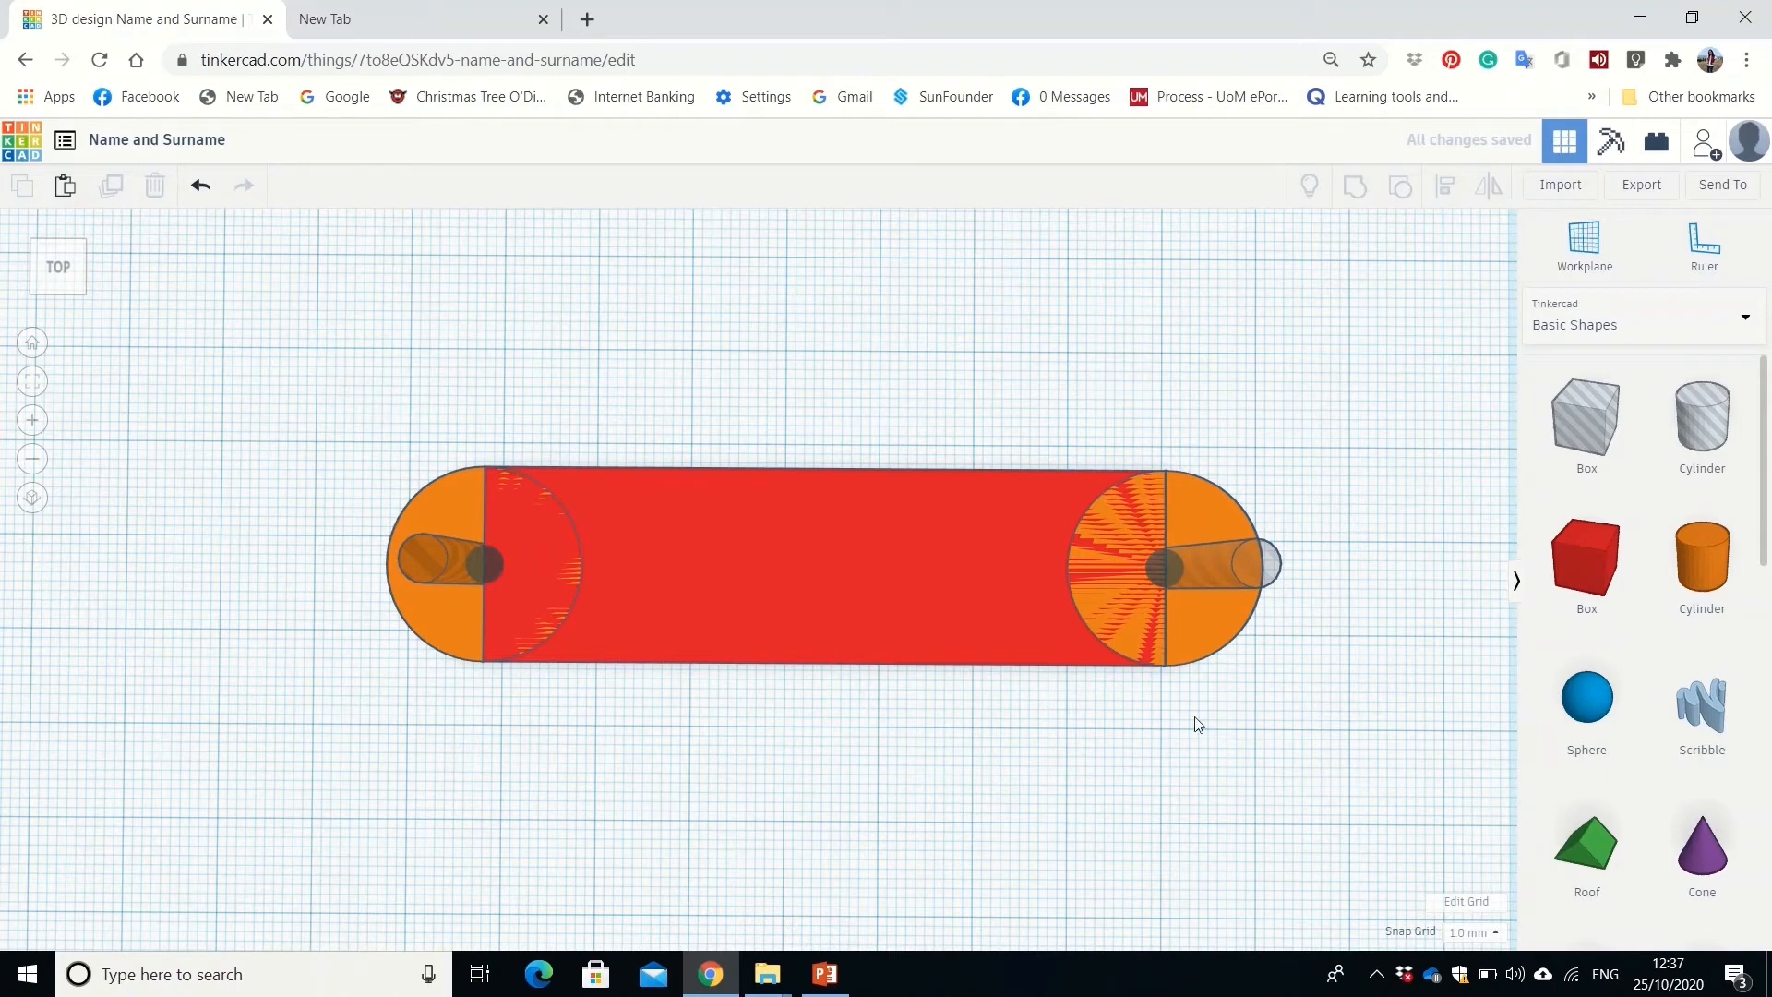
Group only the red plate and the two orange discs into one rounded solid, leaving out the hole cylinders.
{"action": "left_click_drag", "start_coordinate": [1161, 690], "coordinate": [337, 624]}
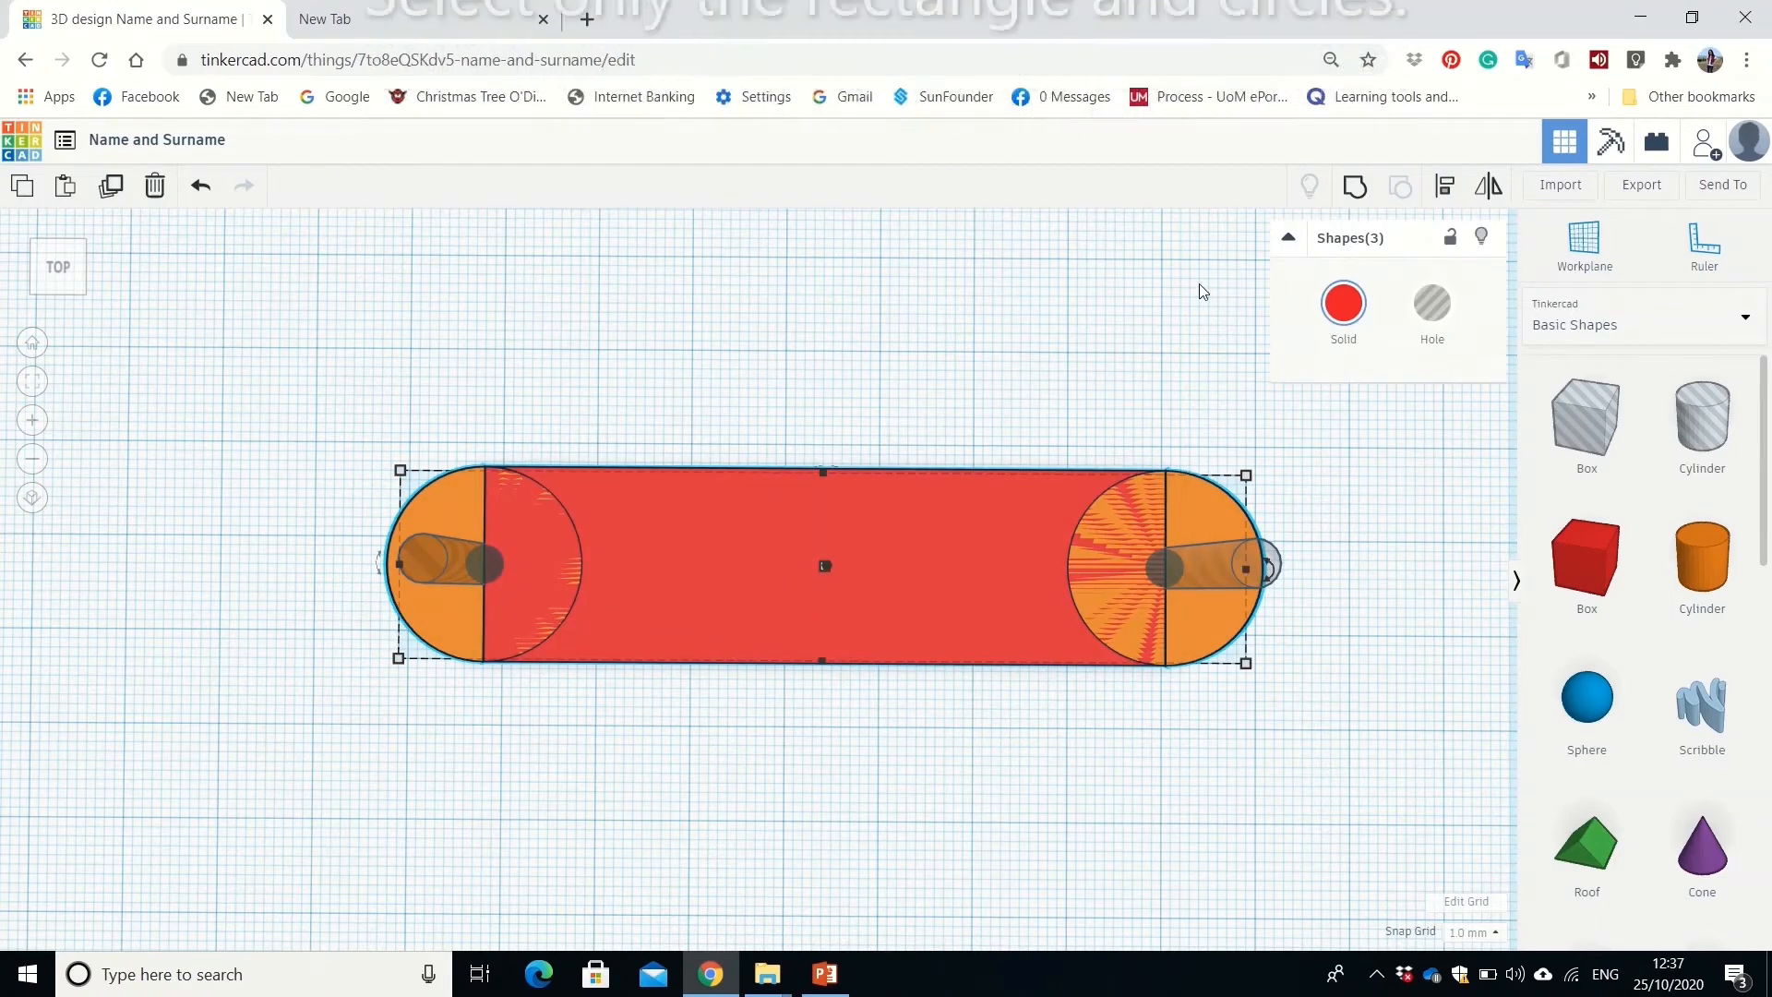
{"action": "left_click", "coordinate": [1357, 188]}
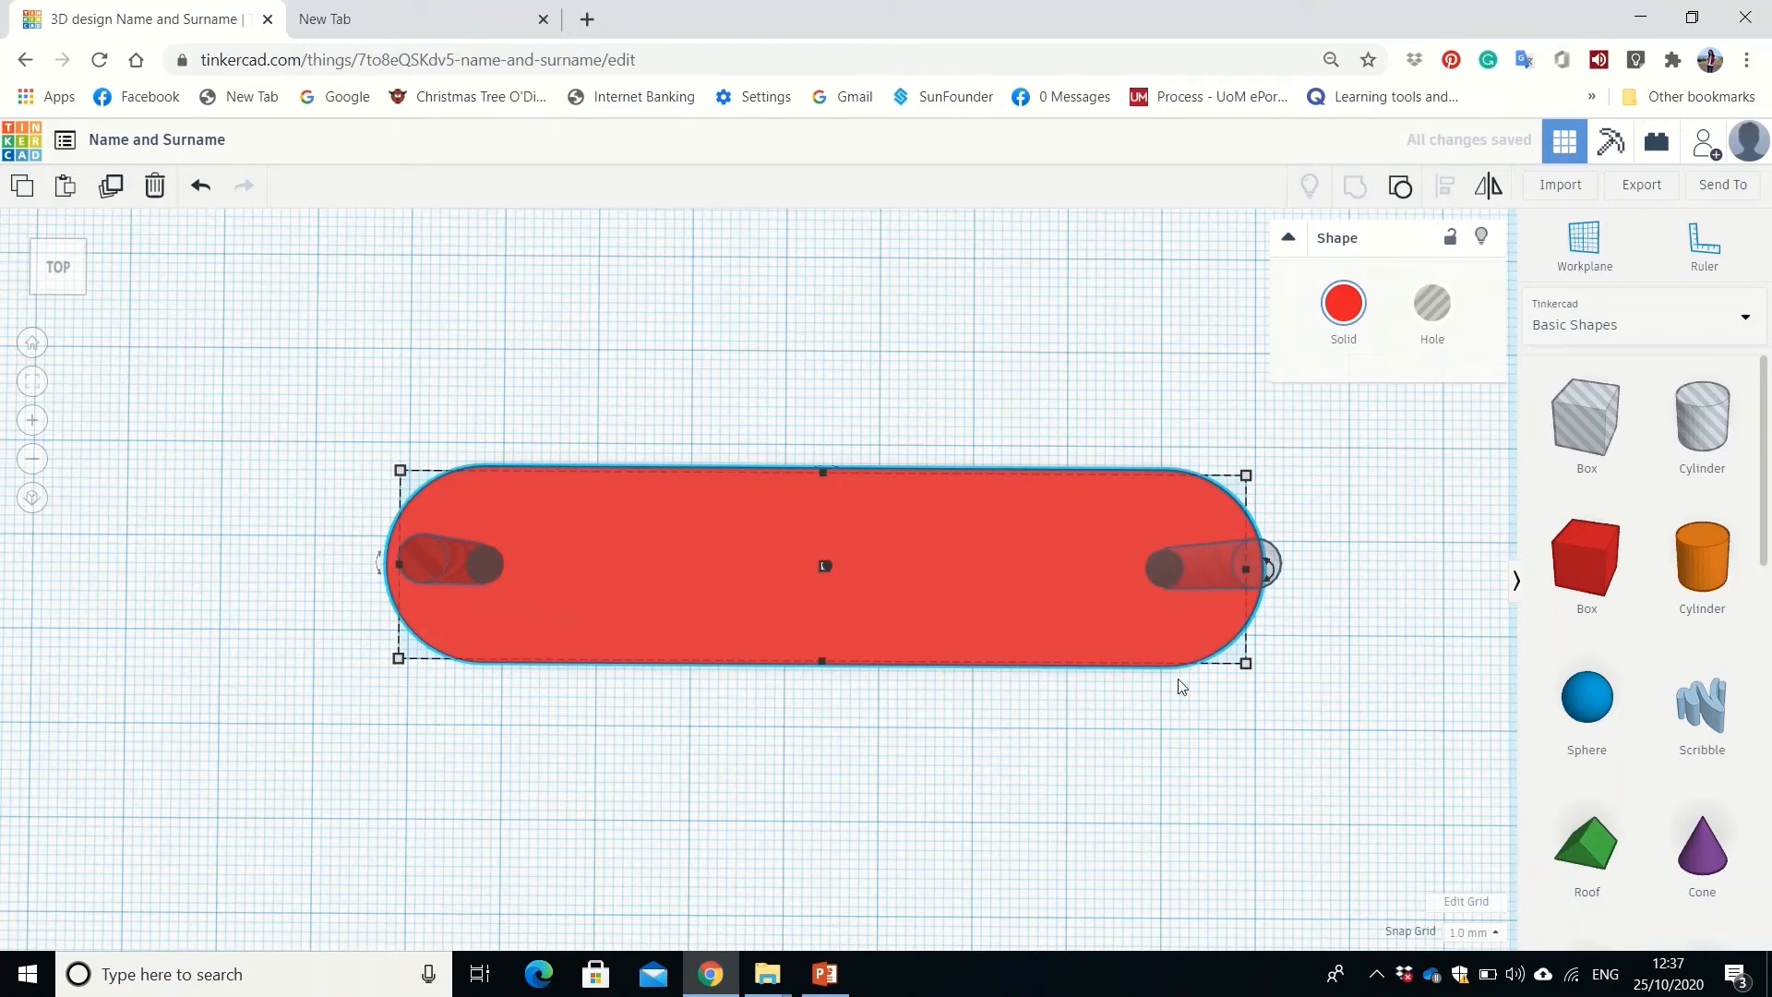
{"action": "left_click", "coordinate": [1302, 737]}
Group the rounded plate with both hole cylinders to cut a hole through each end.
{"action": "left_click_drag", "start_coordinate": [1304, 730], "coordinate": [319, 389]}
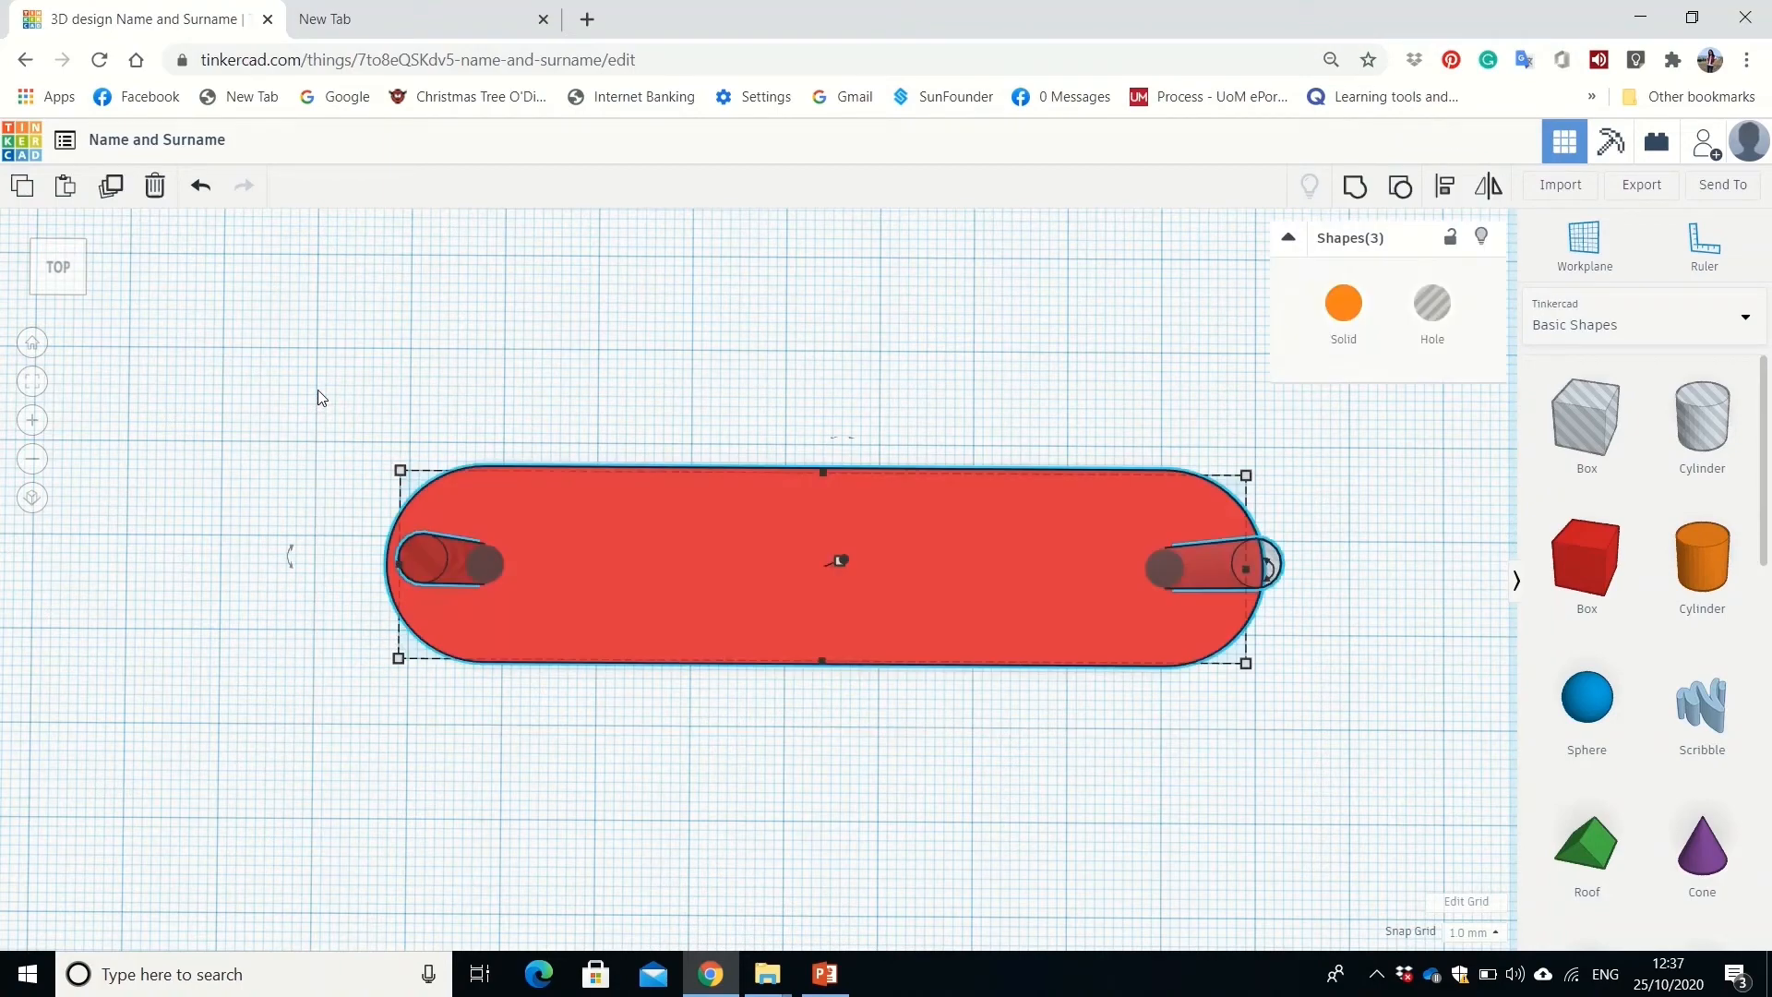
{"action": "left_click", "coordinate": [1360, 188]}
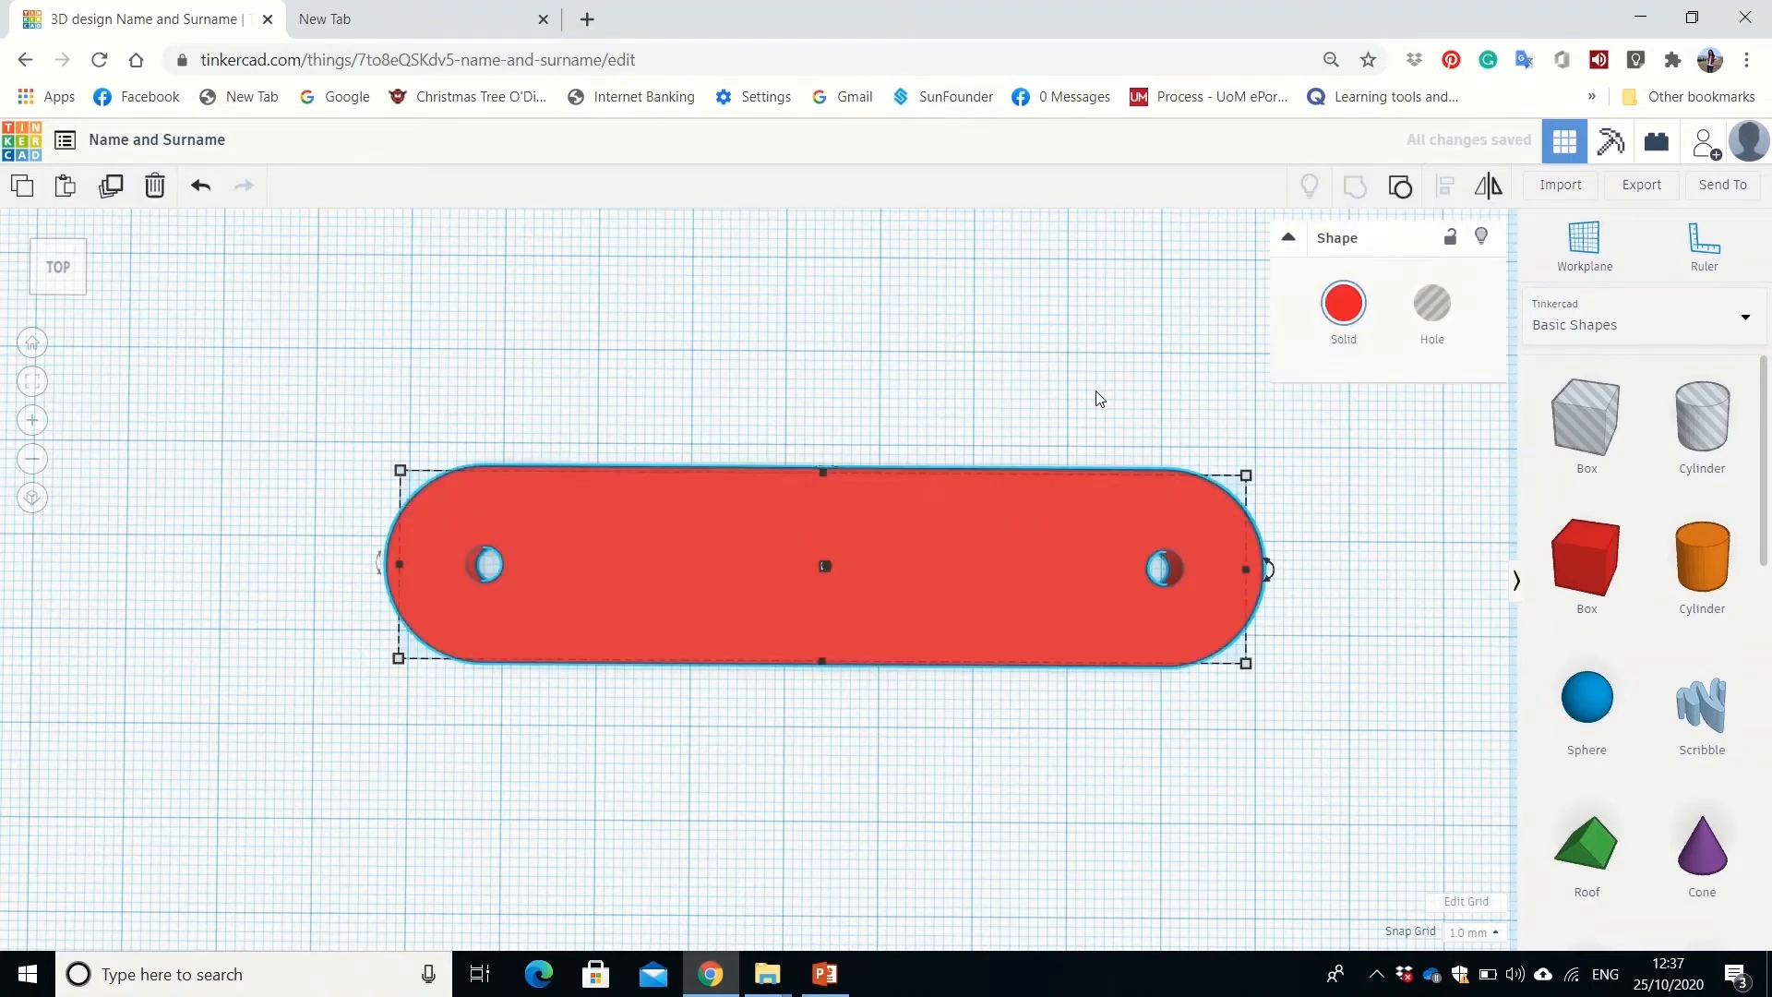
{"action": "left_click", "coordinate": [1010, 363]}
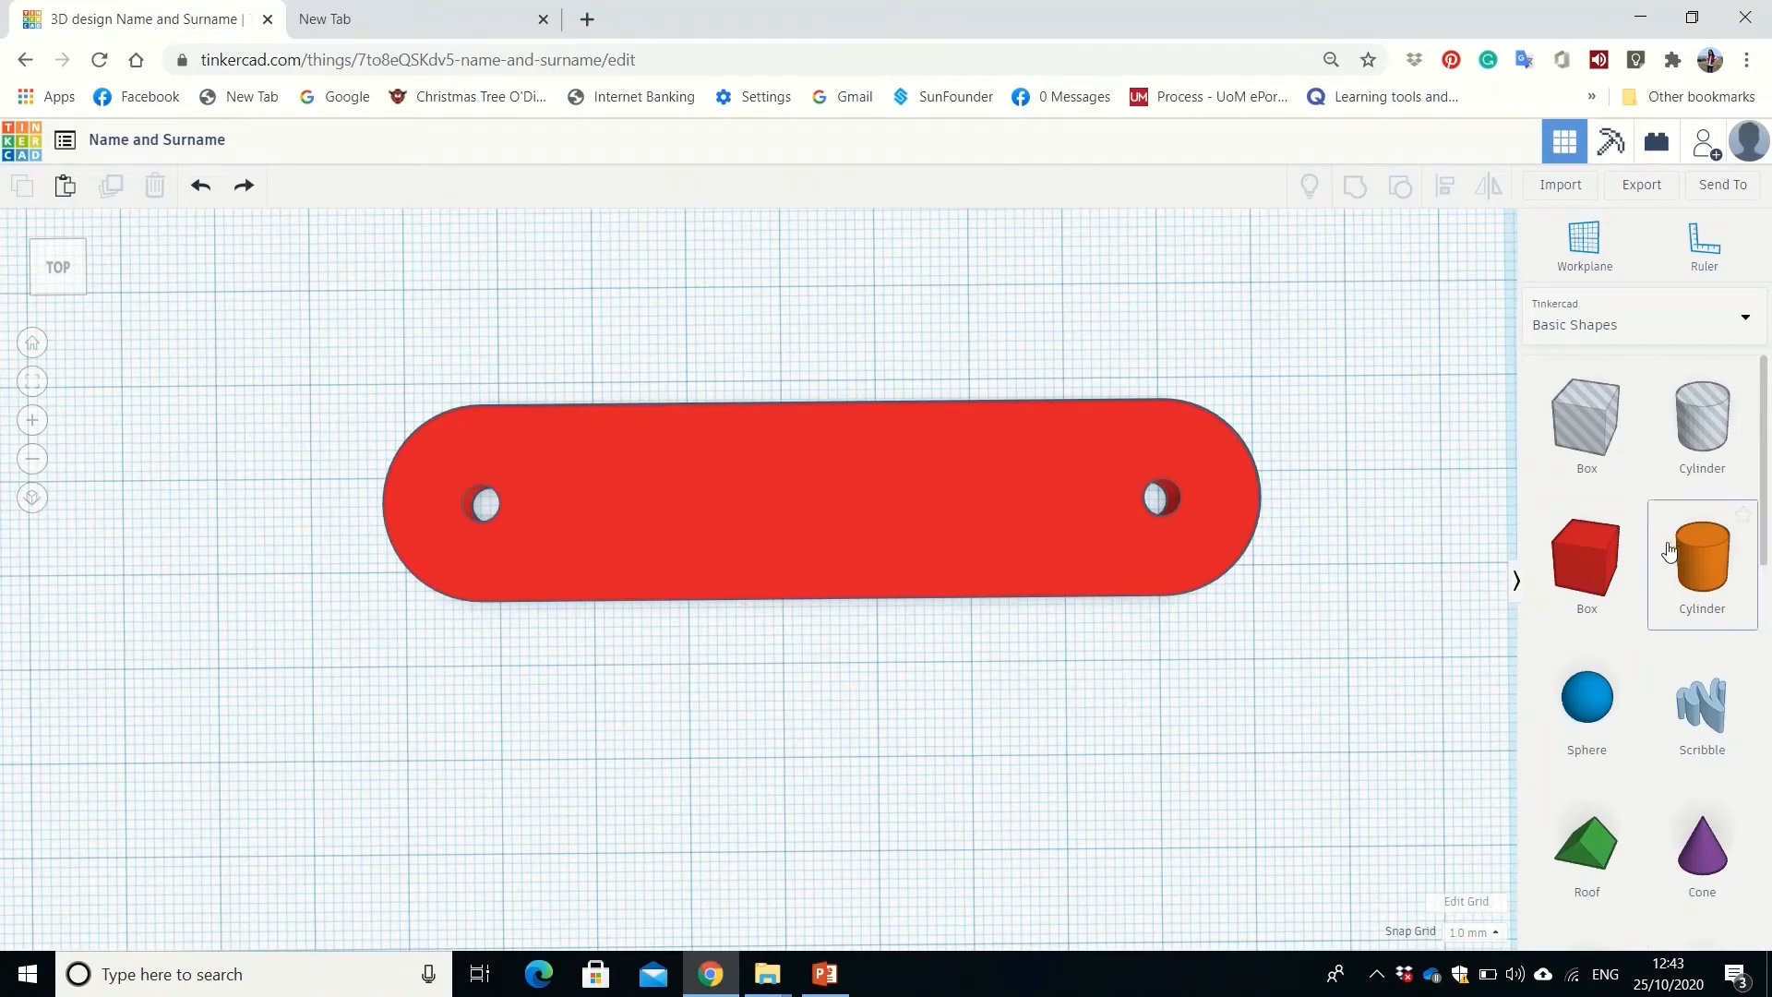
Add a Text shape in front of the plate and scale it down proportionally to about 17.7 mm by 4.7 mm.
{"action": "scroll", "coordinate": [1669, 551], "scroll_direction": "down", "scroll_amount": 4}
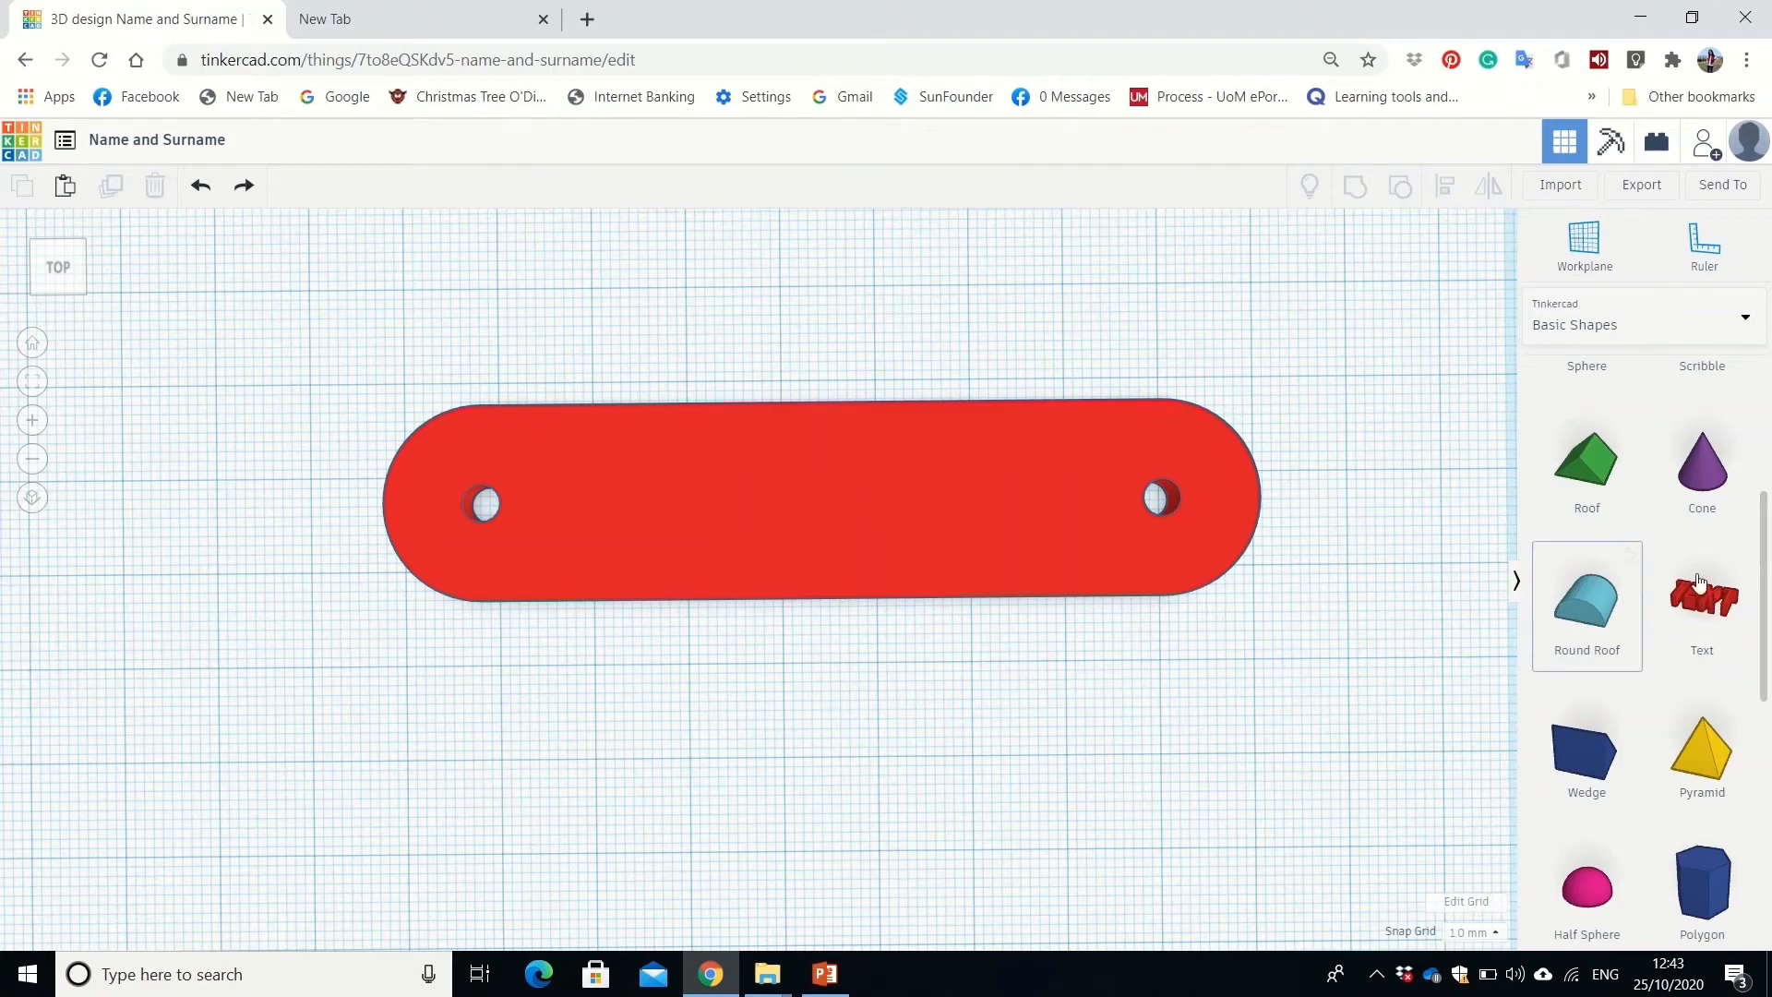
{"action": "left_click_drag", "start_coordinate": [1709, 589], "coordinate": [985, 775]}
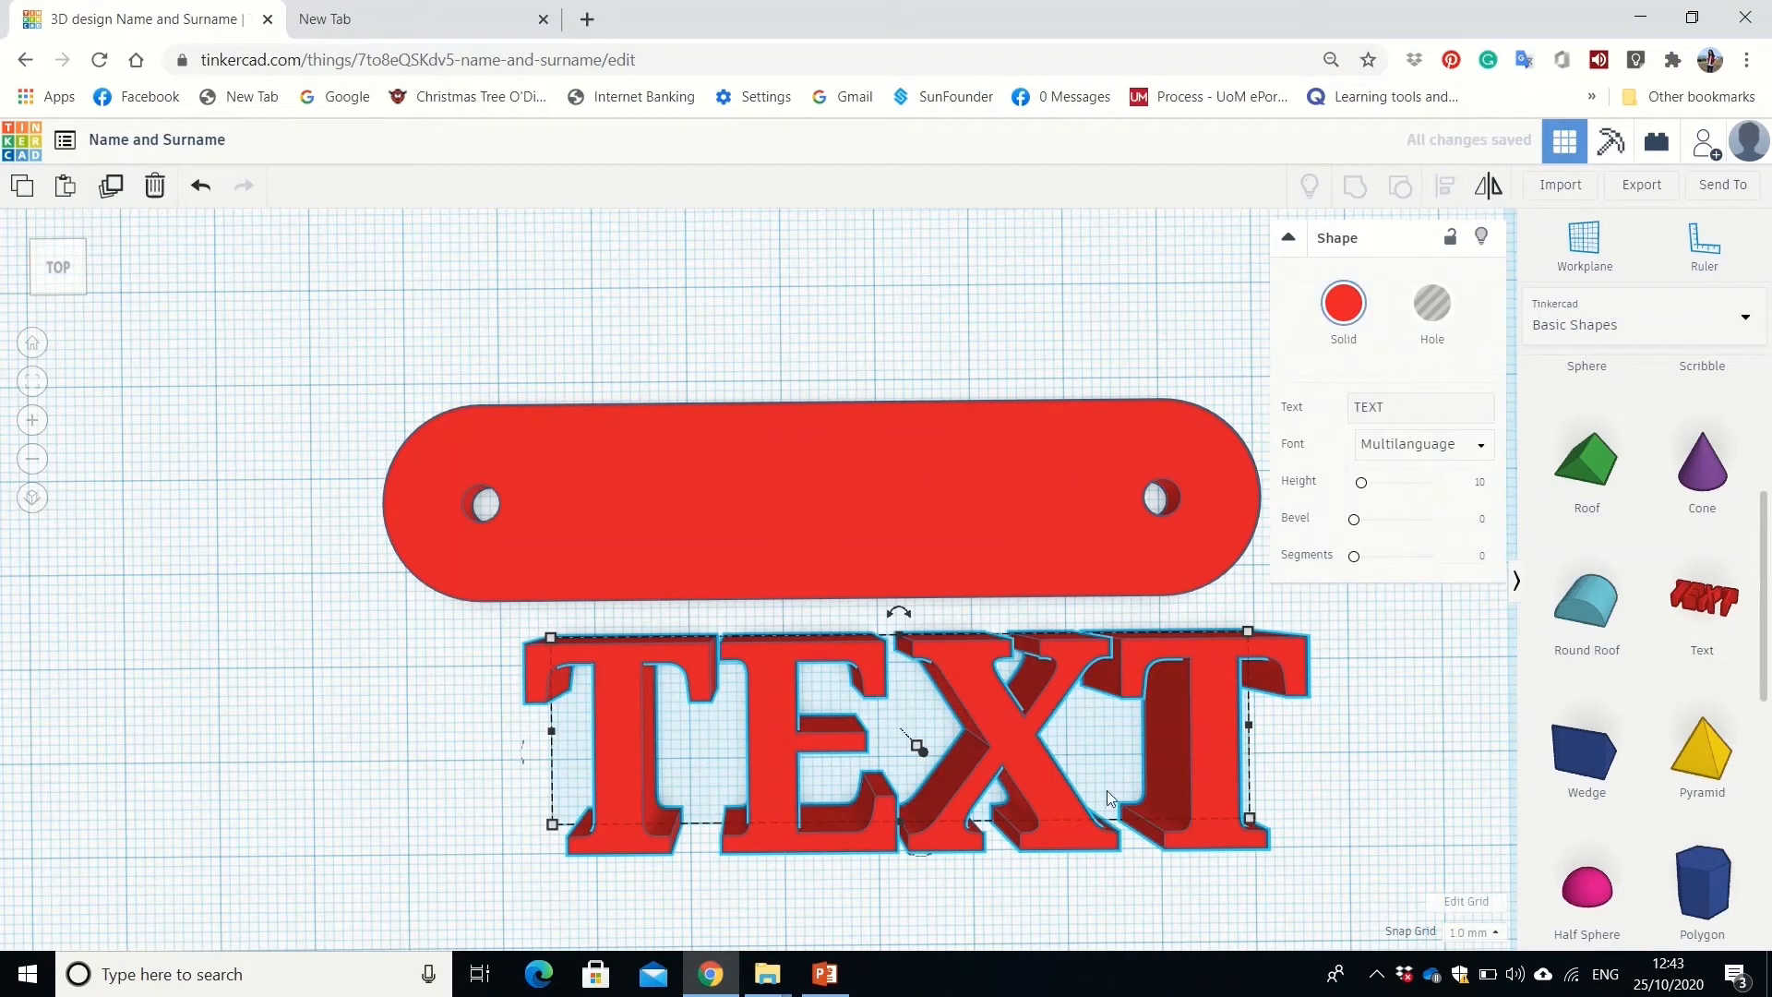
{"action": "left_click_drag", "start_coordinate": [1107, 791], "coordinate": [719, 680]}
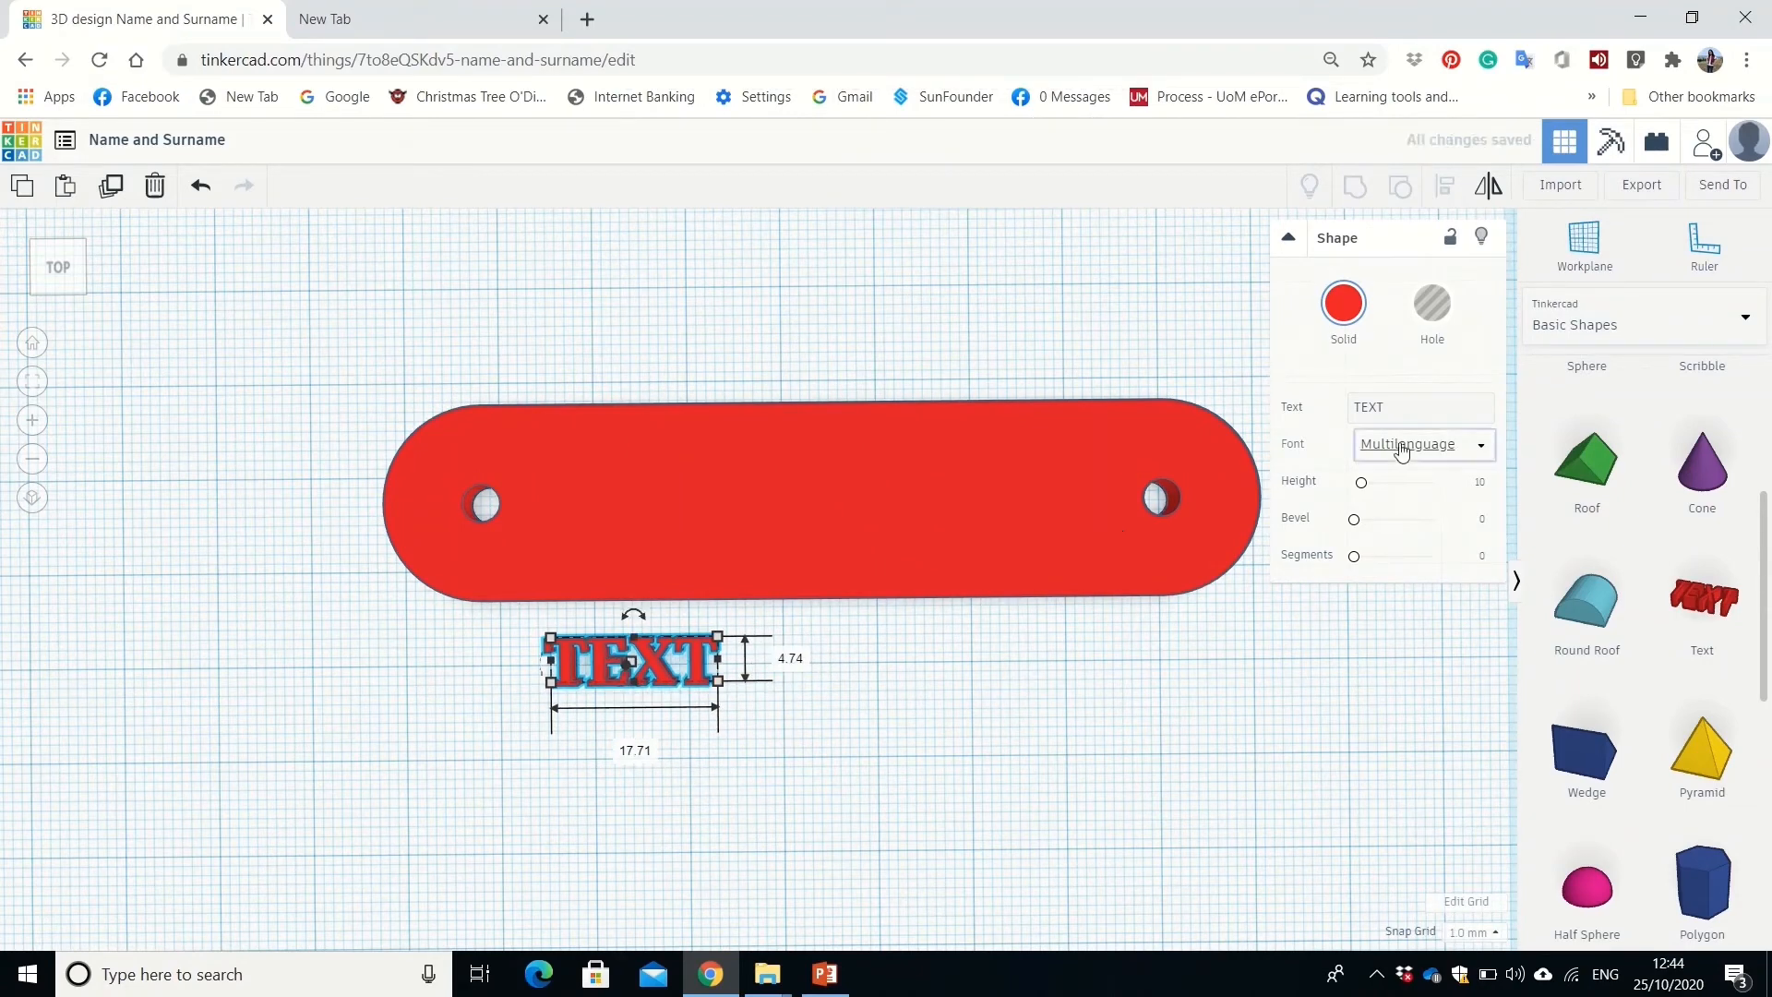
Change the text shape's wording to "Name" and its solid colour to green.
{"action": "left_click", "coordinate": [1382, 410]}
{"action": "double_click", "coordinate": [1382, 410]}
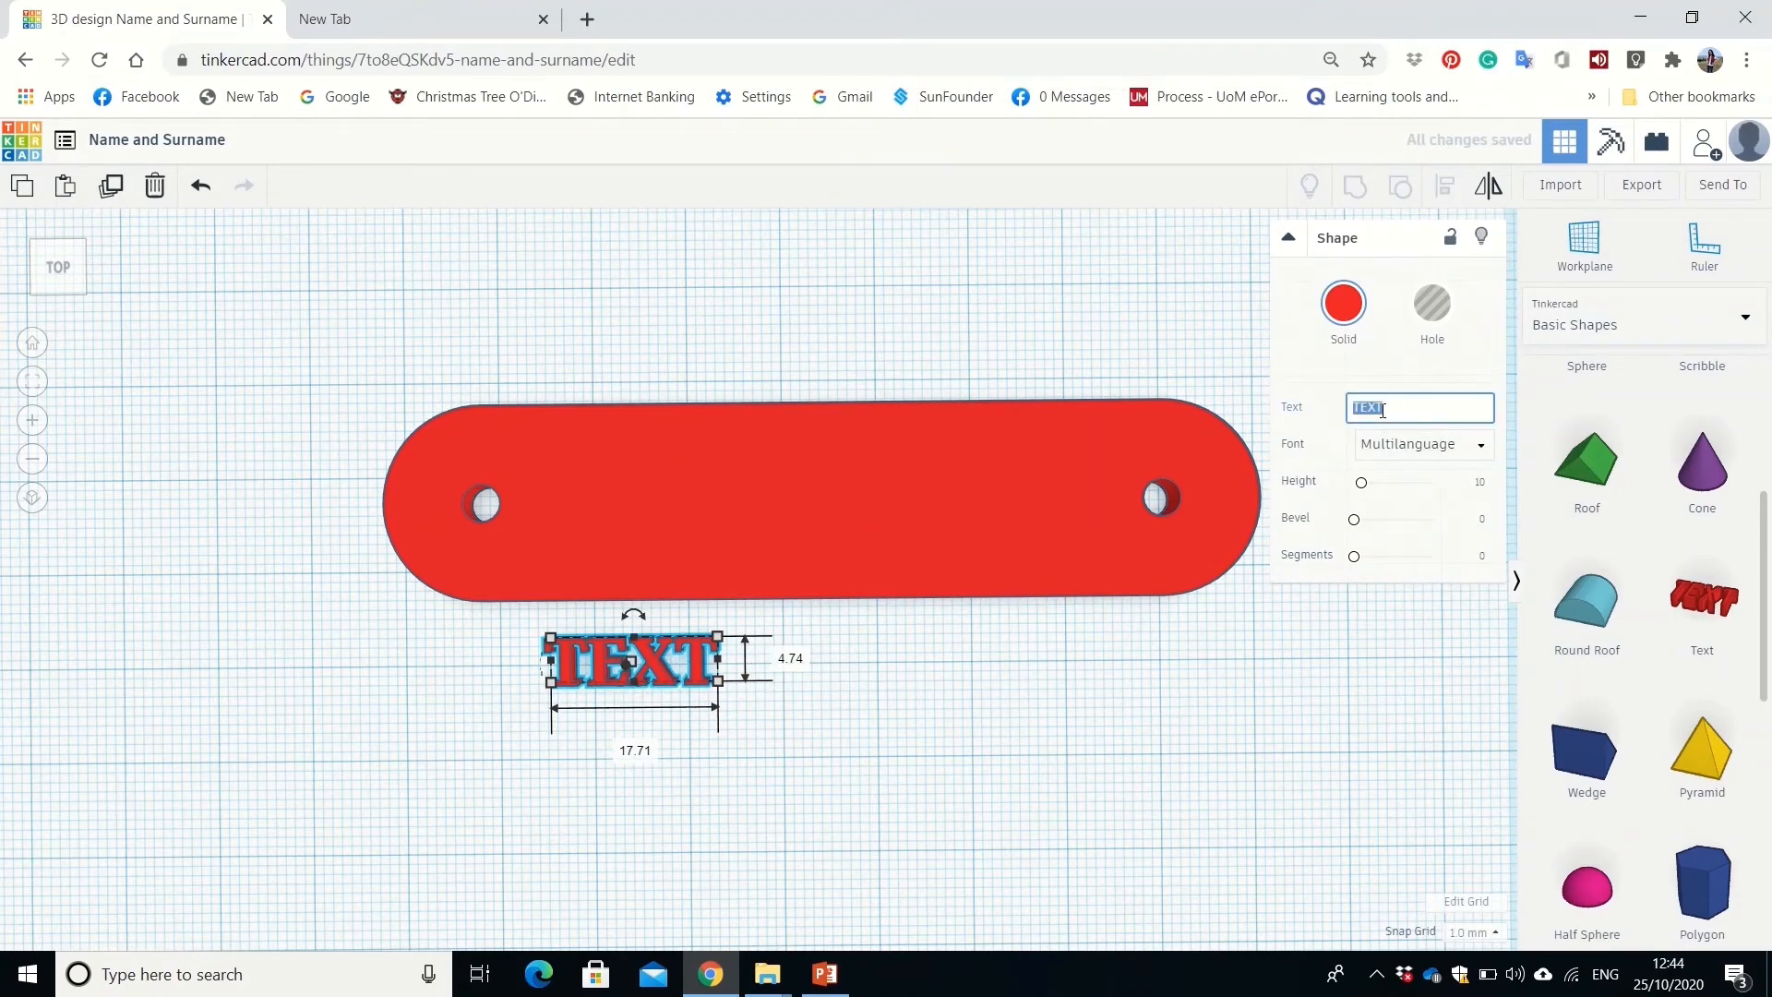
{"action": "type", "text": "N"}
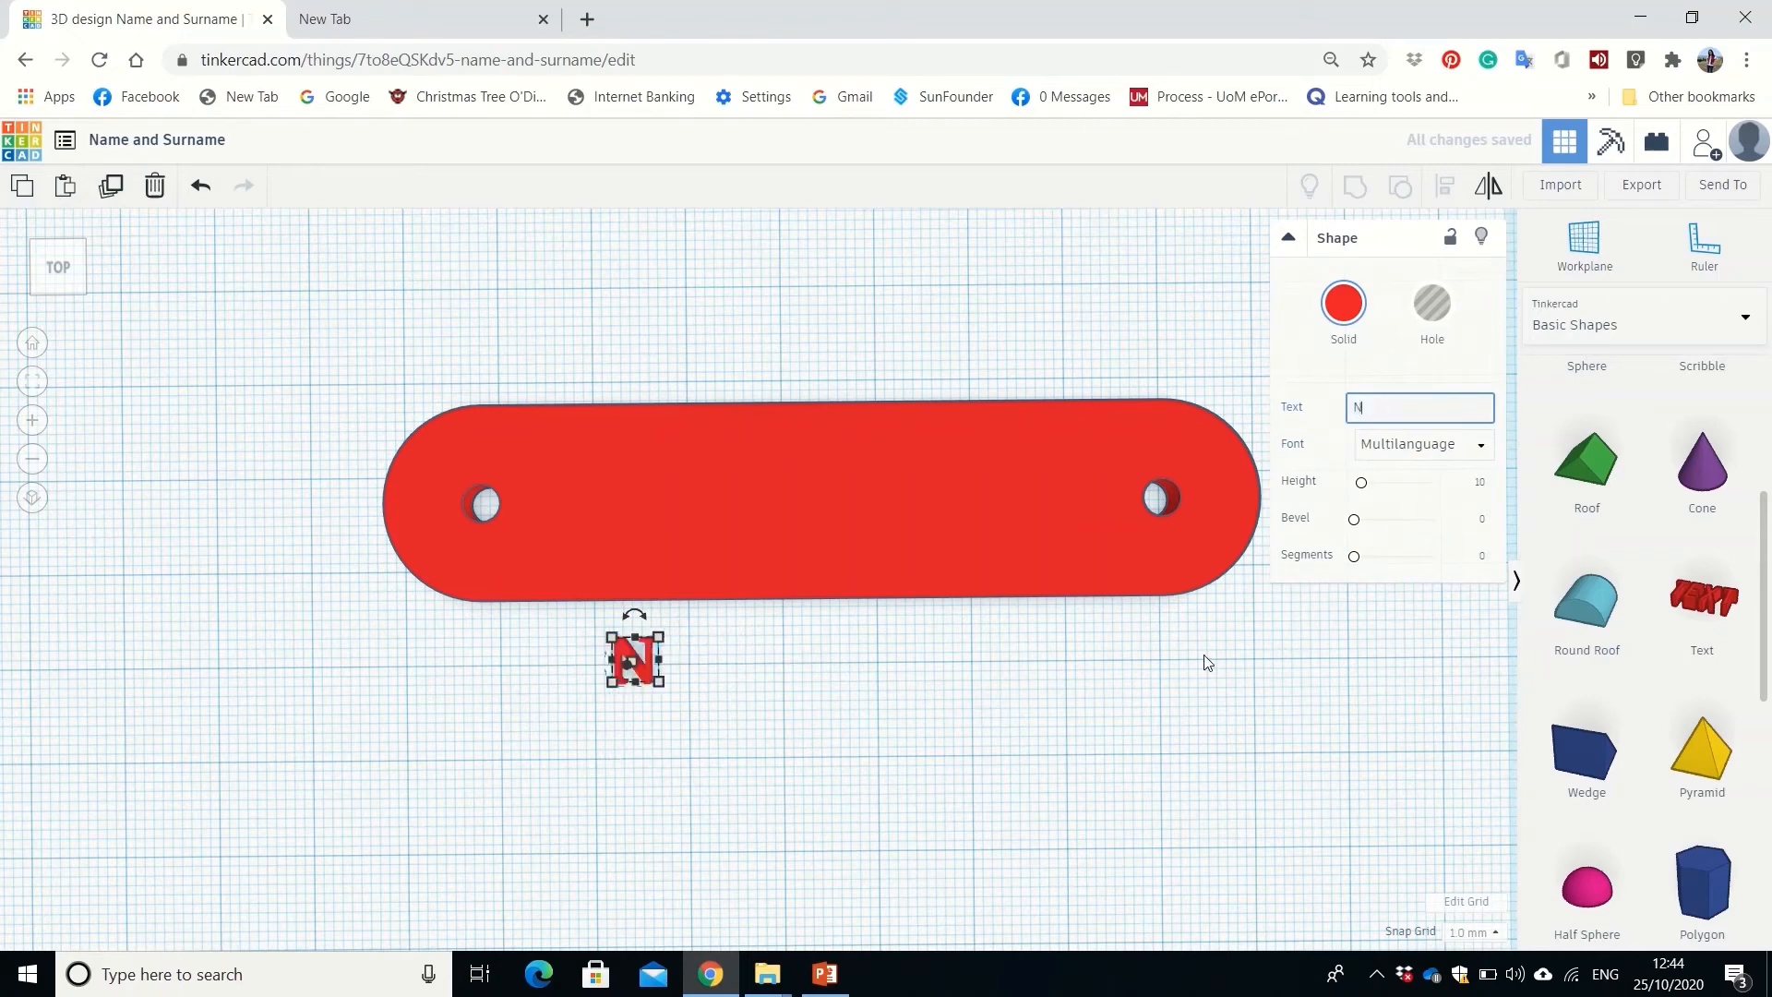
{"action": "type", "text": "ame"}
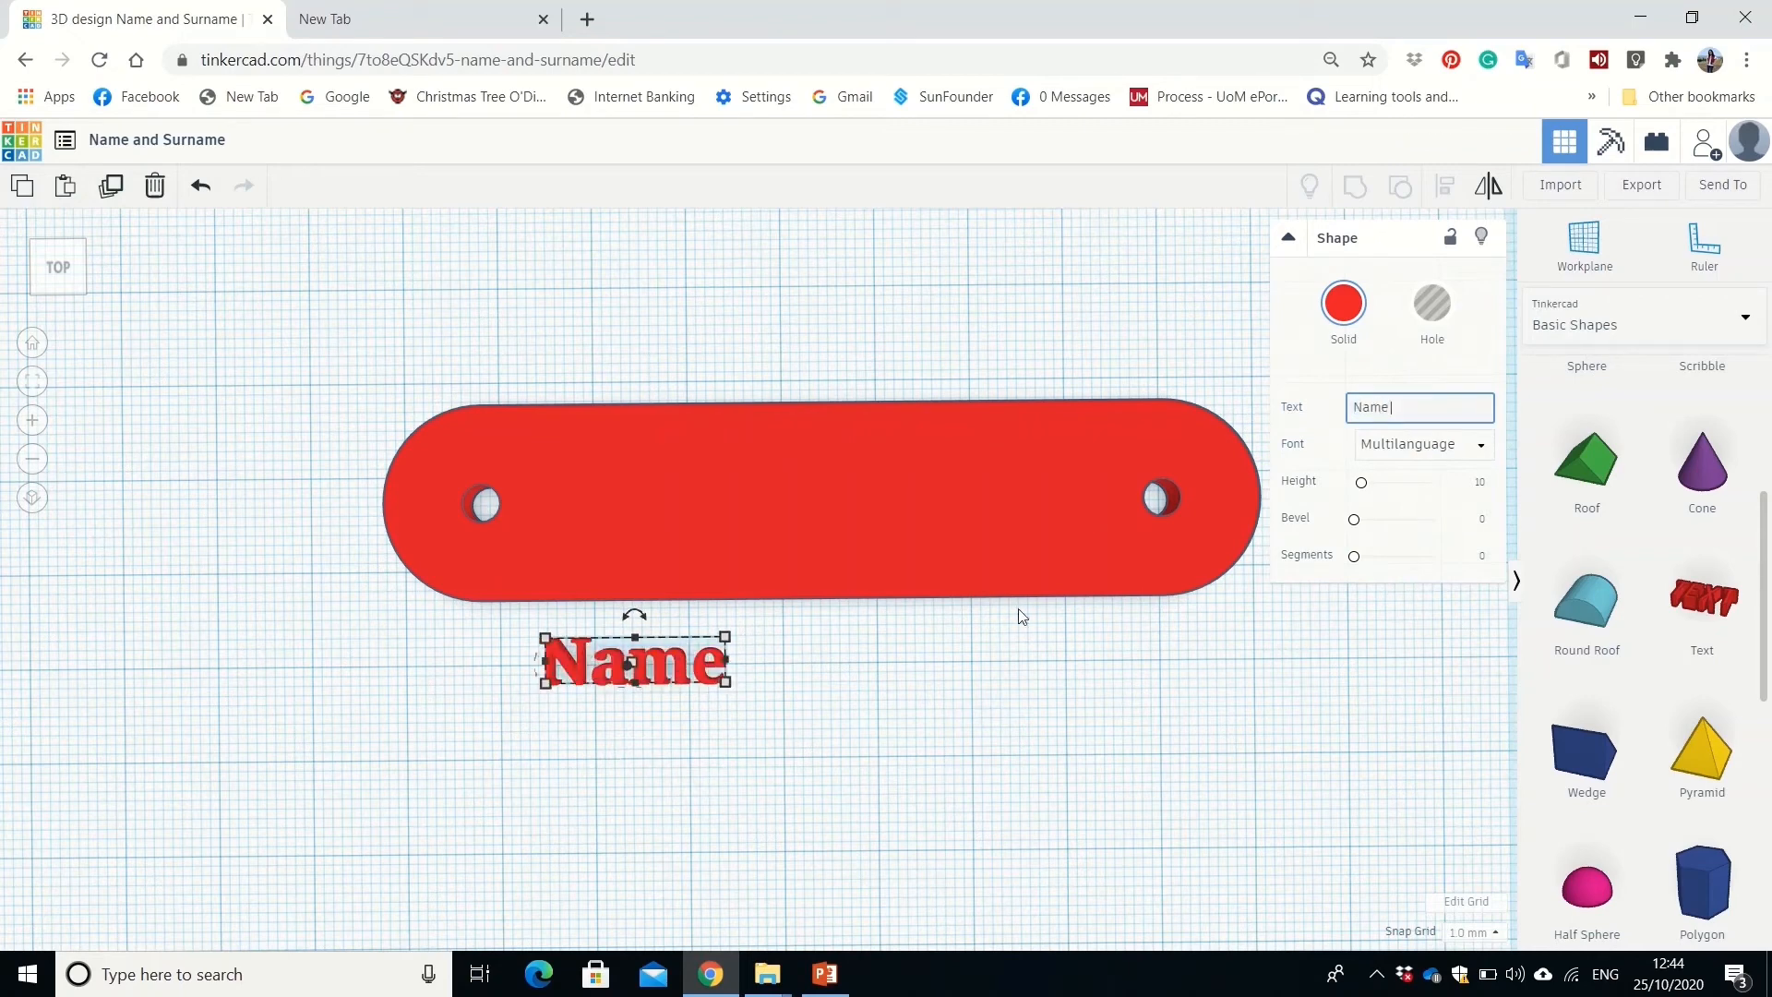
{"action": "left_click", "coordinate": [1341, 312]}
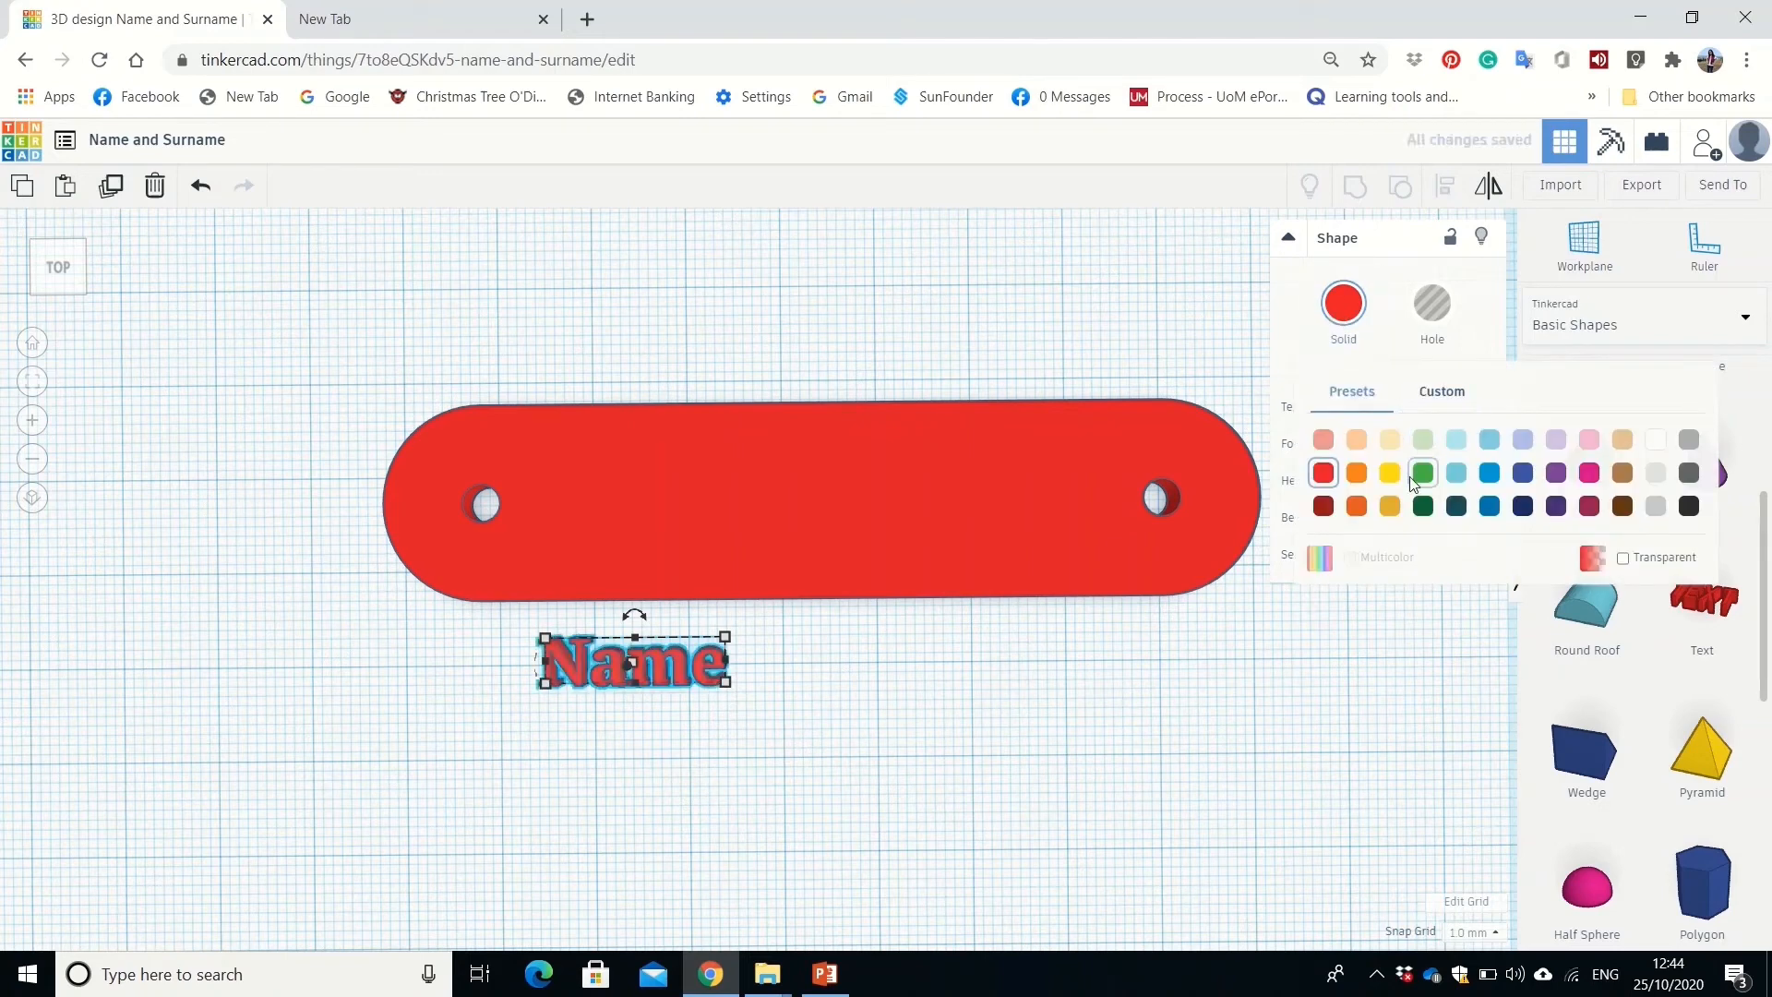
{"action": "left_click", "coordinate": [1424, 474]}
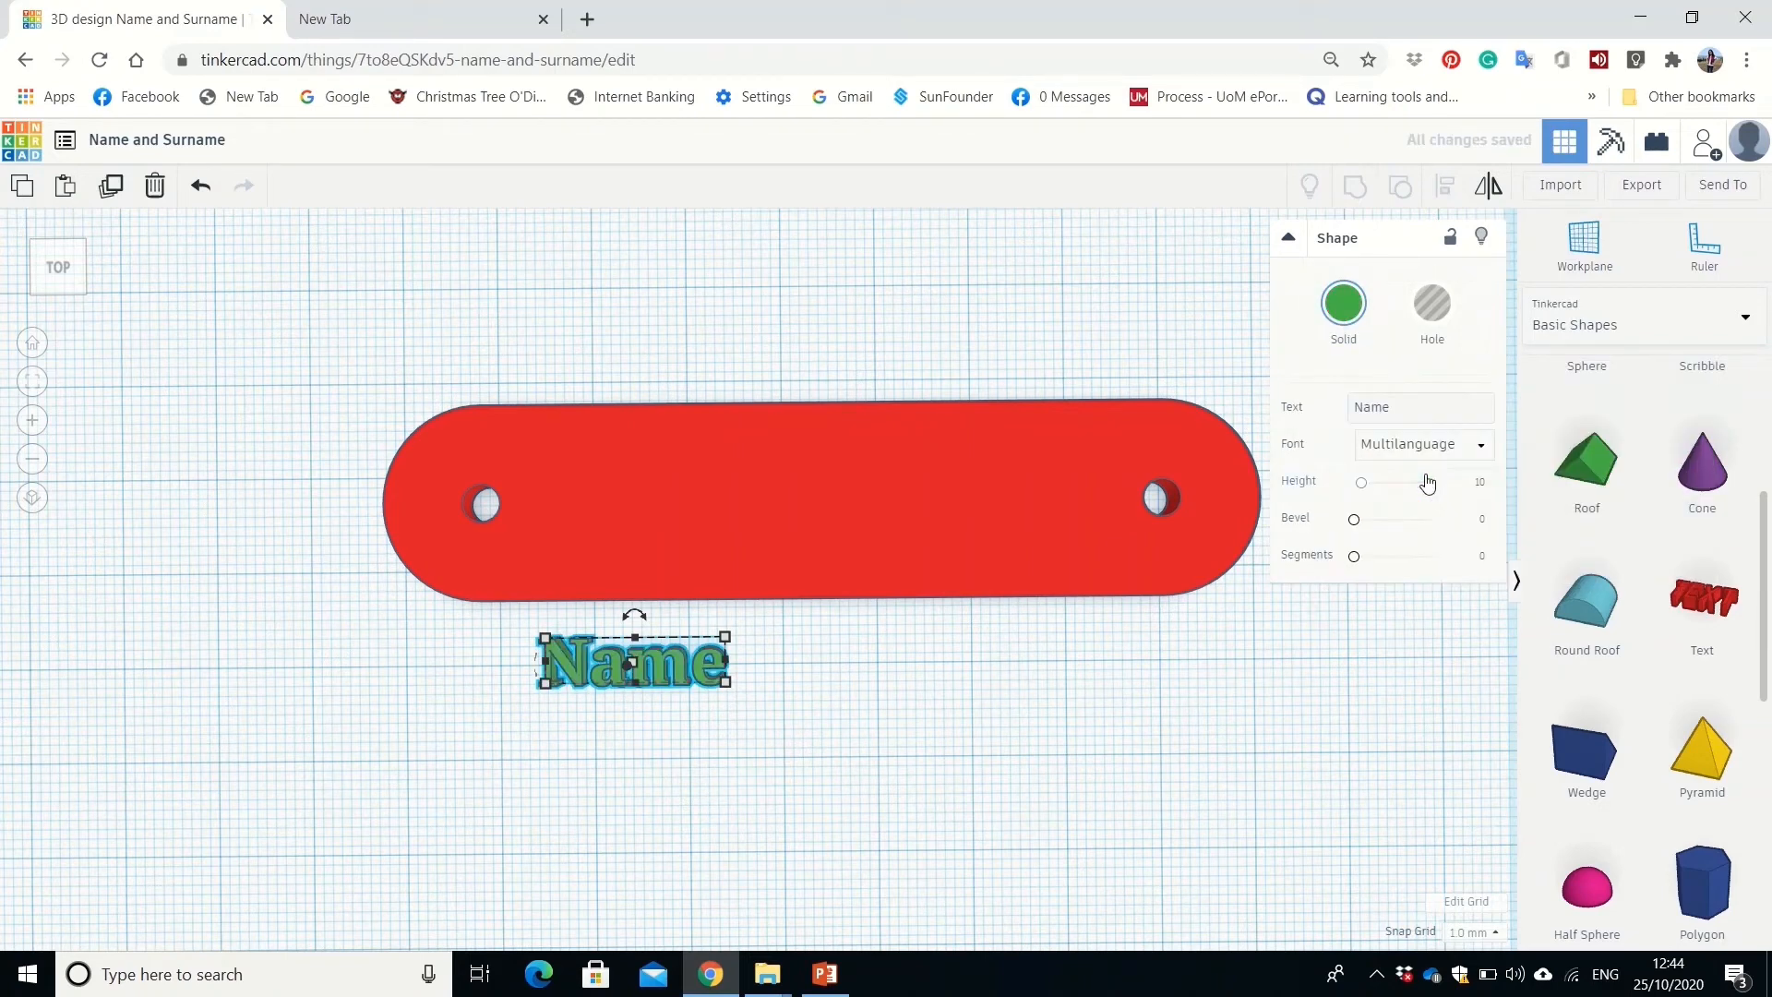
Set the overall height of the green "Name" text to 5 mm.
{"action": "right_click_drag", "start_coordinate": [724, 740], "coordinate": [759, 625]}
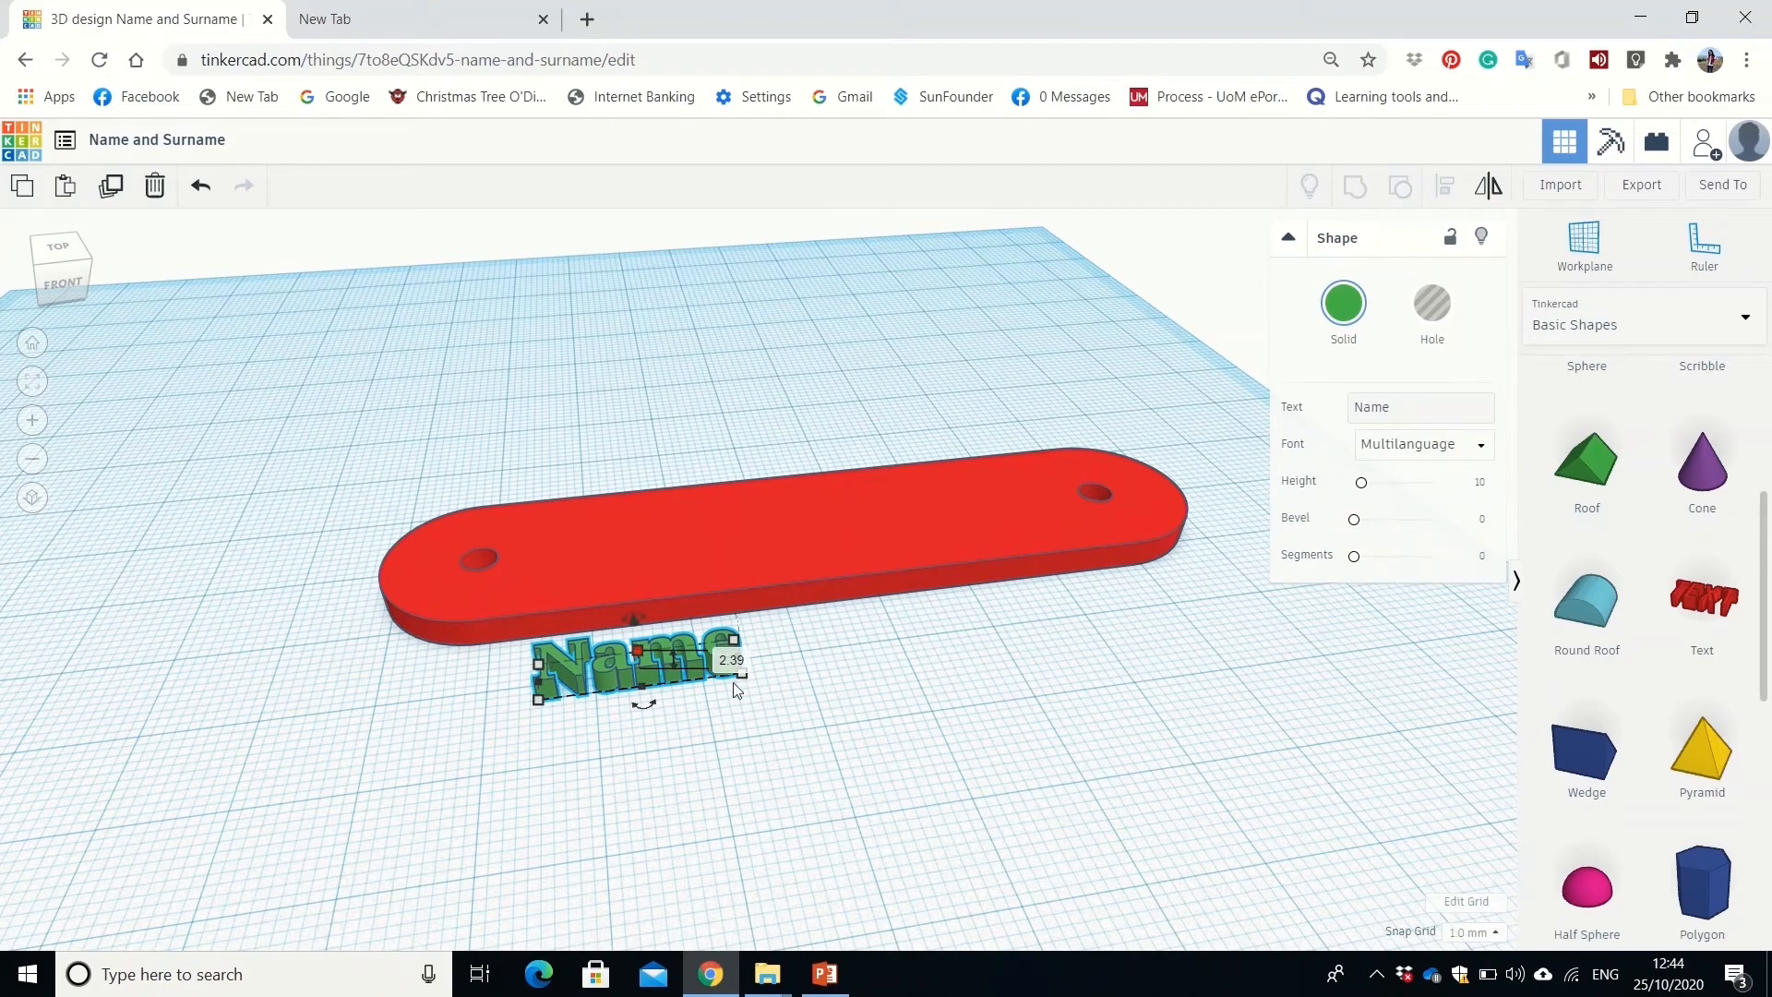
{"action": "left_click", "coordinate": [729, 660]}
{"action": "type", "text": "4"}
{"action": "key", "text": "Return"}
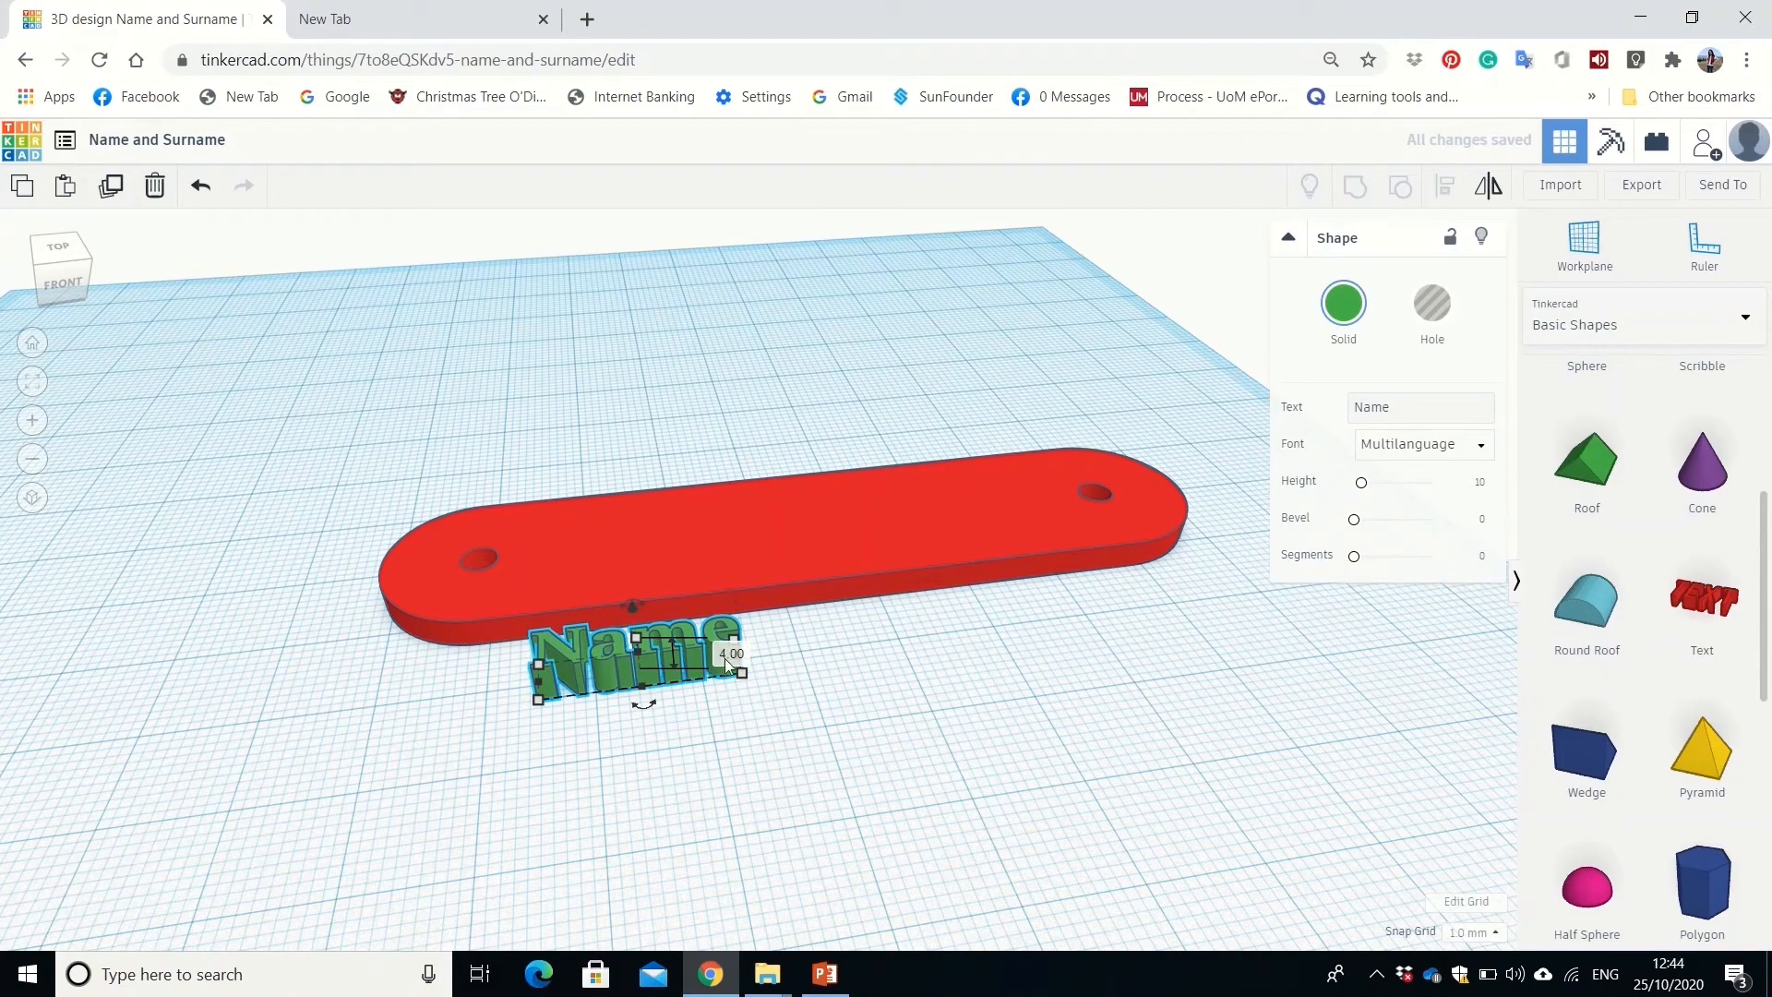
{"action": "left_click", "coordinate": [728, 653]}
{"action": "type", "text": "5"}
{"action": "key", "text": "Return"}
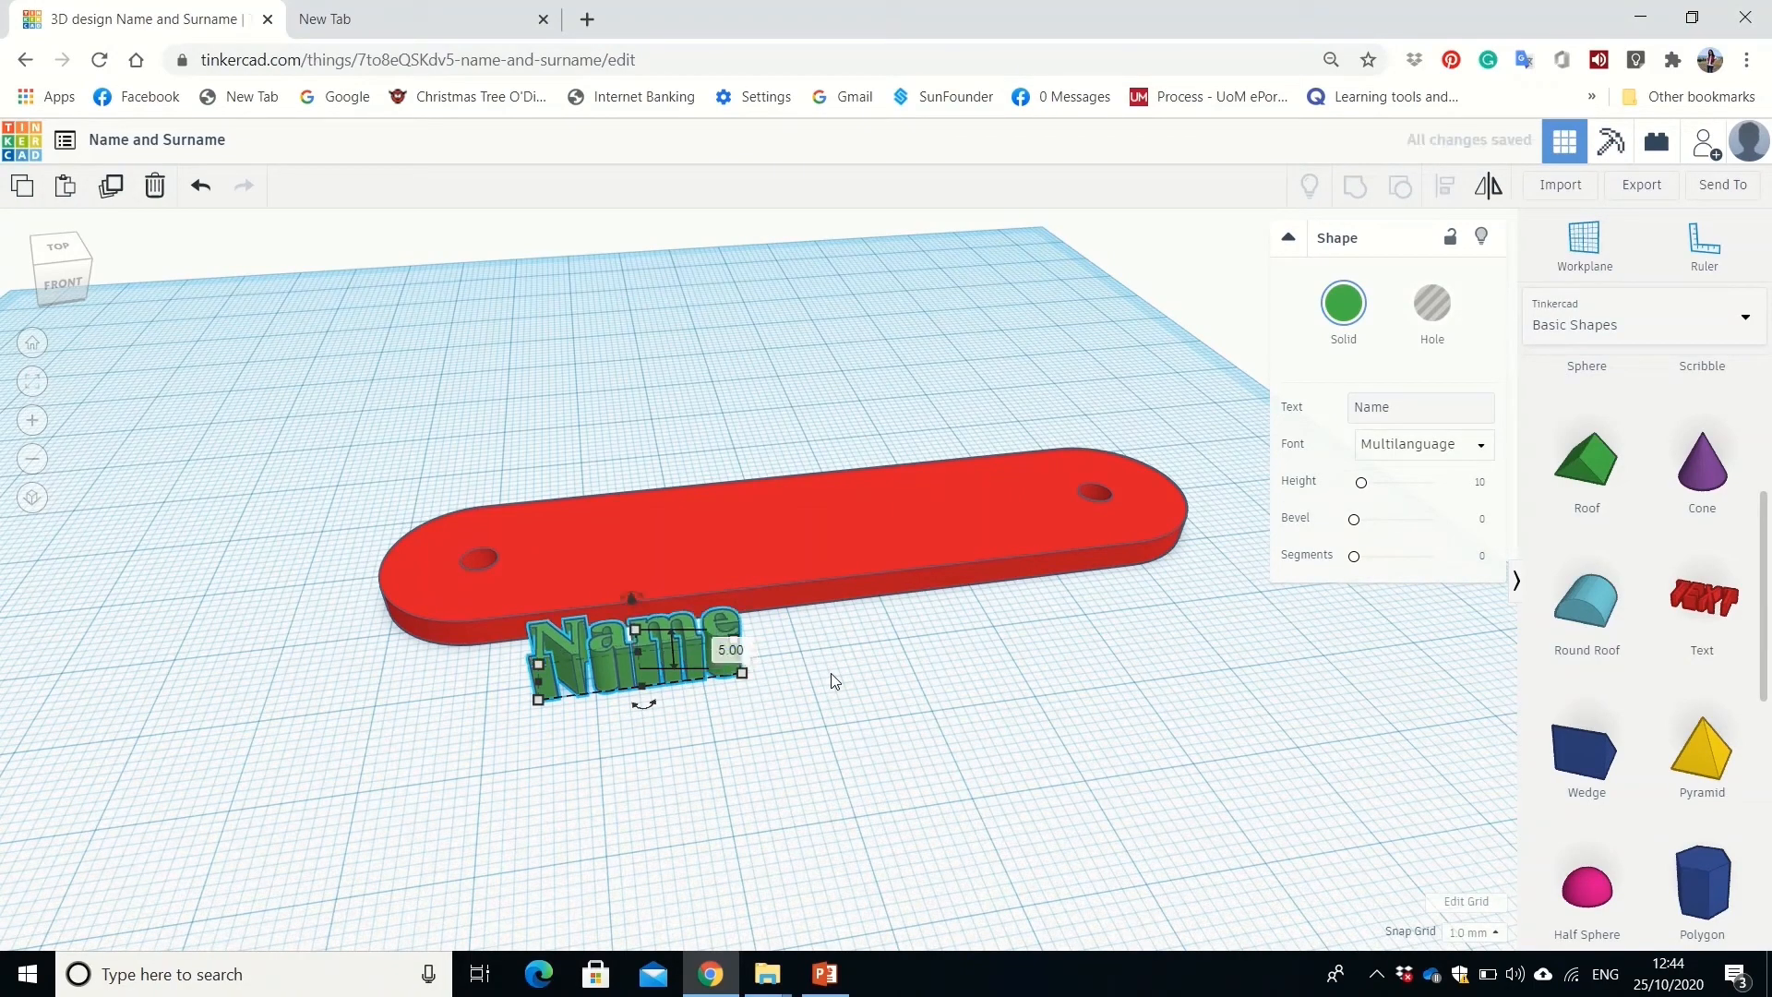
Align the green "Name" text with the red plate so it is centred along both the plate's length and width.
{"action": "right_click_drag", "start_coordinate": [887, 713], "coordinate": [727, 818]}
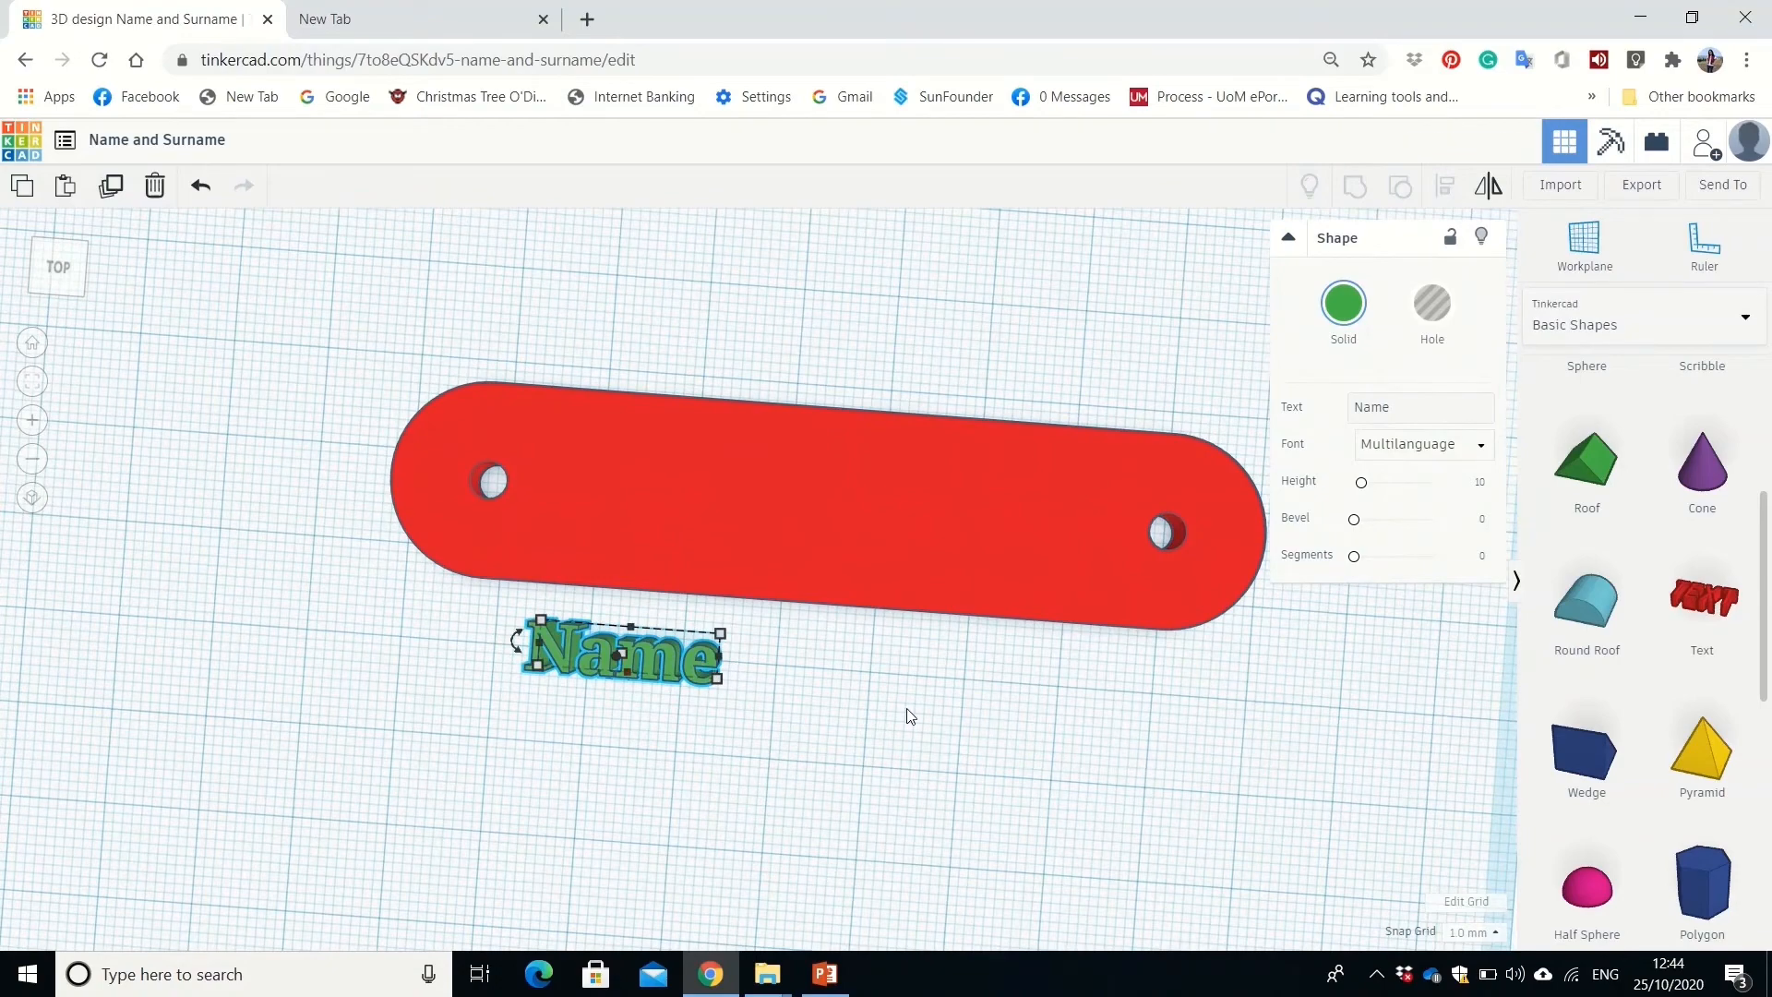
{"action": "right_click_drag", "start_coordinate": [909, 716], "coordinate": [938, 718]}
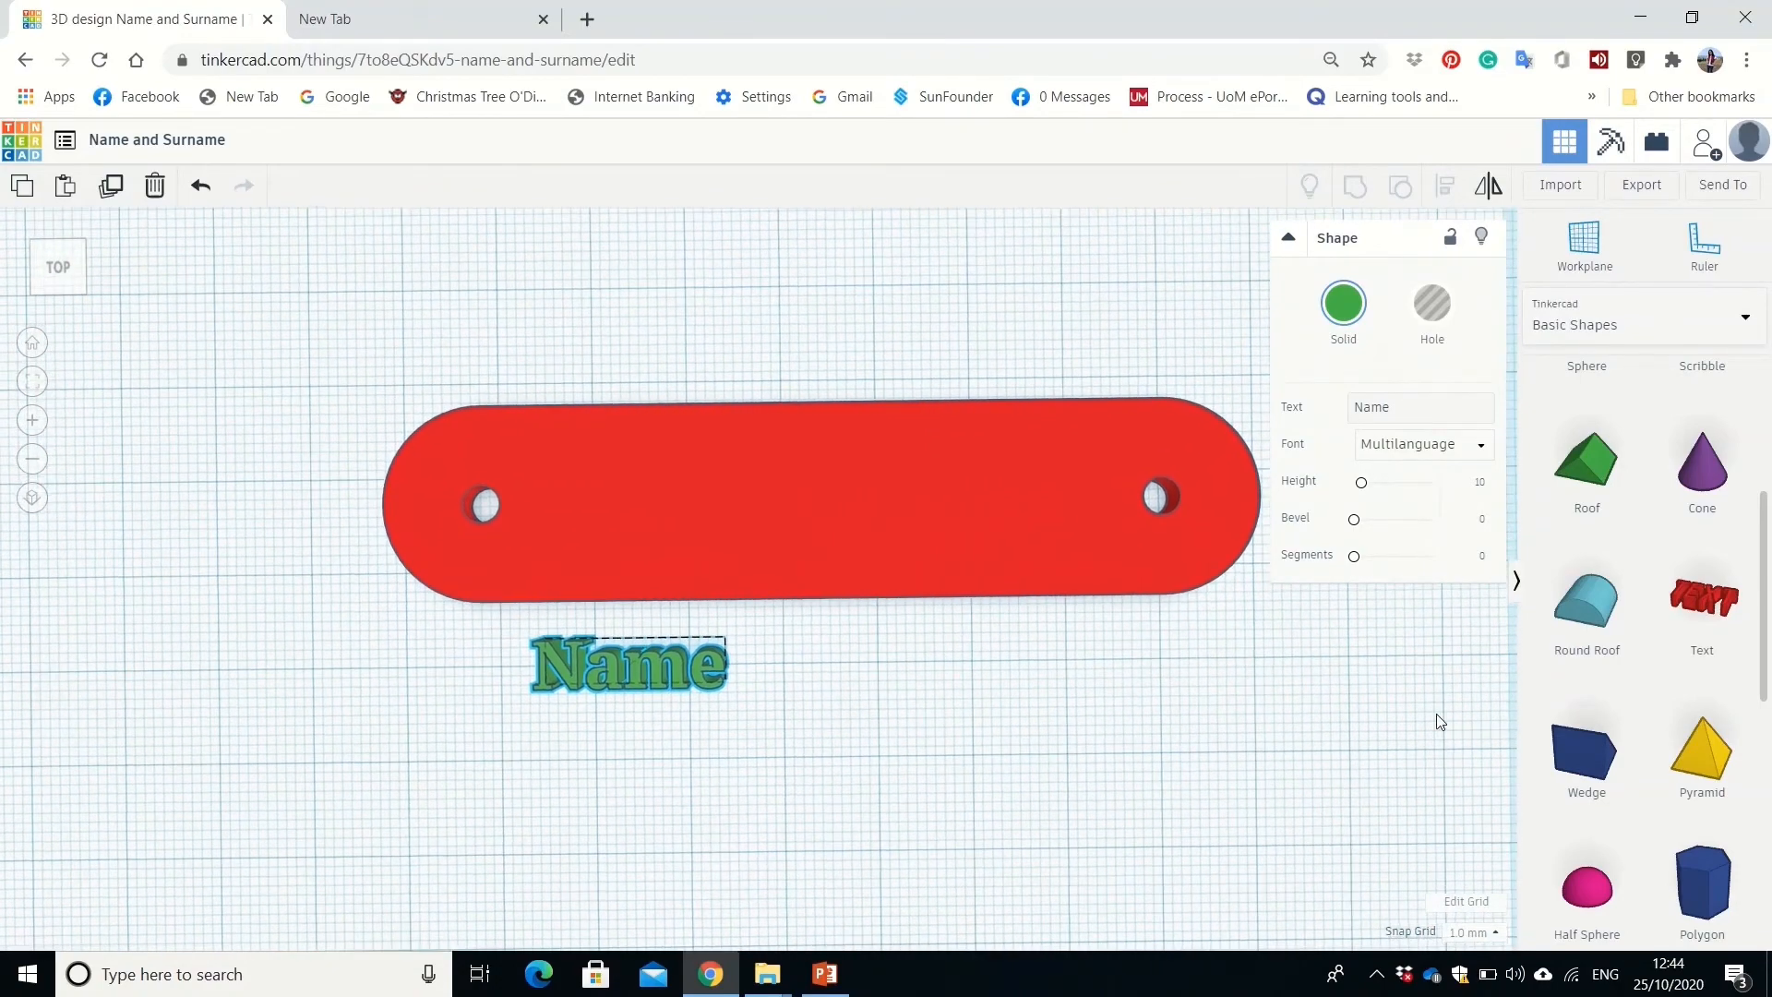
{"action": "left_click_drag", "start_coordinate": [1273, 773], "coordinate": [285, 343]}
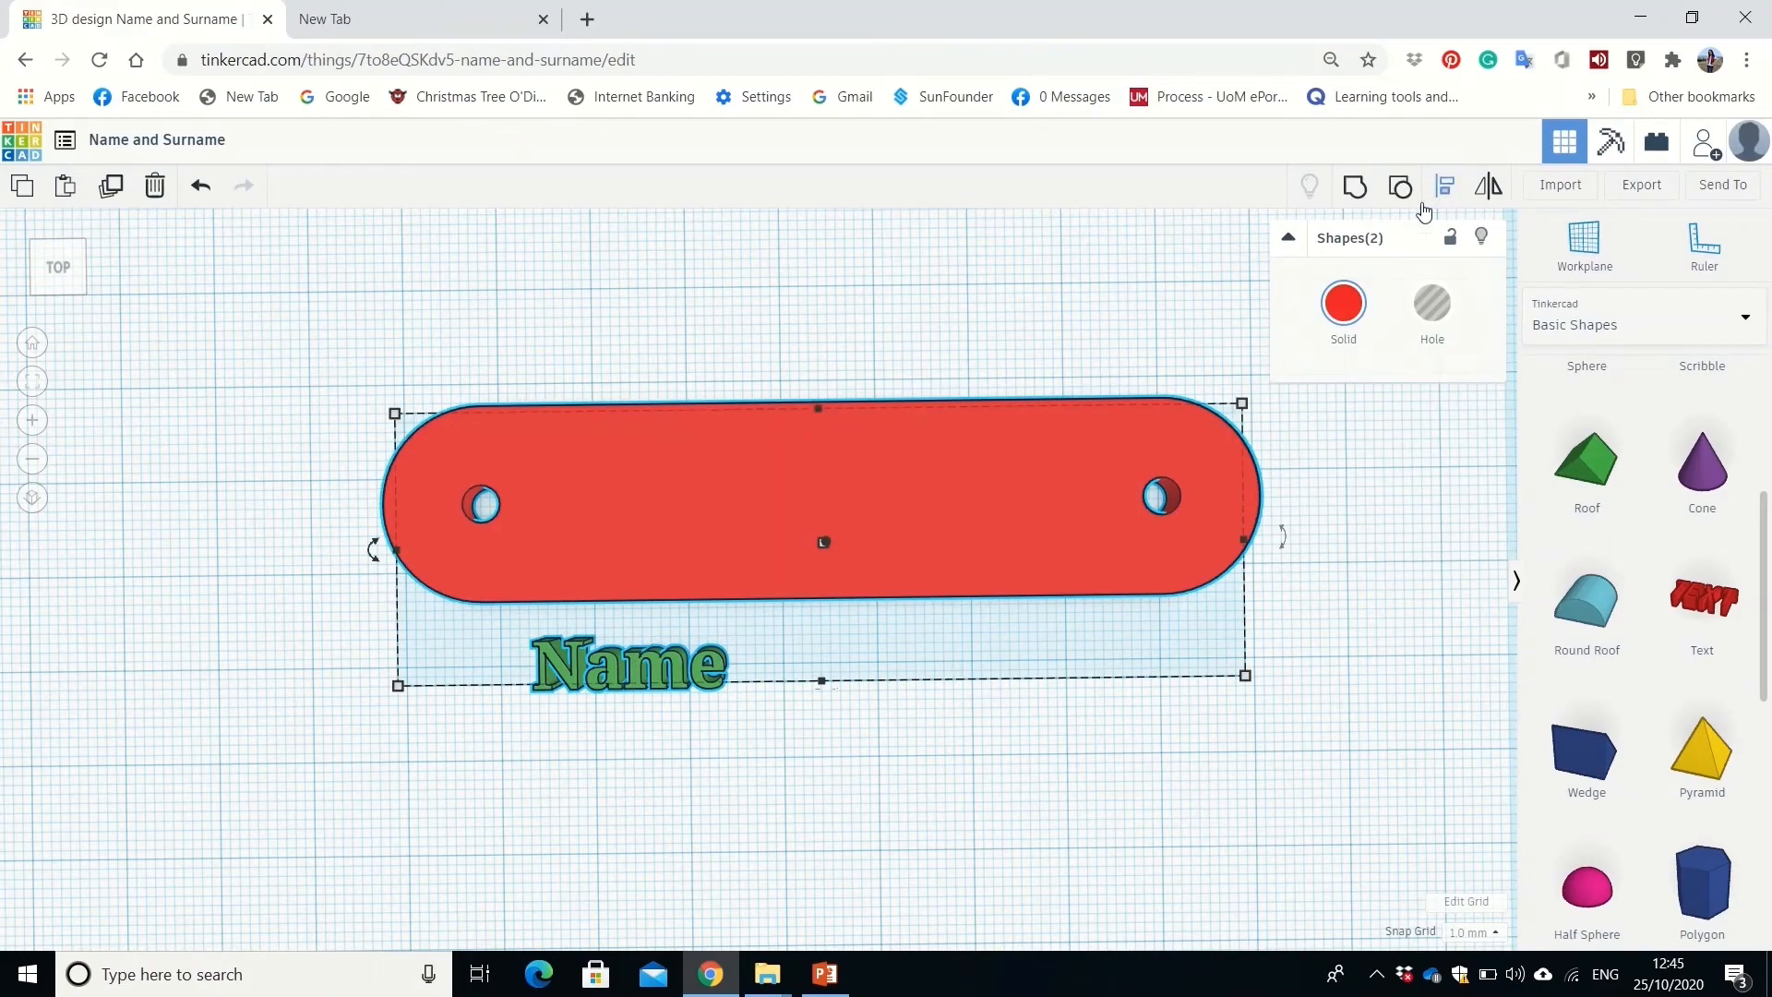
{"action": "left_click", "coordinate": [1445, 186]}
{"action": "left_click", "coordinate": [817, 387]}
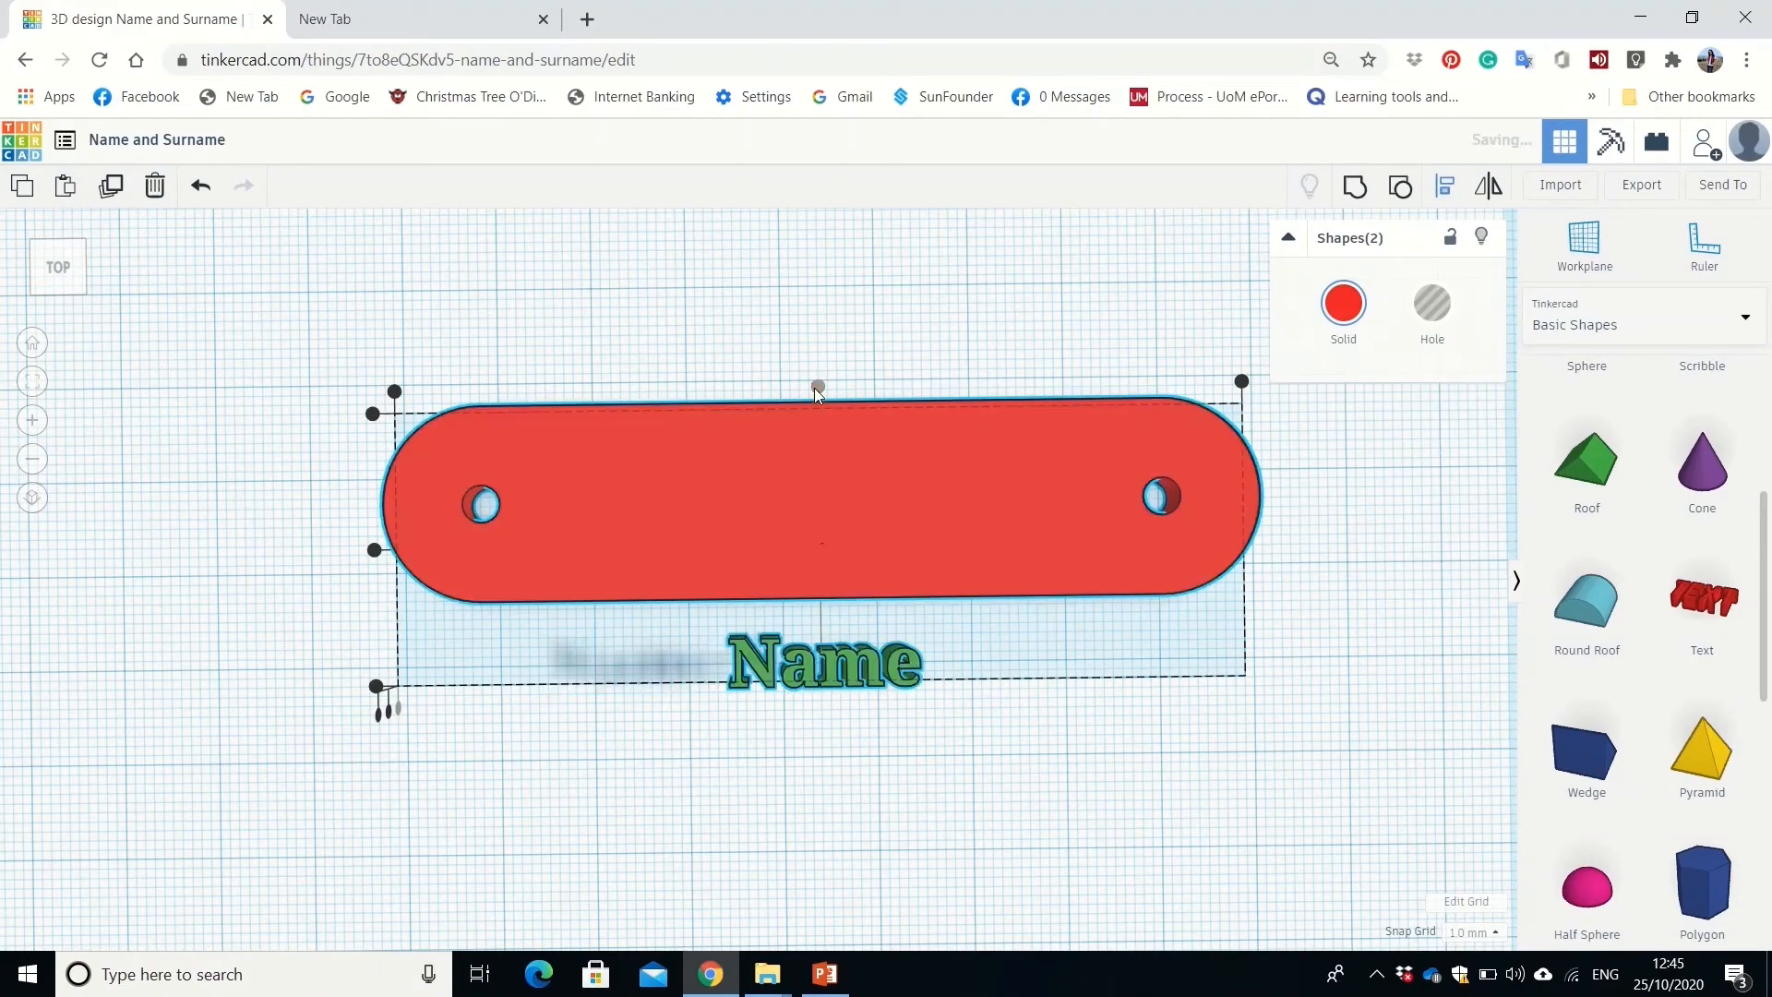
{"action": "left_click", "coordinate": [374, 551]}
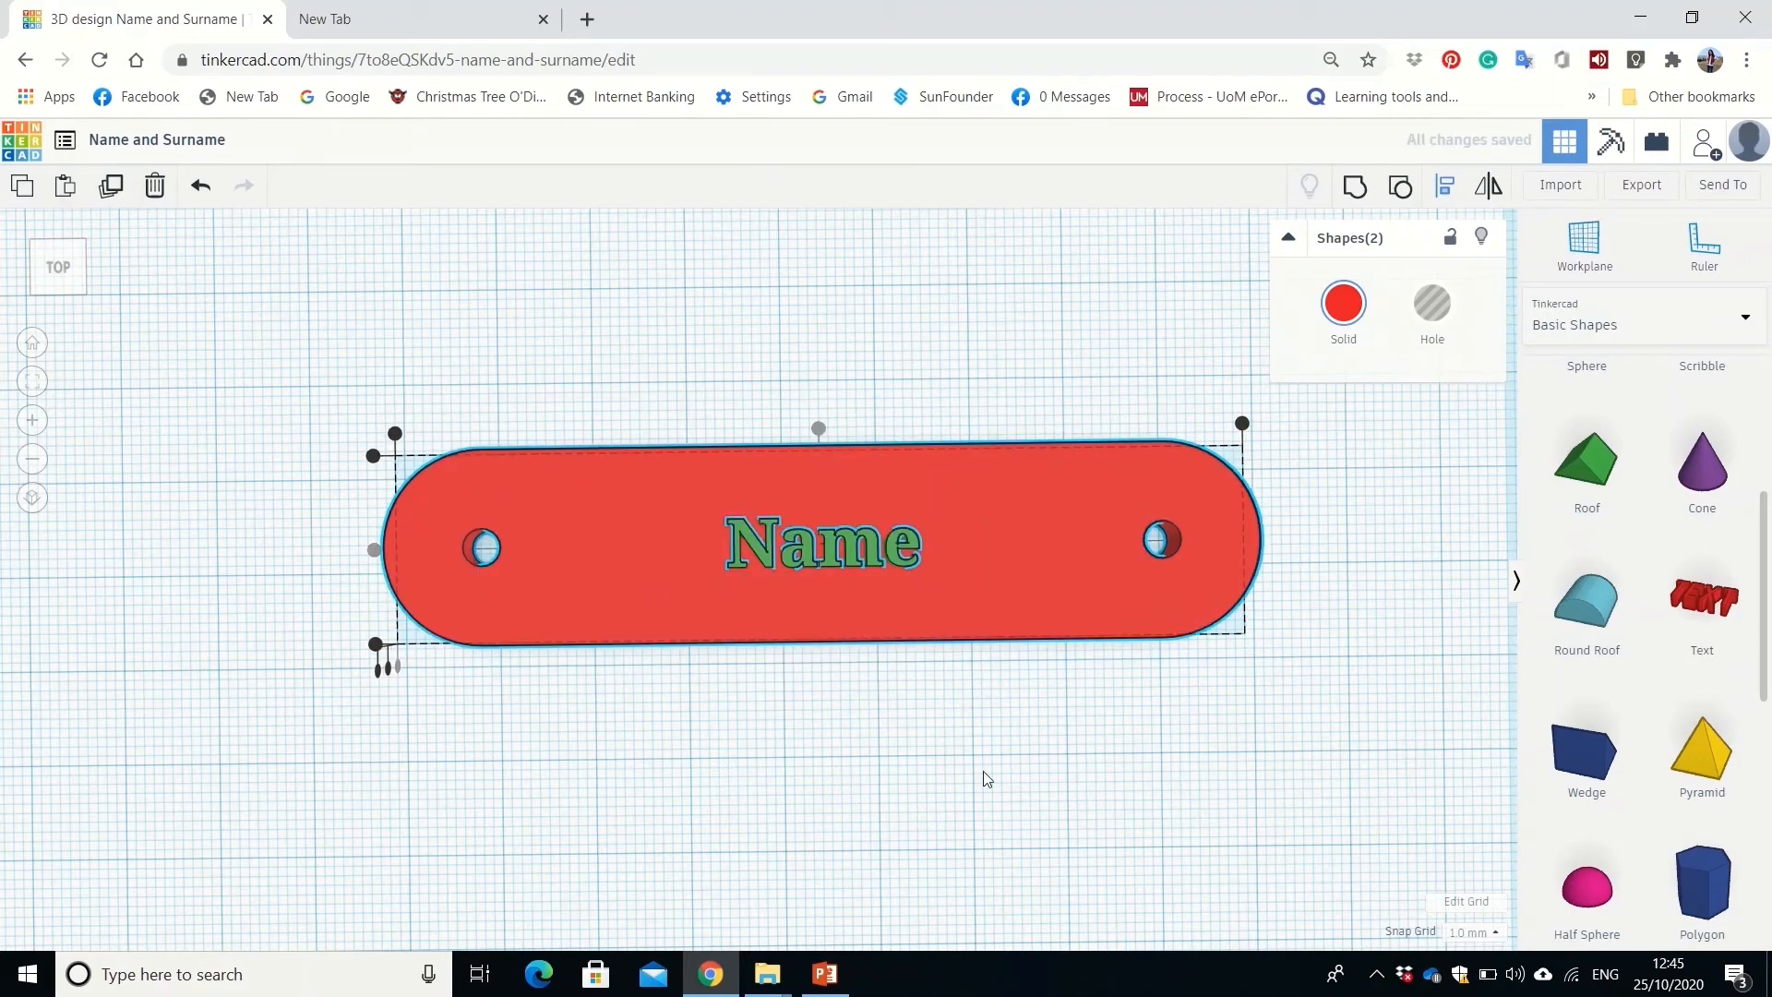
{"action": "middle_click_drag", "start_coordinate": [983, 771], "coordinate": [908, 794]}
{"action": "left_click", "coordinate": [894, 785]}
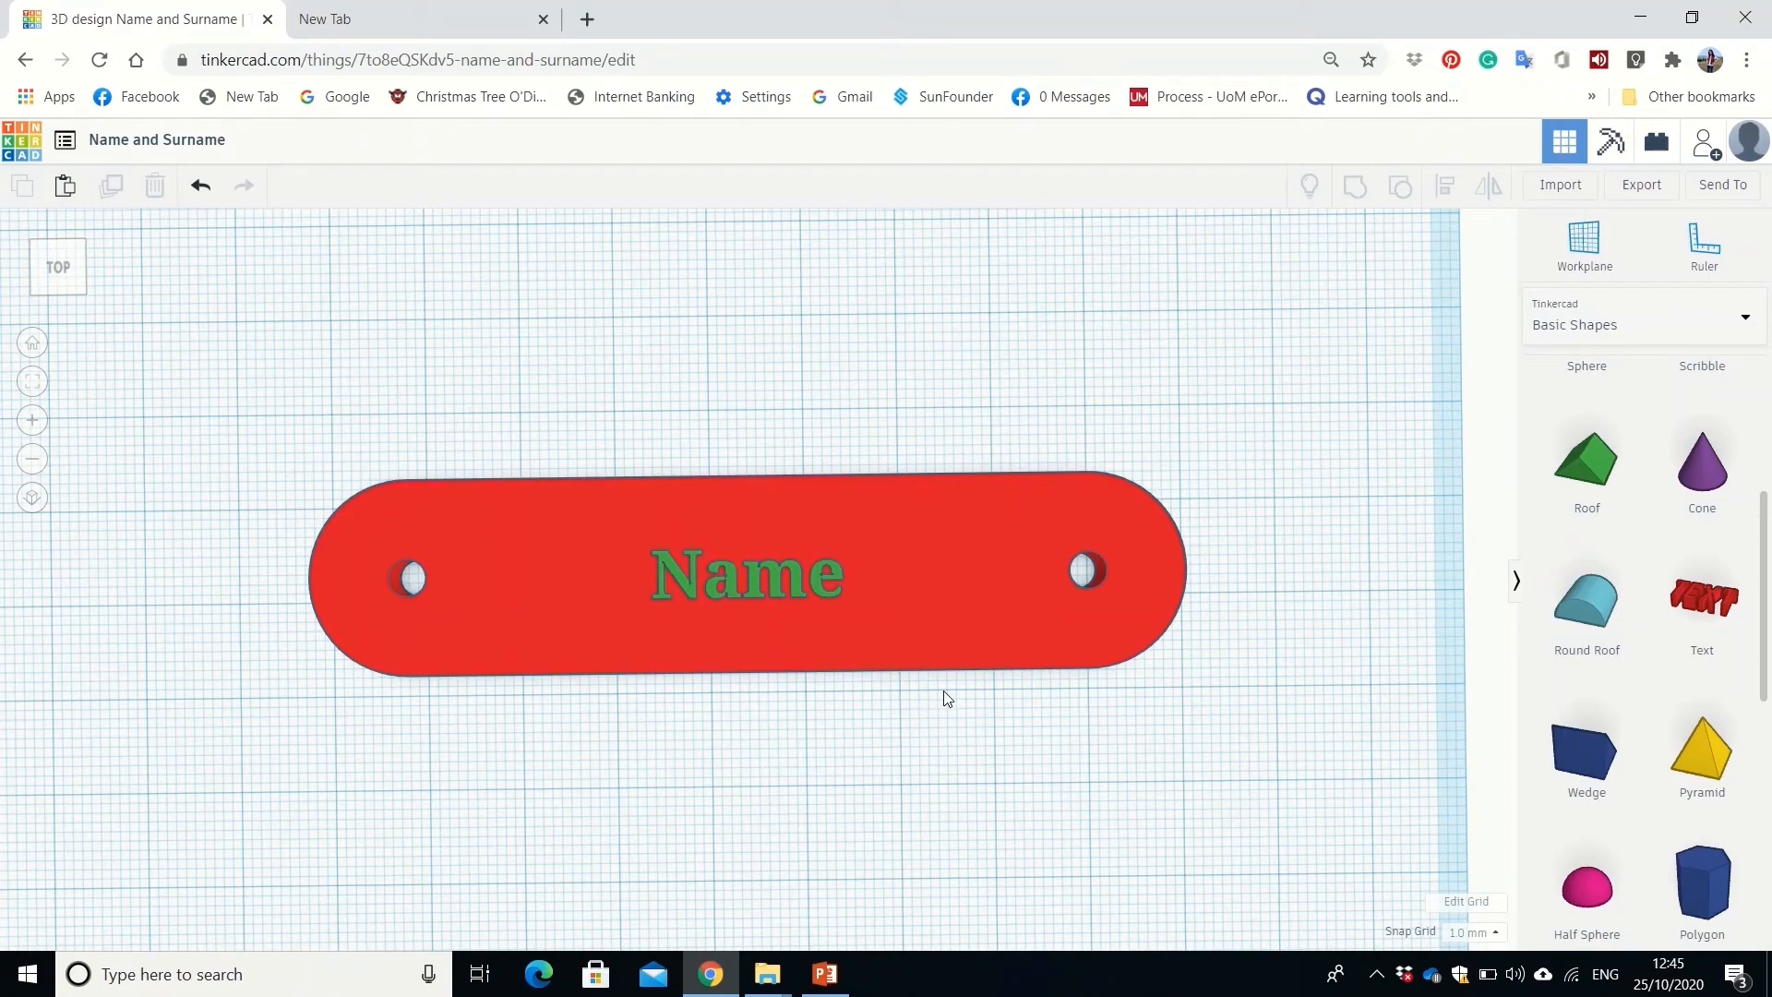
Move the "Name" text about 5.1 mm towards the plate's far long edge and about 1.5 mm to the left.
{"action": "left_click", "coordinate": [778, 573]}
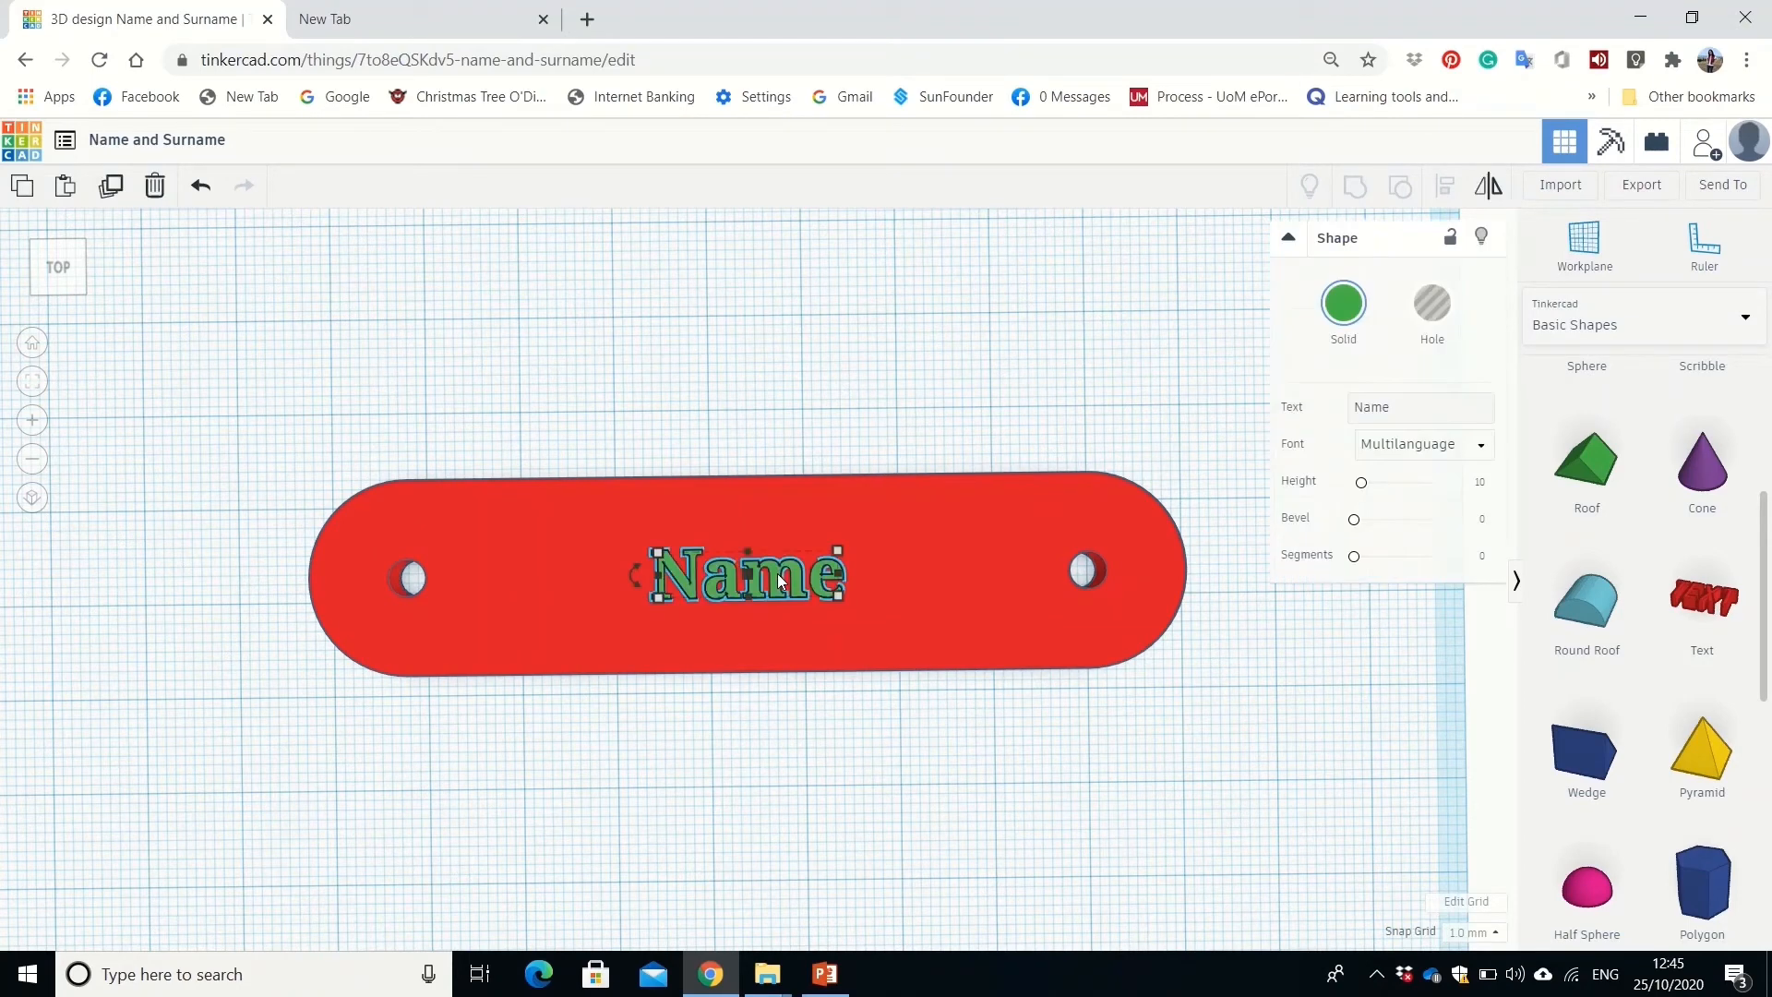
{"action": "left_click_drag", "start_coordinate": [778, 578], "coordinate": [765, 527]}
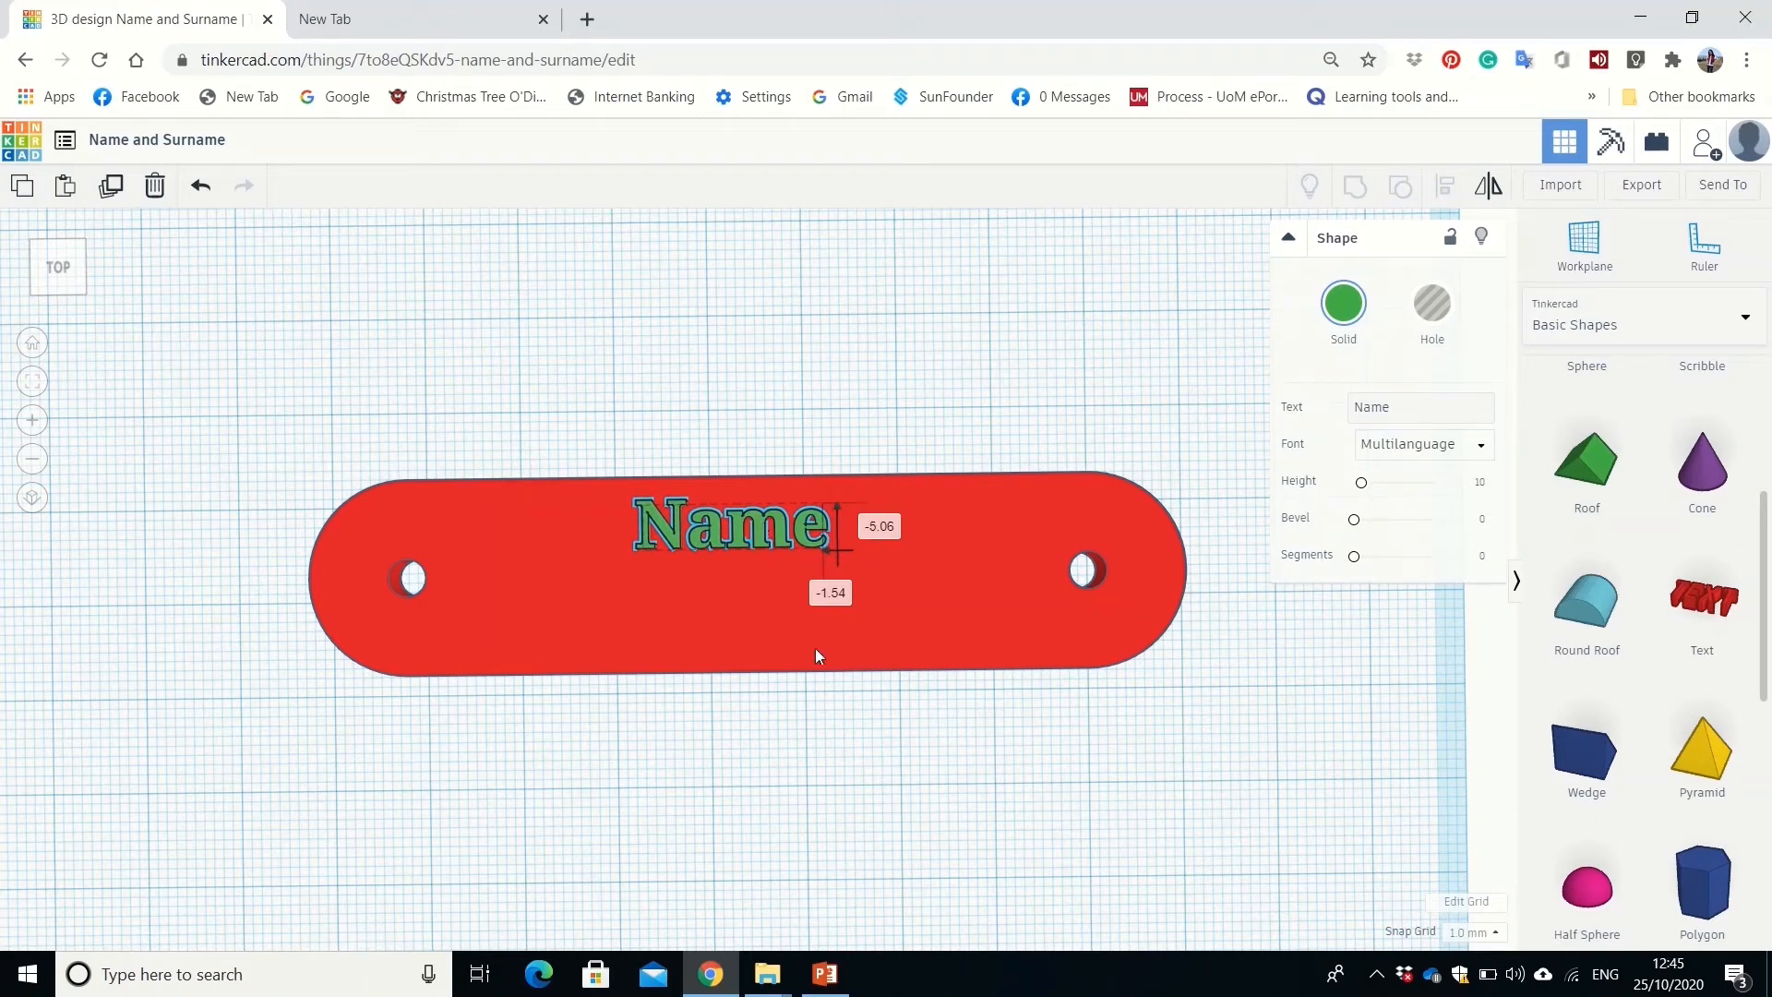
{"action": "left_click", "coordinate": [733, 749]}
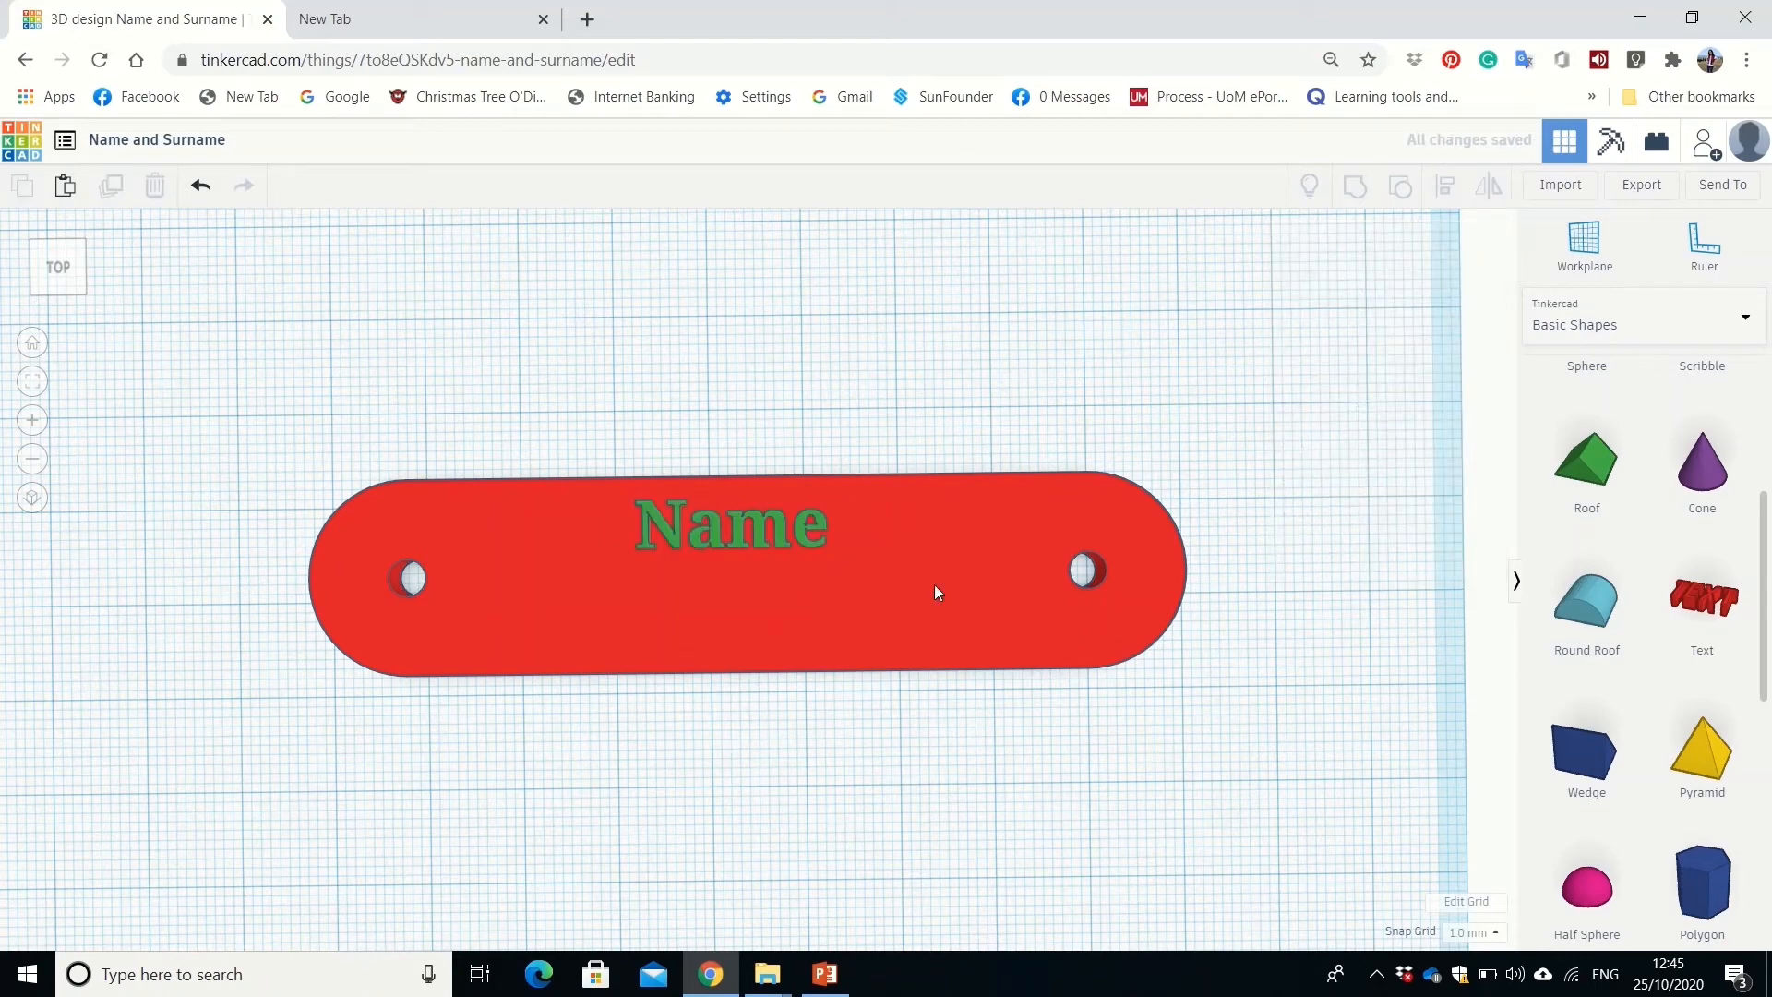
Duplicate the "Name" text, place the copy in front of the plate and change its wording to "Surname".
{"action": "left_click", "coordinate": [760, 526]}
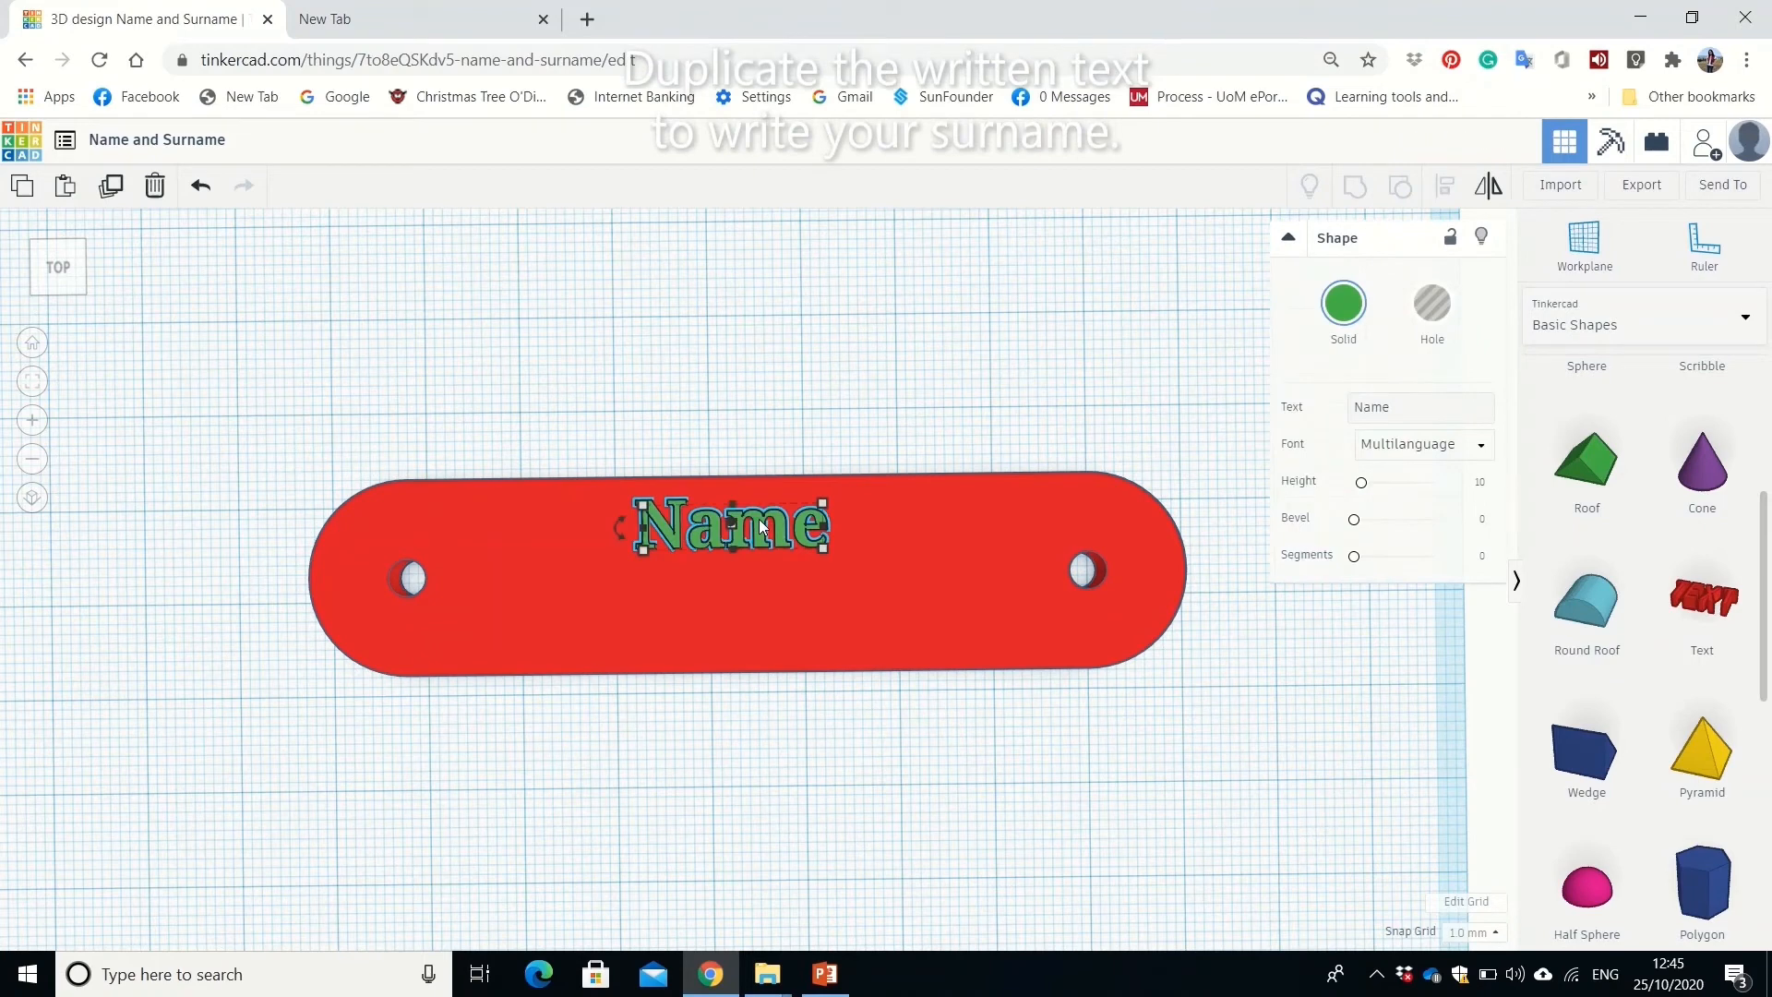
{"action": "key", "text": "ctrl+d"}
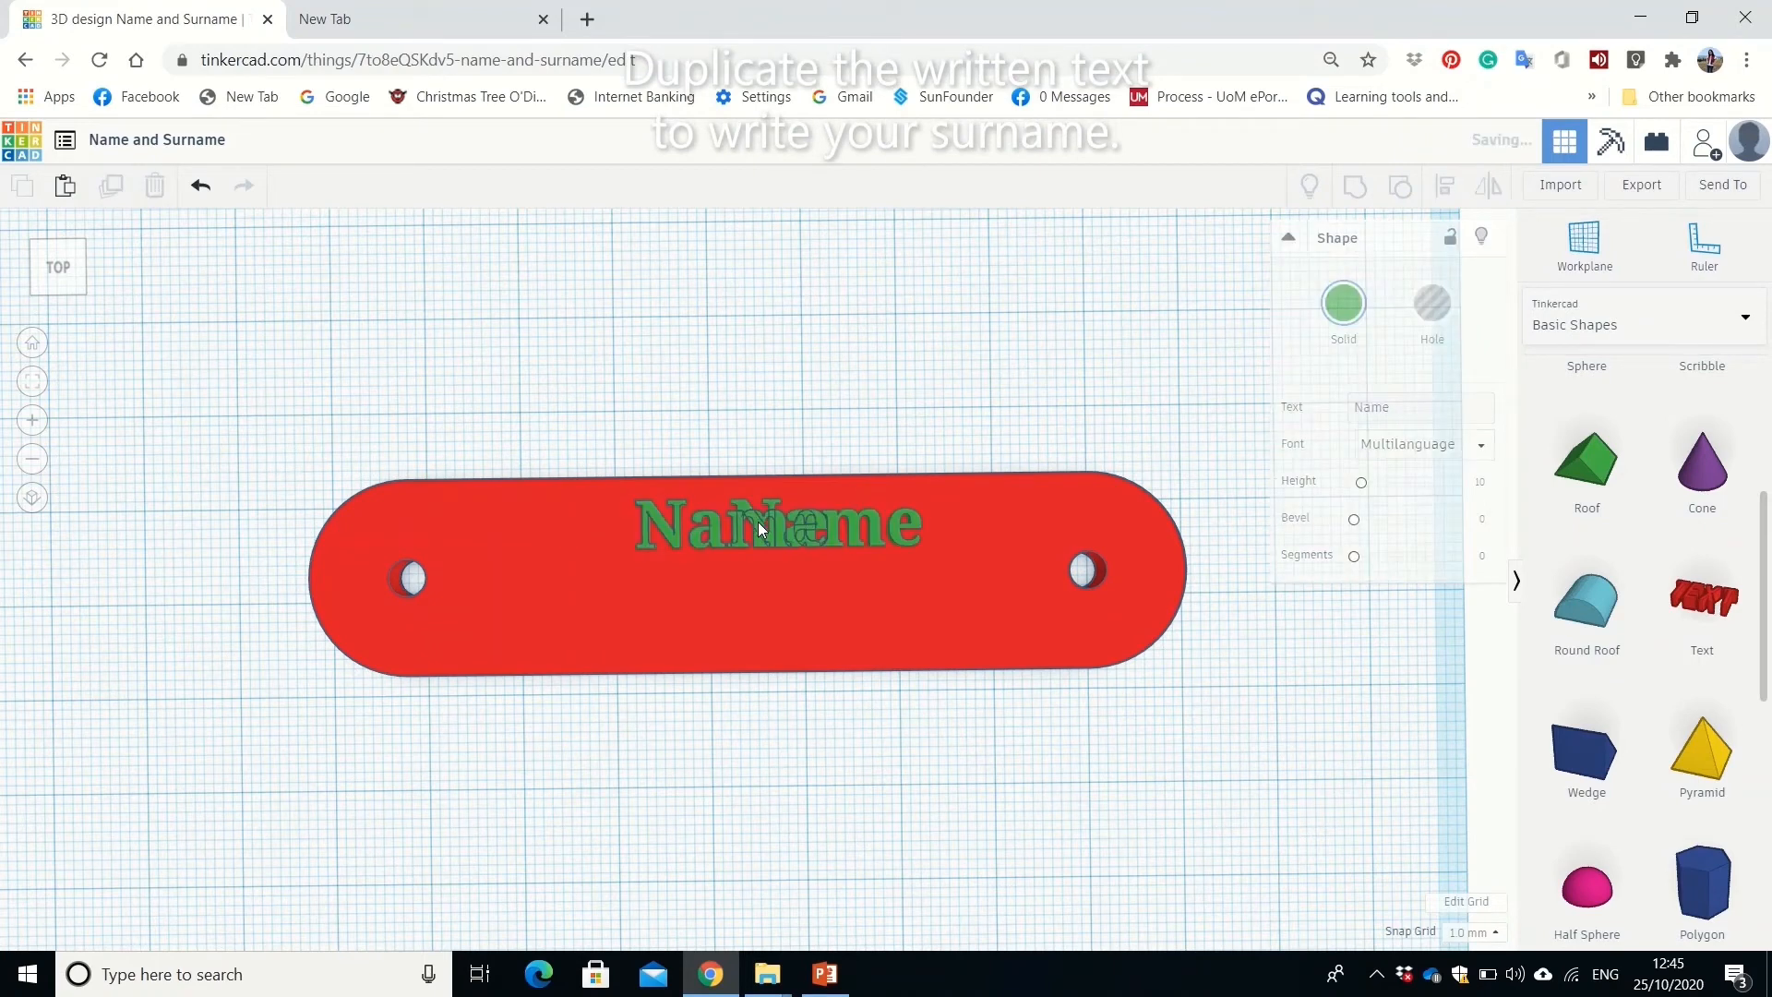
{"action": "left_click_drag", "start_coordinate": [856, 567], "coordinate": [777, 780]}
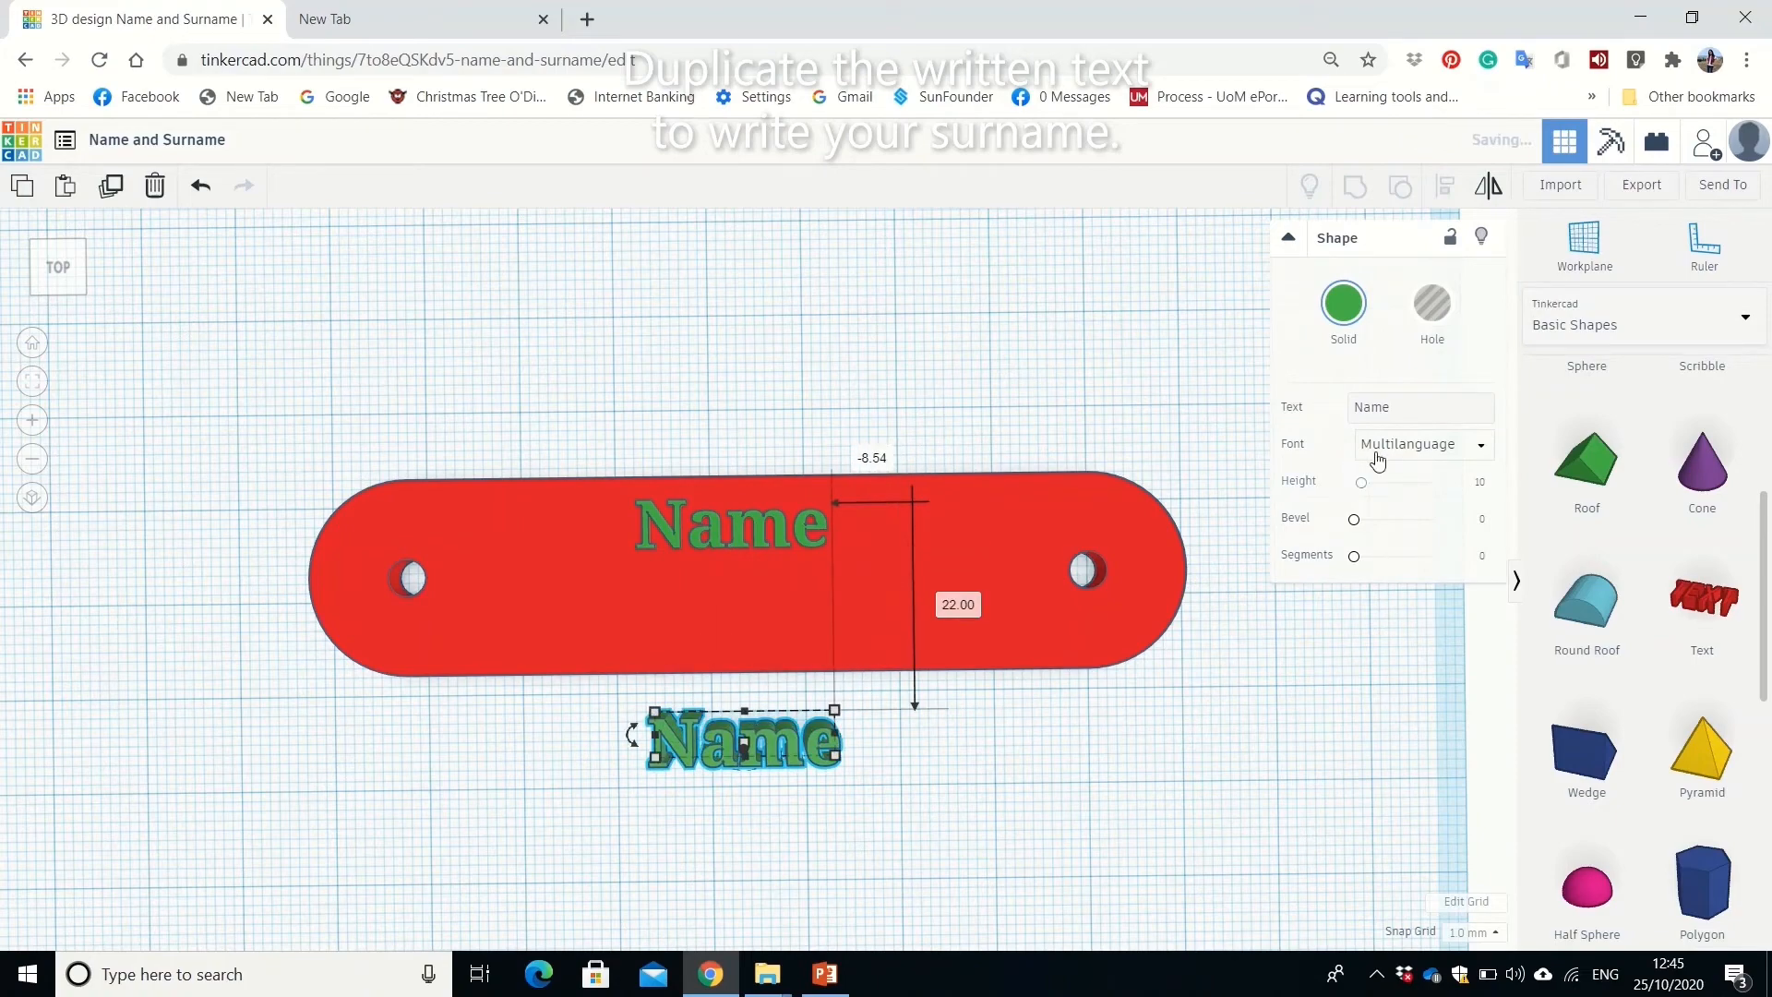
{"action": "left_click", "coordinate": [1371, 408]}
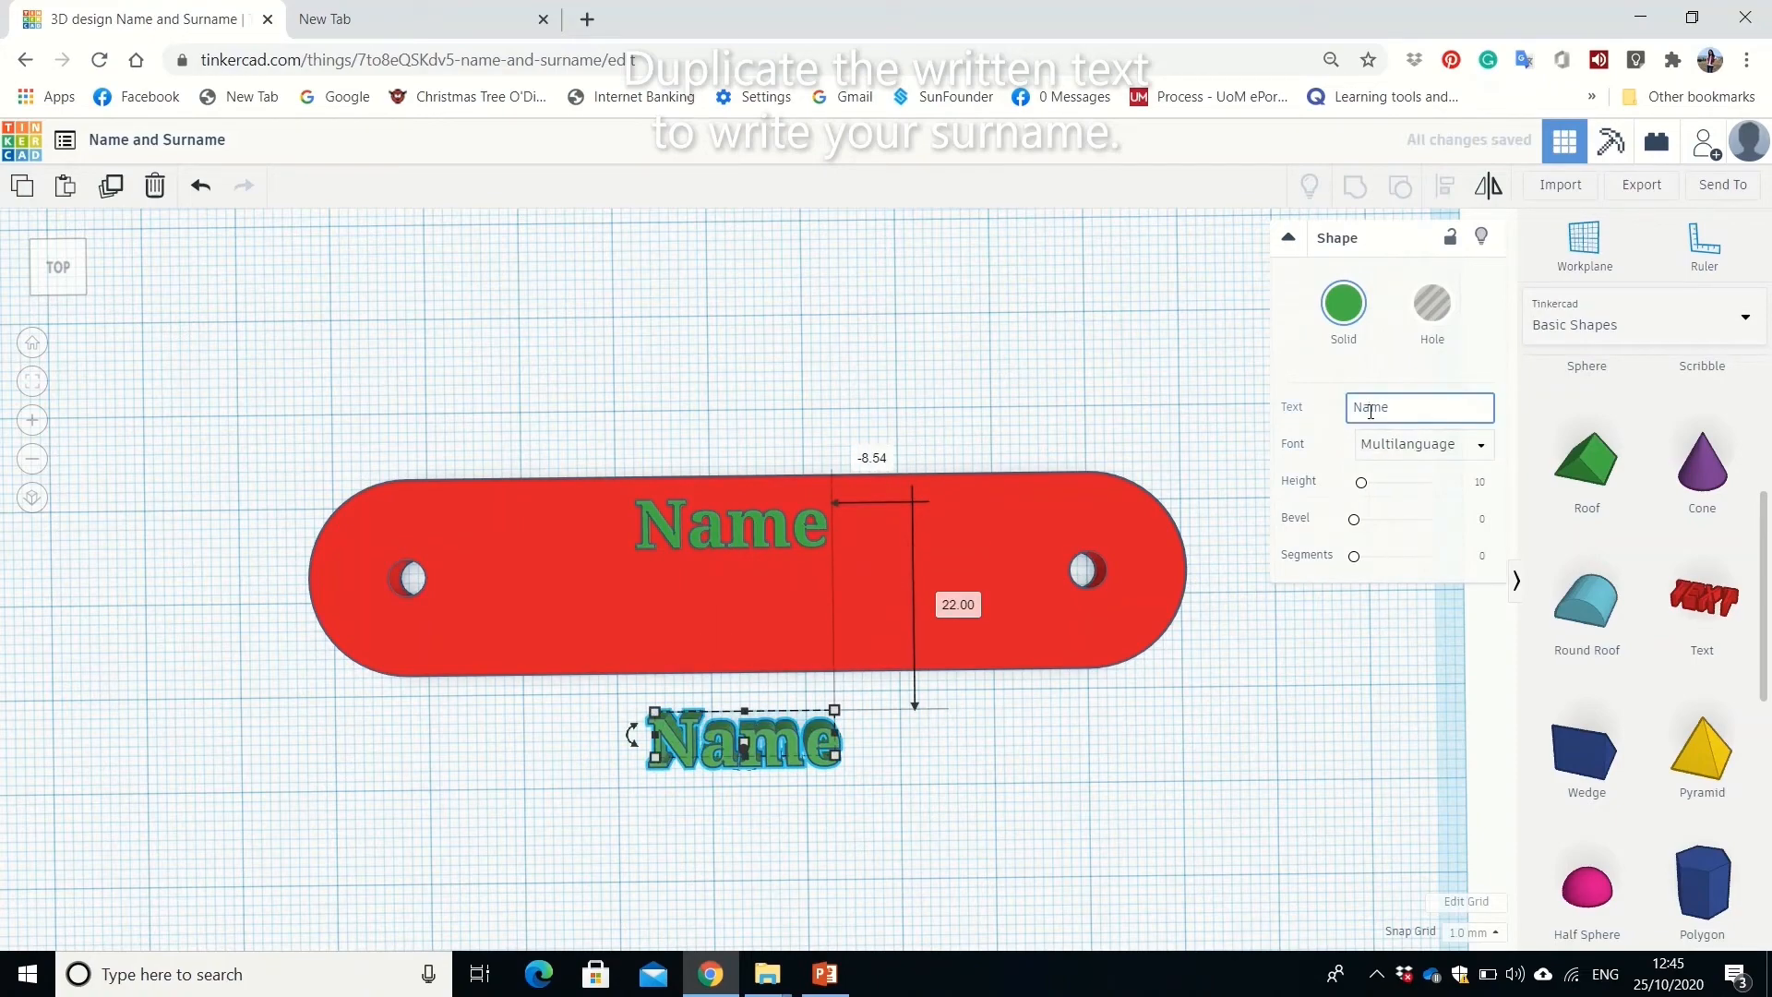
{"action": "double_click", "coordinate": [1370, 408]}
{"action": "type", "text": "Surname"}
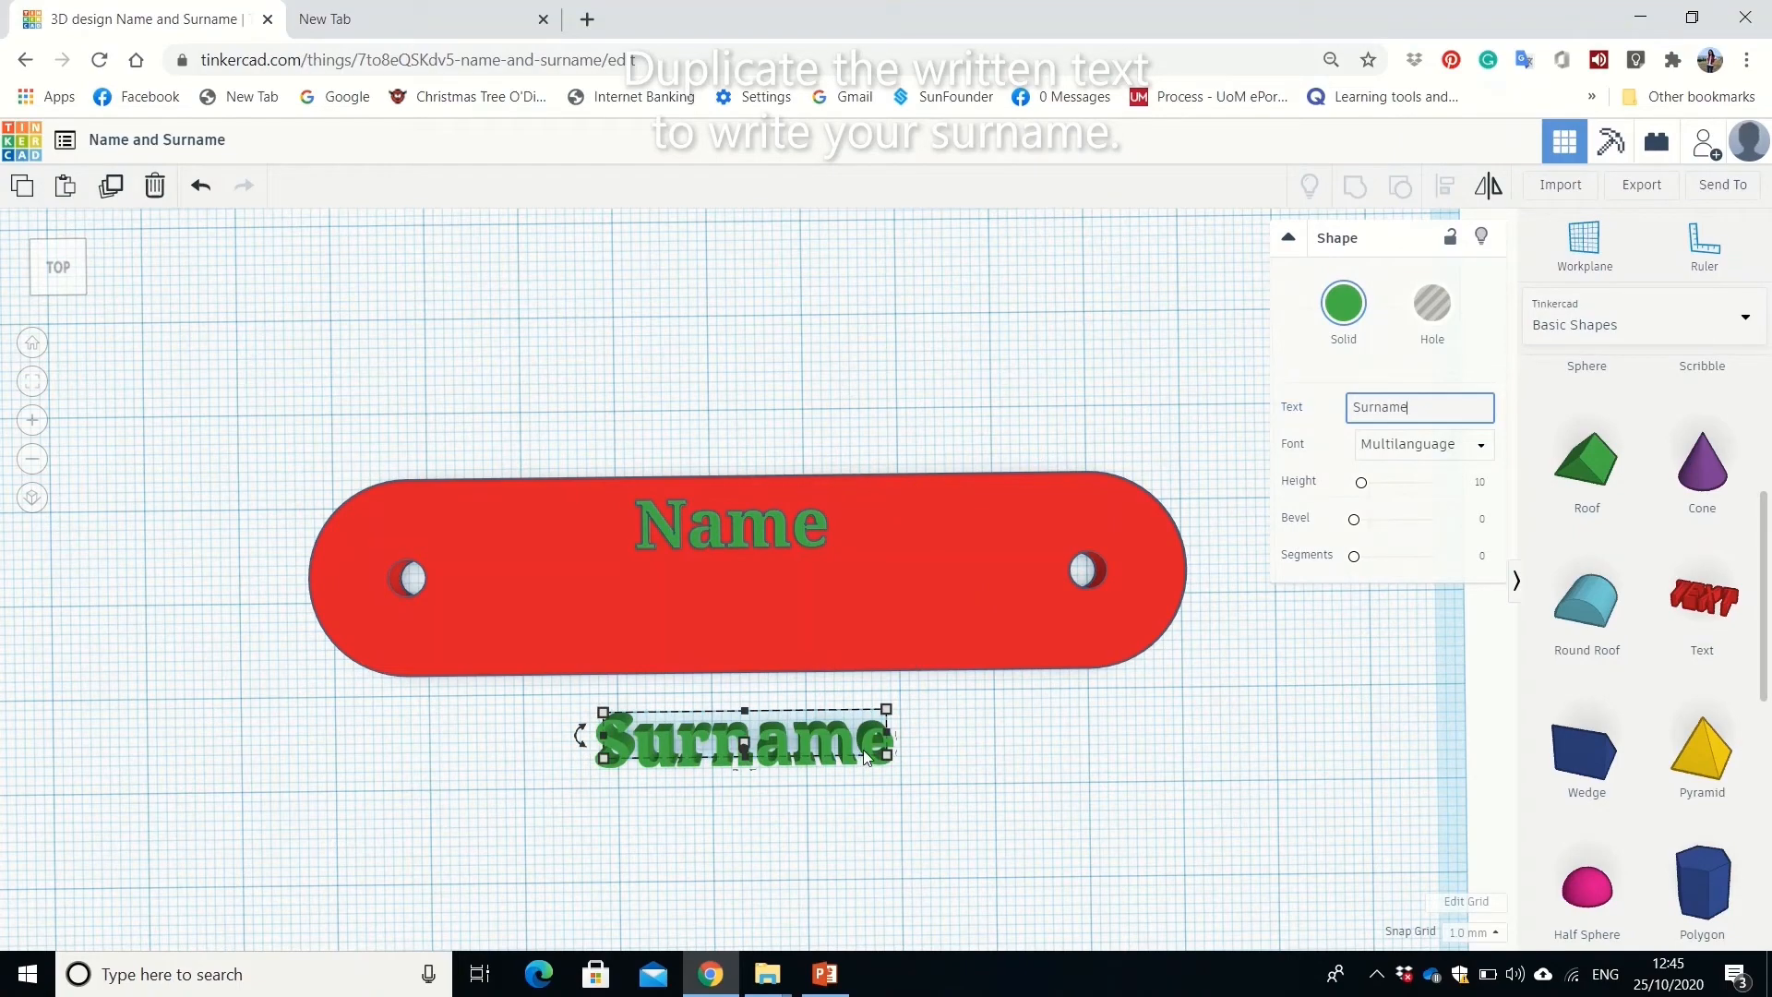
Move the "Surname" text onto the plate, directly below the "Name" text.
{"action": "left_click_drag", "start_coordinate": [867, 750], "coordinate": [858, 603]}
{"action": "key", "text": "Right"}
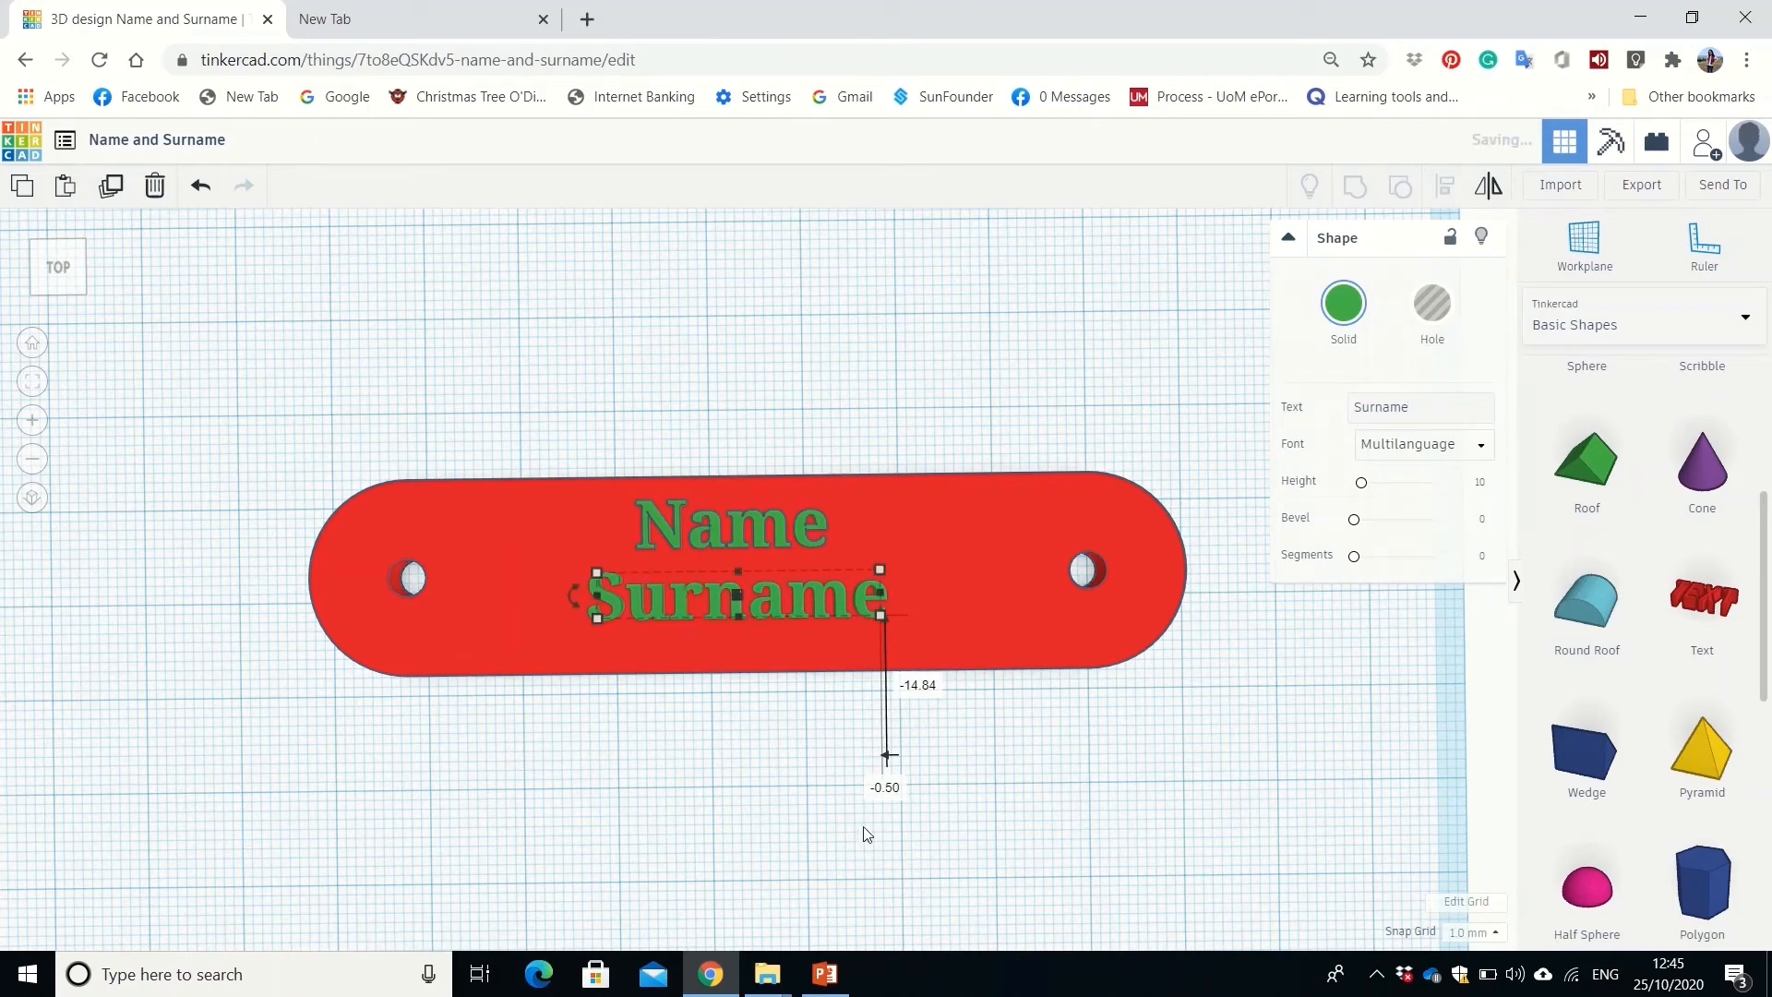
{"action": "left_click", "coordinate": [738, 828]}
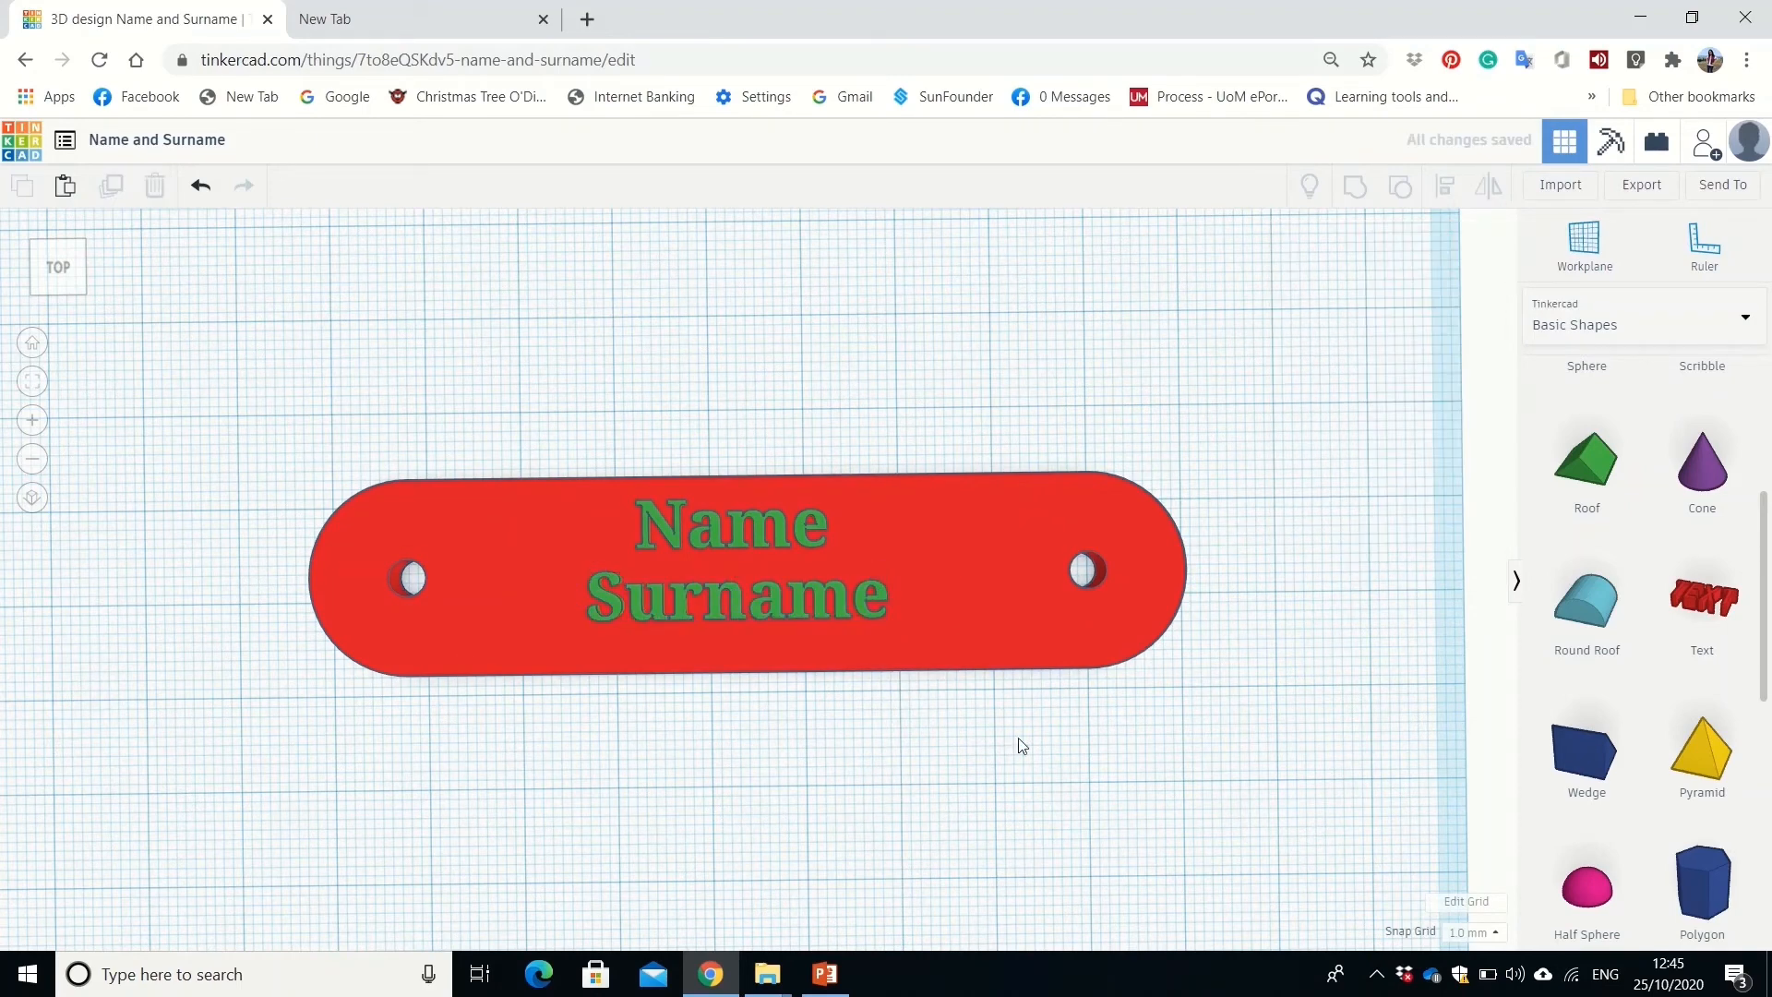
Centre both text lines along the plate's length and enlarge the two texts together slightly.
{"action": "left_click_drag", "start_coordinate": [1241, 725], "coordinate": [196, 397]}
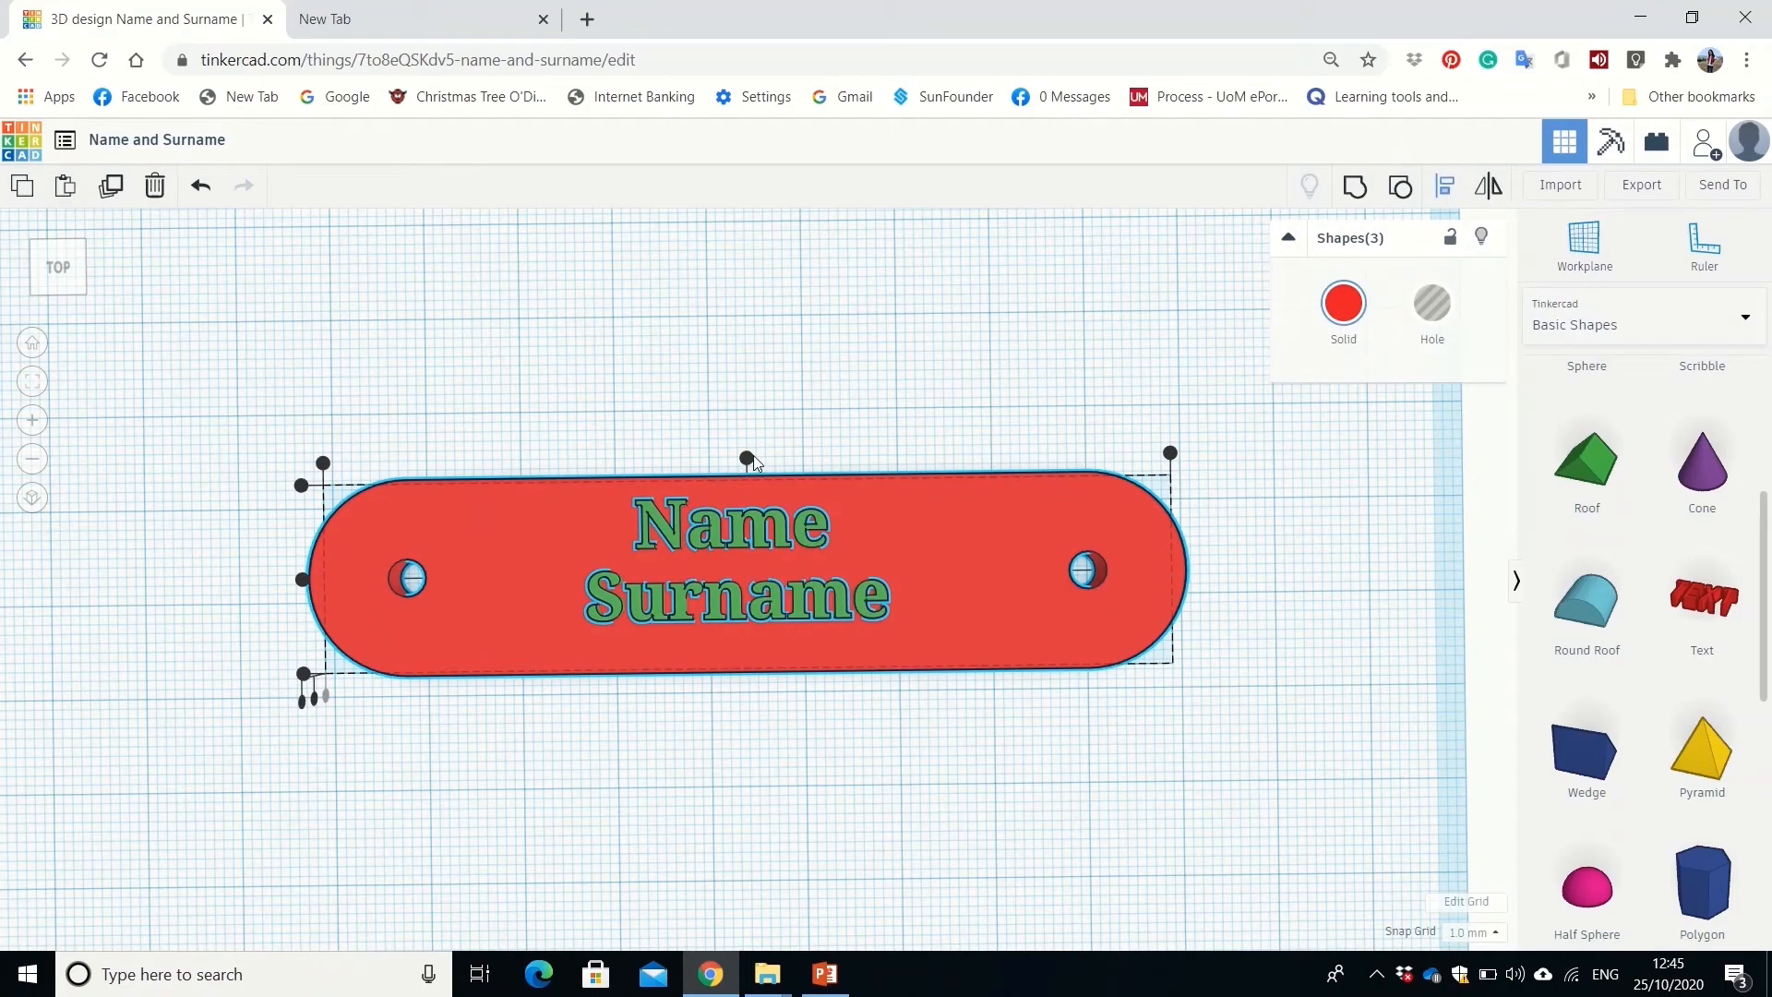
{"action": "left_click", "coordinate": [753, 456]}
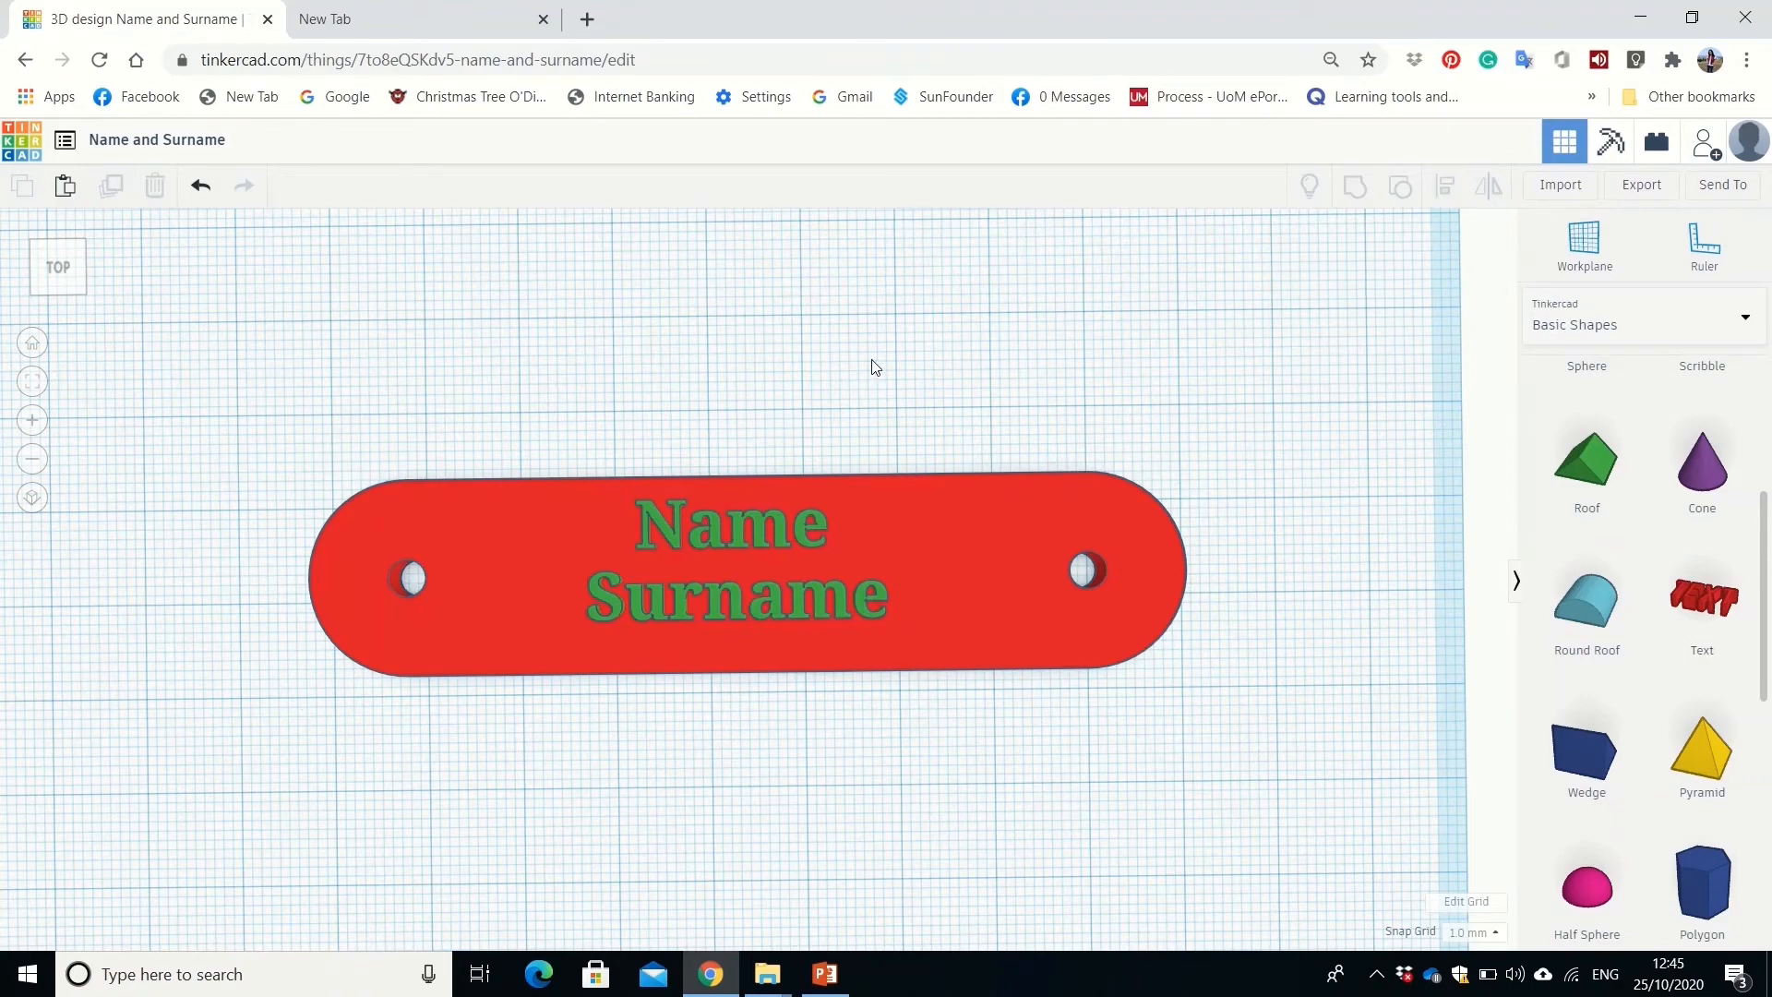
{"action": "left_click_drag", "start_coordinate": [878, 768], "coordinate": [559, 493]}
Group the plate with the "Name" and "Surname" texts into a single red object.
{"action": "left_click_drag", "start_coordinate": [1159, 713], "coordinate": [213, 280]}
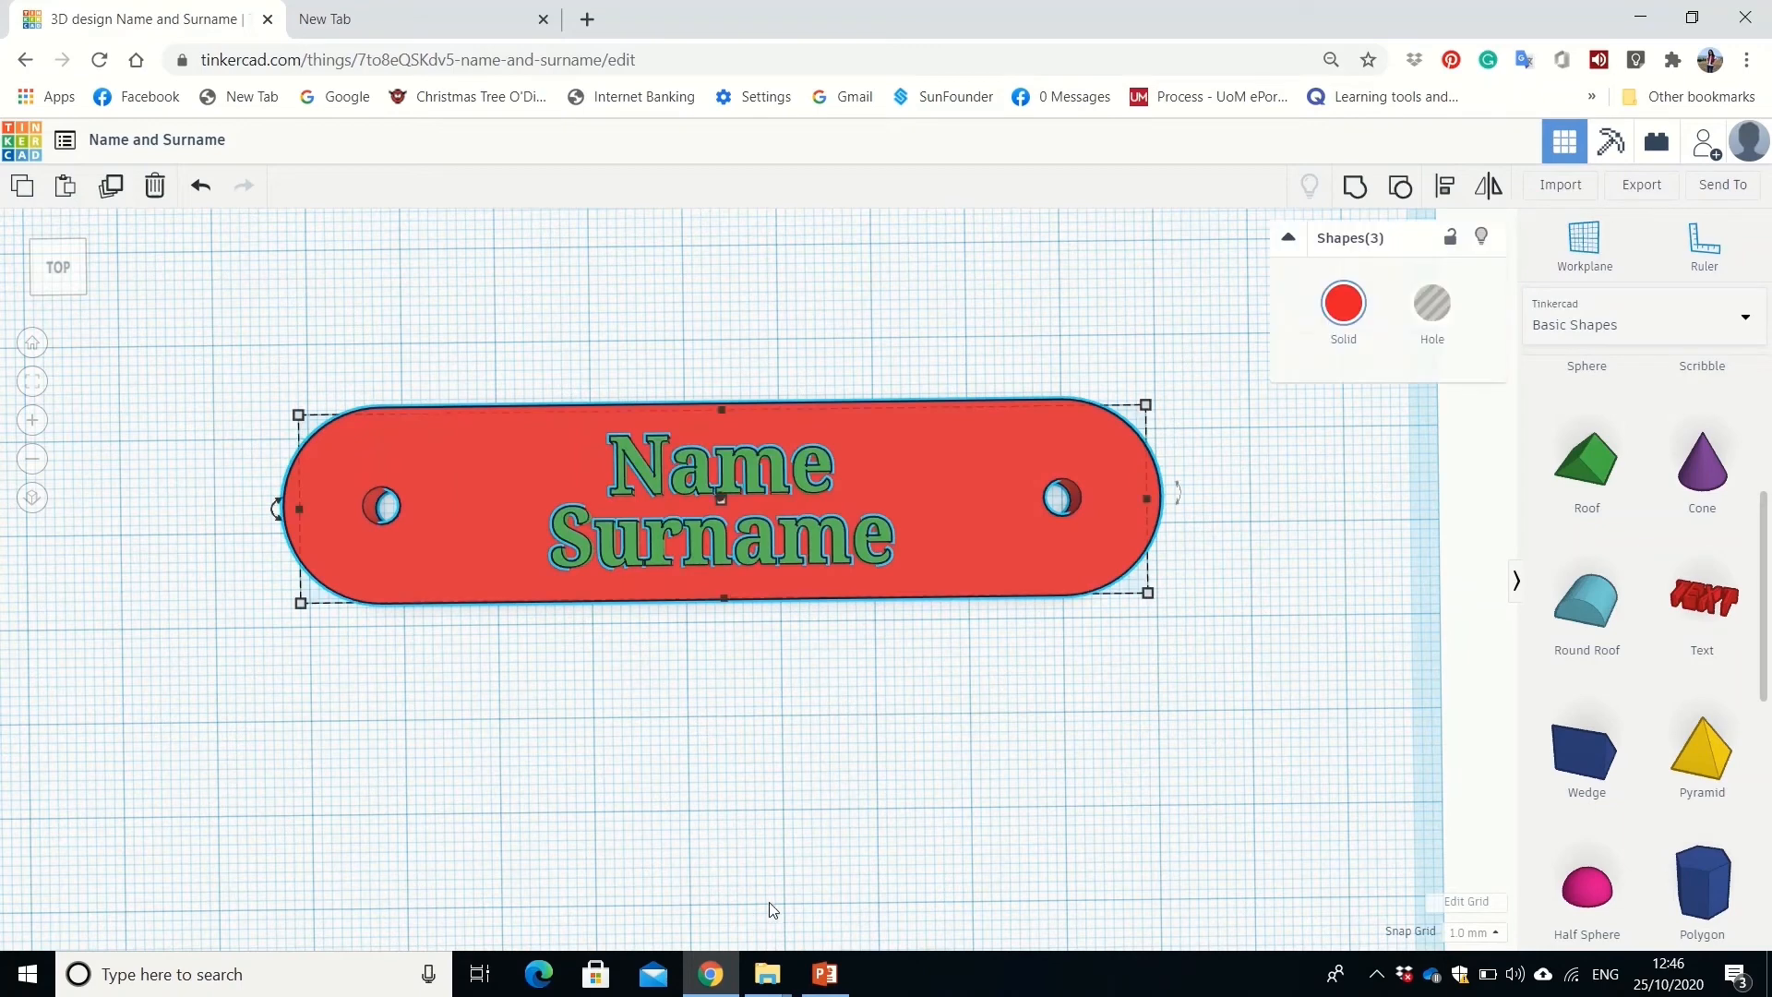
{"action": "left_click", "coordinate": [1354, 187]}
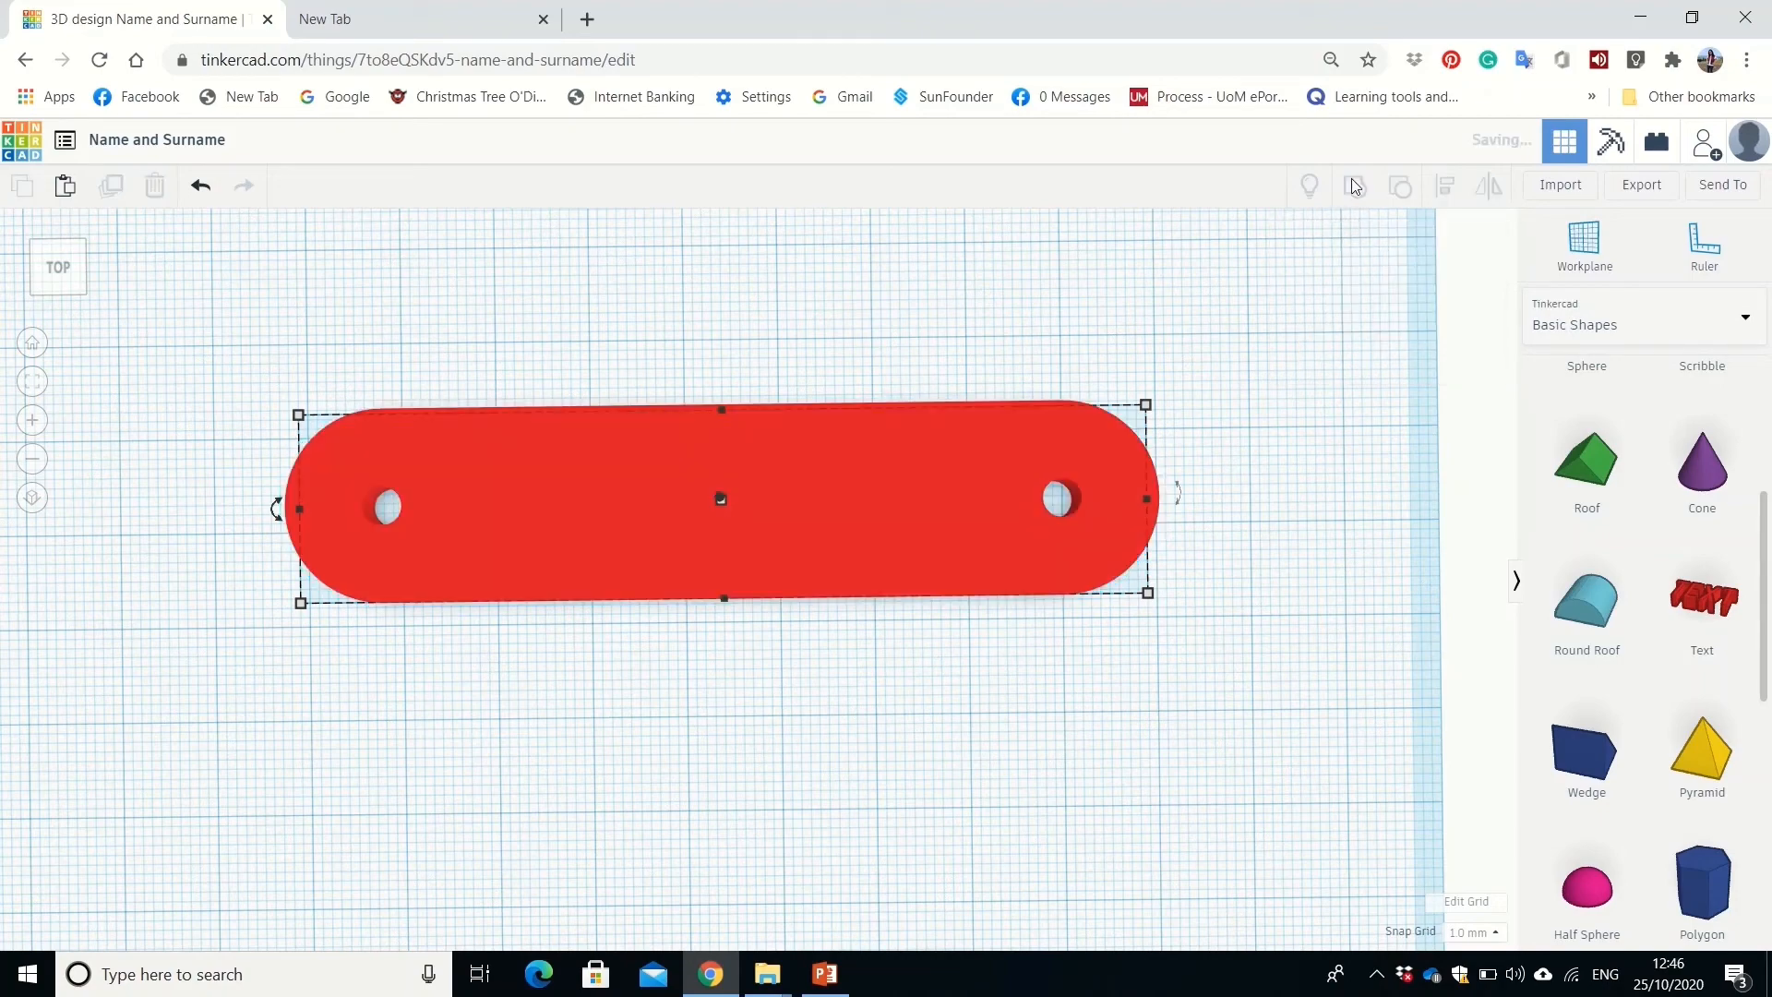
{"action": "left_click", "coordinate": [1123, 348]}
{"action": "left_click", "coordinate": [1006, 391]}
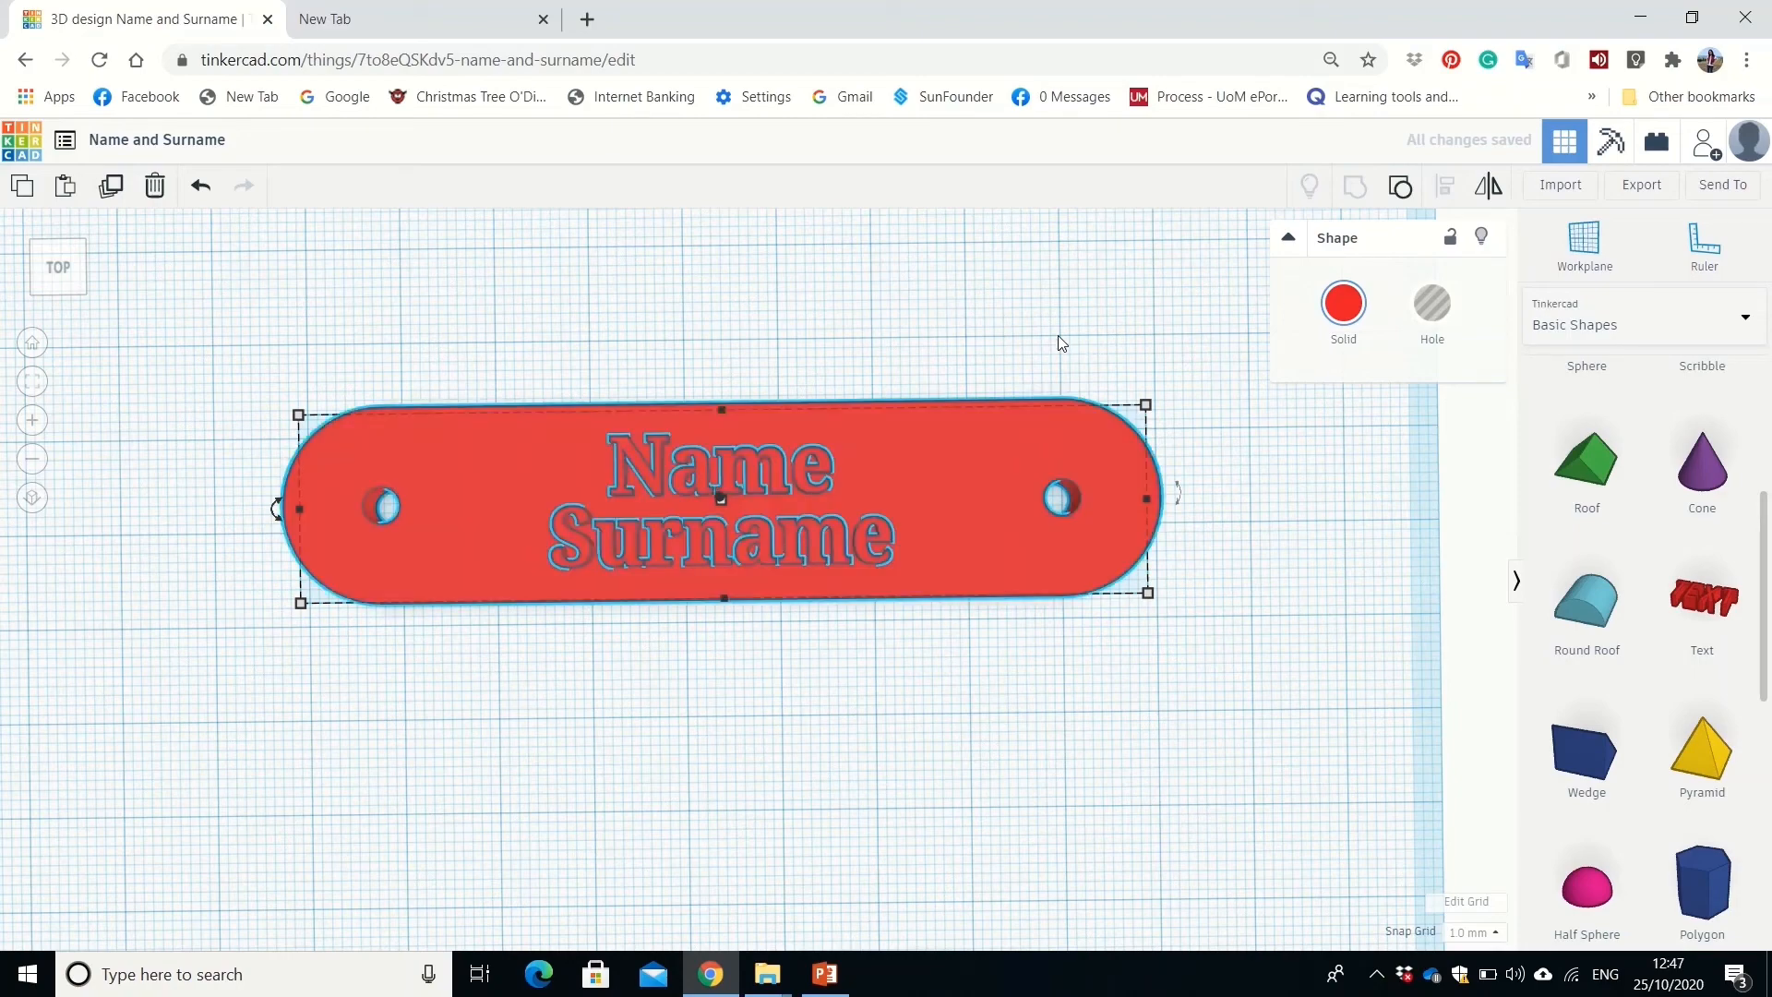
{"action": "left_click", "coordinate": [1061, 342]}
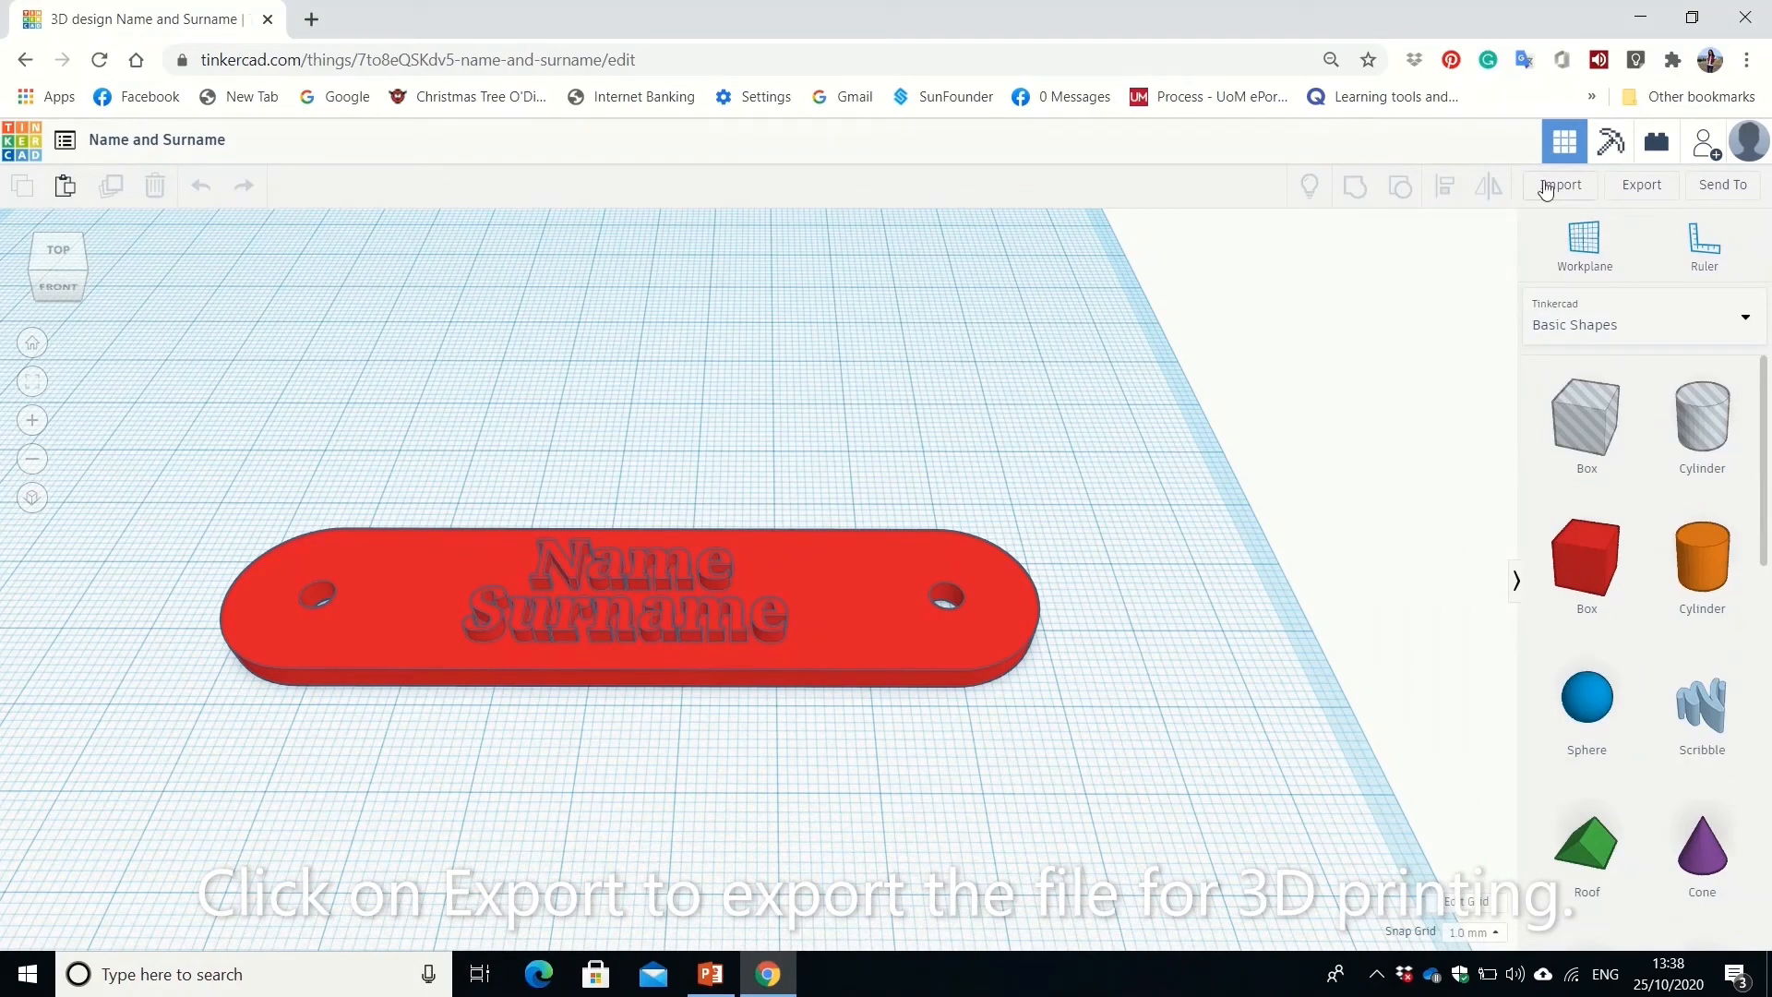
Export everything in the design as an STL file named "Name and Surname" to the Desktop.
{"action": "left_click", "coordinate": [1646, 187]}
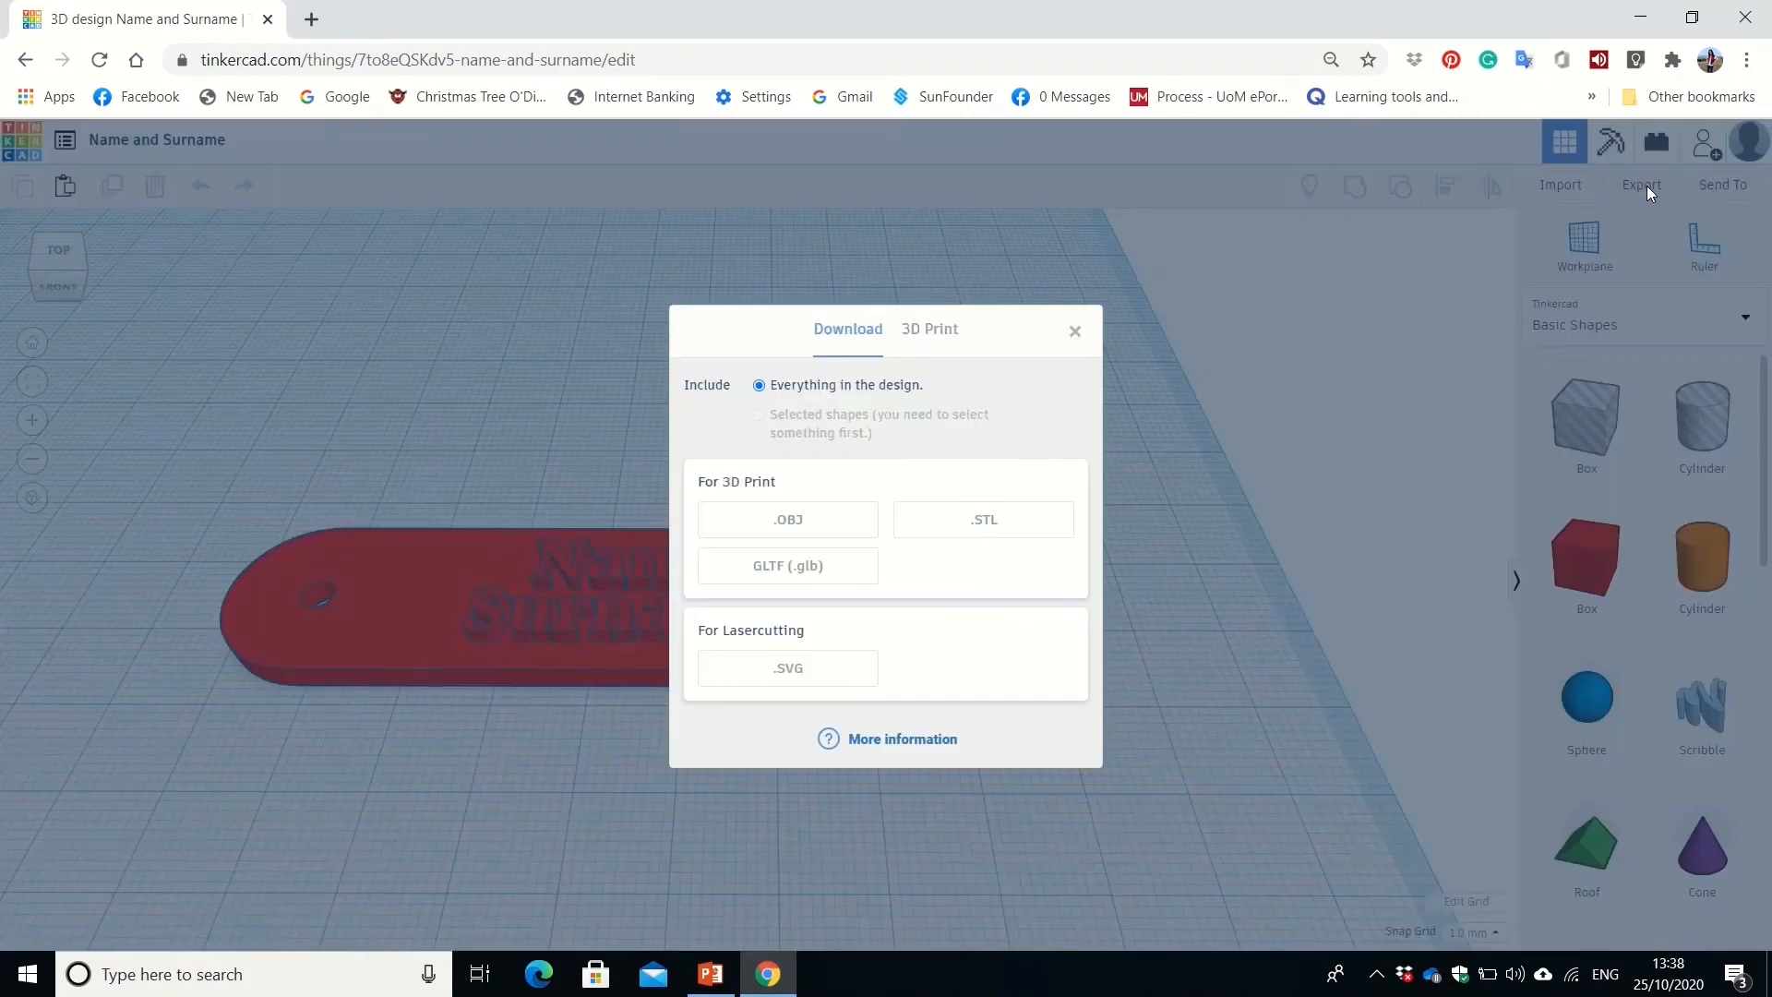
{"action": "left_click", "coordinate": [1003, 531]}
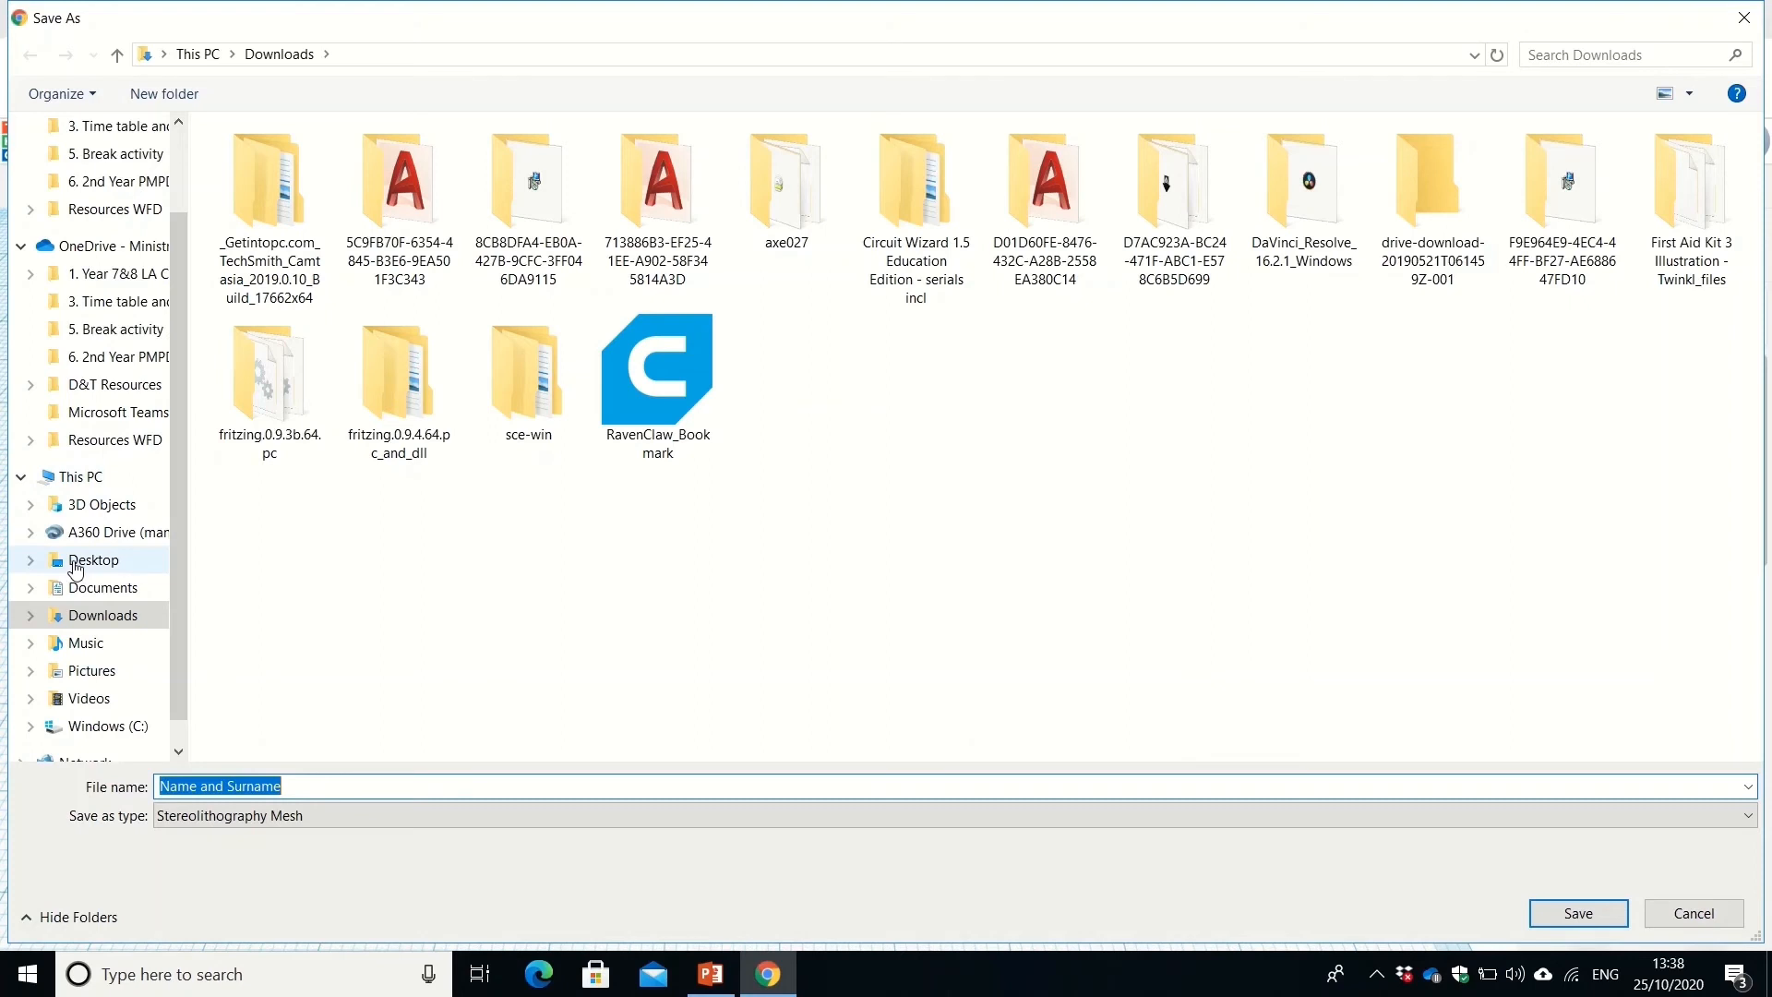
{"action": "left_click", "coordinate": [76, 565]}
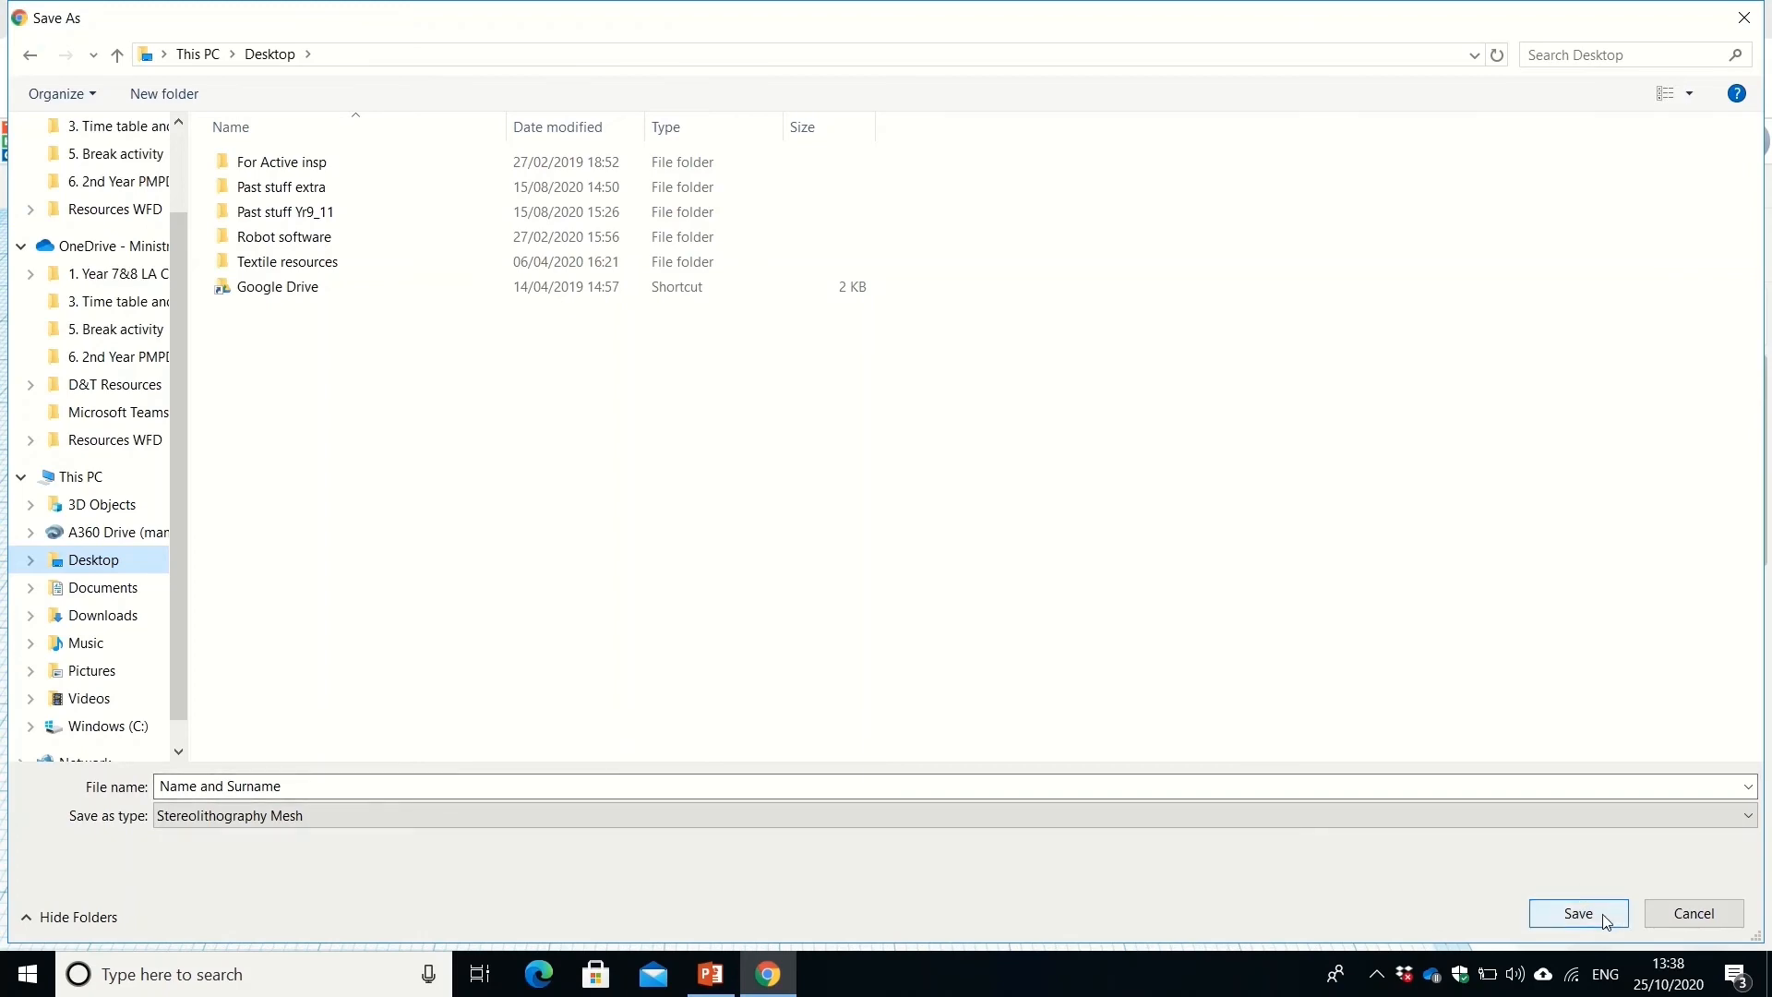
{"action": "left_click", "coordinate": [1577, 914]}
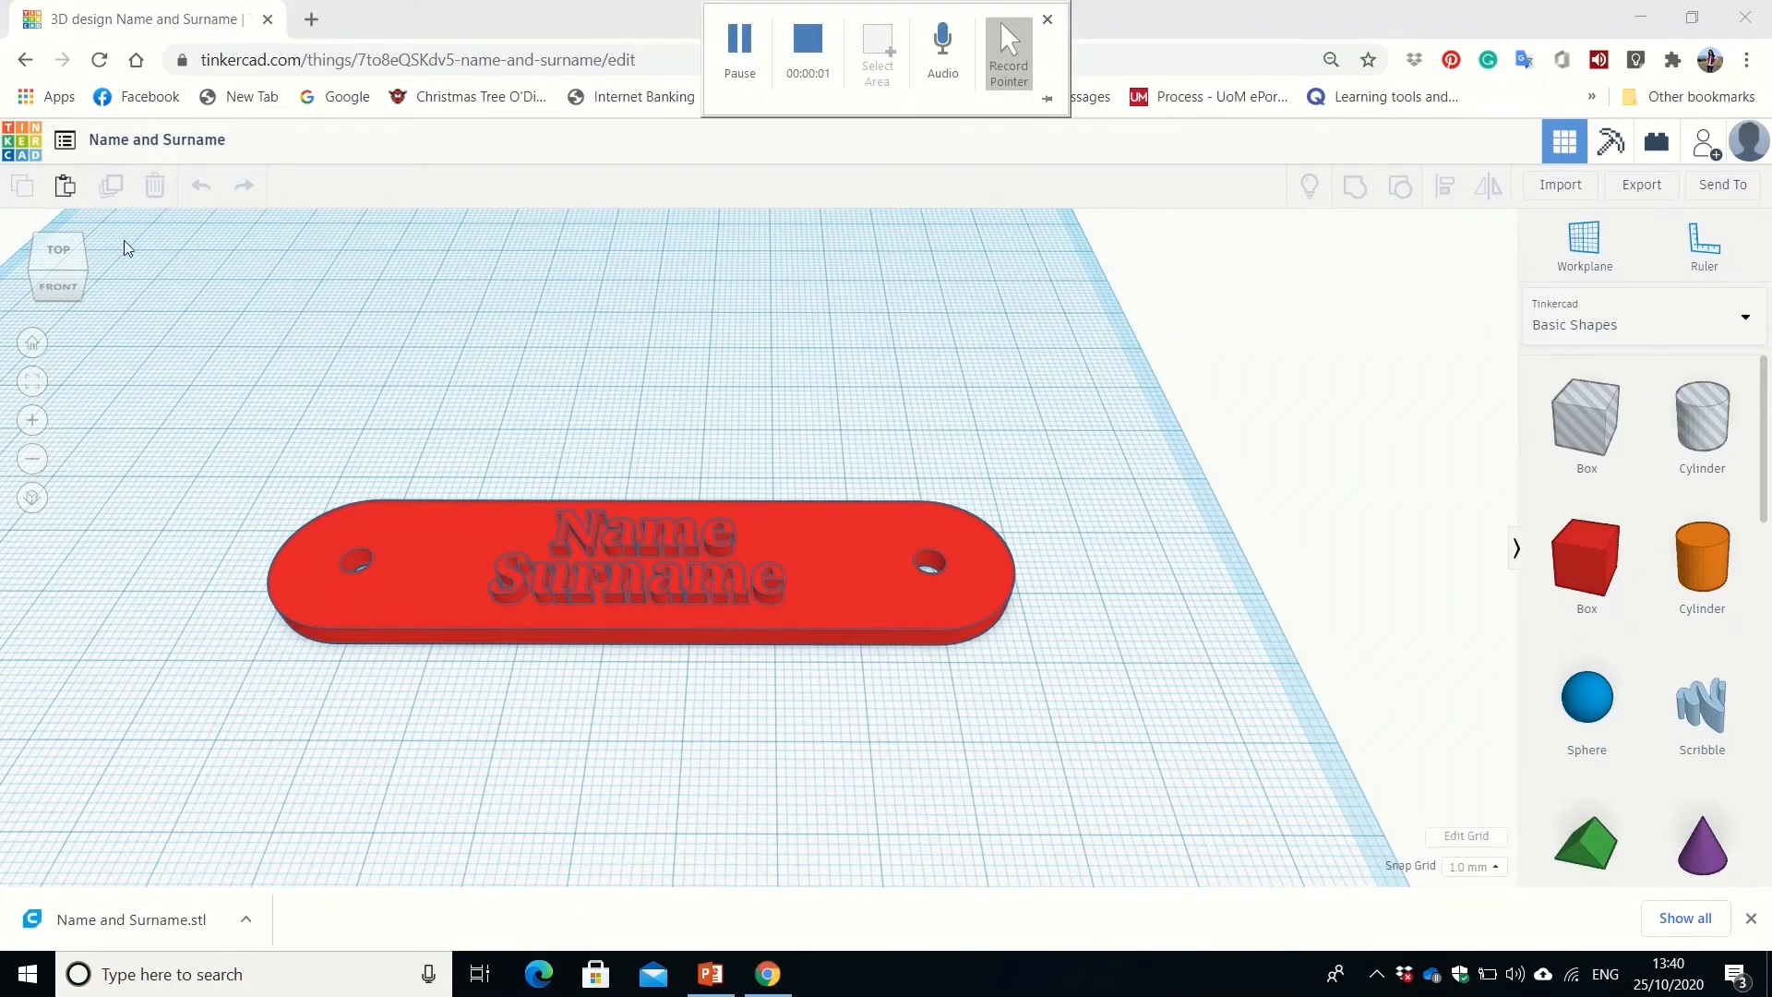
Return to the Tinkercad dashboard, log out of the account and close the browser.
{"action": "left_click", "coordinate": [28, 145]}
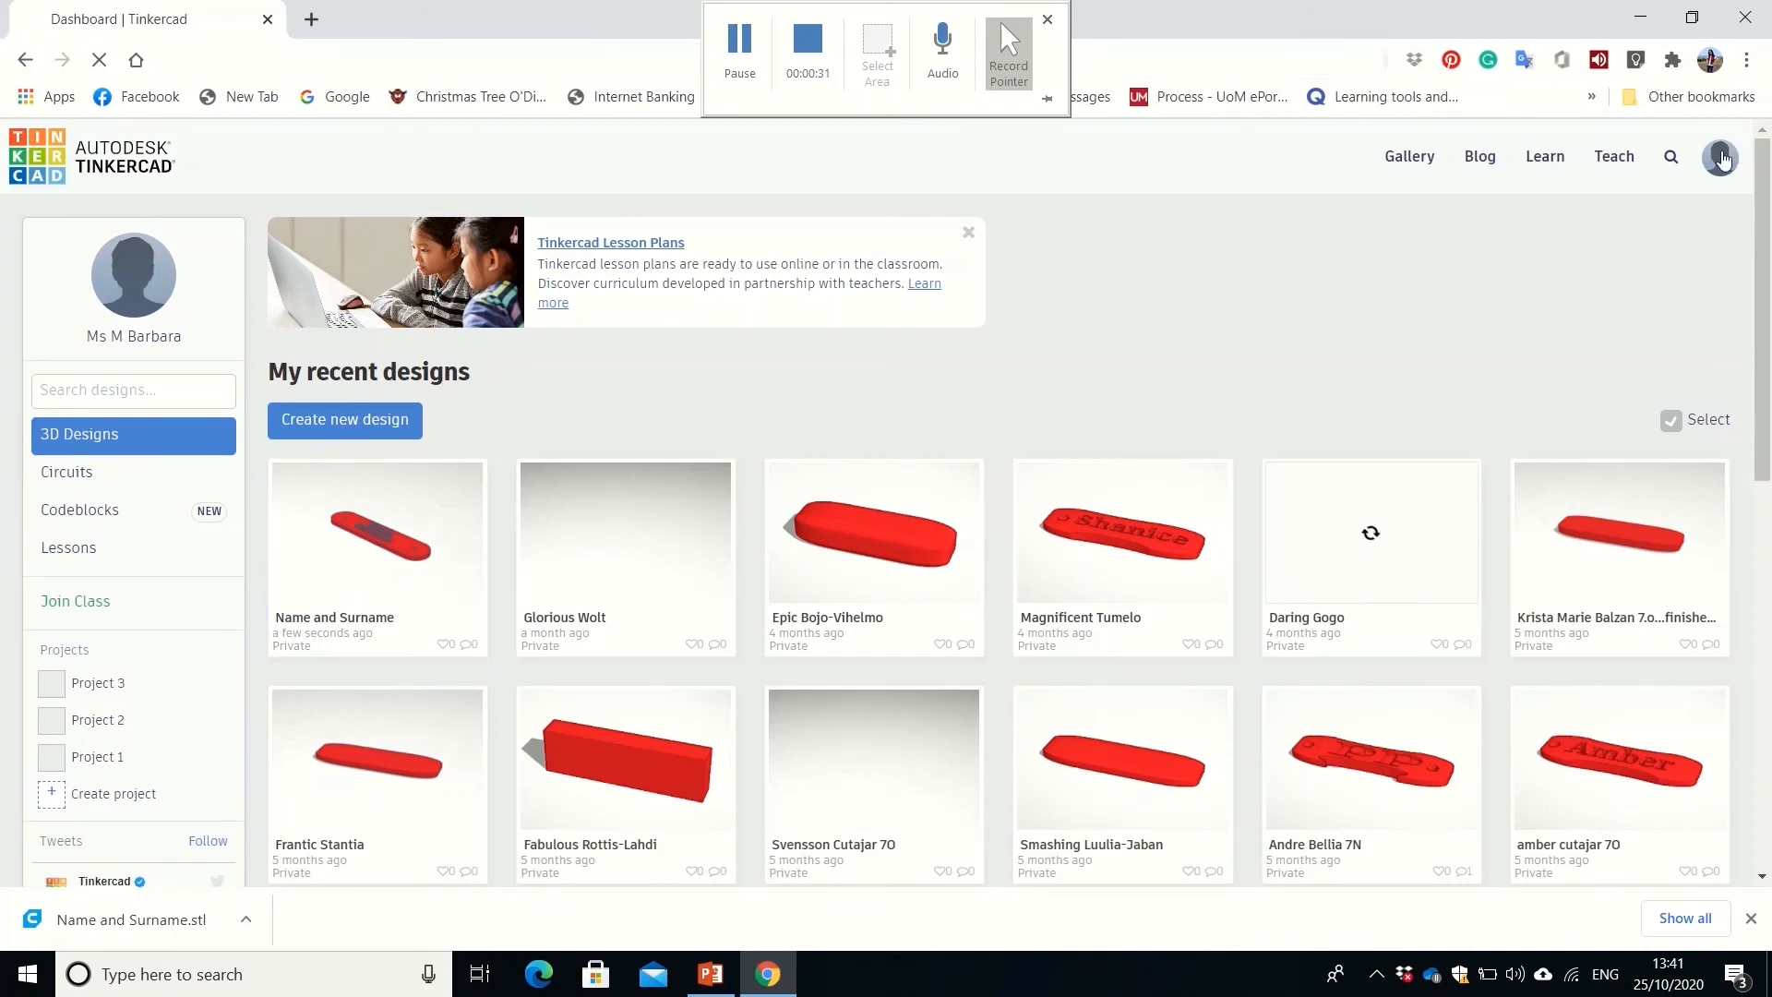
{"action": "left_click", "coordinate": [1721, 159]}
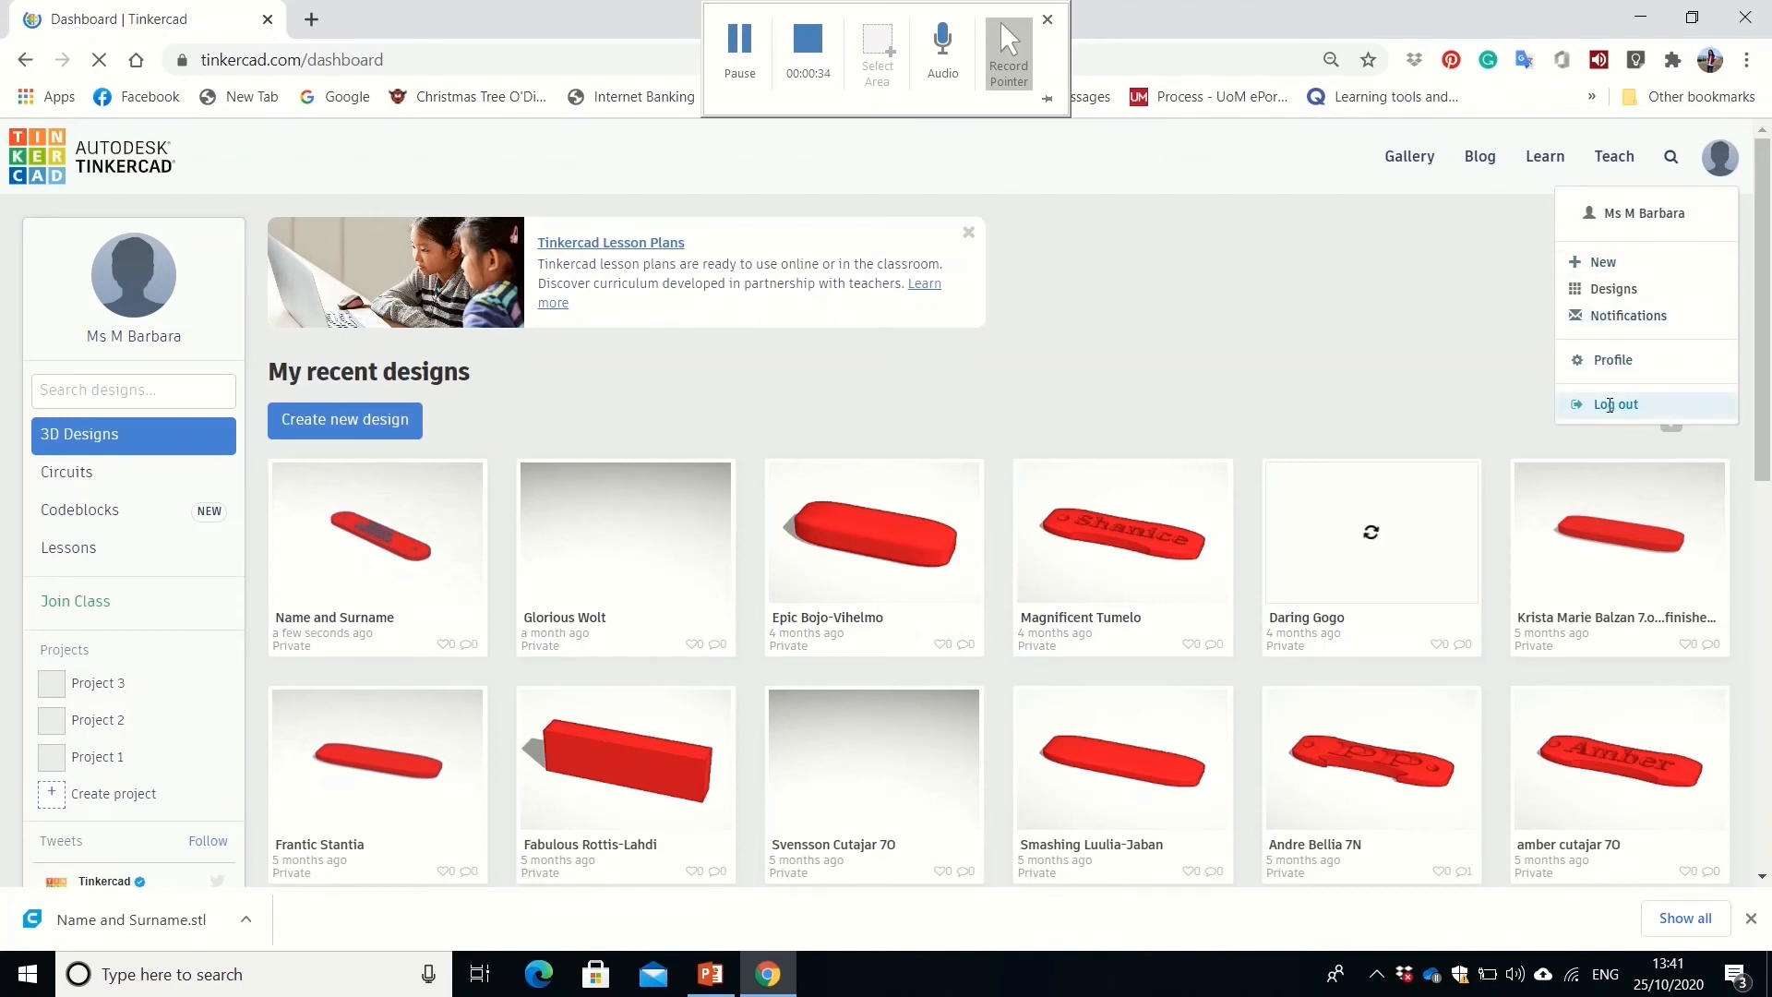
{"action": "left_click", "coordinate": [1610, 405]}
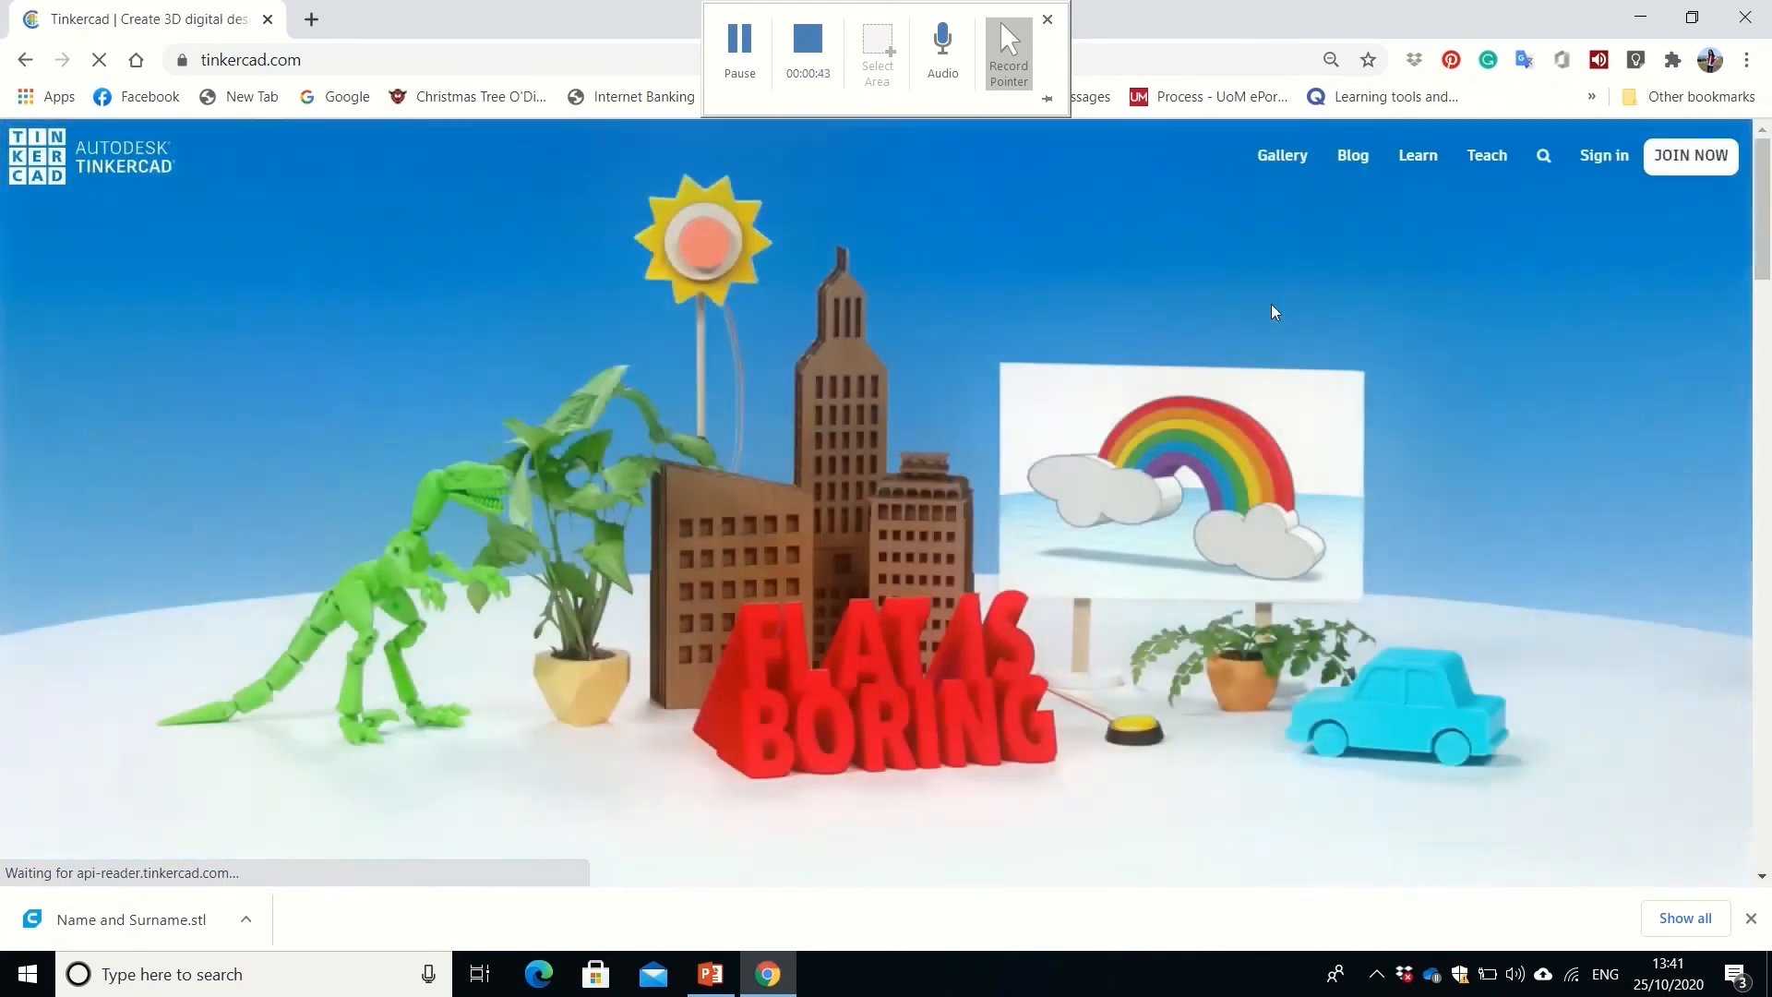
{"action": "left_click", "coordinate": [1741, 13]}
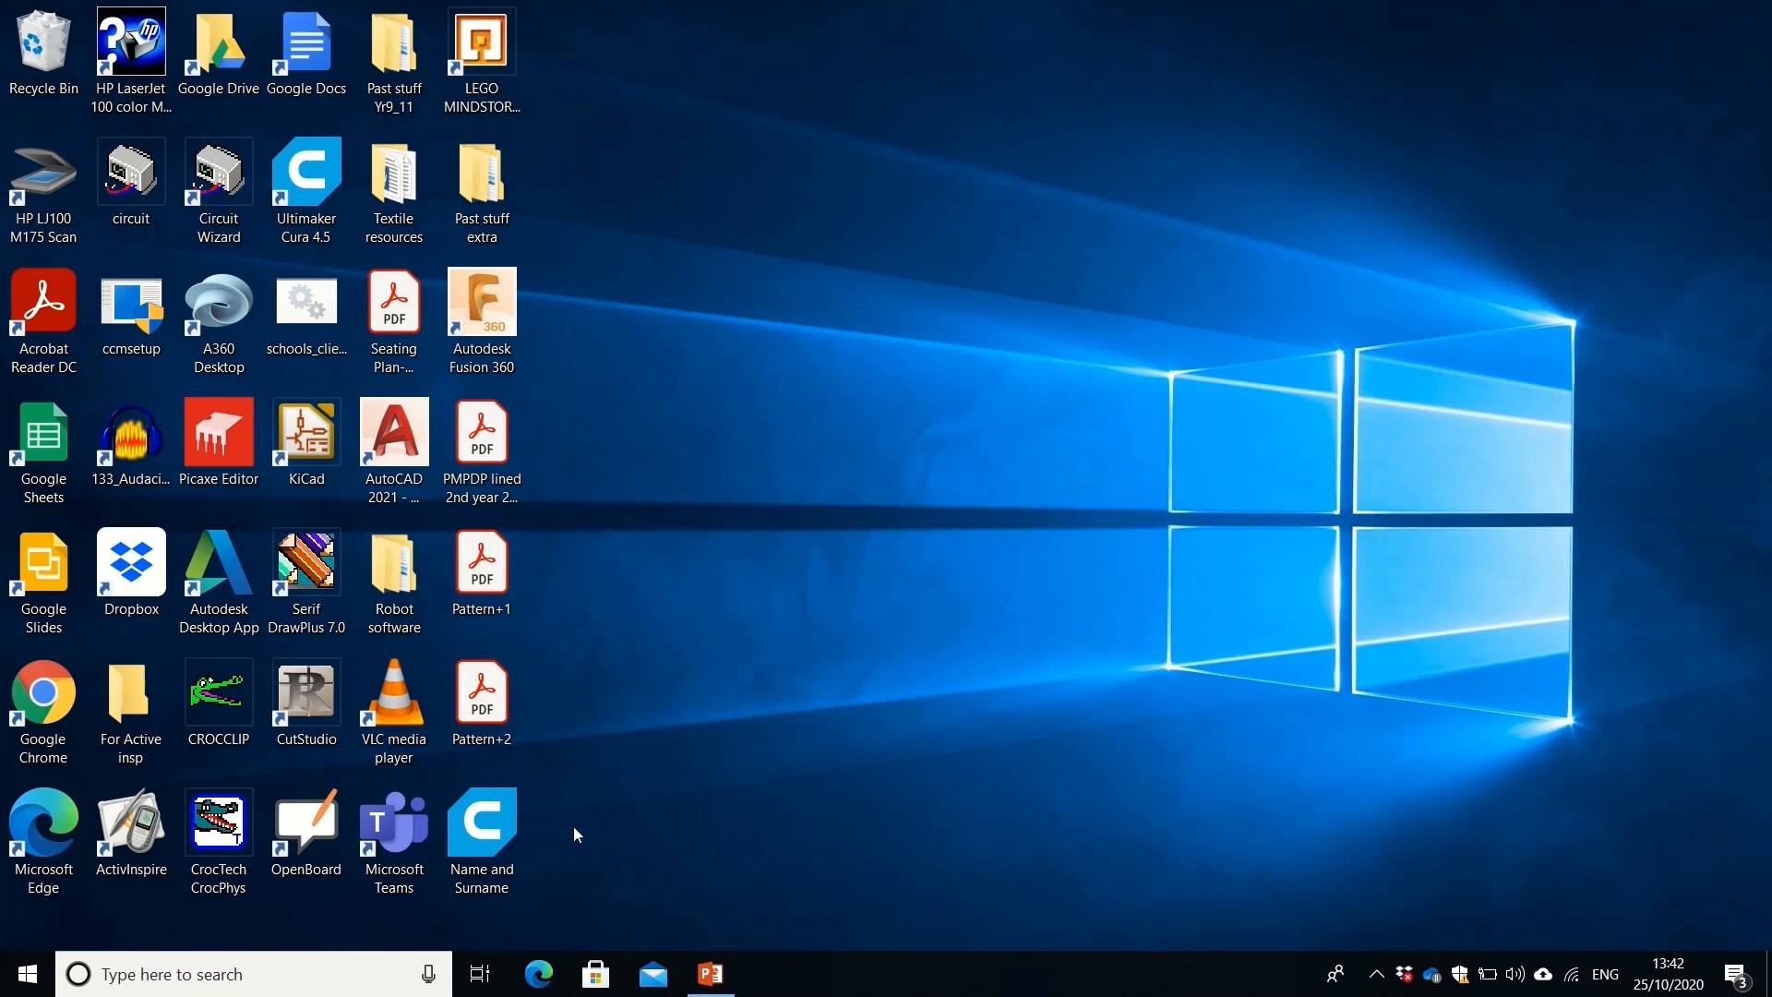
Open the "Name and Surname" STL file from the desktop in Ultimaker Cura and slice the model.
{"action": "double_click", "coordinate": [465, 849]}
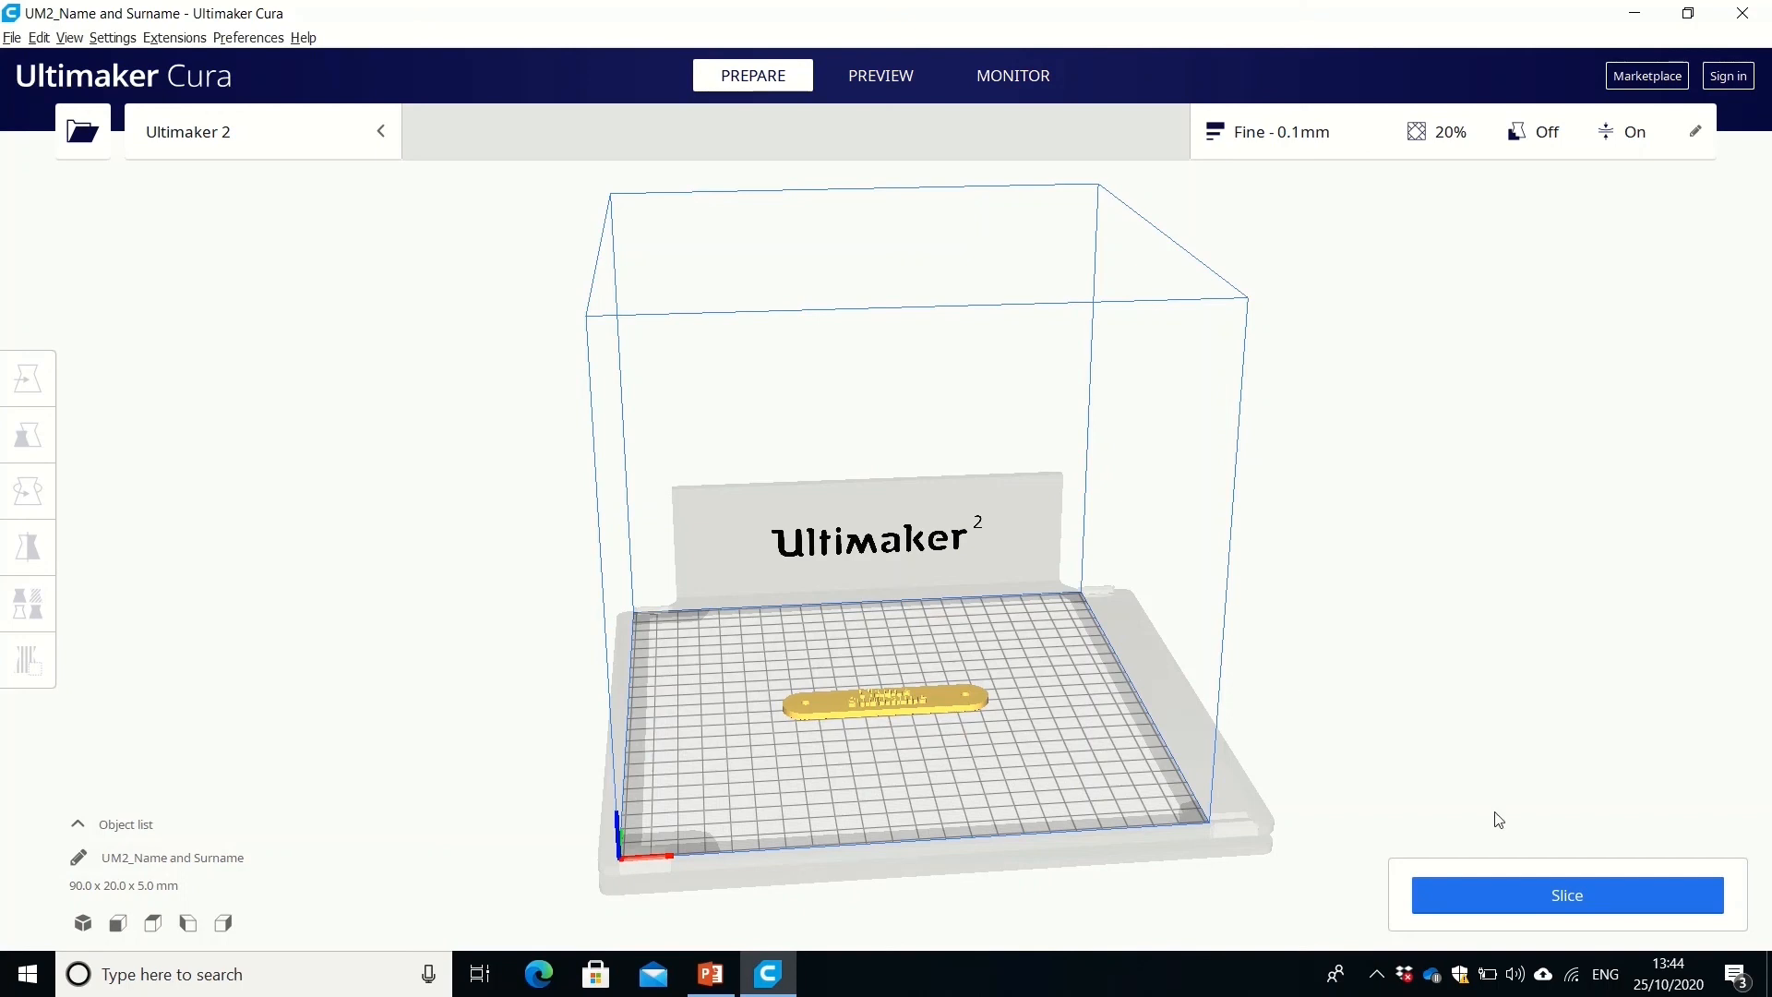
{"action": "left_click", "coordinate": [1536, 904]}
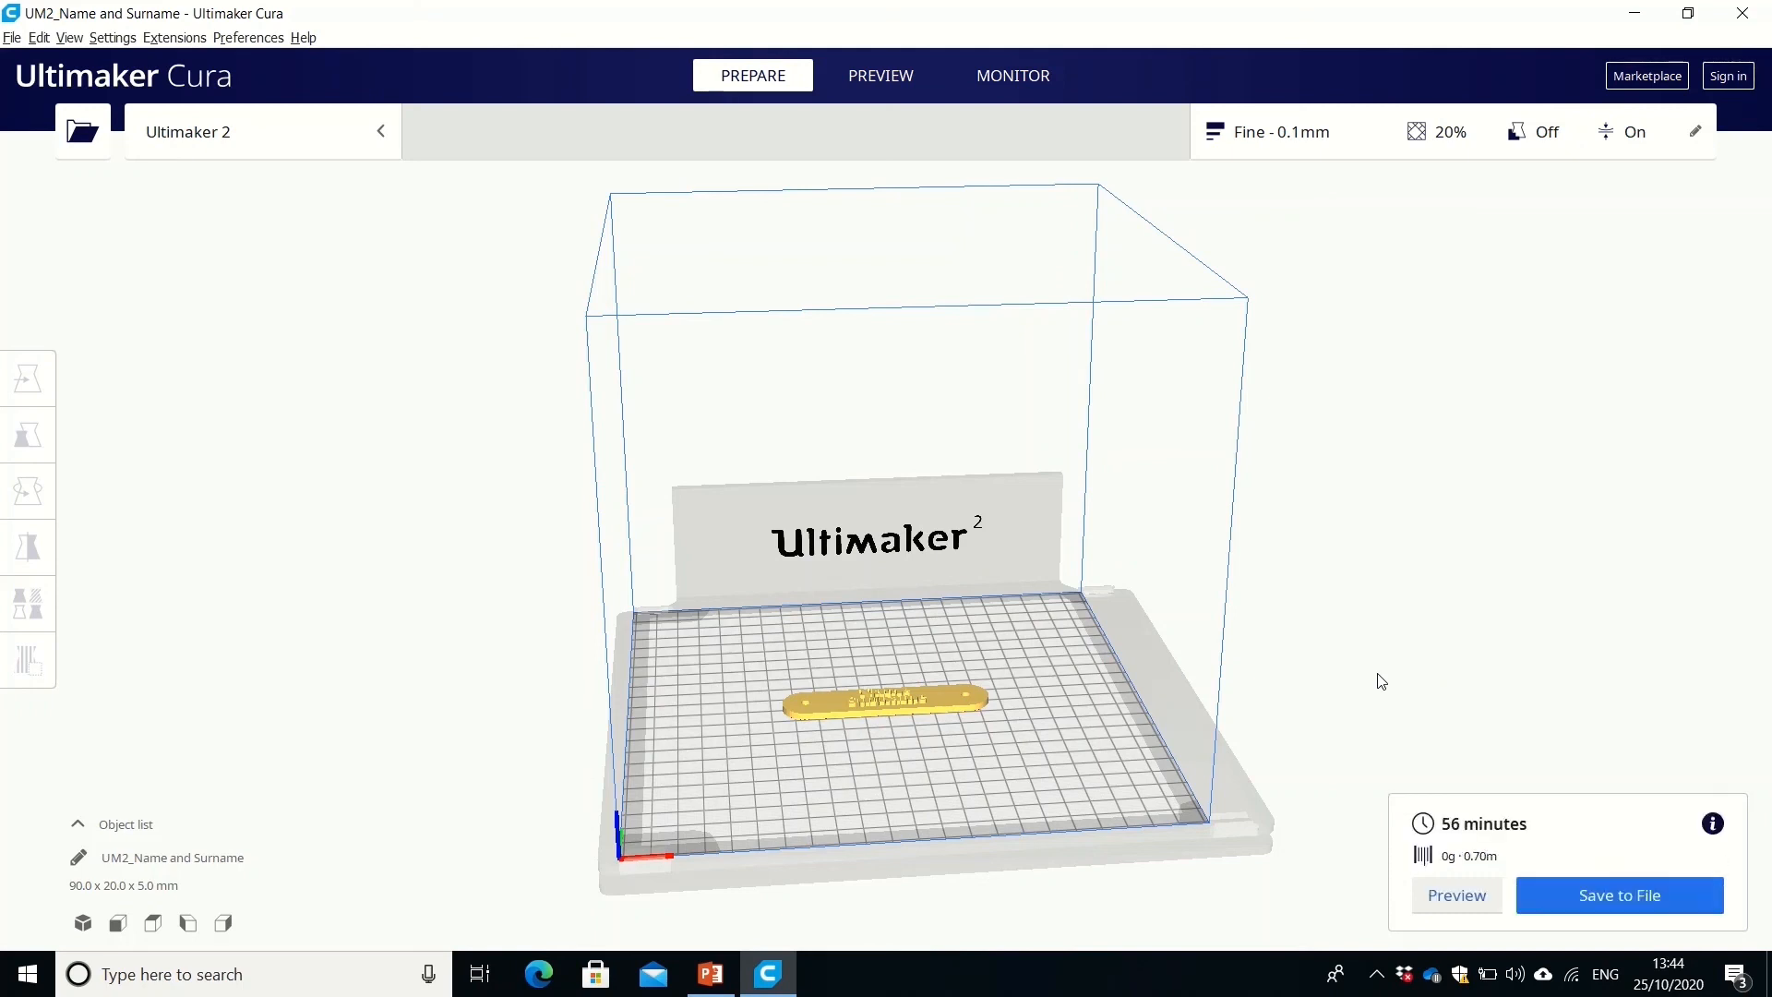
Save the sliced model to the Desktop as the G-code file "UM2_Name and Surname" and close Ultimaker Cura.
{"action": "left_click", "coordinate": [1558, 893]}
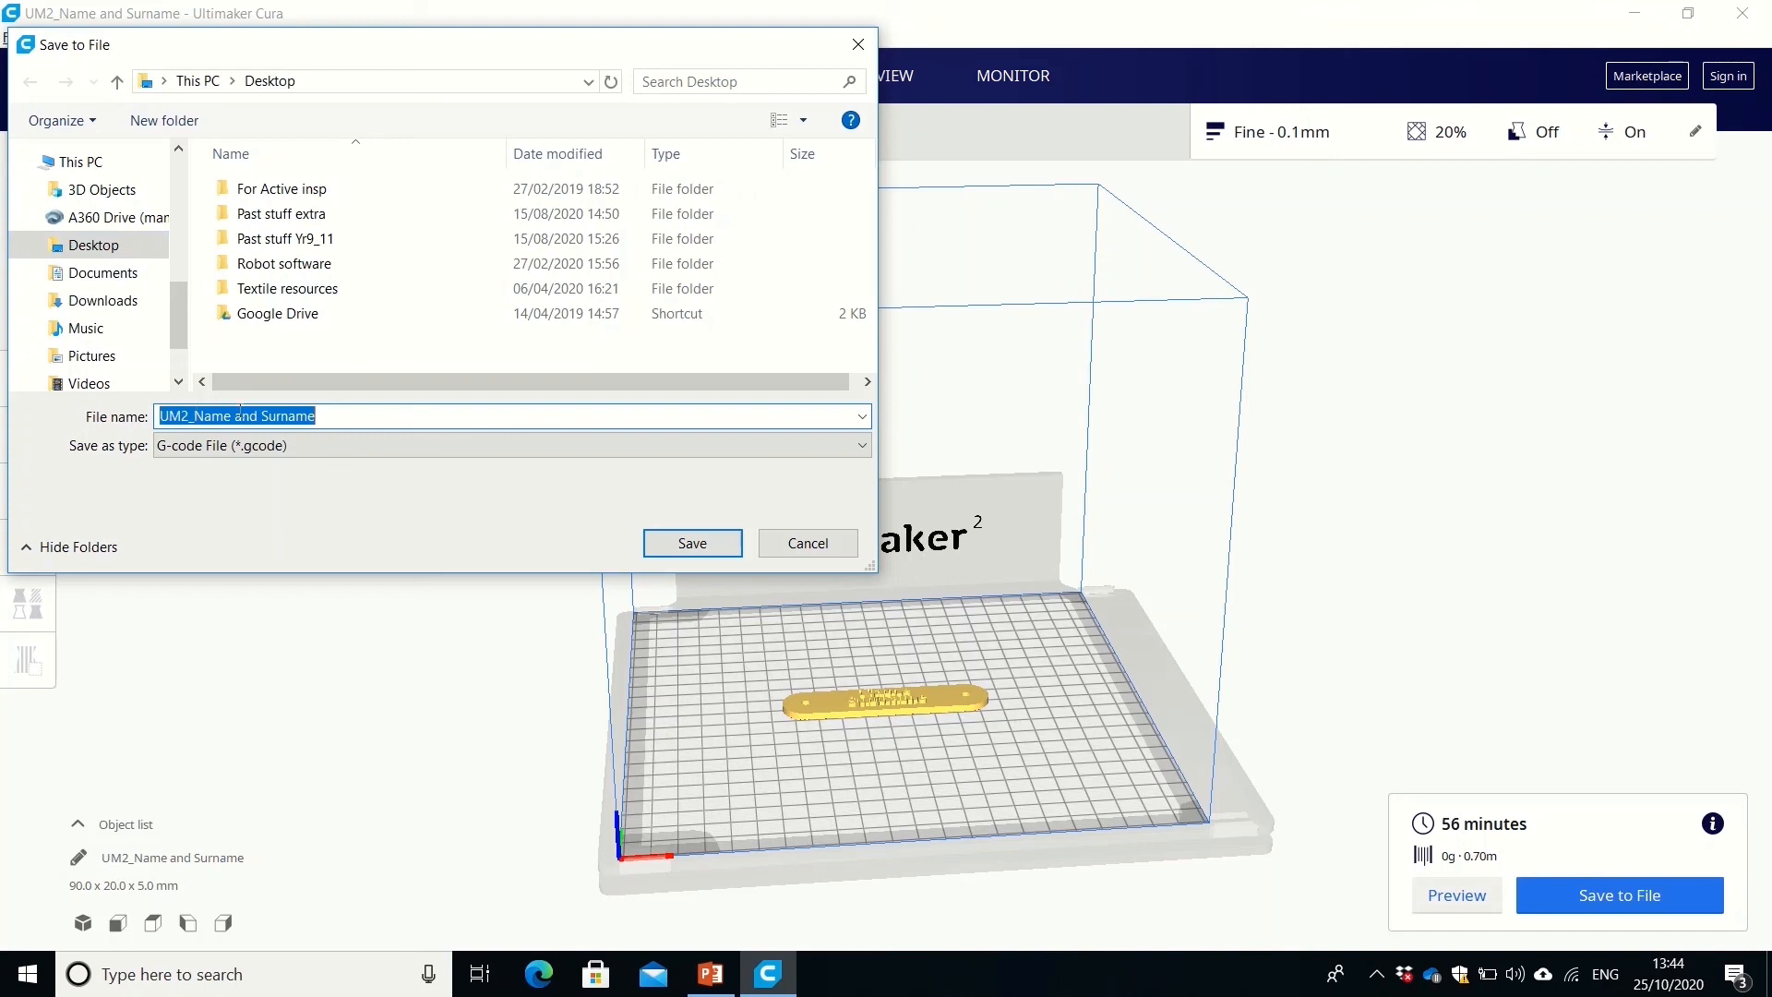
{"action": "left_click", "coordinate": [701, 551]}
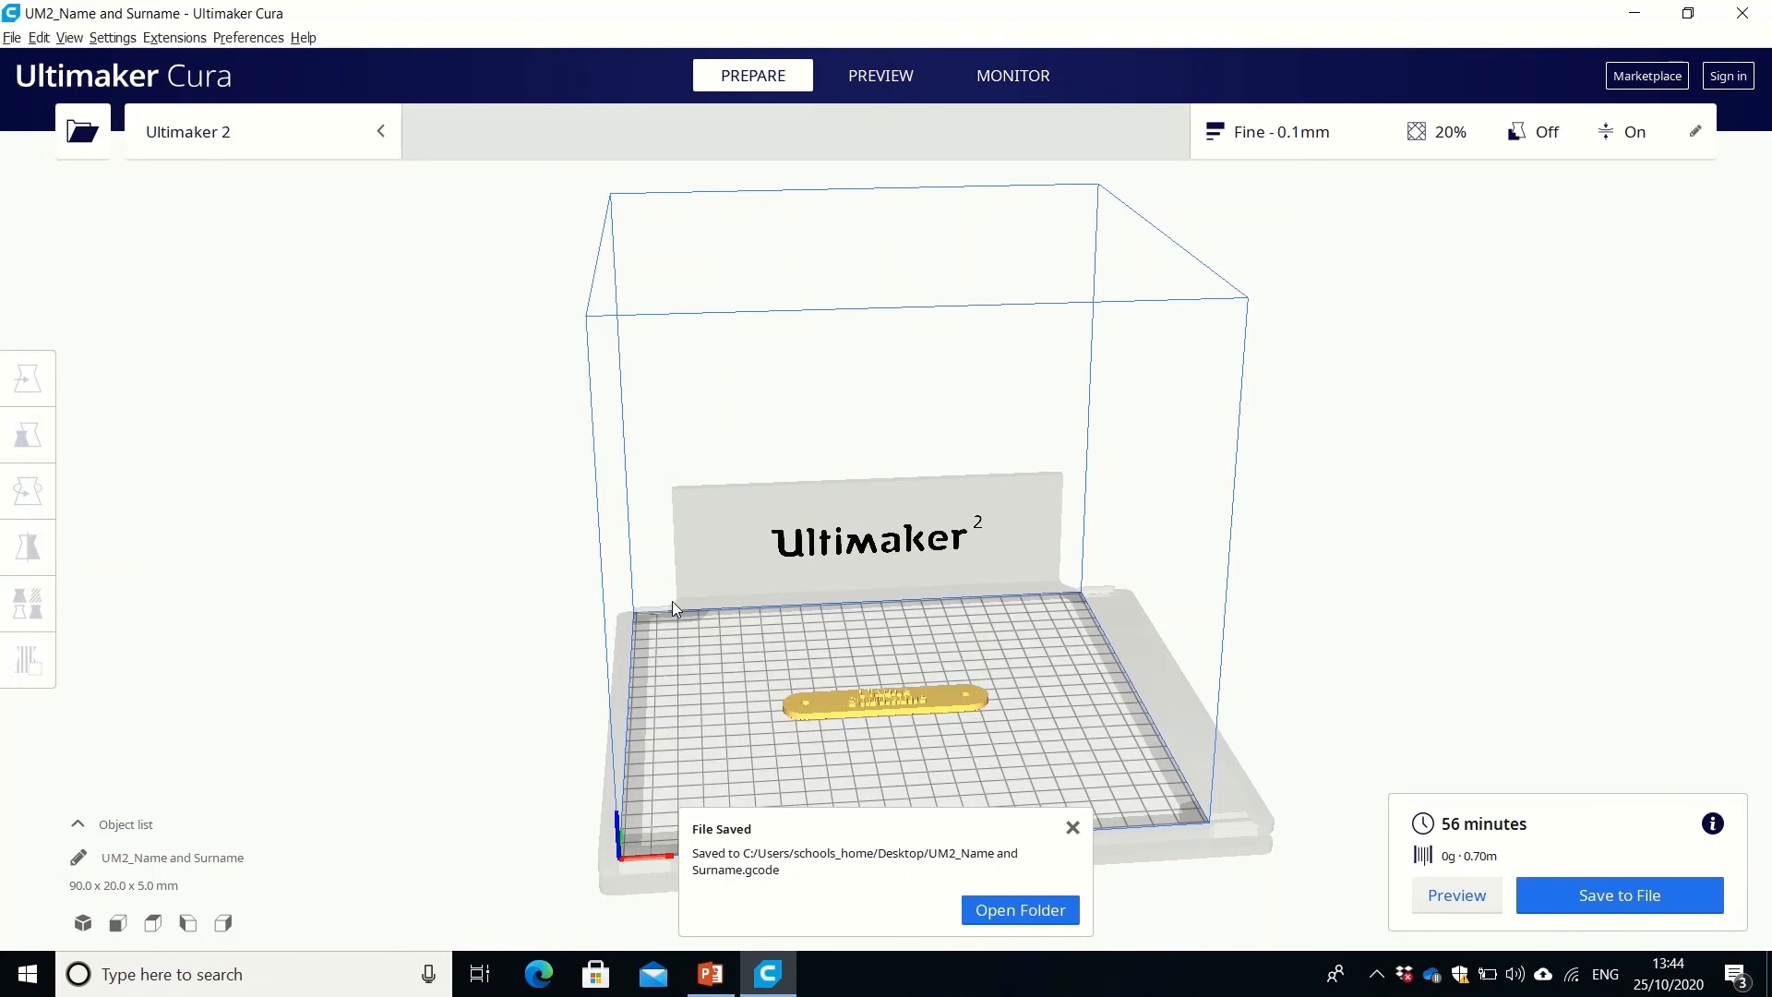
{"action": "mouse_move", "coordinate": [1759, 2]}
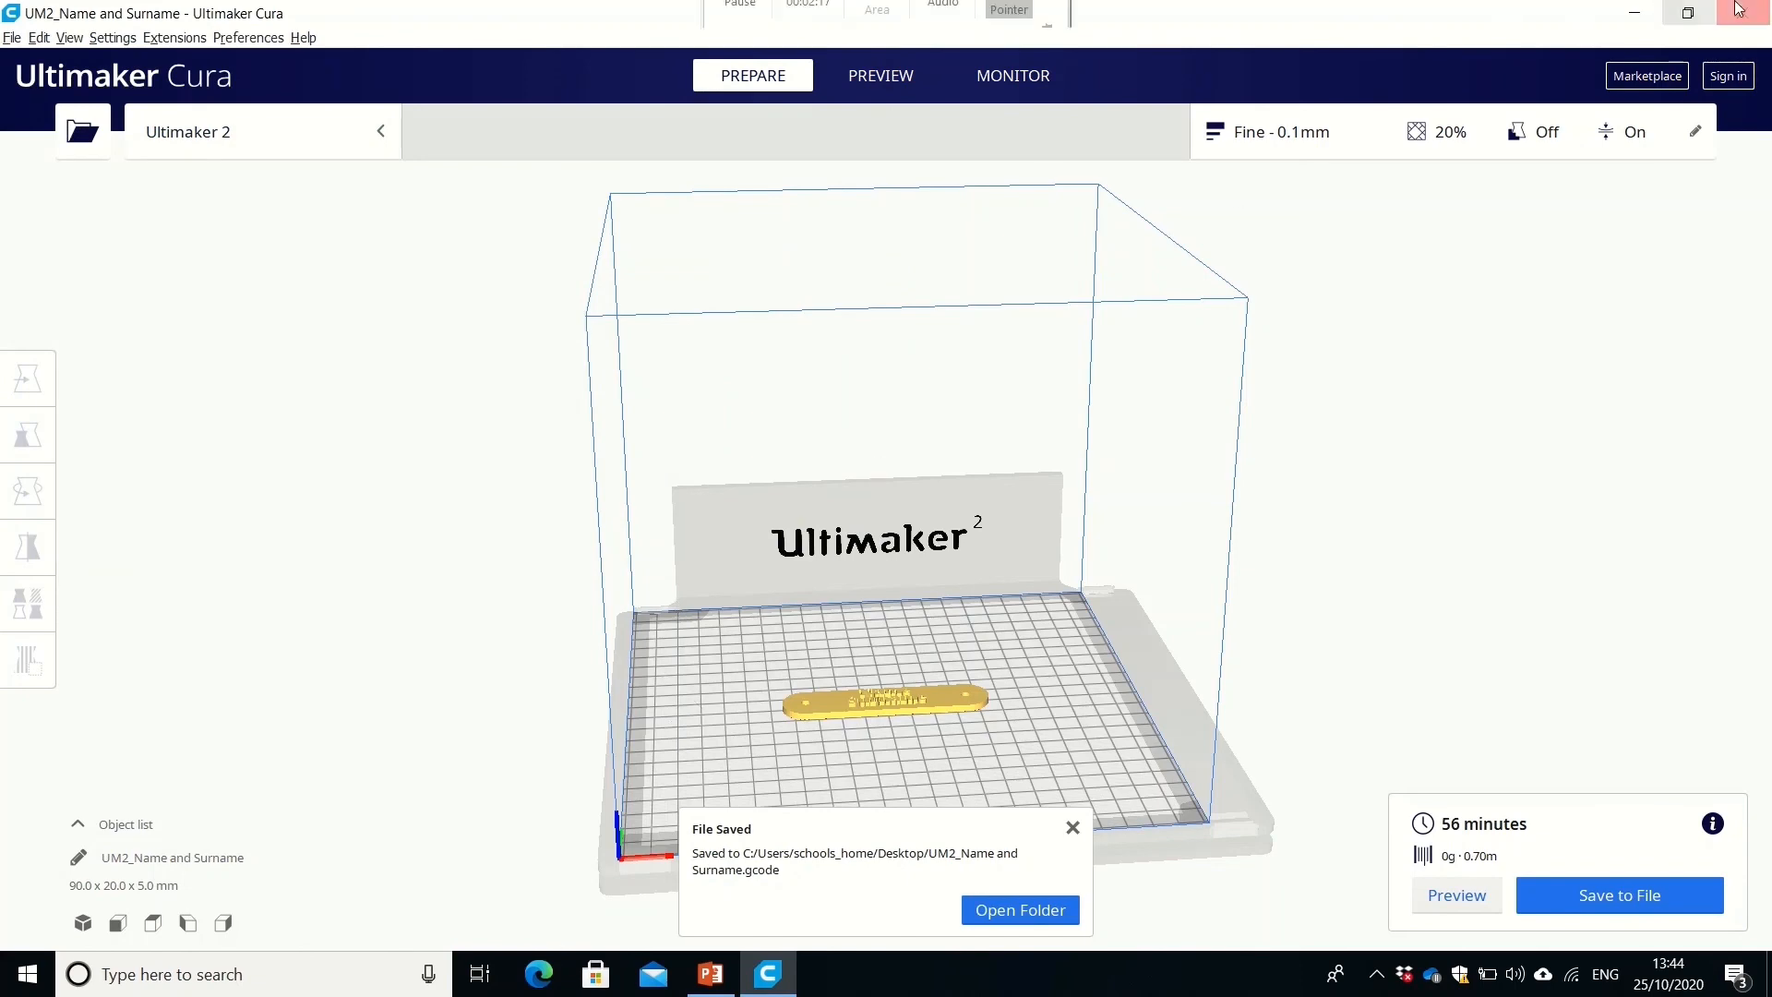
{"action": "left_click", "coordinate": [1759, 9]}
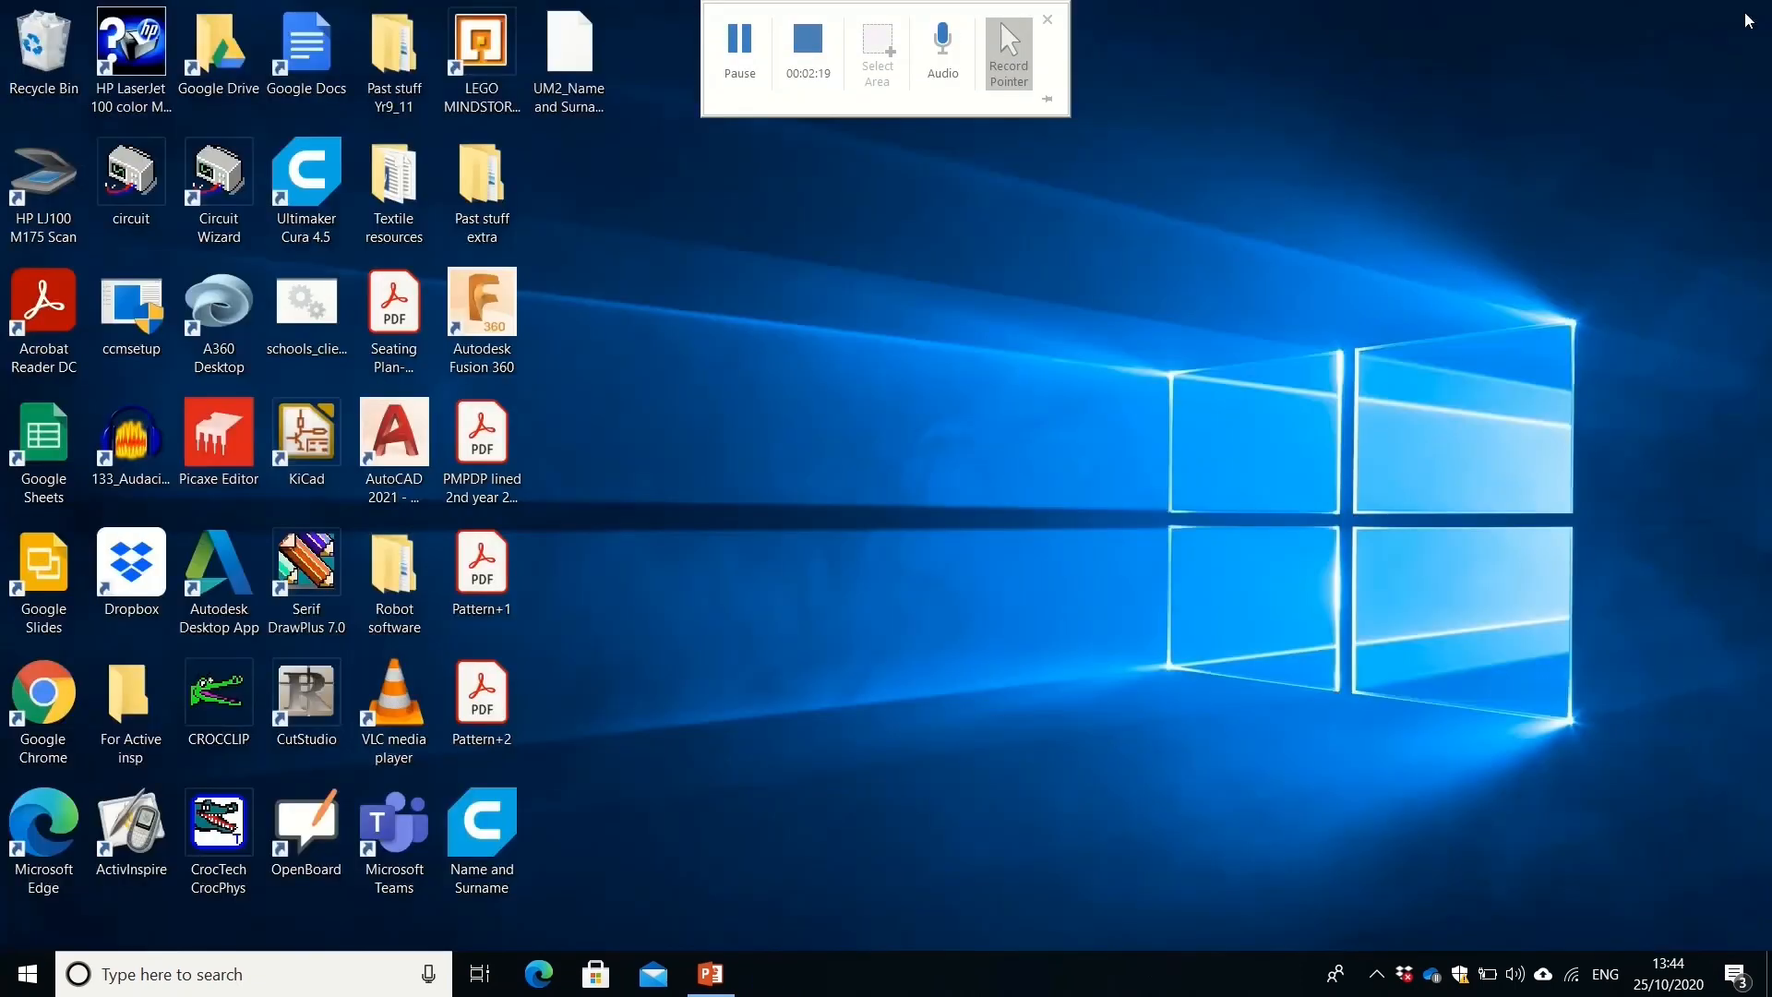